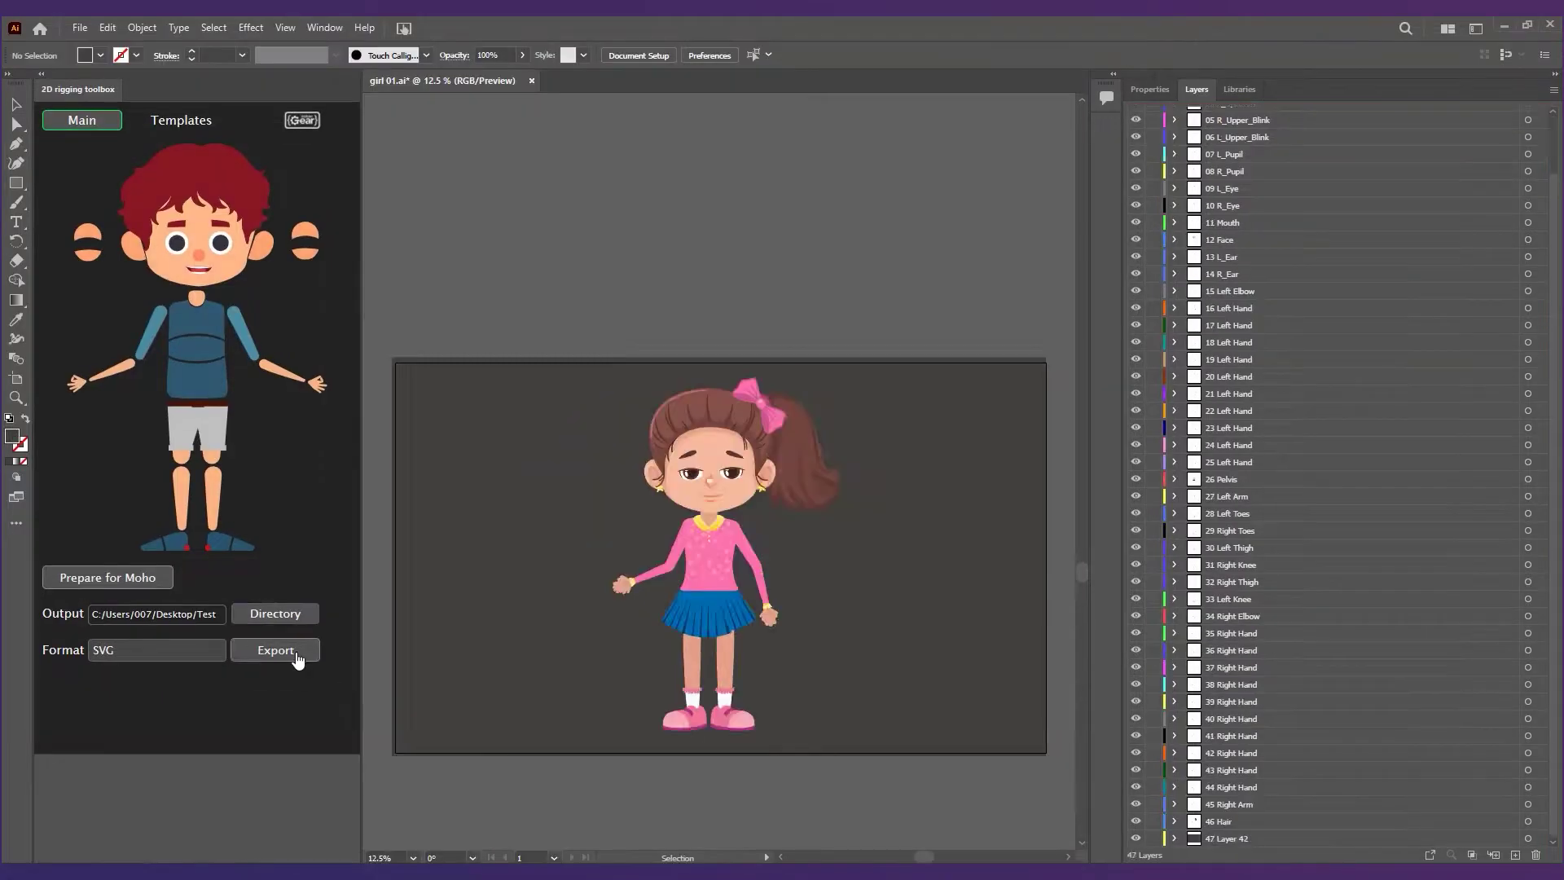
Step: Export the girl character as SVG and, in Moho, run the MG_Remove_Artboard_v02 script on the imported artwork
left_click(295, 654)
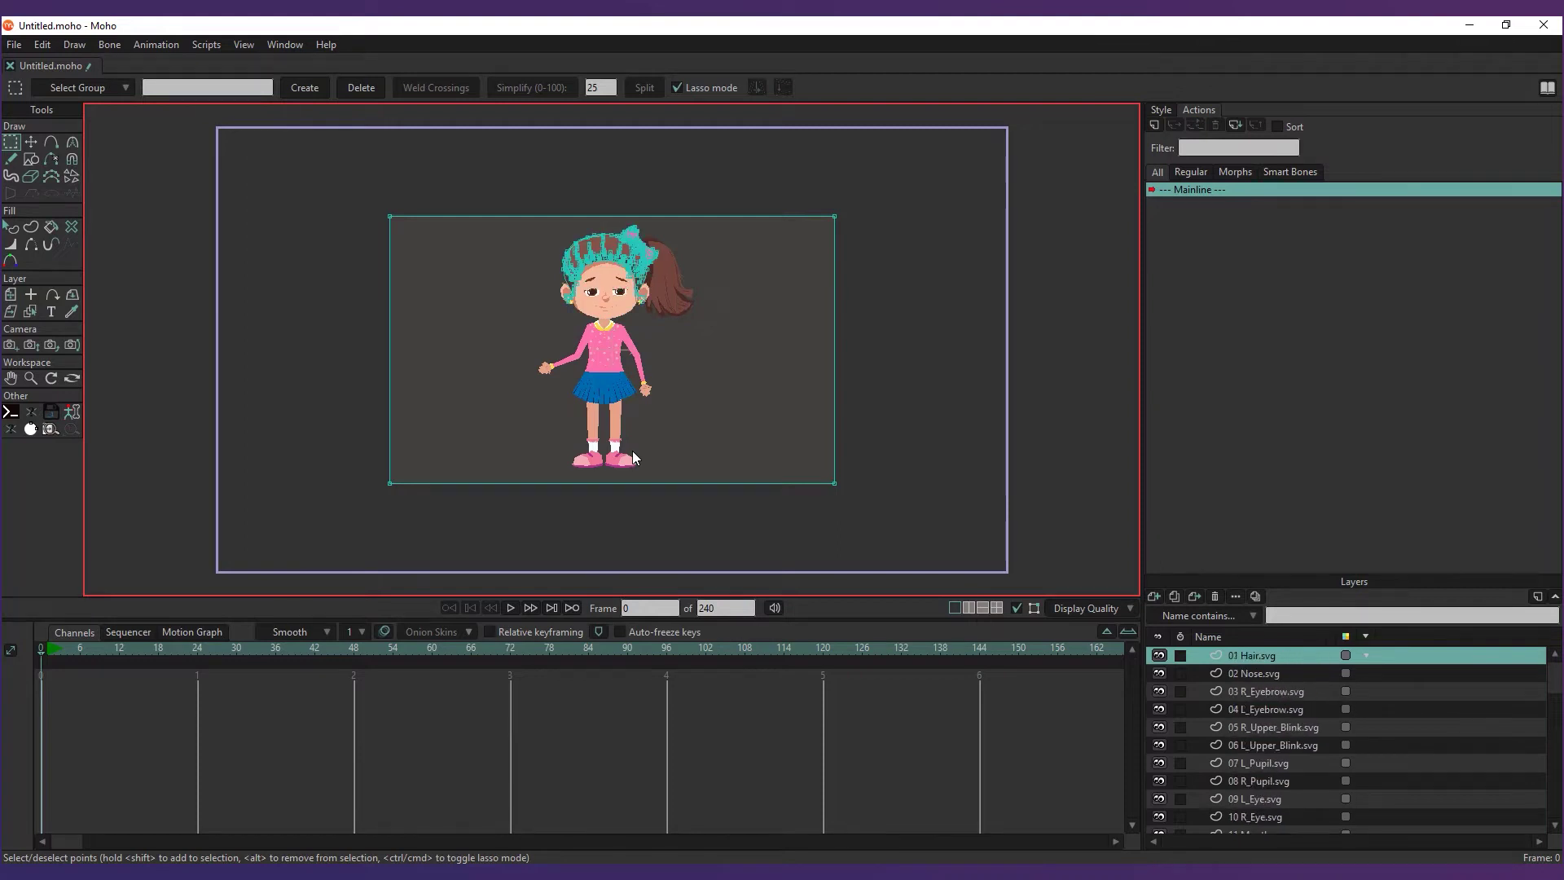
left_click(205, 45)
mouse_move(282, 150)
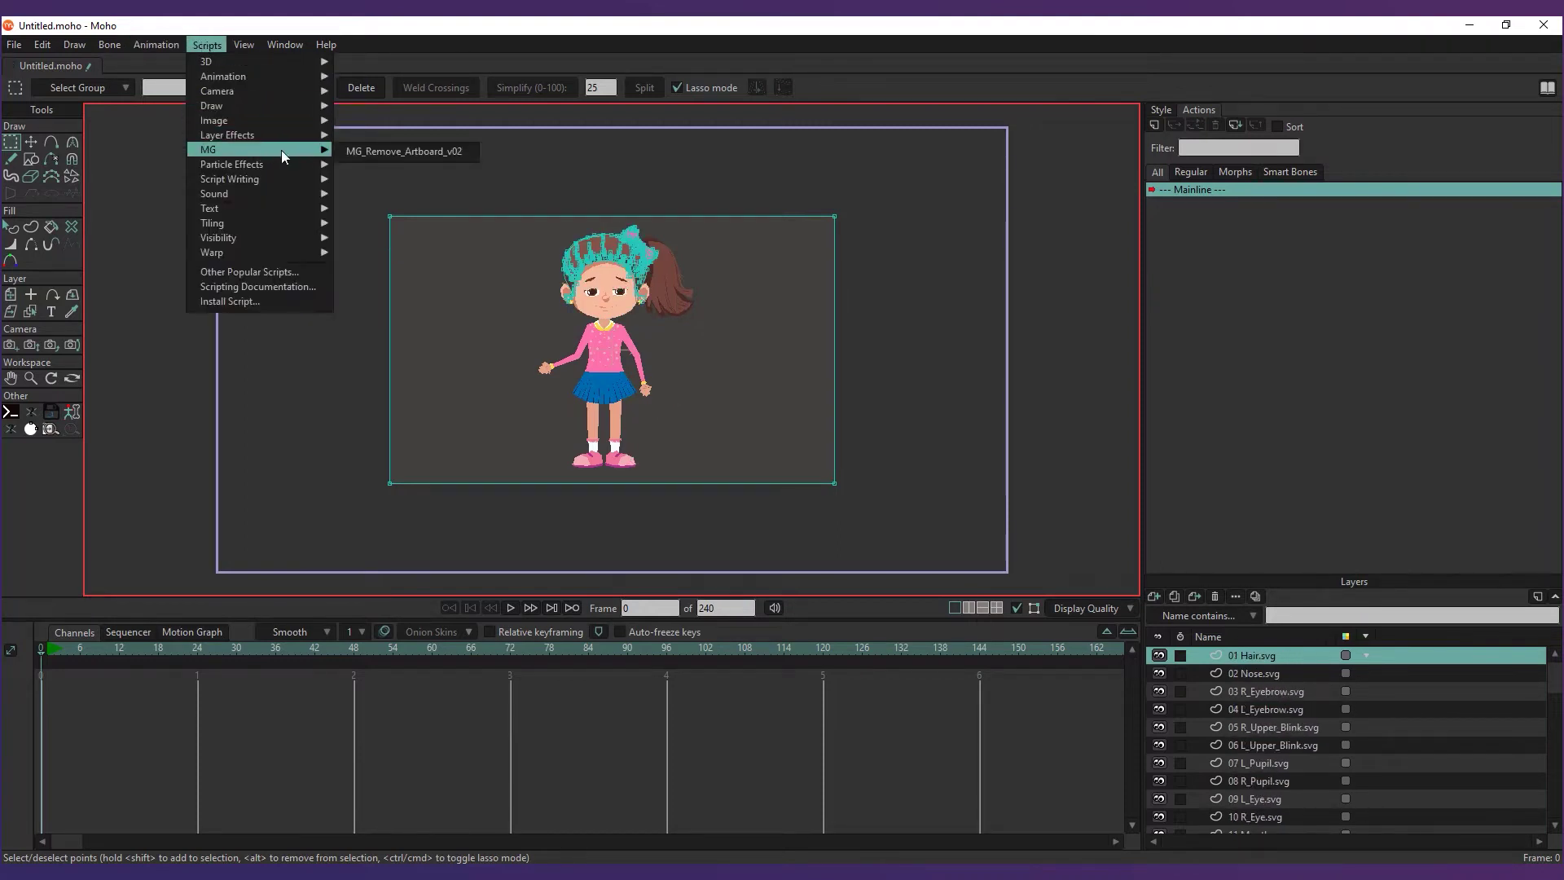
left_click(363, 147)
left_click_drag(1333, 668, 1279, 807)
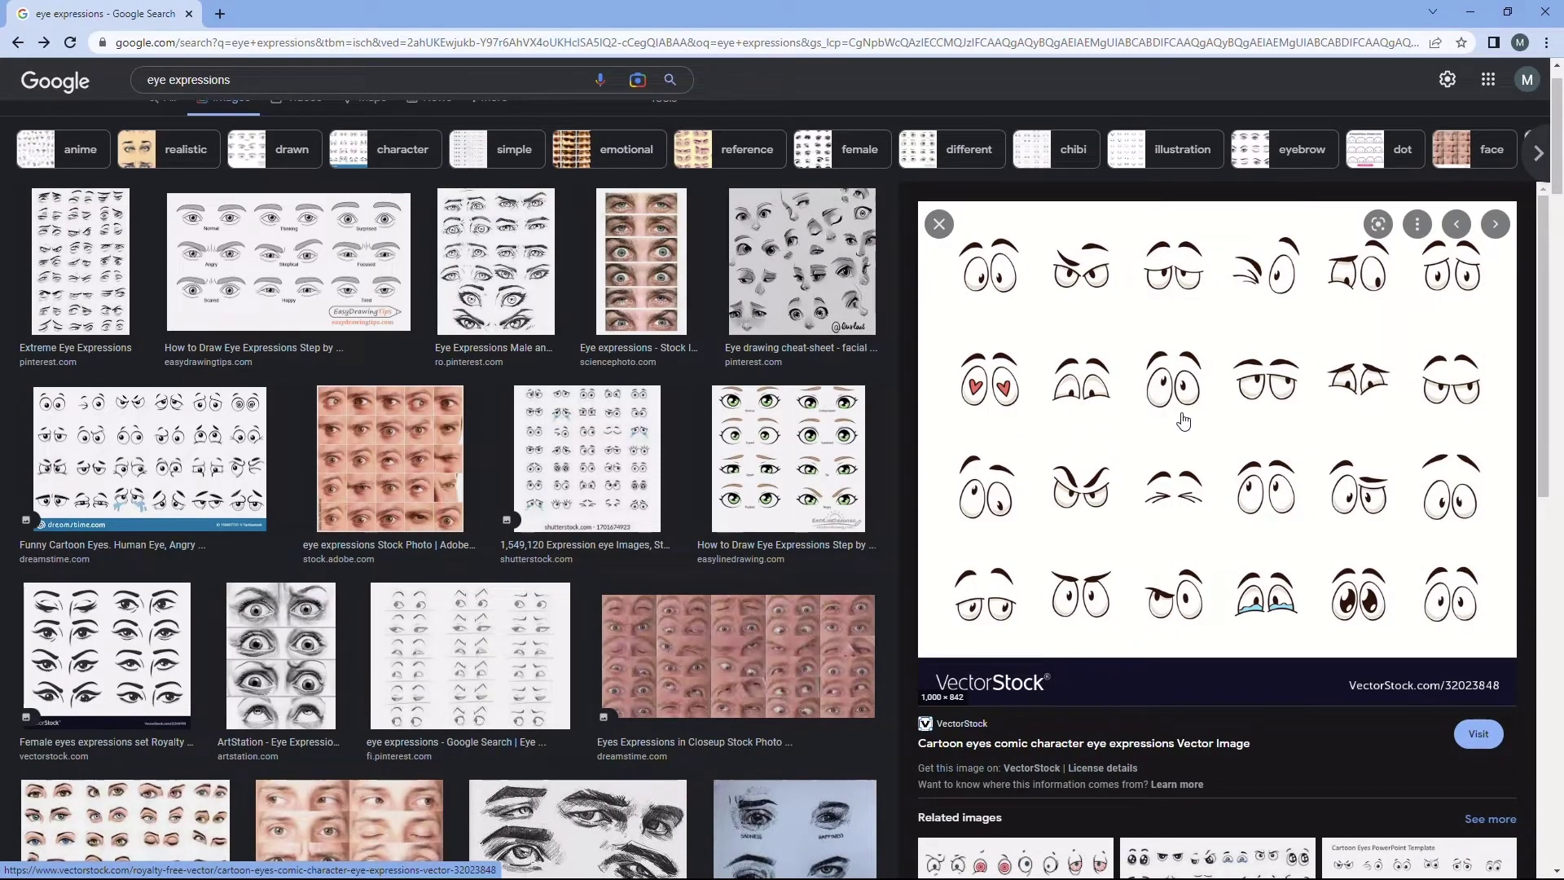
Step: Examine cartoon eye expression references in the browser, marking point positions on the angry eye and a round eye in the lowest row
key("alt+Right")
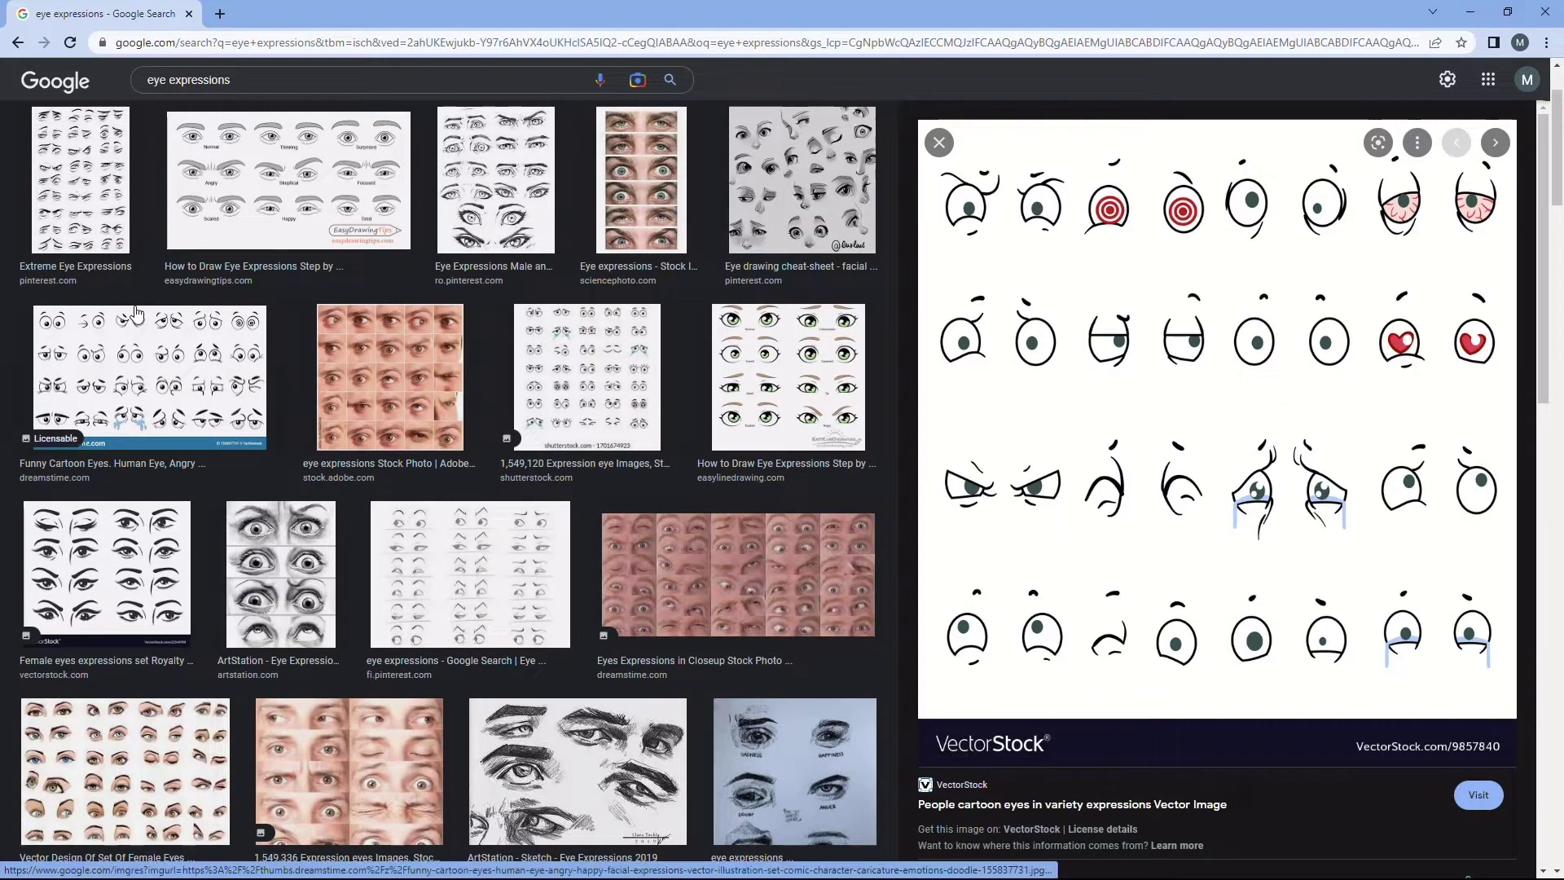
key("ctrl+shift+3")
mouse_move(952, 462)
left_mouse_down()
mouse_move(940, 474)
mouse_move(987, 492)
left_mouse_up()
left_click_drag(988, 480, 959, 504)
left_click_drag(958, 492, 947, 503)
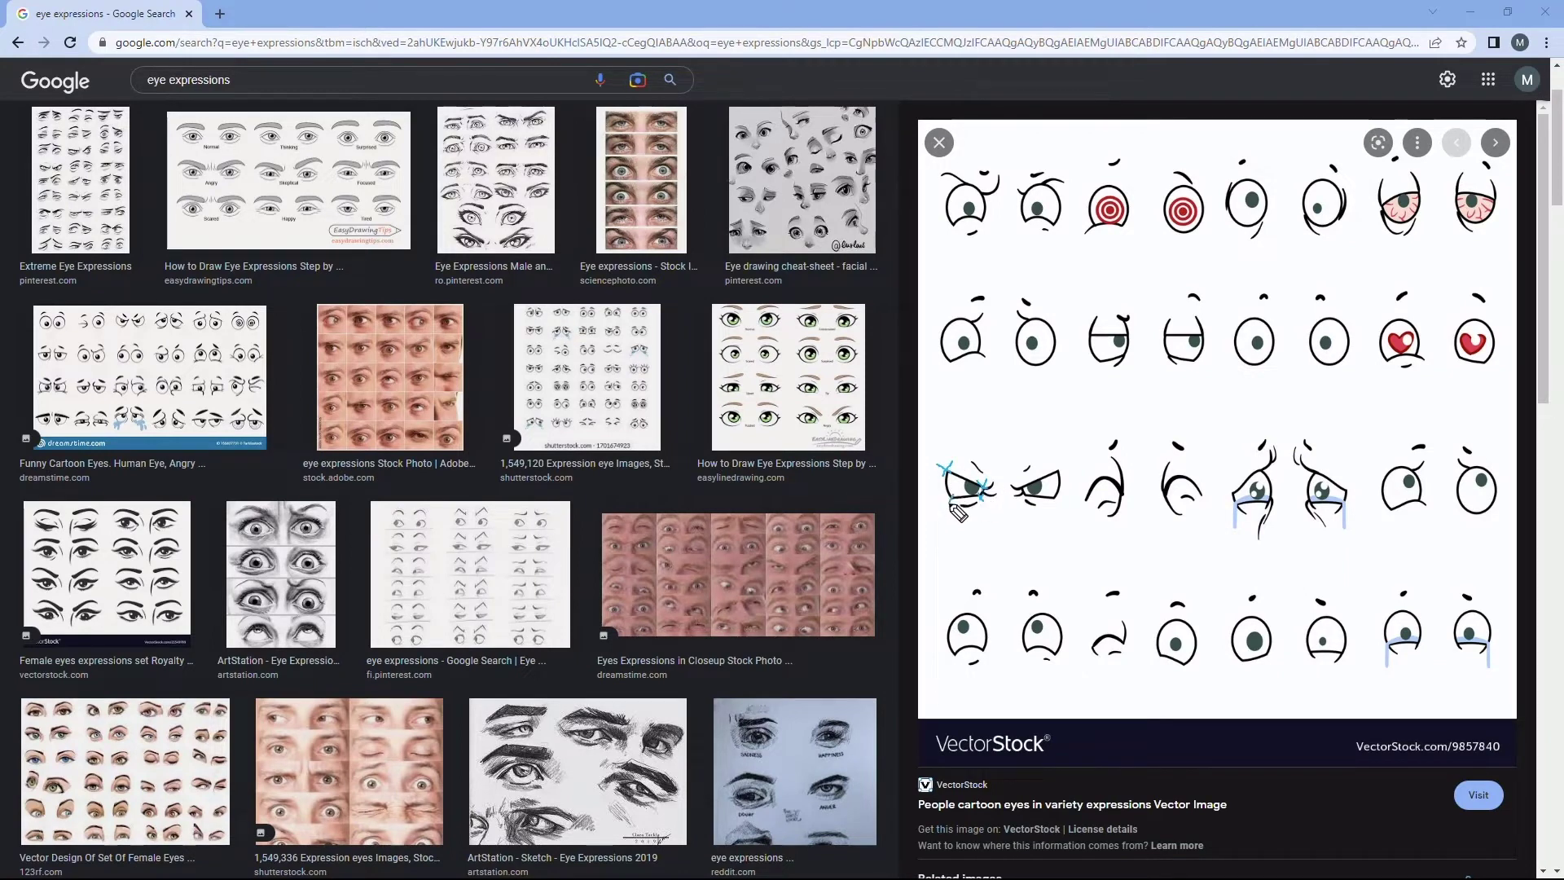
left_click_drag(1021, 646, 1030, 655)
mouse_move(1031, 645)
left_mouse_down()
mouse_move(1021, 656)
mouse_move(1061, 657)
mouse_move(1035, 629)
left_mouse_up()
mouse_move(1035, 619)
left_mouse_down()
mouse_move(1025, 629)
mouse_move(1051, 628)
left_mouse_up()
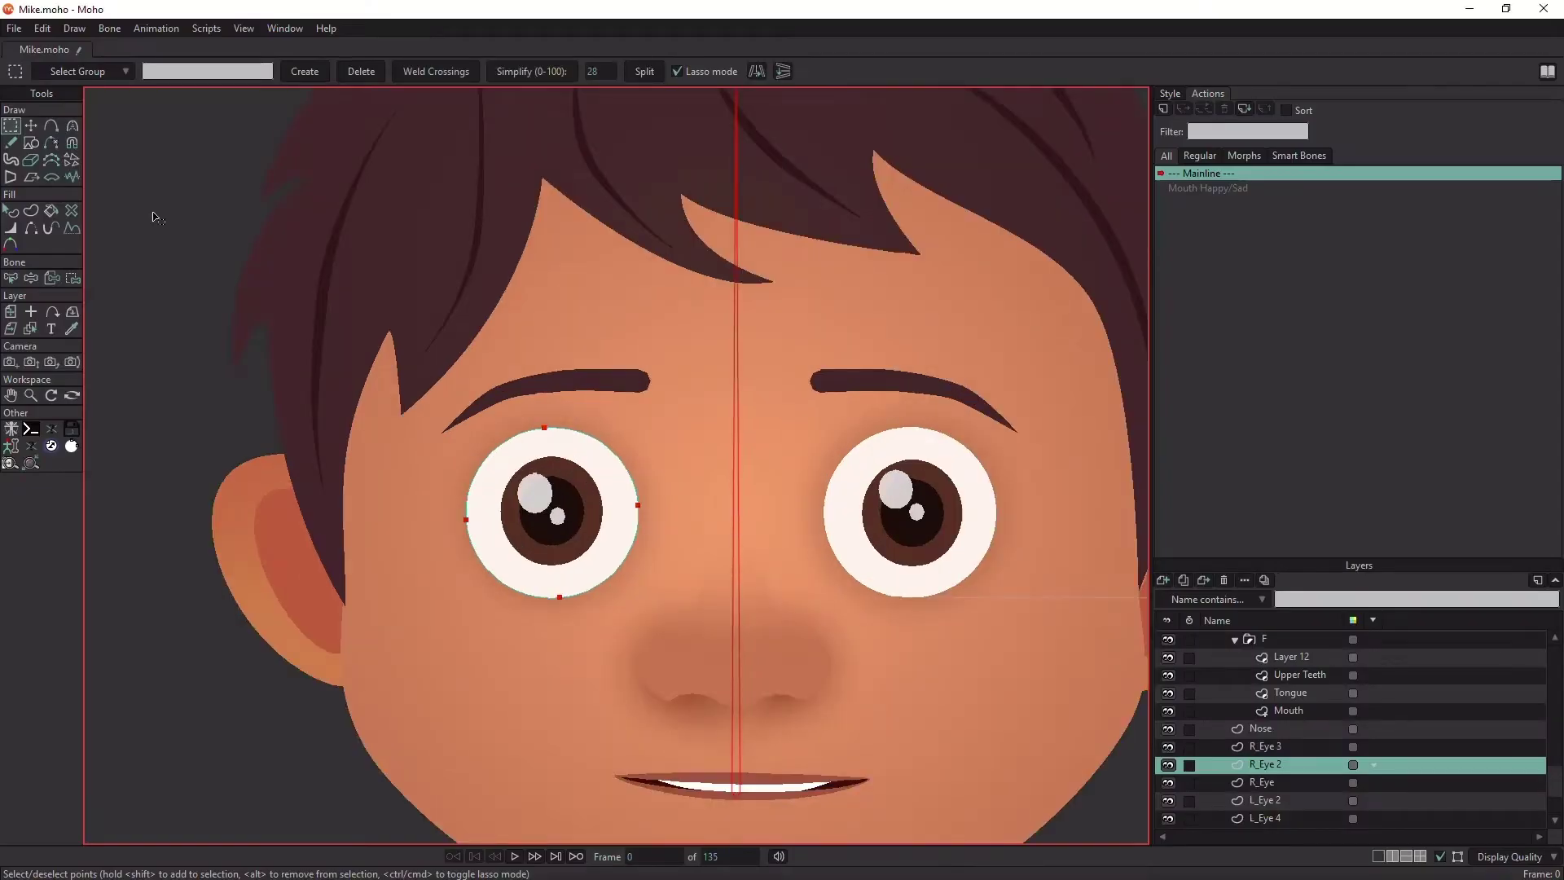
Step: Rotate all points of both white eye shapes, R_Eye 2 and L_Eye 4, so the four points sit diagonally around each circle
key("t")
key("ctrl+a")
left_click(656, 432)
left_click_drag(656, 432, 676, 529)
right_click(879, 567, "alt")
left_click_drag(1007, 433, 1023, 497)
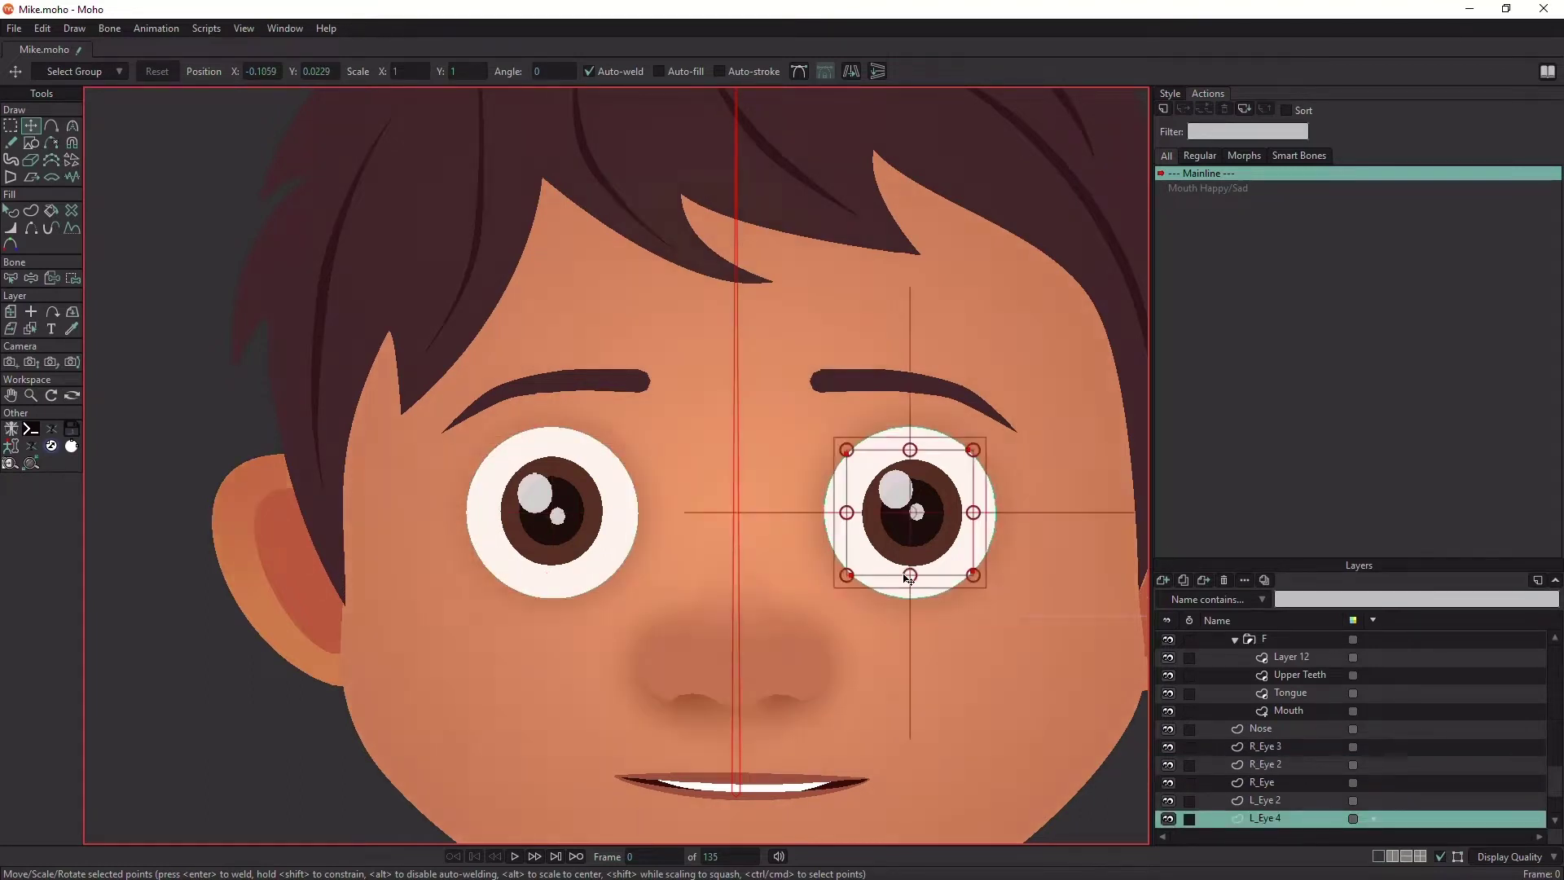
Step: Group the R_Eye 3 and R_Eye 2 layers and name the group R_eye
left_click(1275, 760, "shift")
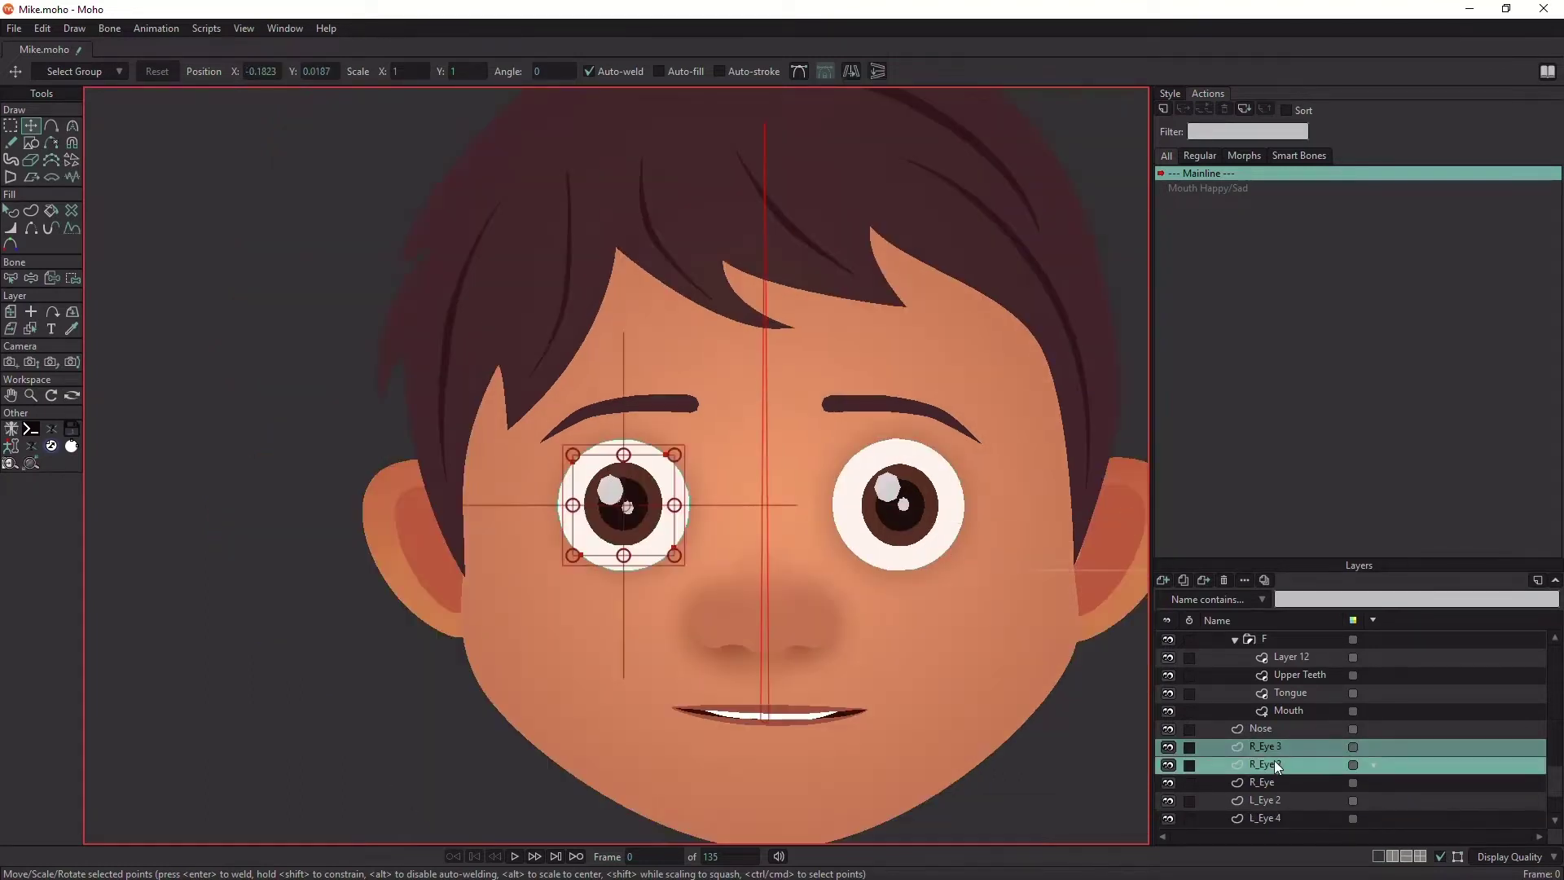
right_click(1275, 760)
left_click(1340, 823)
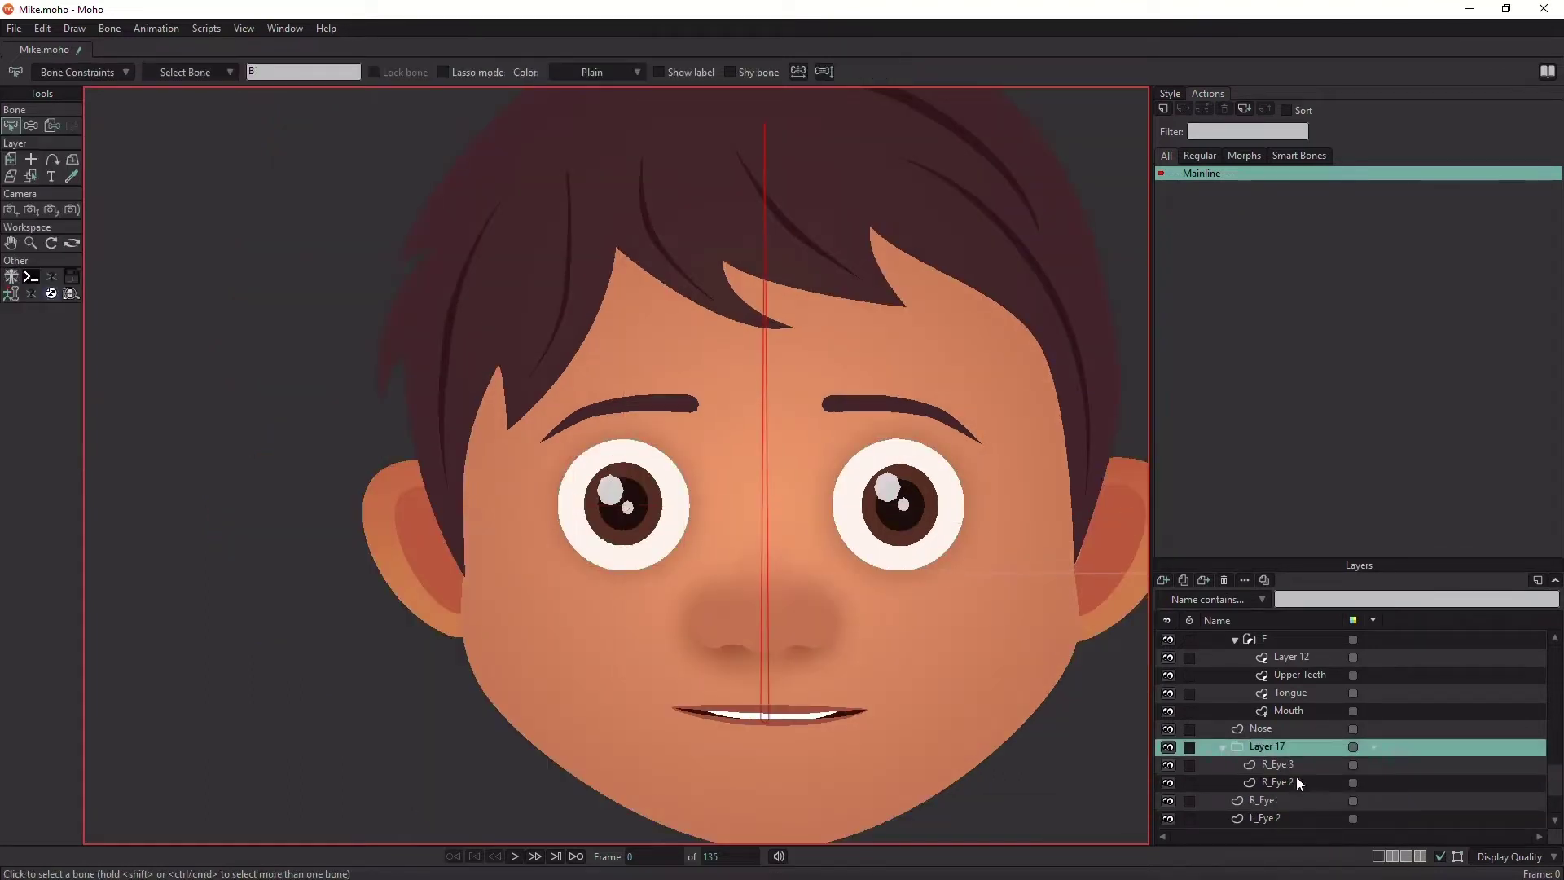
double_click(1273, 749)
type("R_eye")
key("Return")
Step: Rename the R_Eye 3 layer inside the R_eye group as R_Pupil
left_click(1275, 765)
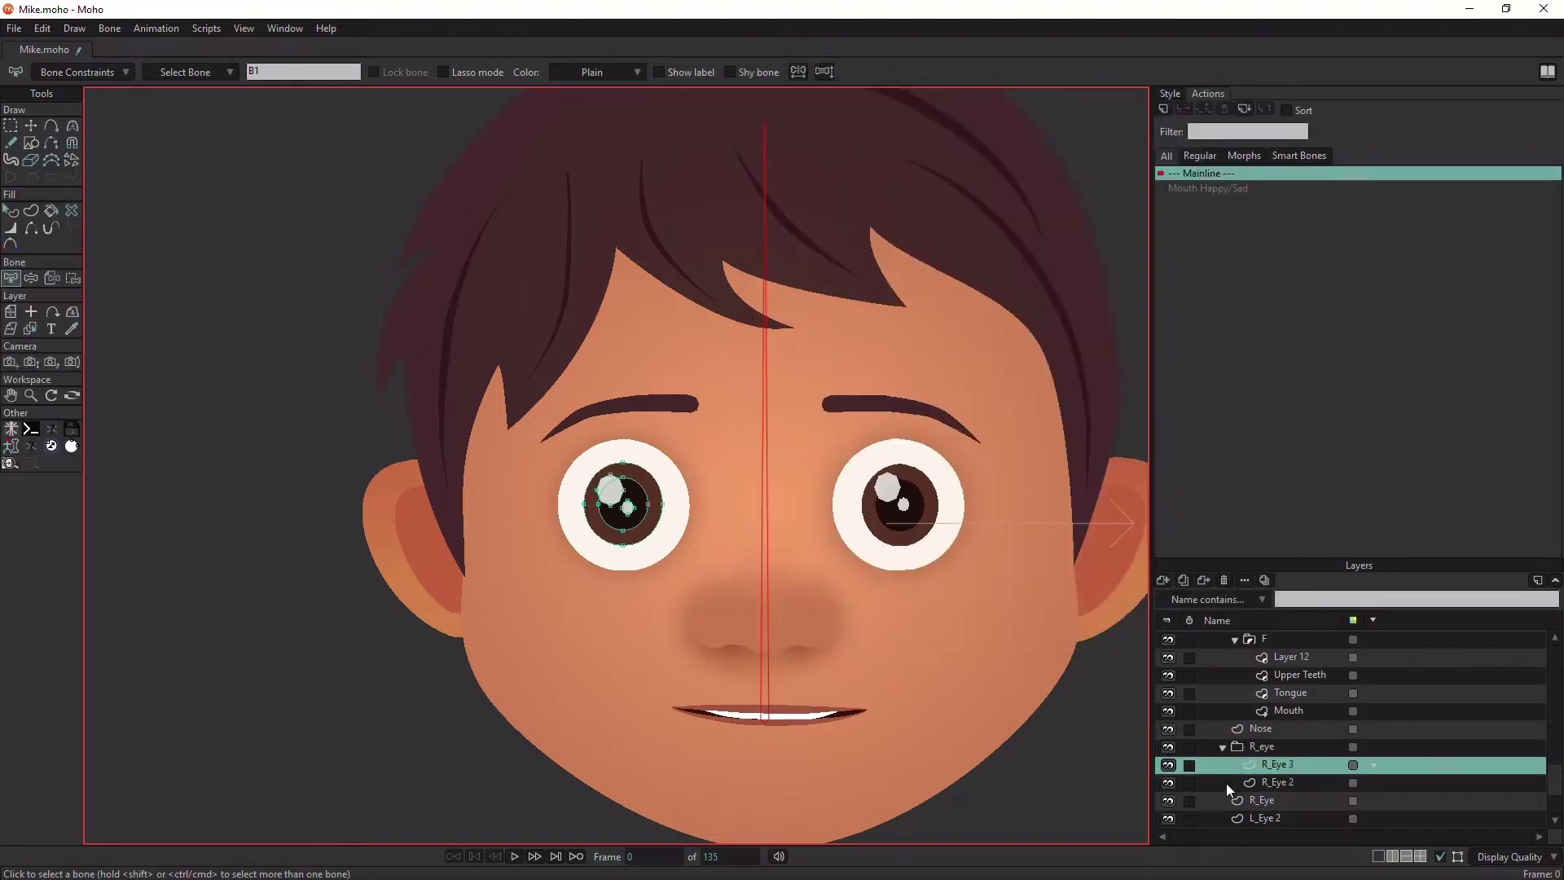
double_click(1275, 766)
type("Pupil")
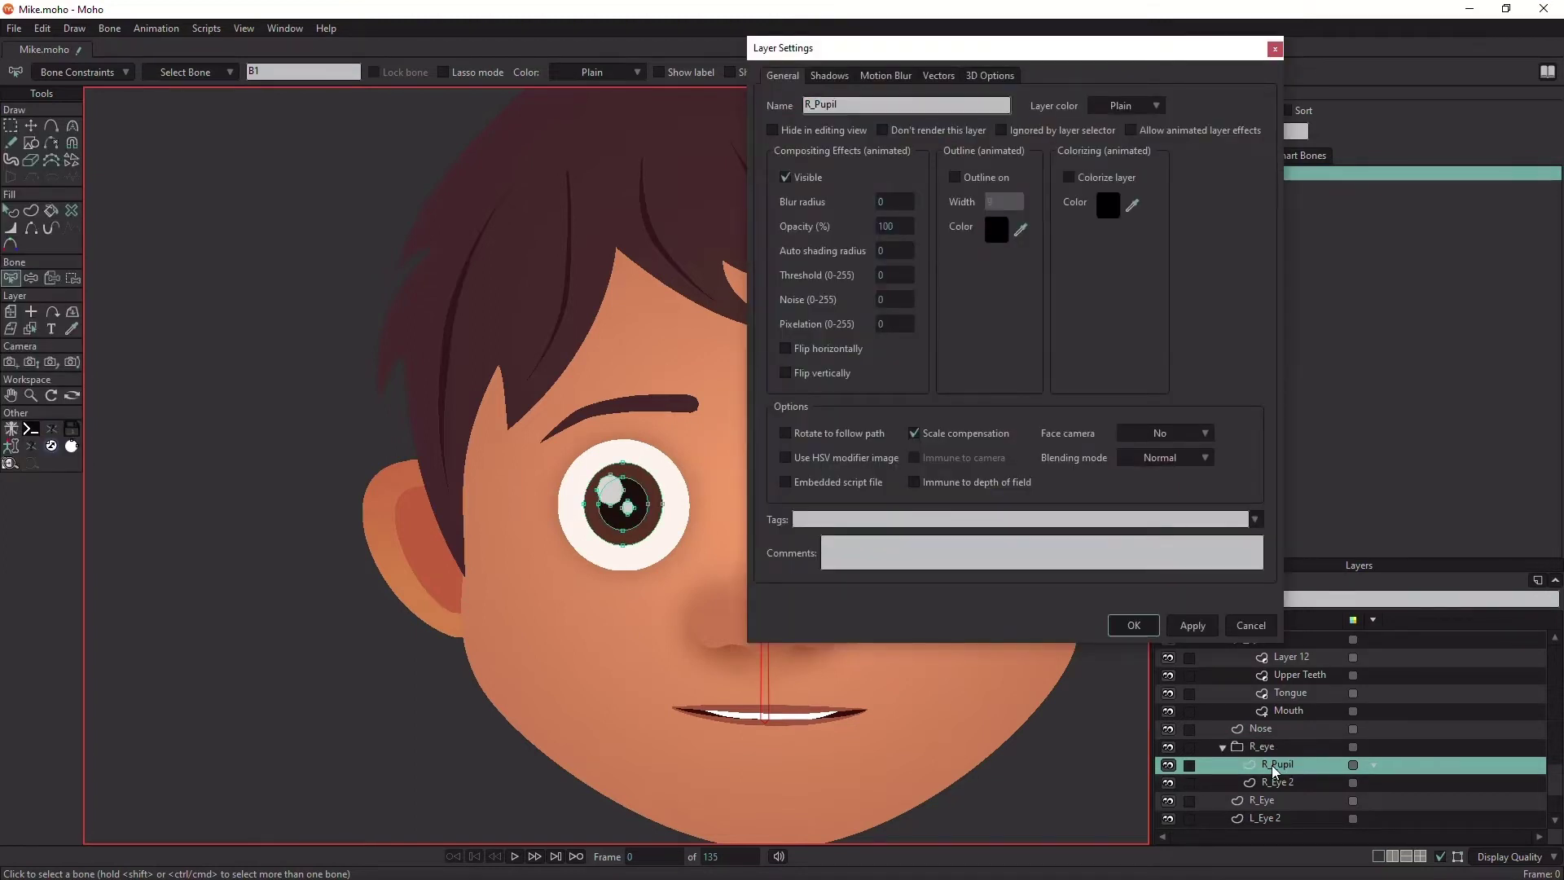
key("Return")
Step: Group the L_Eye 2 and L_Eye 4 layers and rename L_Eye 2 as L_Pupil
left_click(1284, 783)
left_click(1266, 802)
scroll(1267, 795, "down", 1)
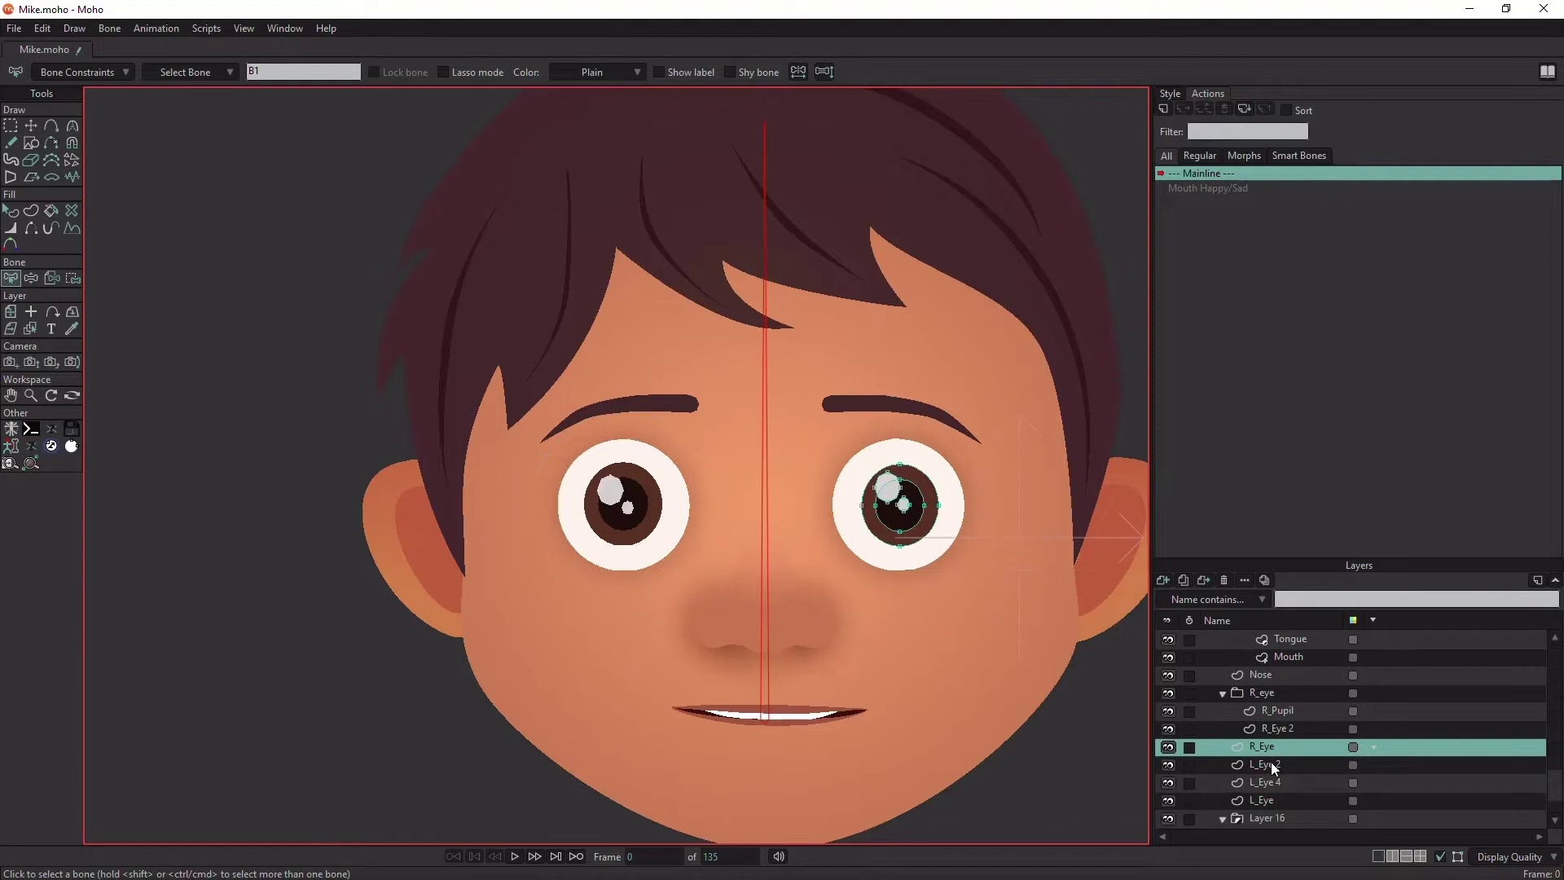
left_click(1272, 764)
left_click(1272, 780, "shift")
key("ctrl+g")
double_click(1275, 782)
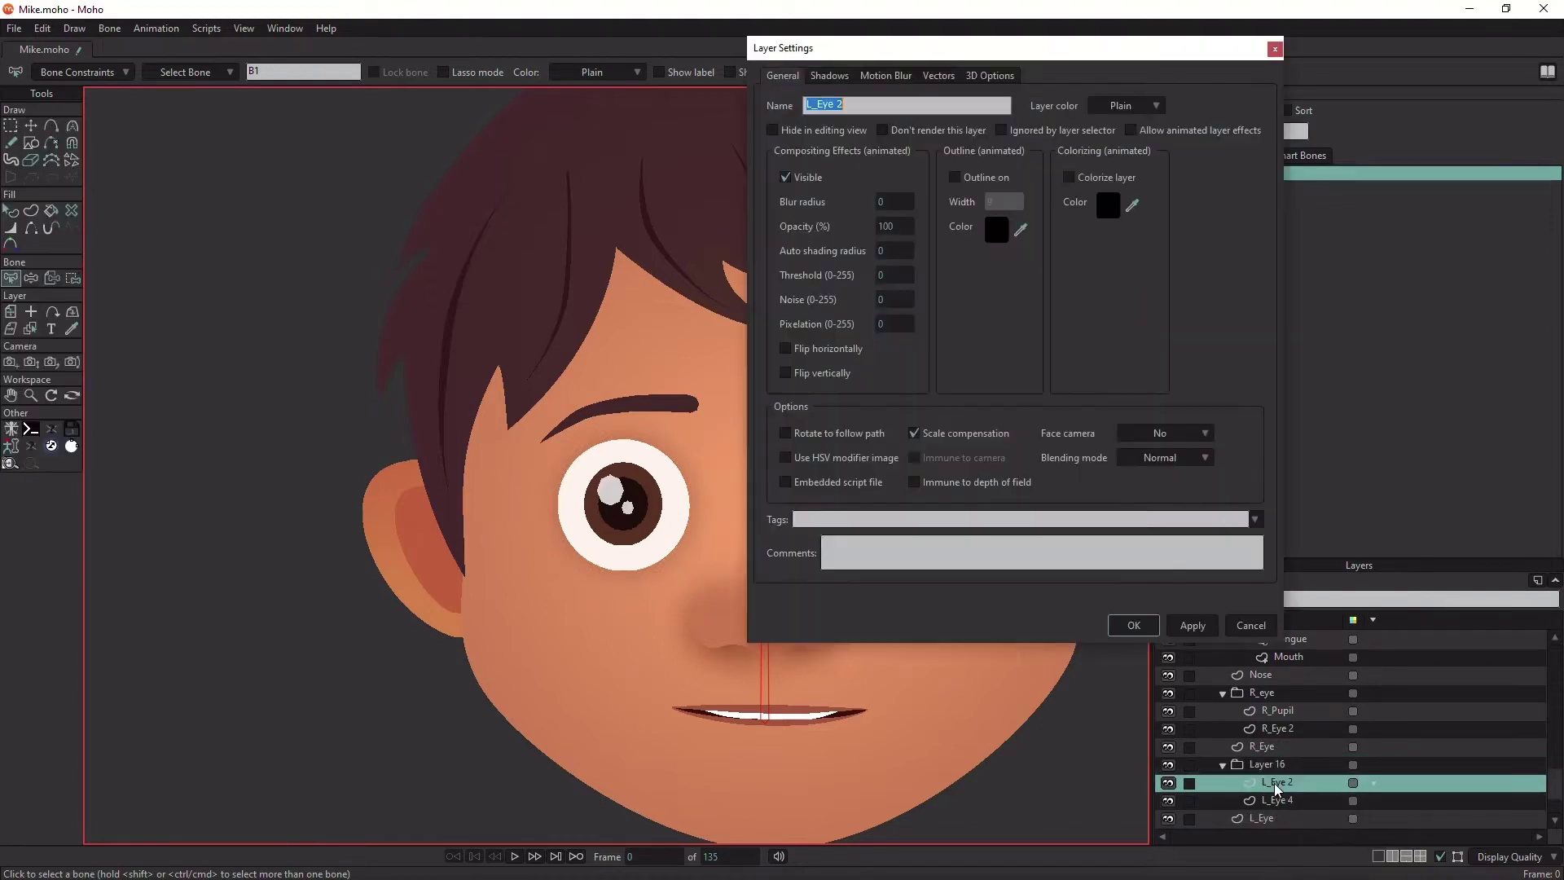
key("Return")
Step: Try moving the L_Pupil layer sideways across its white eye shape
left_click(12, 312)
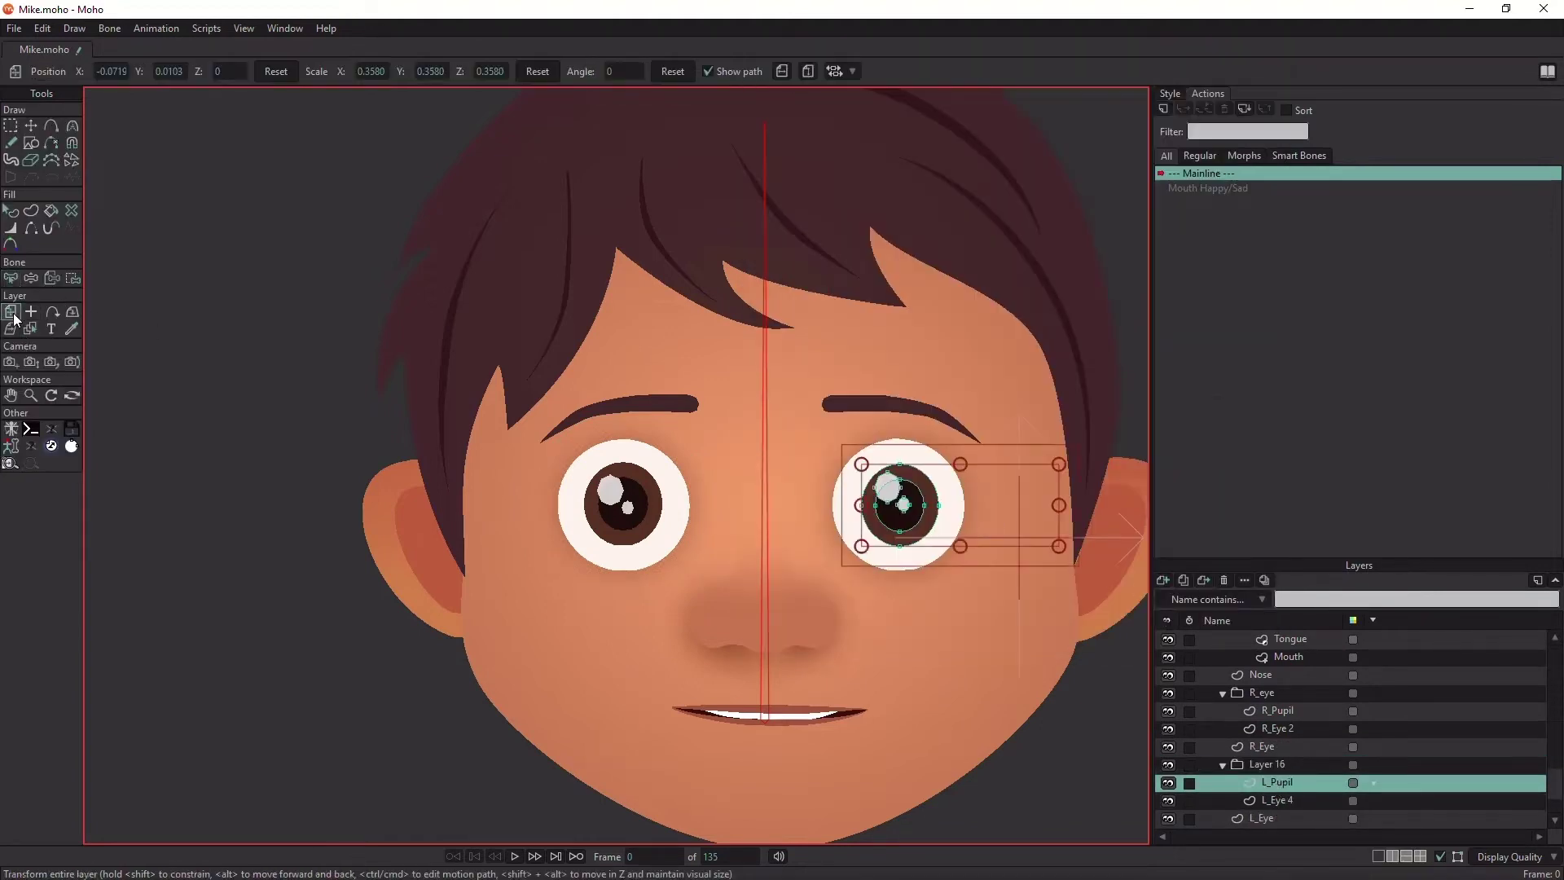
left_click_drag(894, 517, 861, 507)
Step: Set the group mask to Hide all for both the Layer 16 and R_eye groups
double_click(1271, 766)
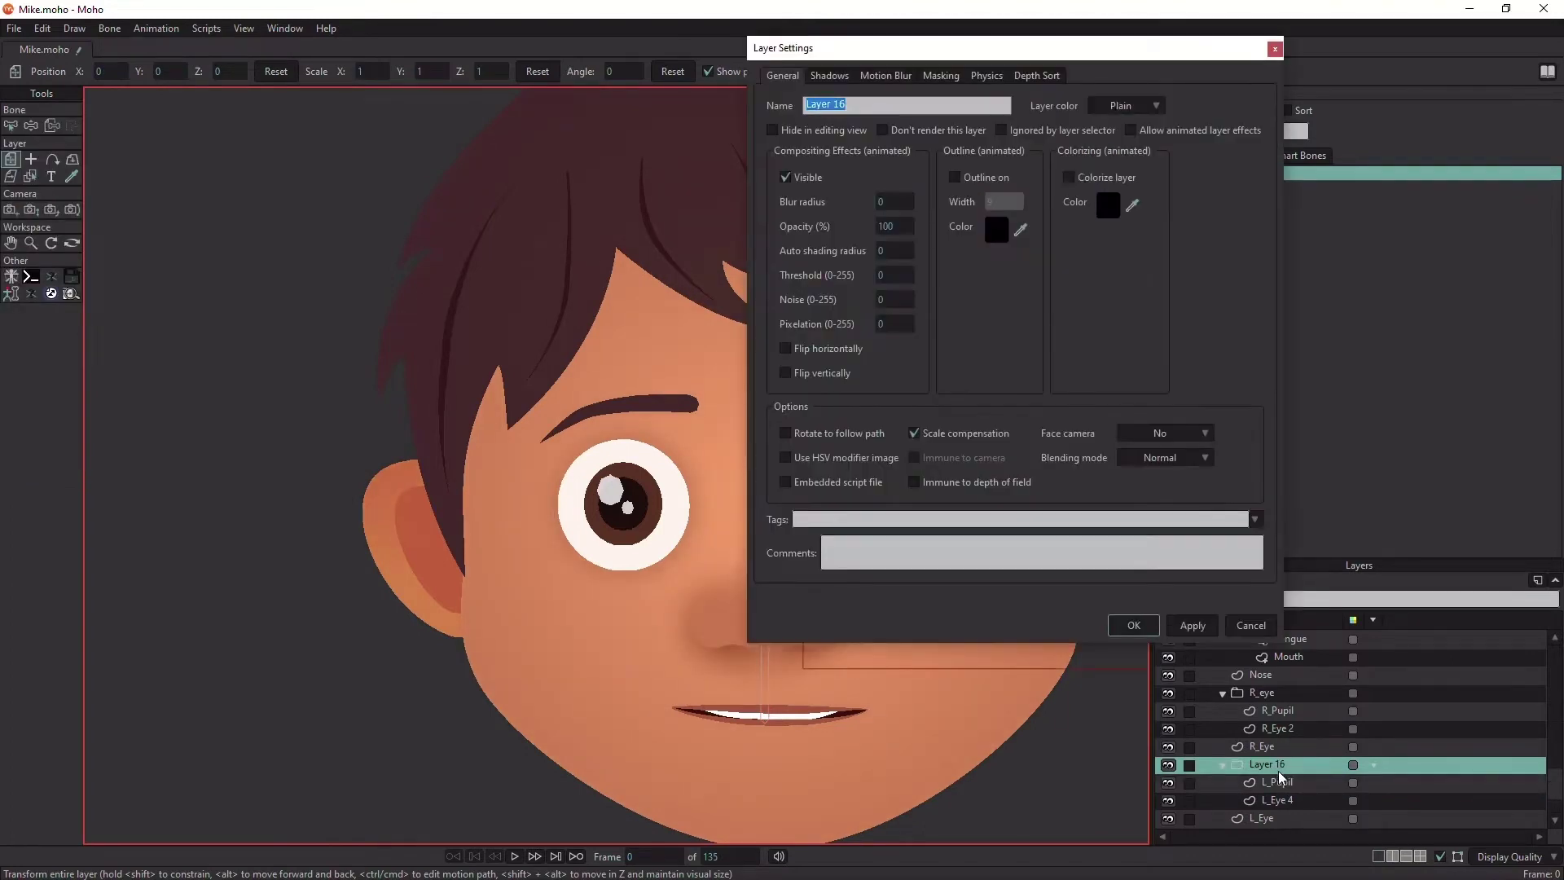
left_click(942, 75)
left_click(1192, 623)
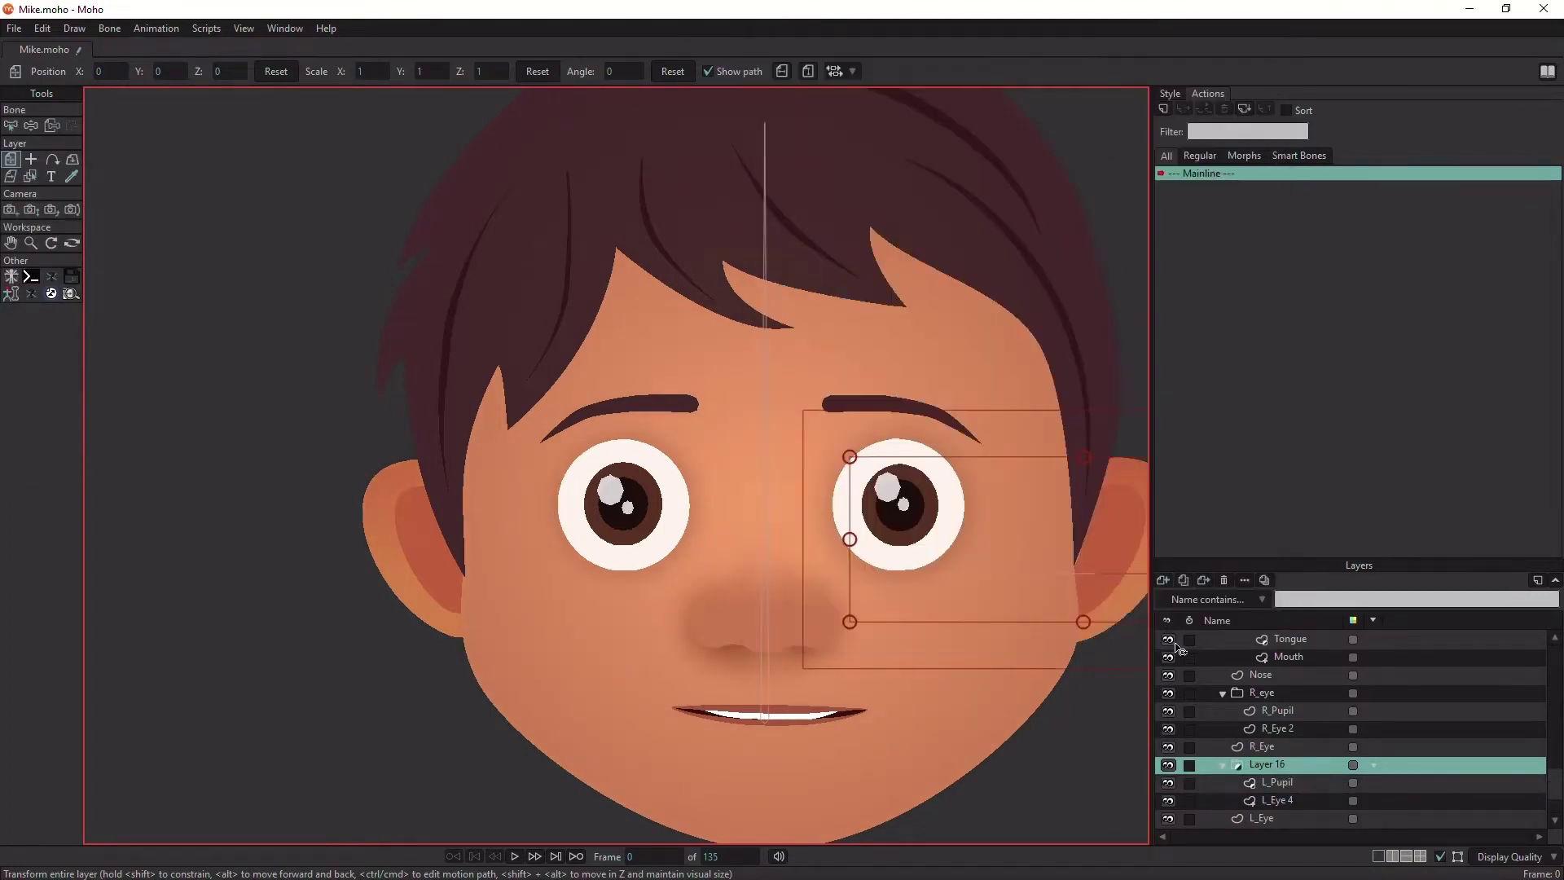
double_click(1273, 694)
left_click(947, 76)
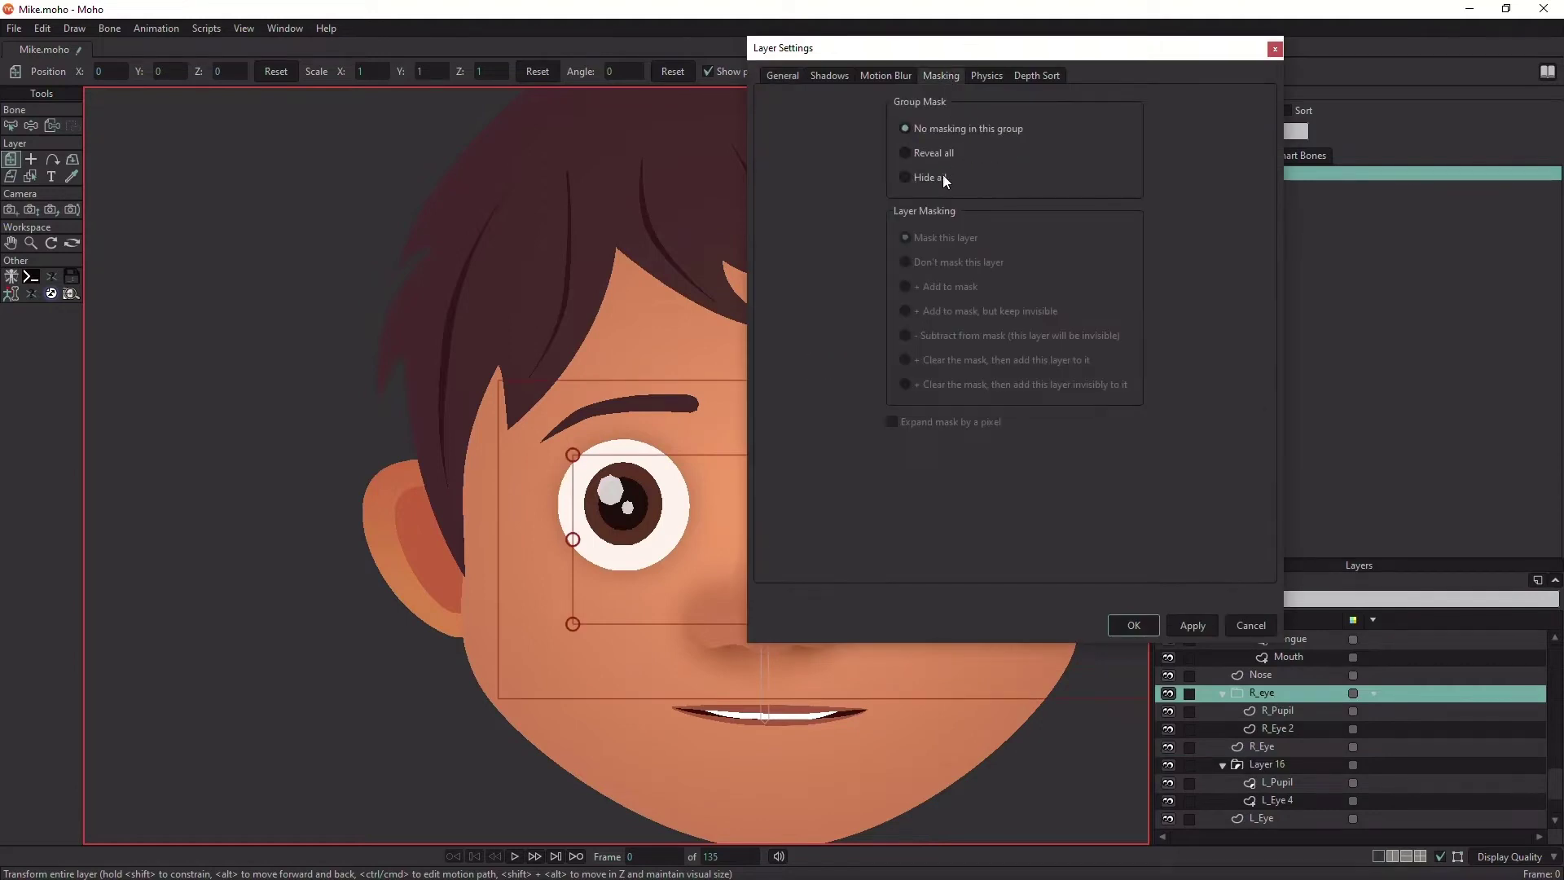
left_click(1146, 632)
Step: Try moving the R_Pupil and L_Pupil layers together within their masked eyes
left_click(1276, 711)
left_click(1273, 787, "ctrl")
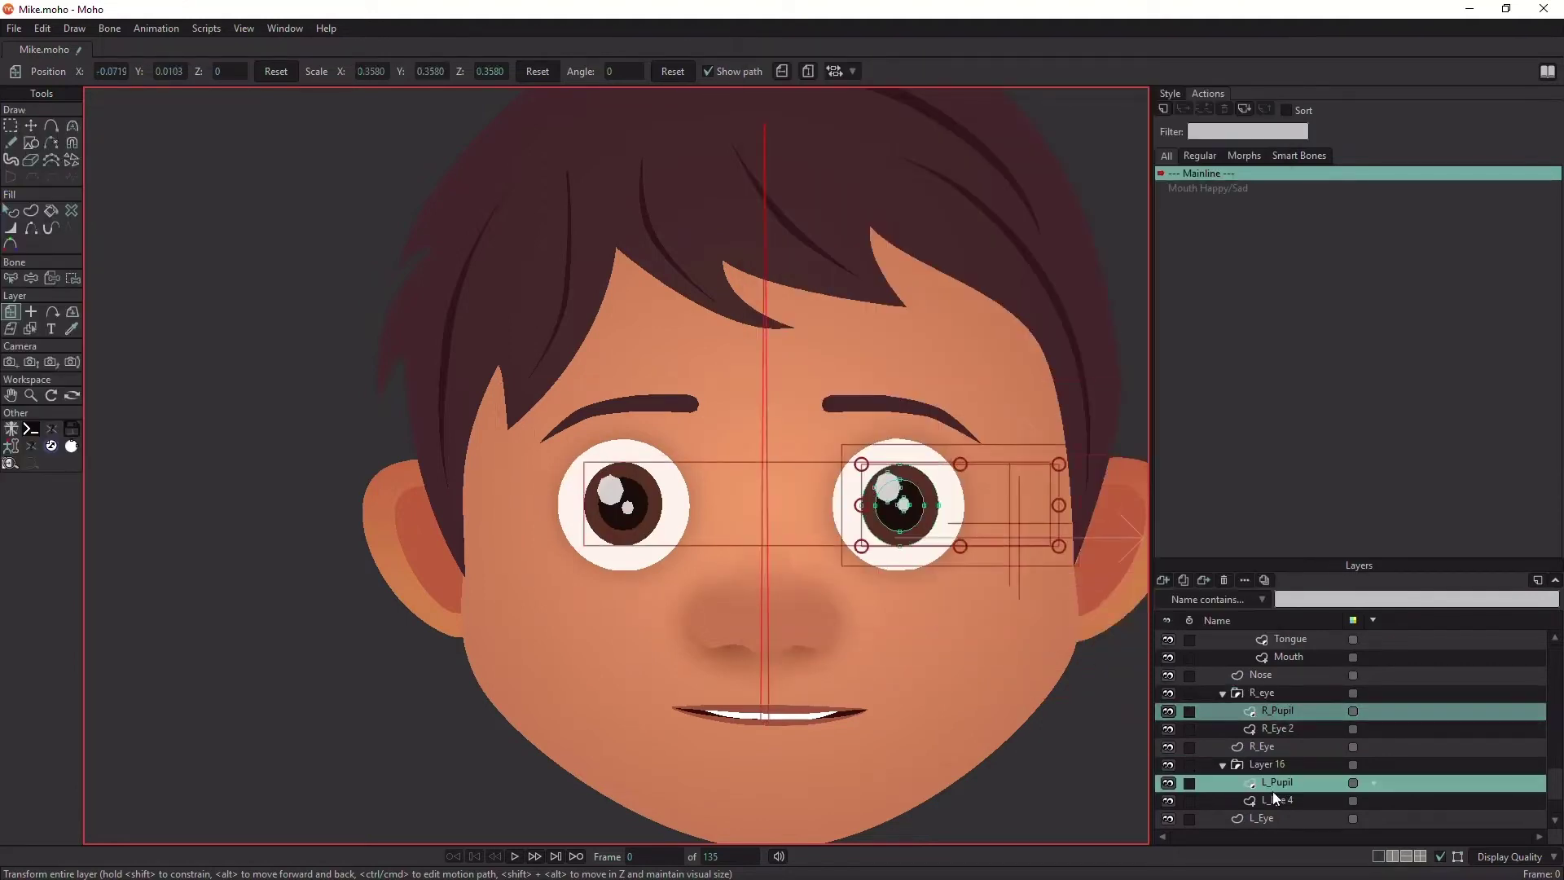
mouse_move(911, 530)
left_mouse_down()
mouse_move(945, 526)
mouse_move(862, 489)
mouse_move(913, 536)
left_mouse_up()
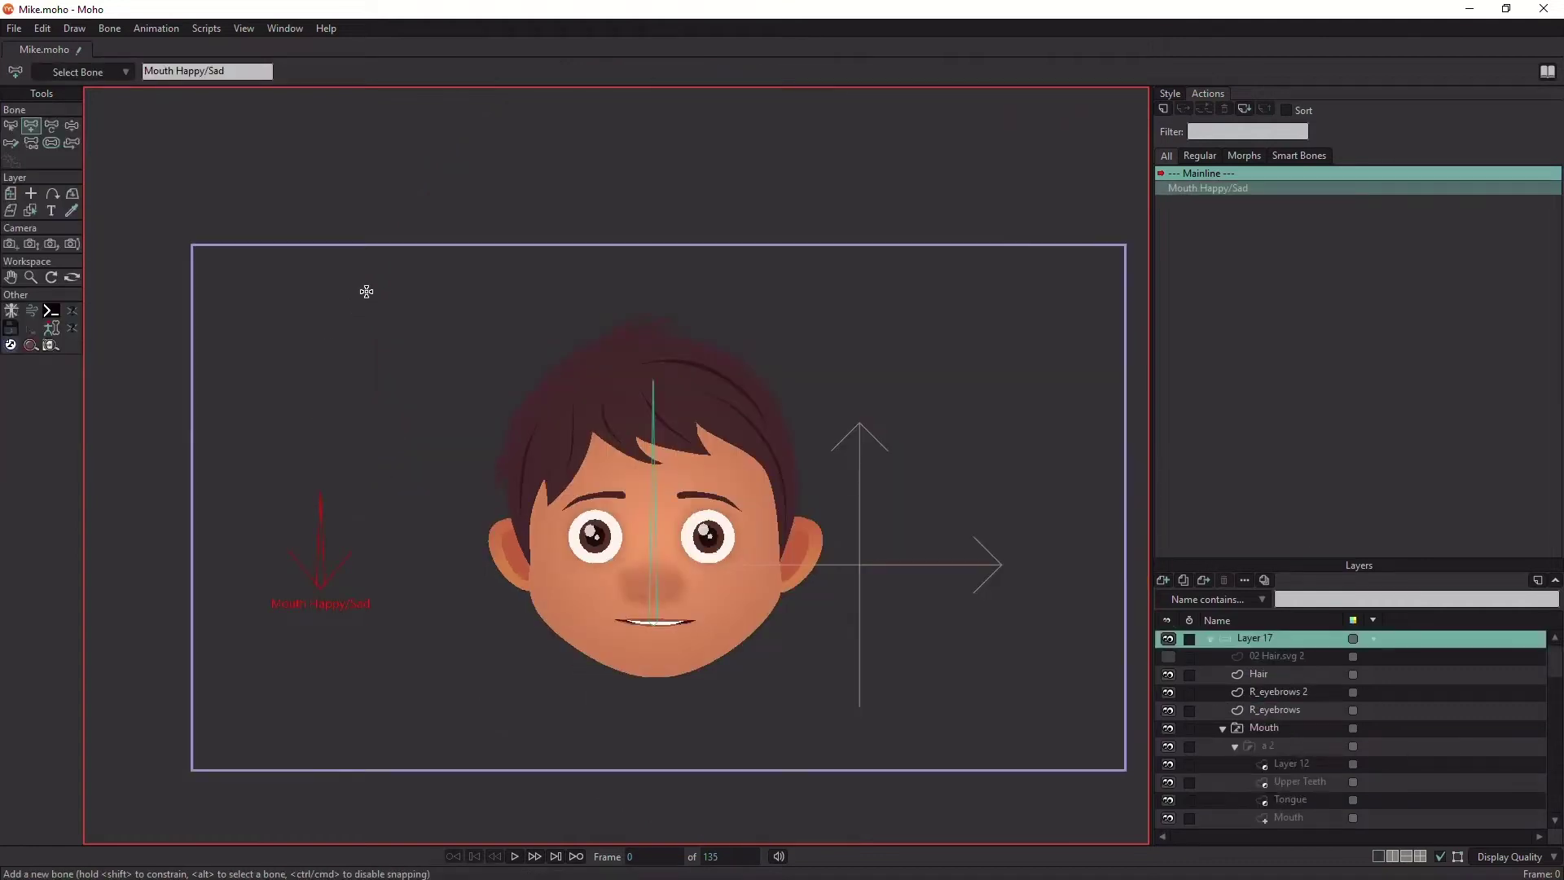
Step: Add a vertical bone, a horizontal bone and a small point bone beside the head, above the Mouth Happy/Sad bone
left_click_drag(367, 292, 363, 339)
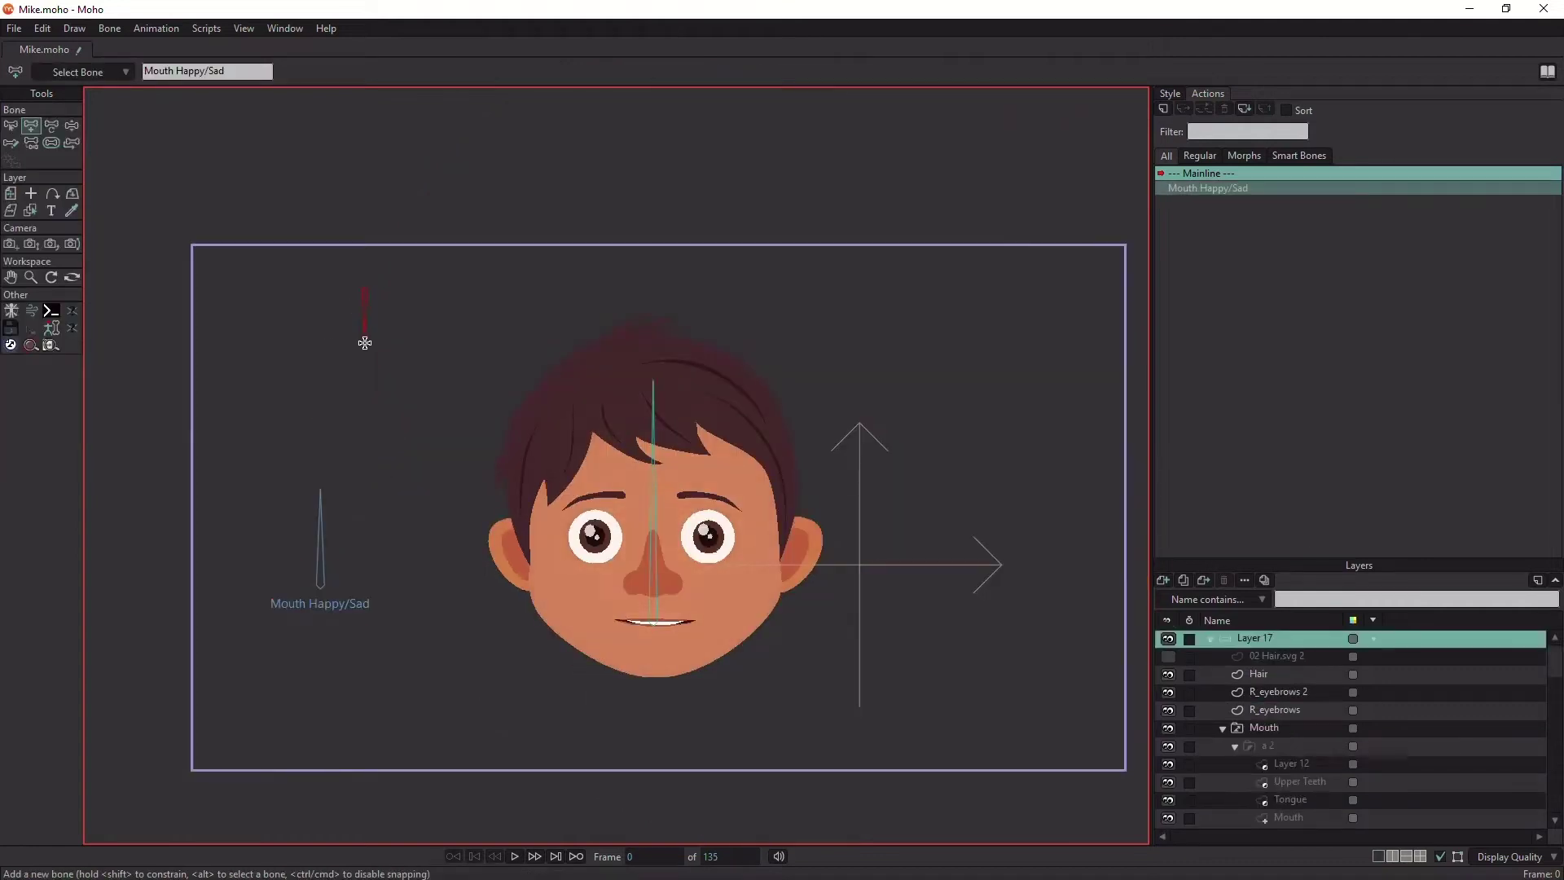
left_click_drag(278, 373, 330, 373)
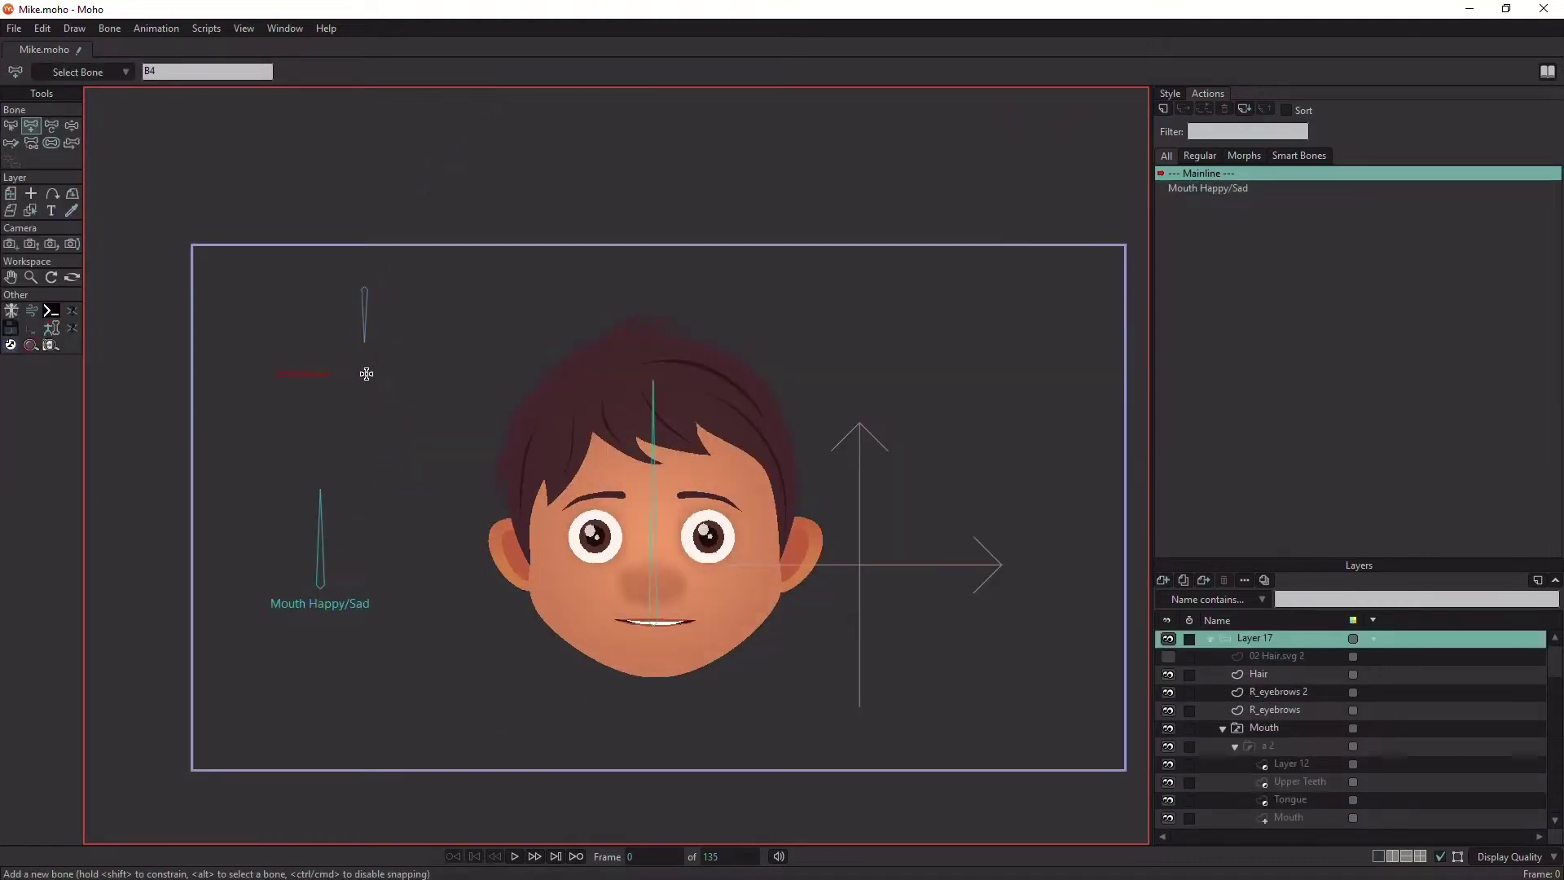
left_click(363, 379)
Step: Name the new vertical bone Eye Left/Right
left_click(11, 125)
left_click(360, 336)
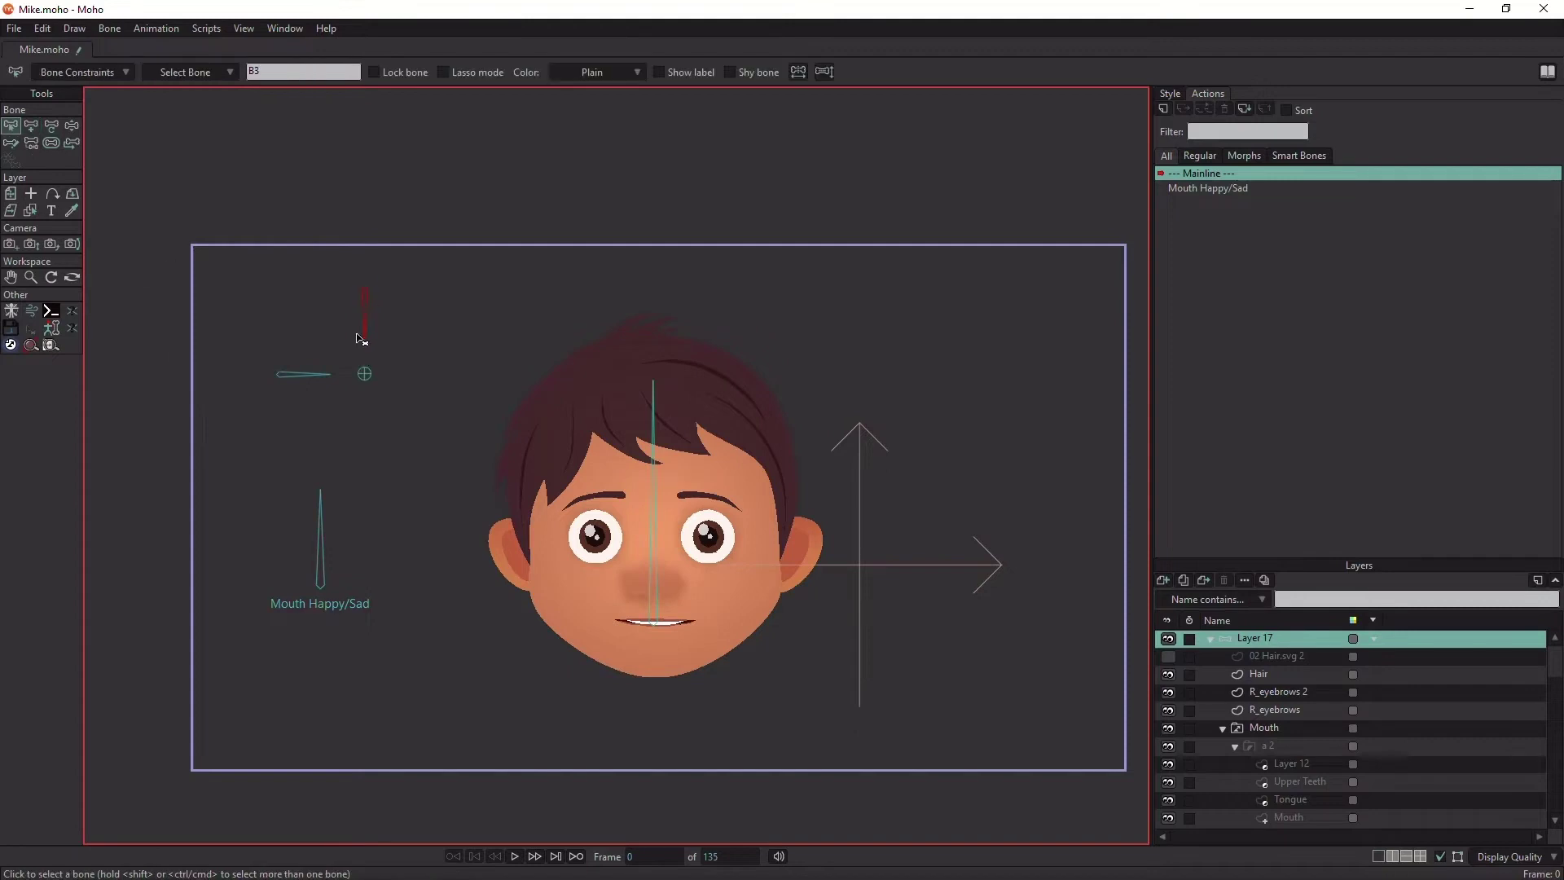
double_click(271, 72)
type("Eye Left/Right")
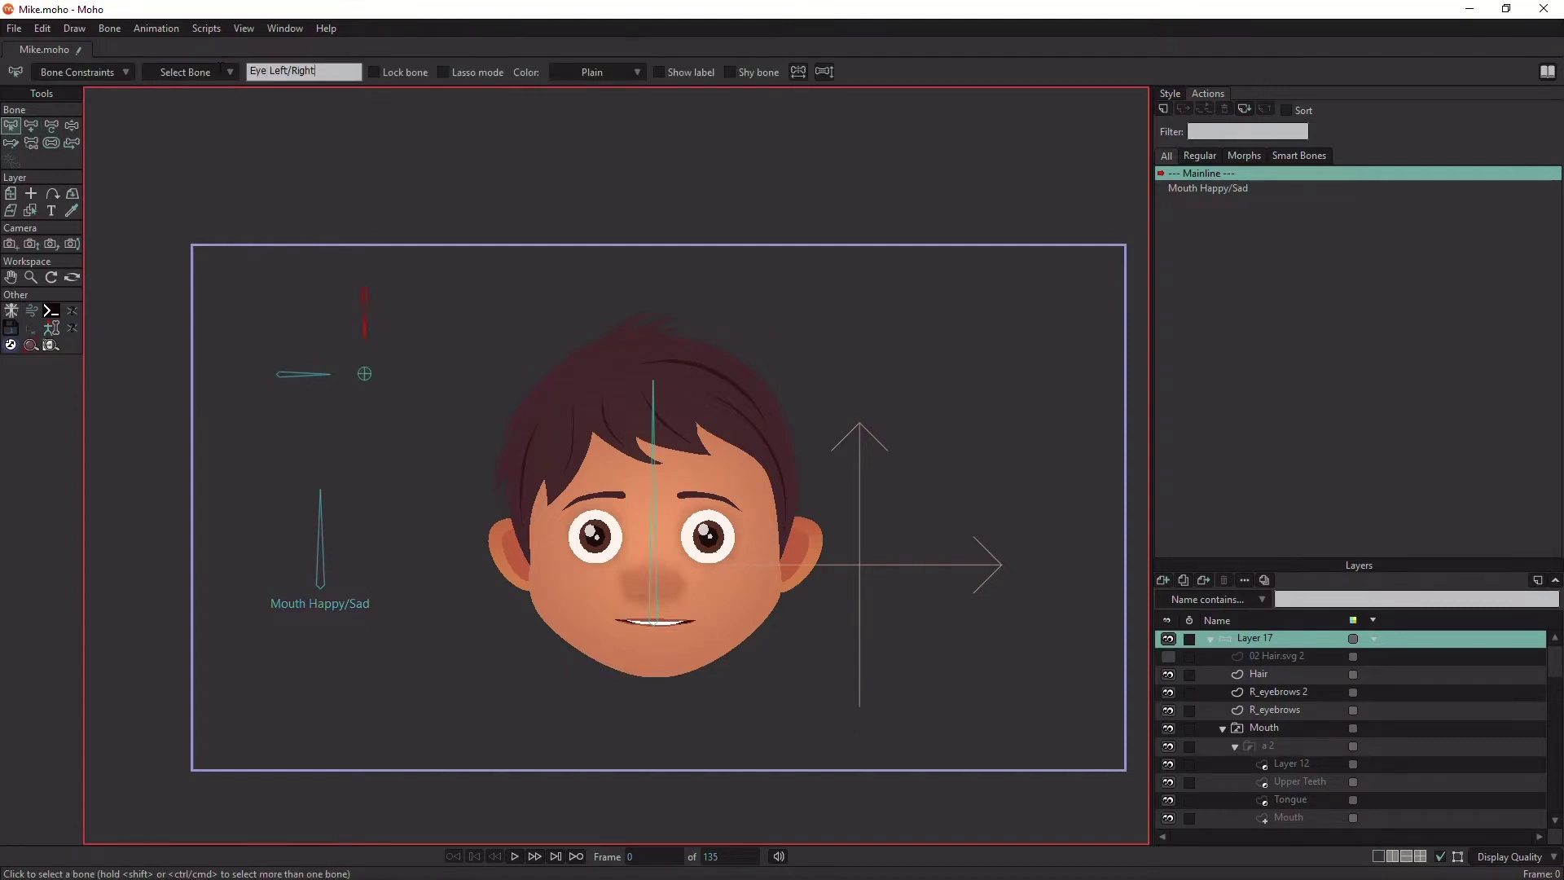
key("Return")
Step: Name the new horizontal bone Eye Up/Down
left_click(293, 378)
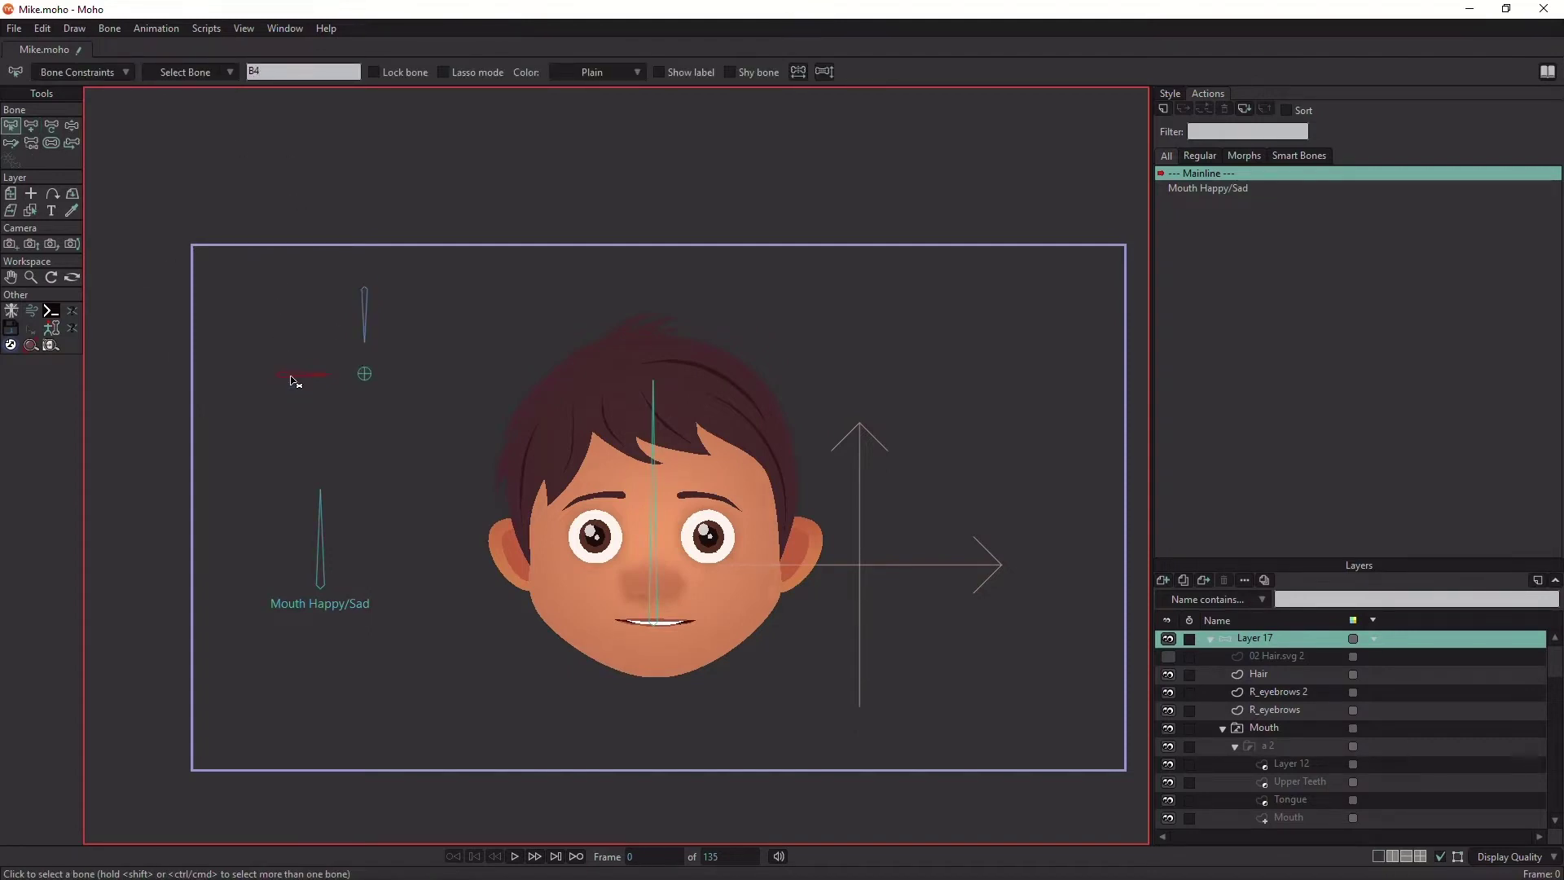
double_click(290, 74)
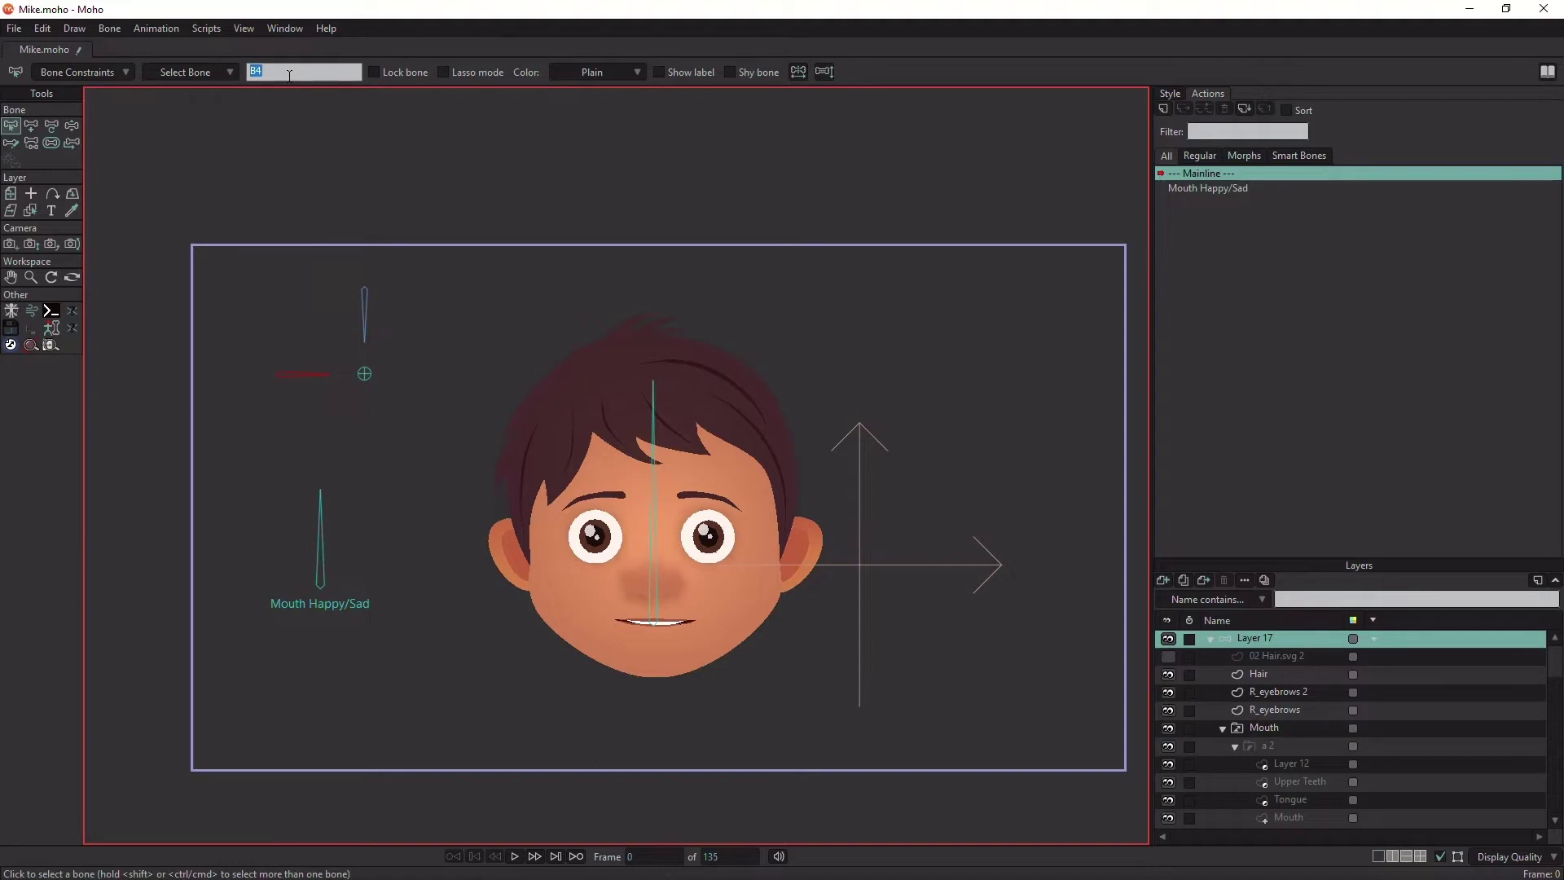
type("Eye Up/Down")
key("Return")
Step: Name the small point bone Eye Target
left_click(364, 374)
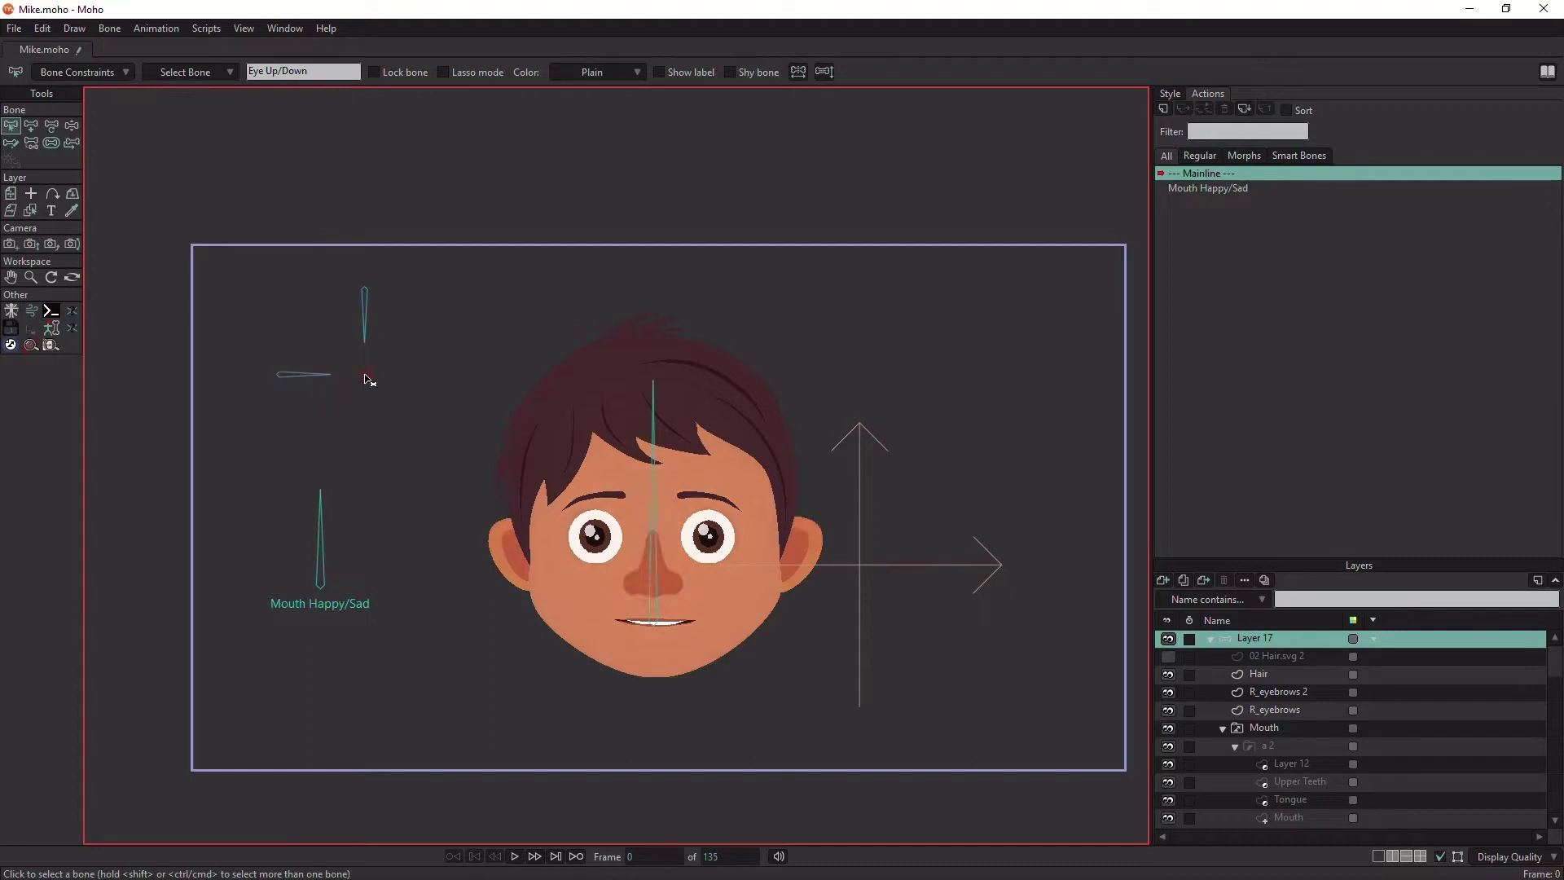
double_click(274, 71)
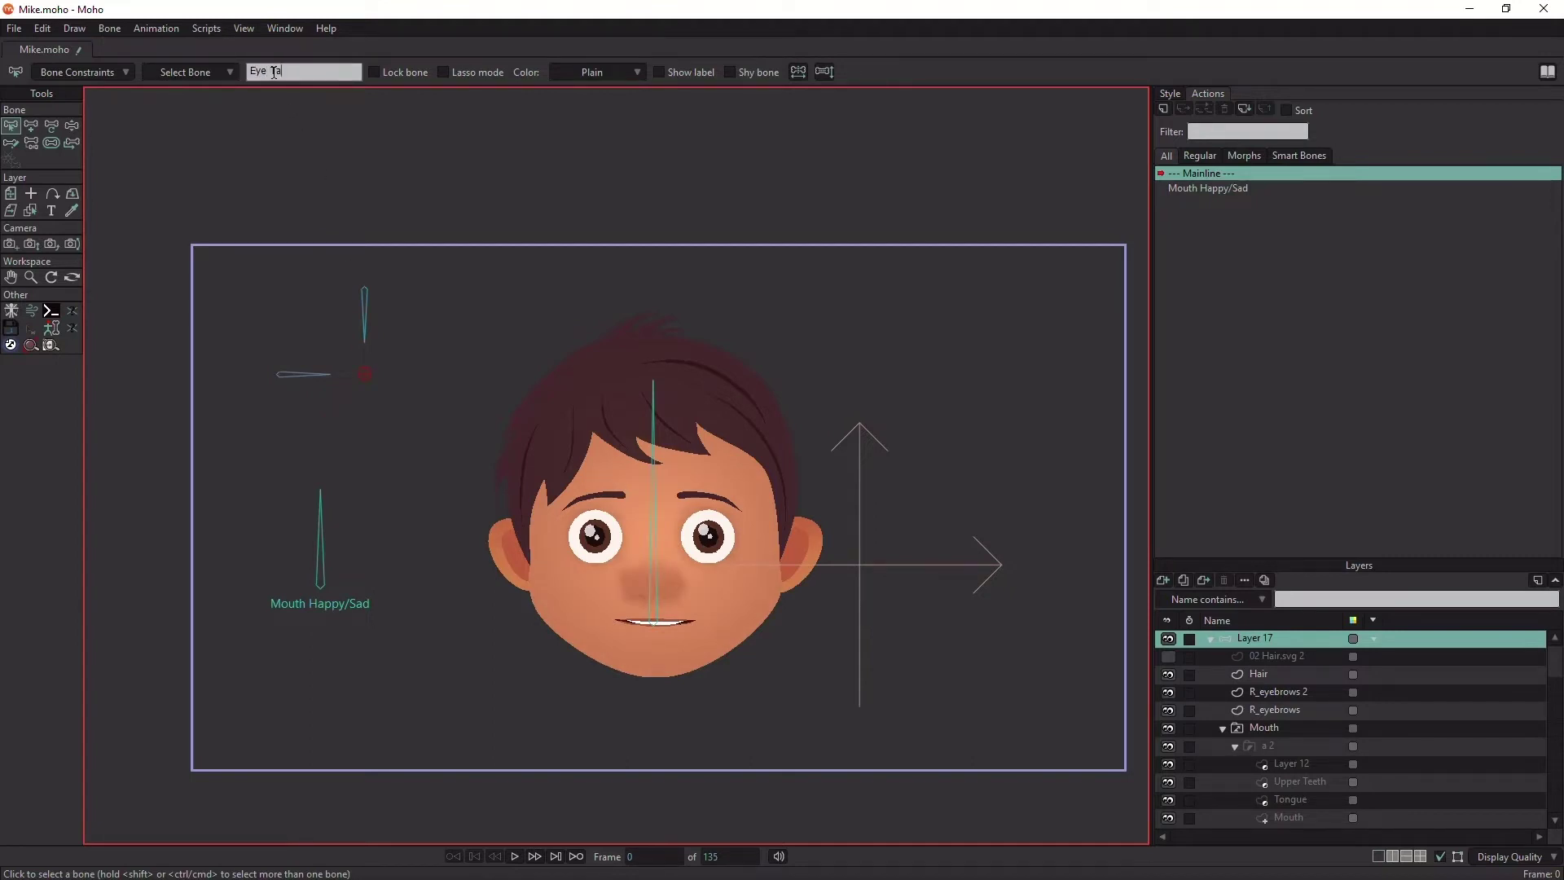
key("Return")
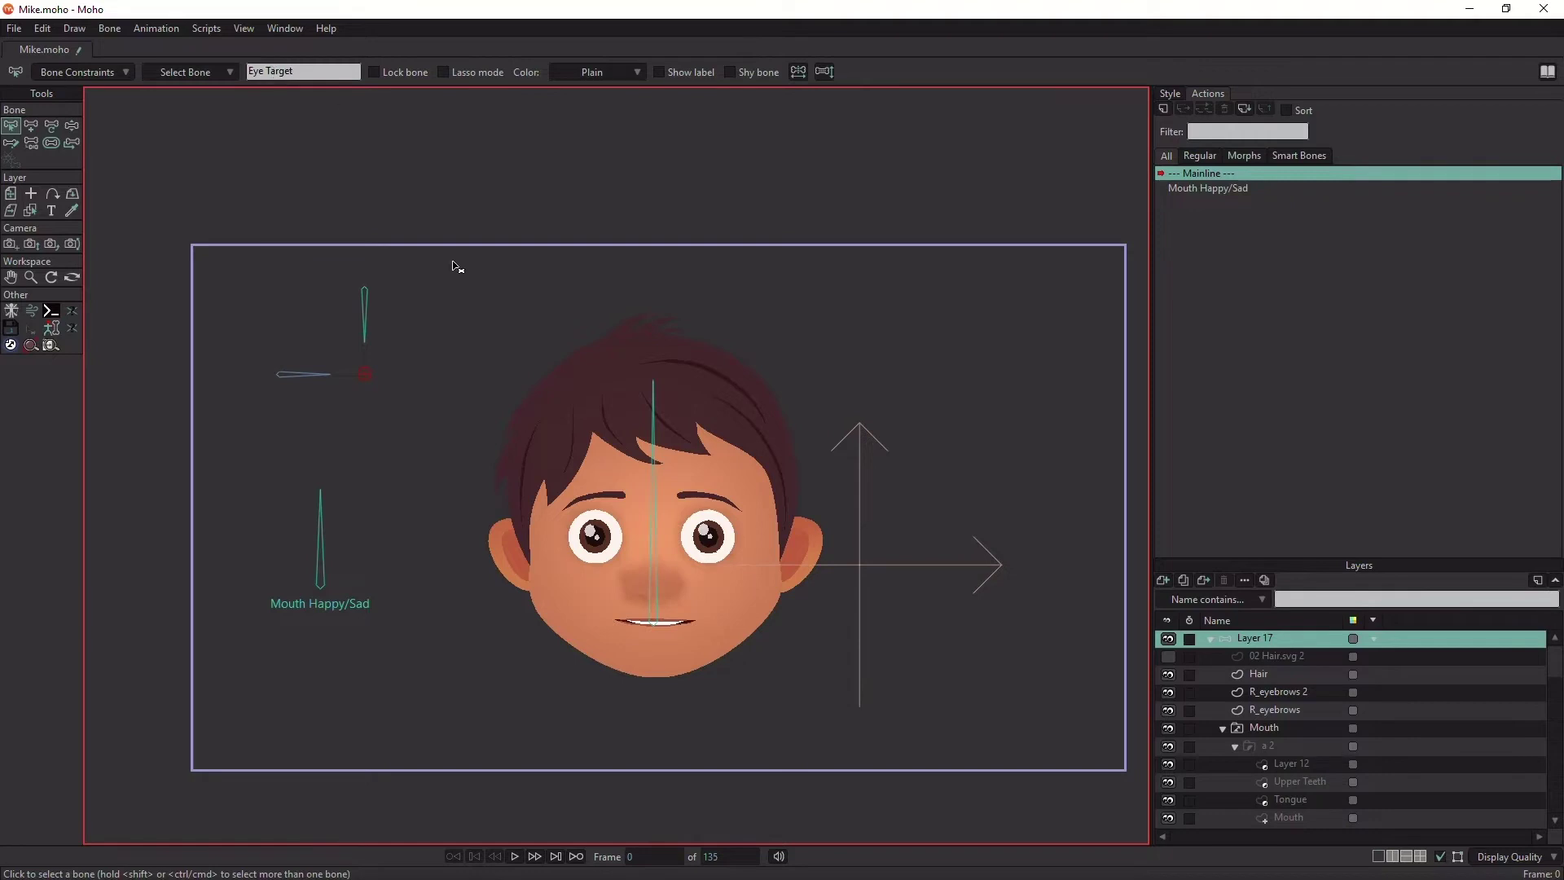
Step: Set Eye Target as the target in the Eye Left/Right bone's constraints
left_click(365, 330)
left_click(80, 72)
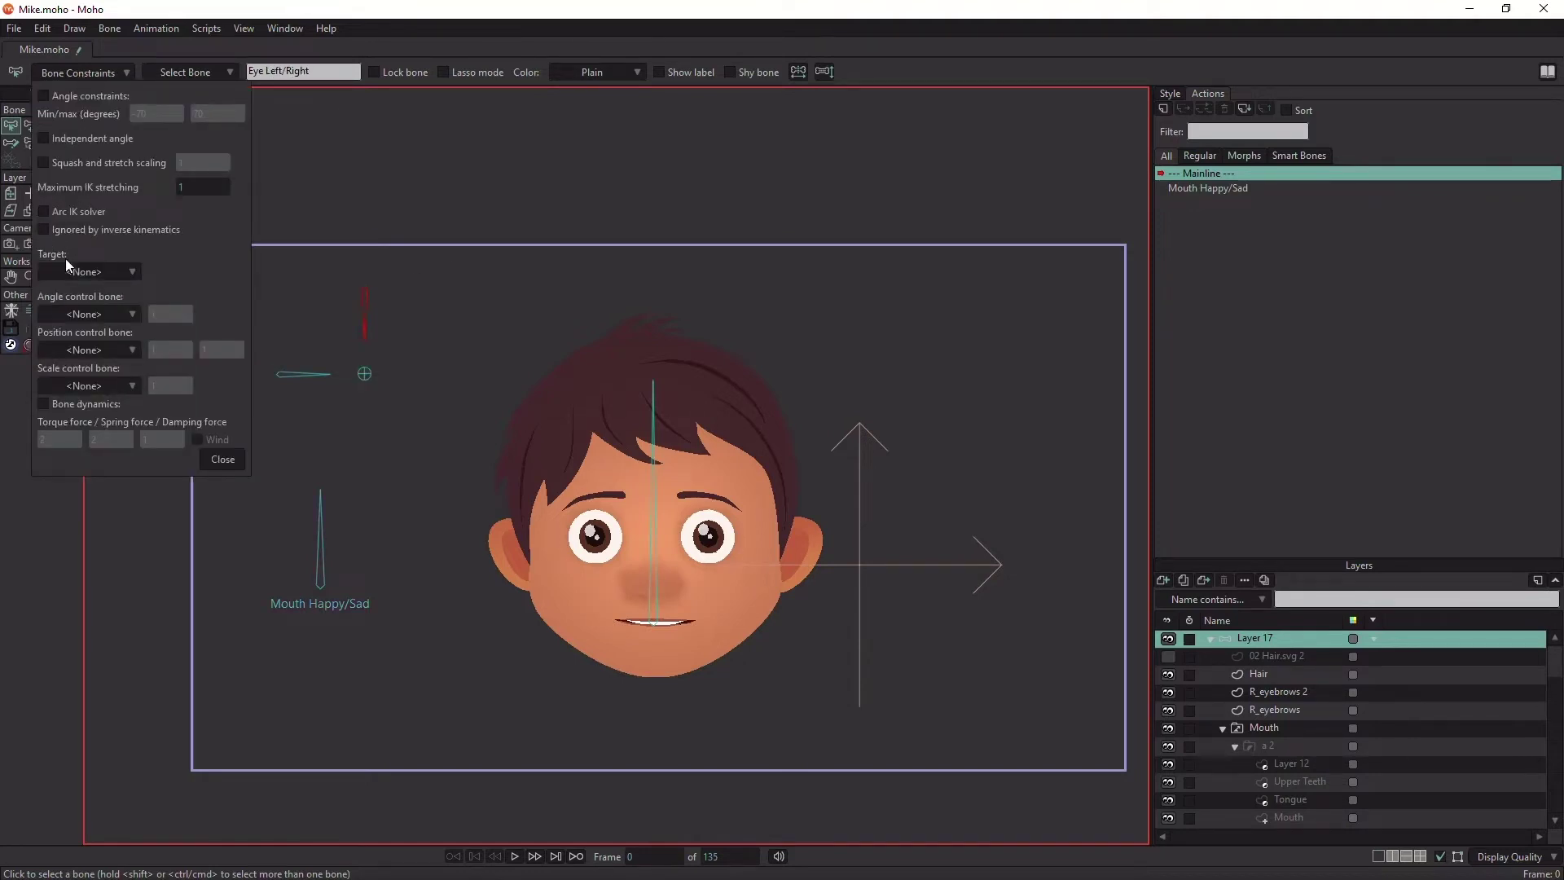
left_click(112, 277)
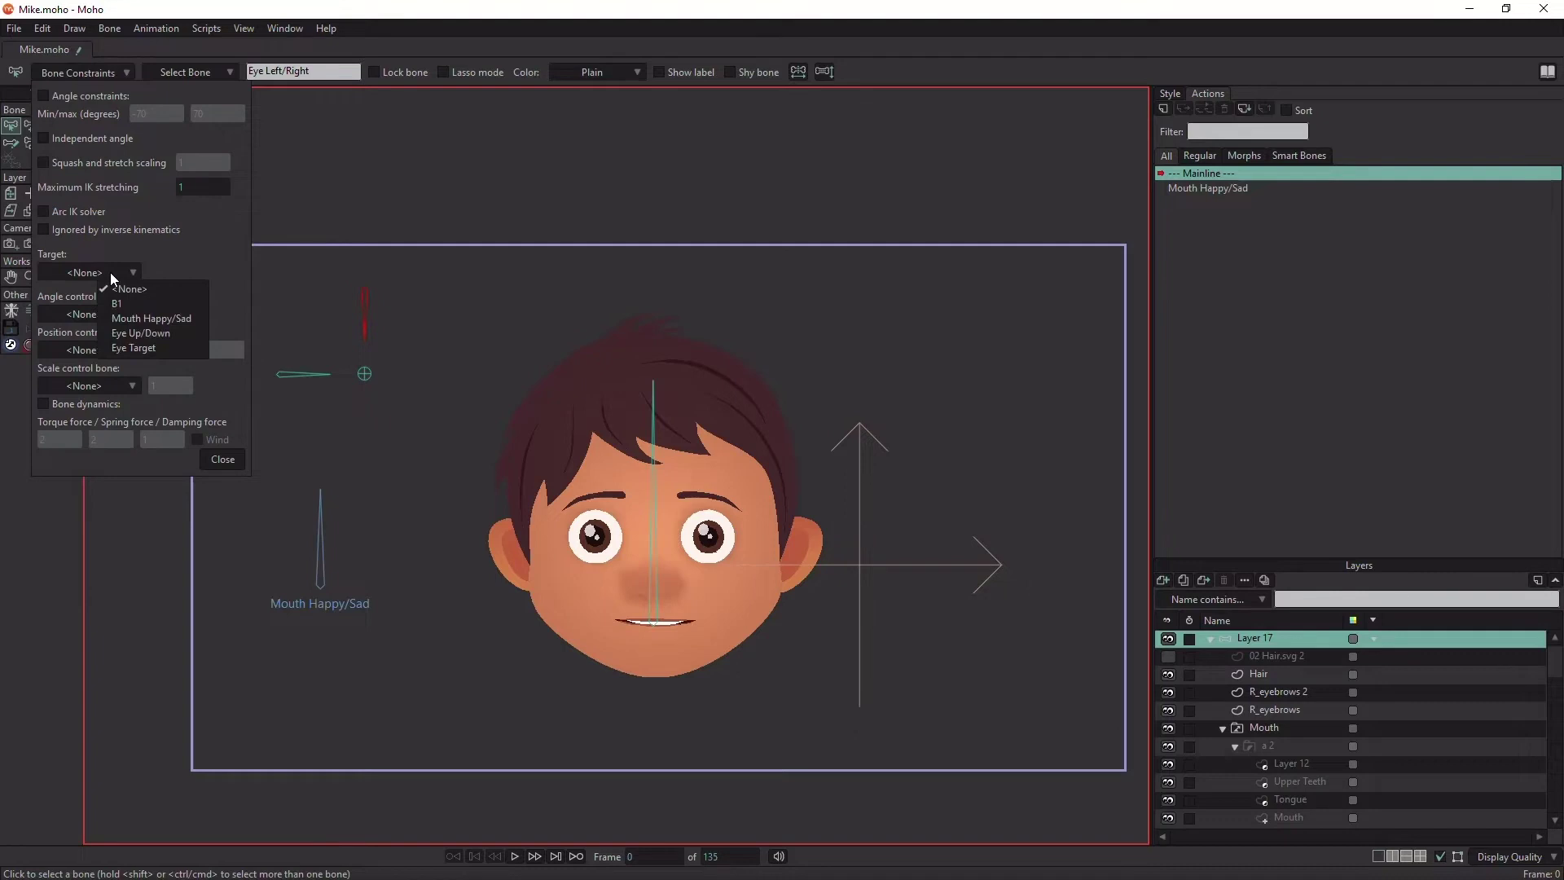
left_click(174, 348)
Step: Set Eye Target as the target in the Eye Up/Down bone's constraints and close the constraint settings
left_click(301, 374)
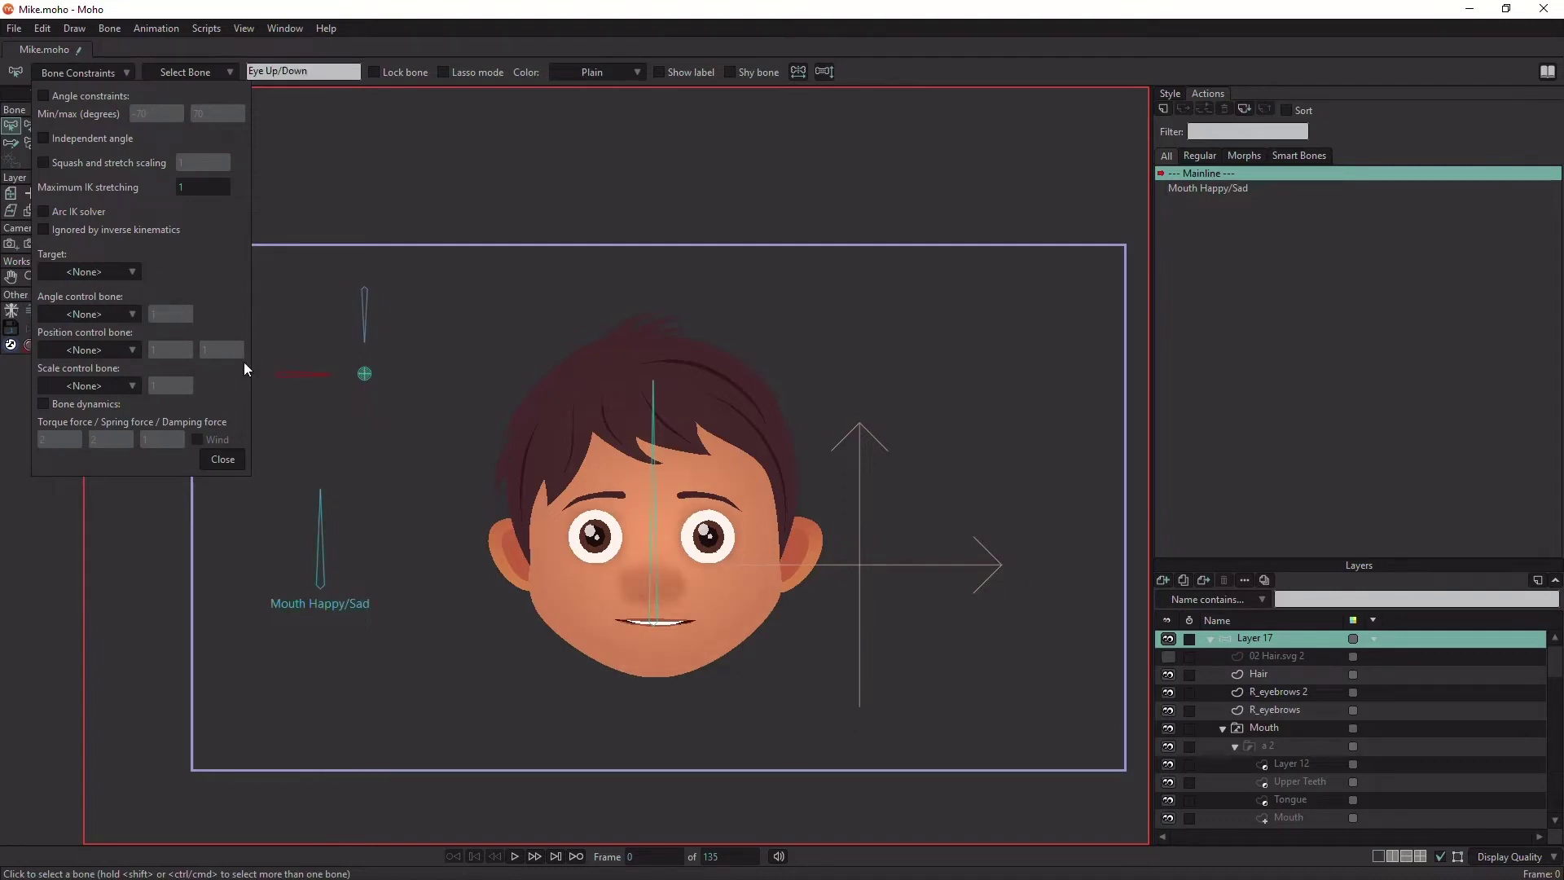
left_click(117, 272)
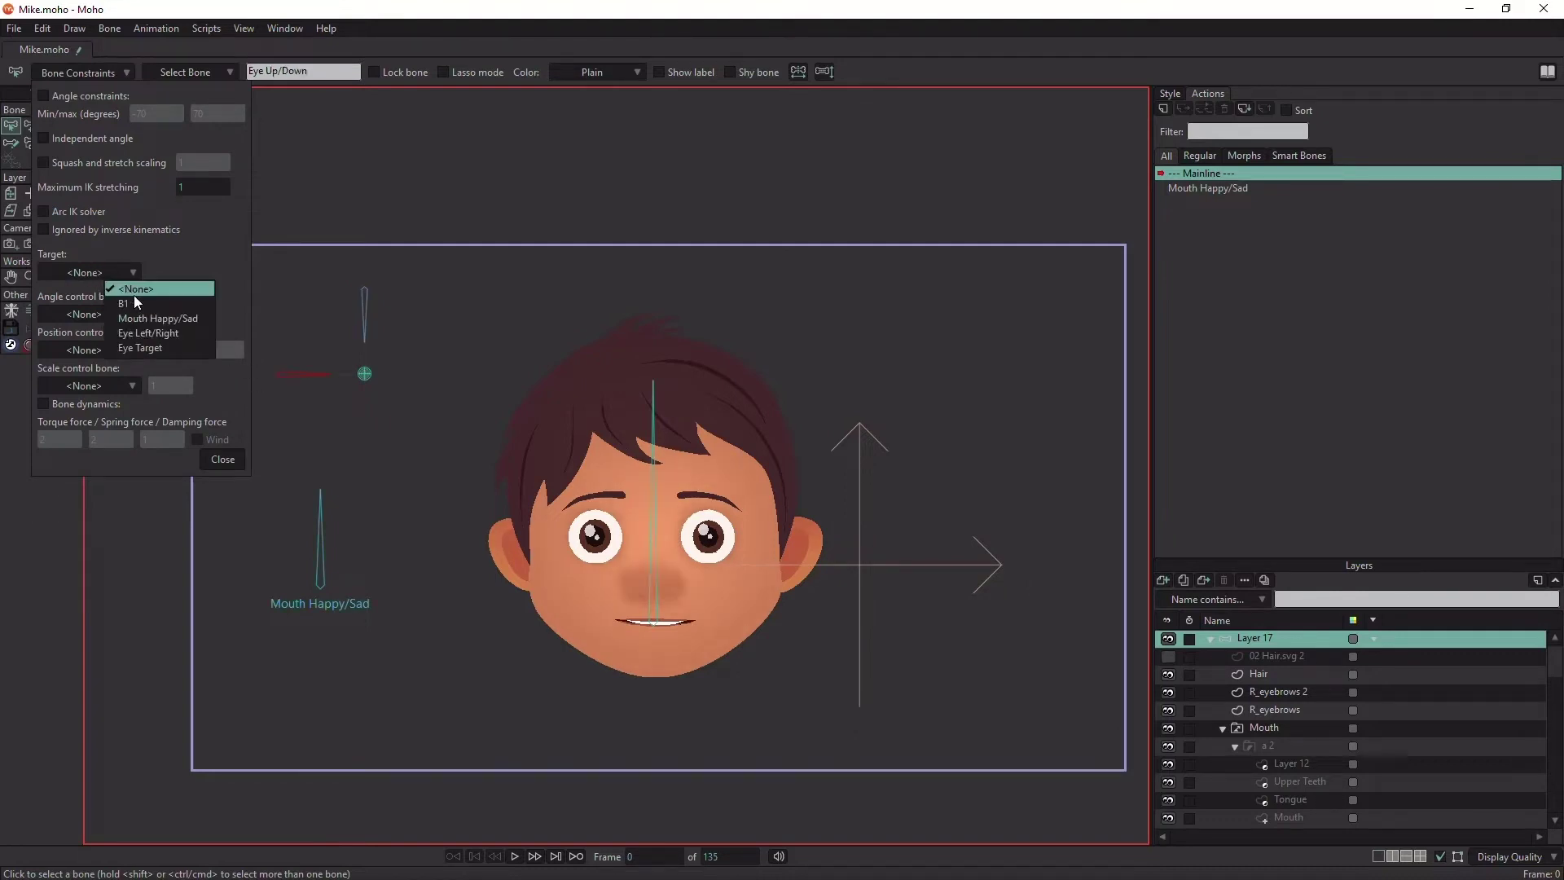
left_click(166, 348)
left_click(86, 69)
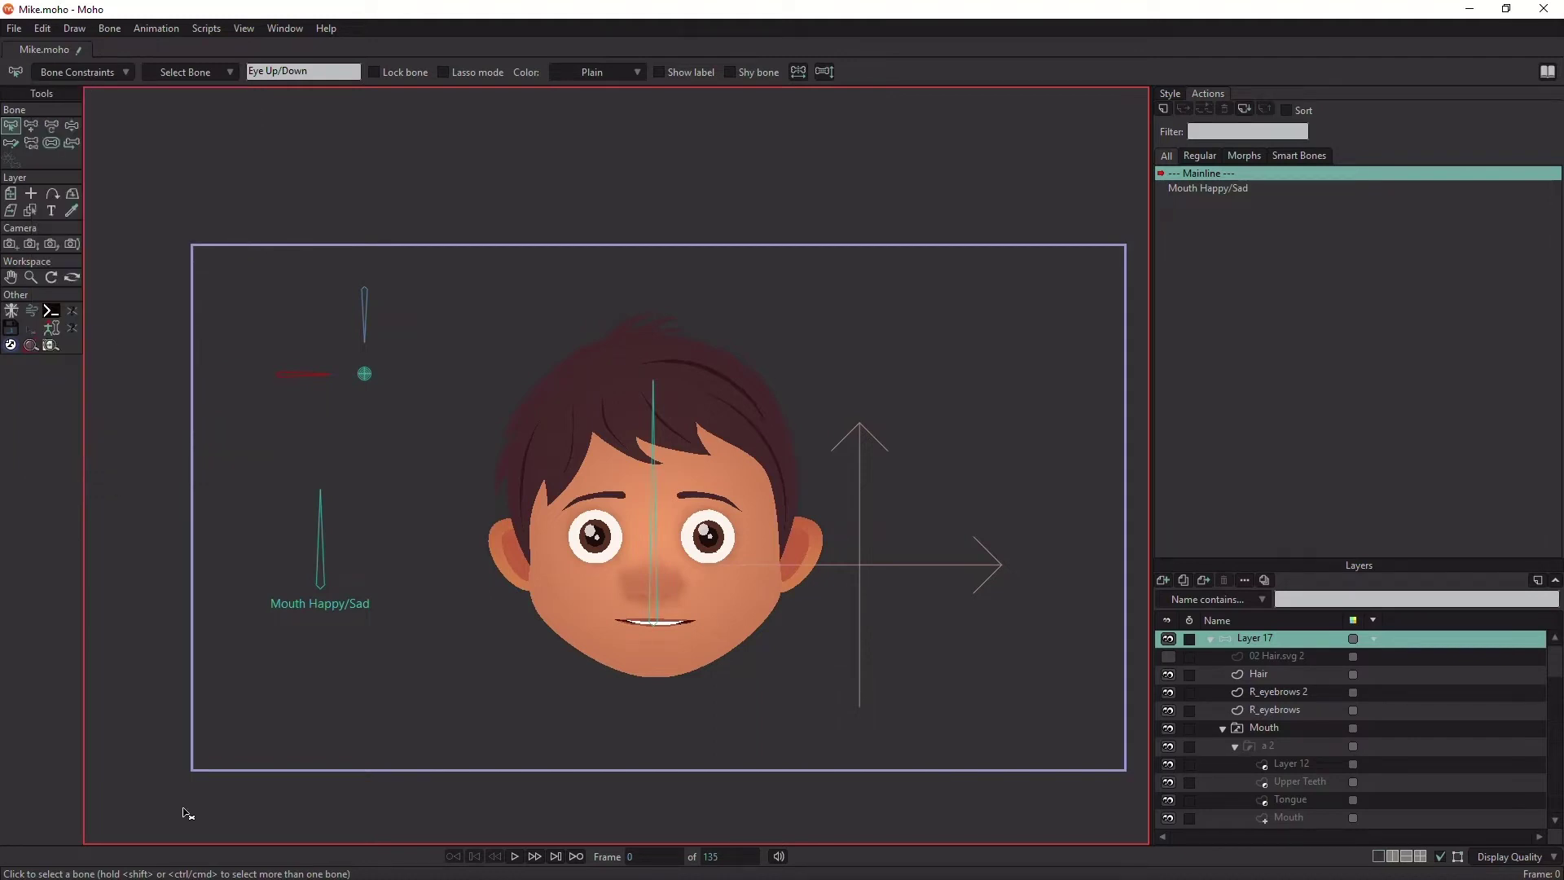
Step: Detach the new eye control bones from their parent bones using Reparent Bone
key("s")
left_click(31, 148)
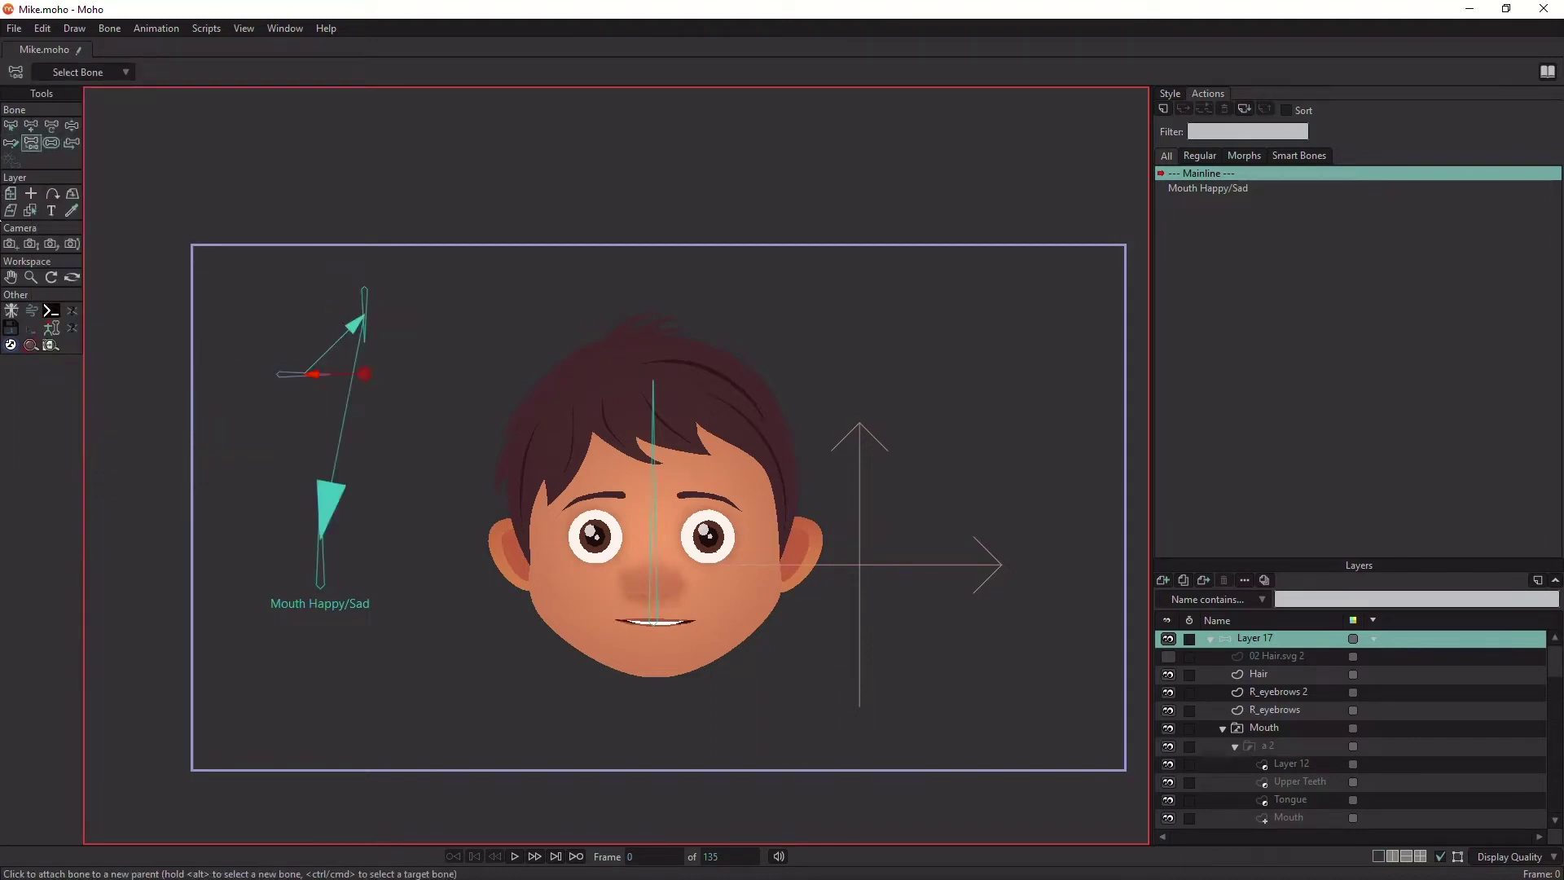
left_click(320, 367)
left_click(363, 311, "alt")
left_click(437, 297)
left_click(10, 126)
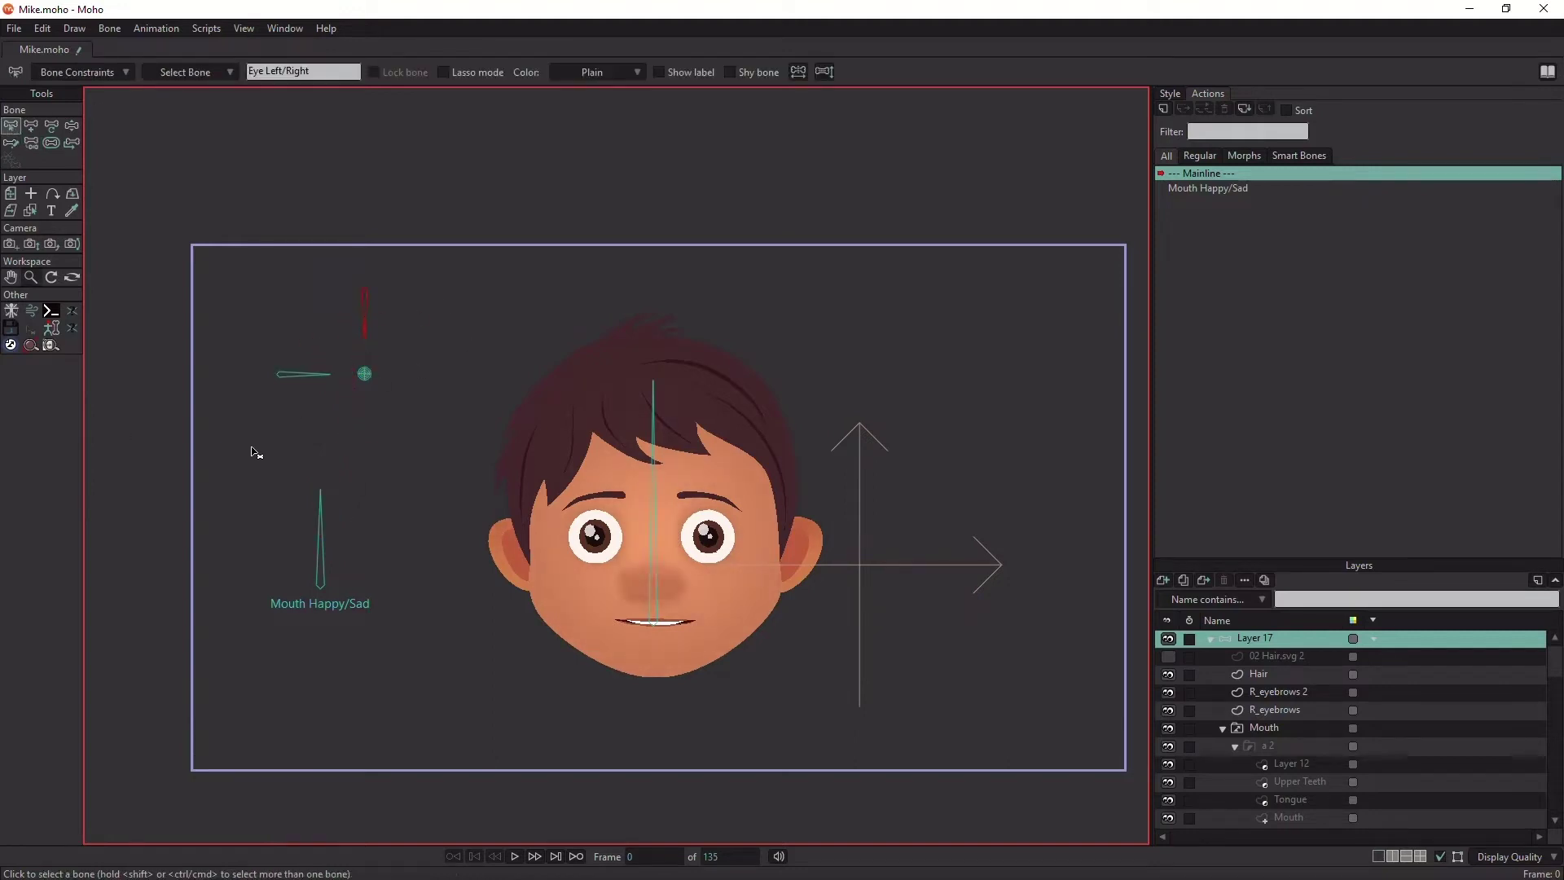
Step: Limit the Eye Left/Right bone's rotation with angle constraints of -35 and 30 degrees
left_click_drag(364, 334, 366, 368)
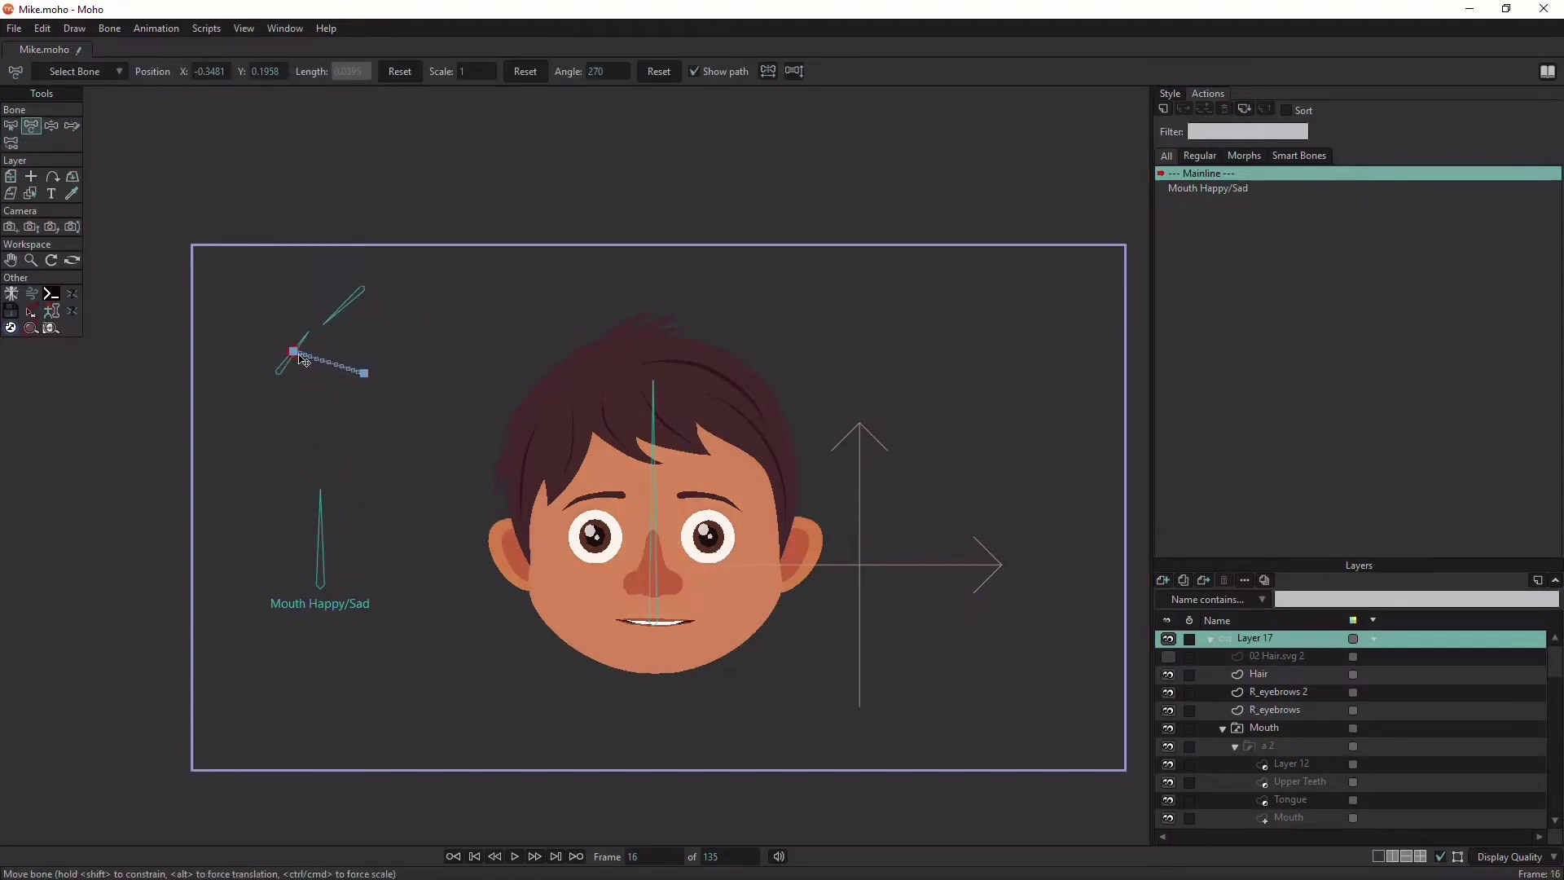
key("s")
left_click(367, 320)
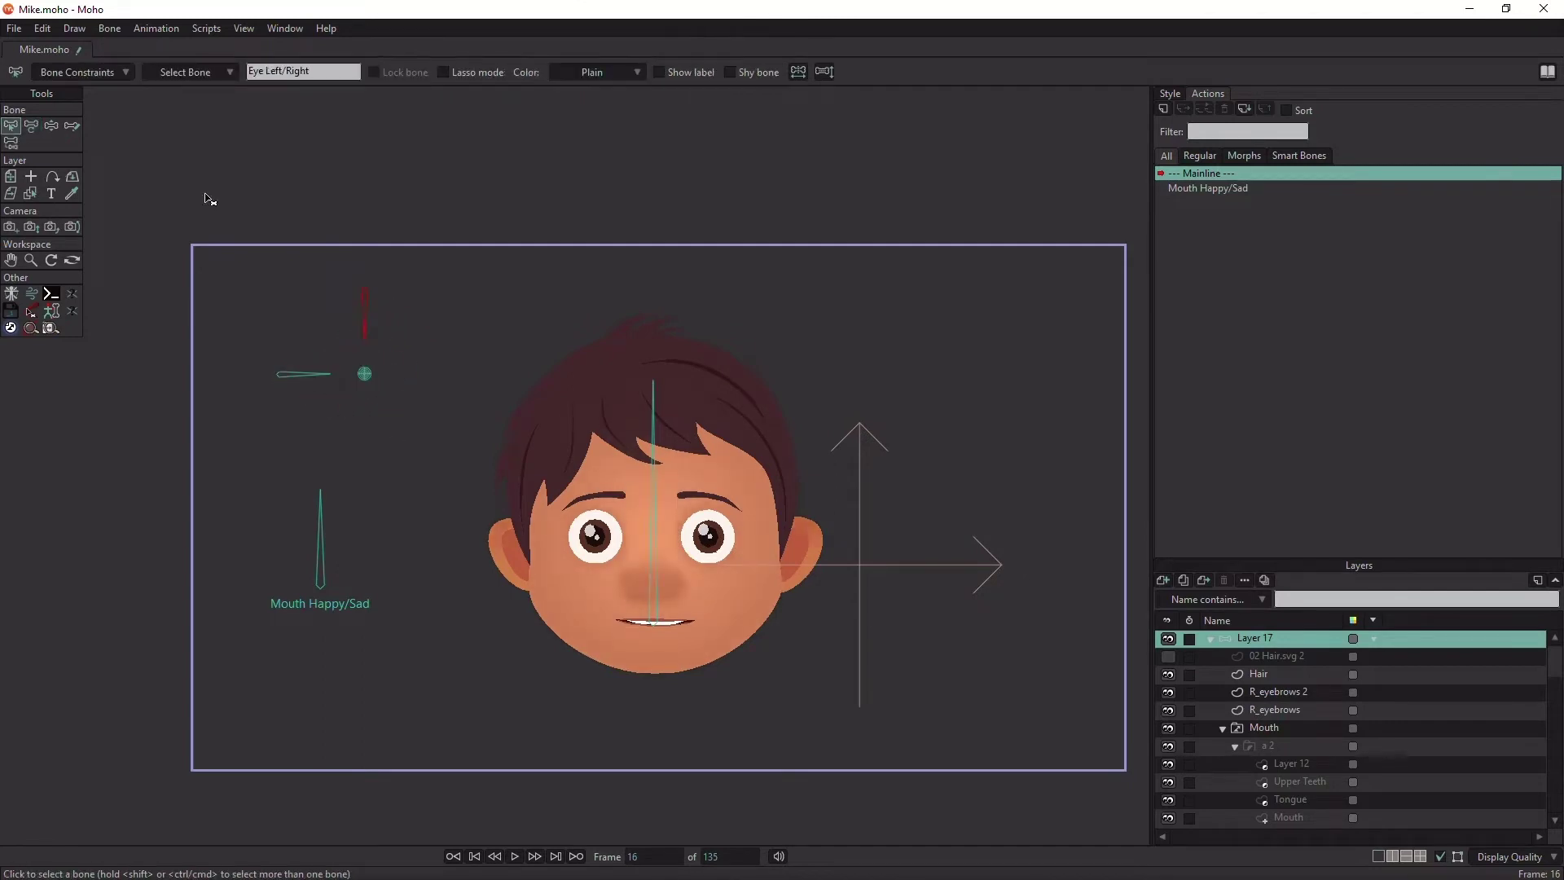
left_click(82, 73)
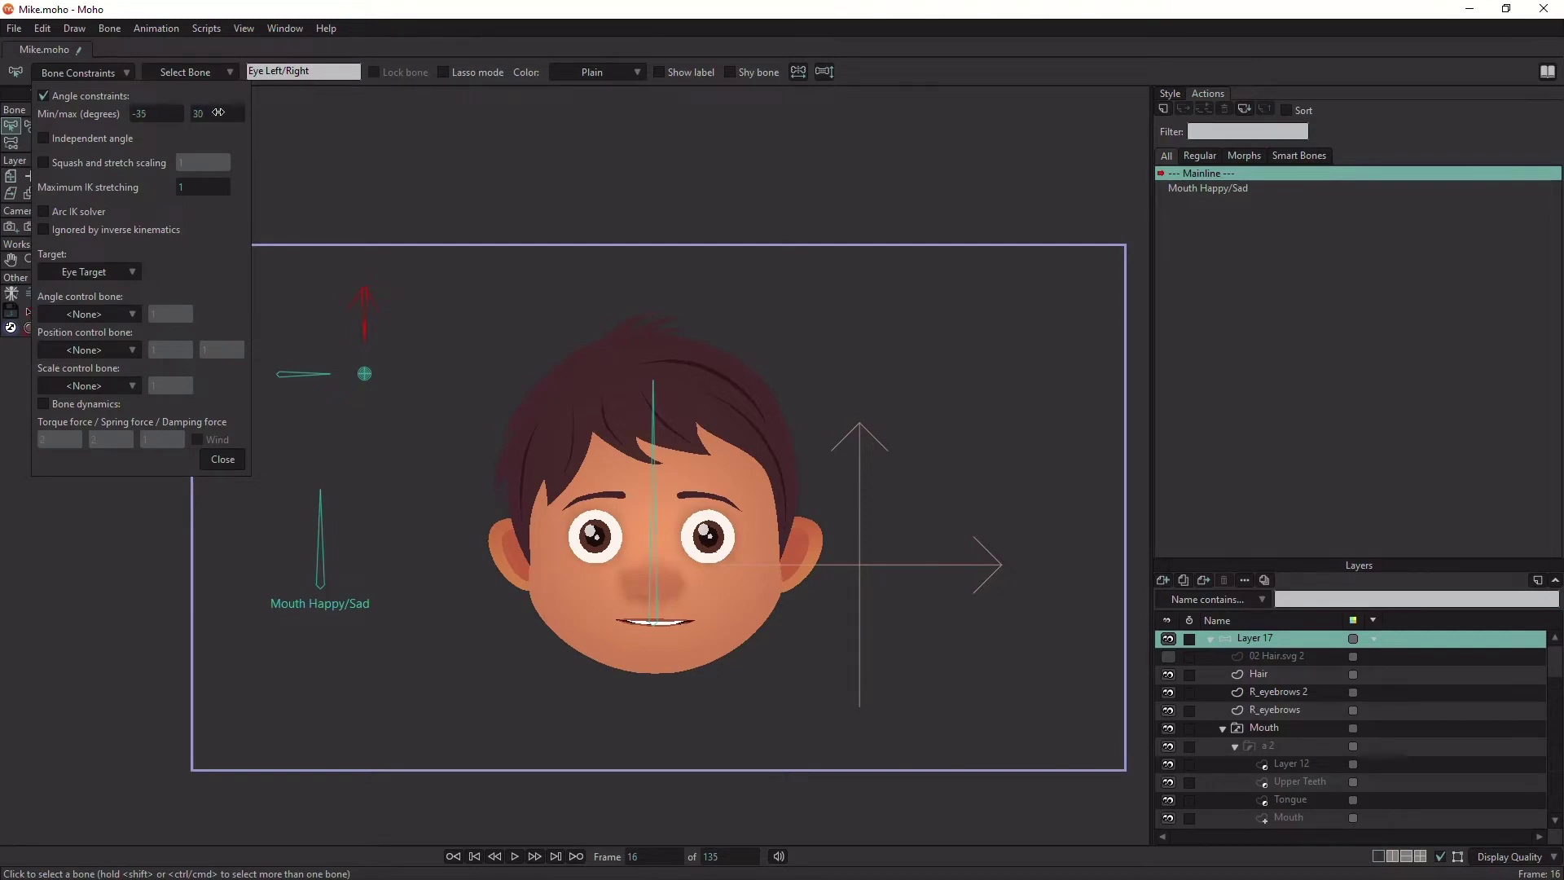
left_click(80, 72)
Step: Set the angle constraints of the Eye Up/Down bone and review those of the Eye Left/Right bone
left_click(305, 374)
left_click(81, 73)
left_click(368, 330)
left_click(82, 73)
Step: Test the Eye Target's movement and, on frame 0, move the Eye Up/Down and Eye Left/Right bones farther away from it
left_click(31, 125)
left_click_drag(364, 374, 363, 413)
key("shift+Left")
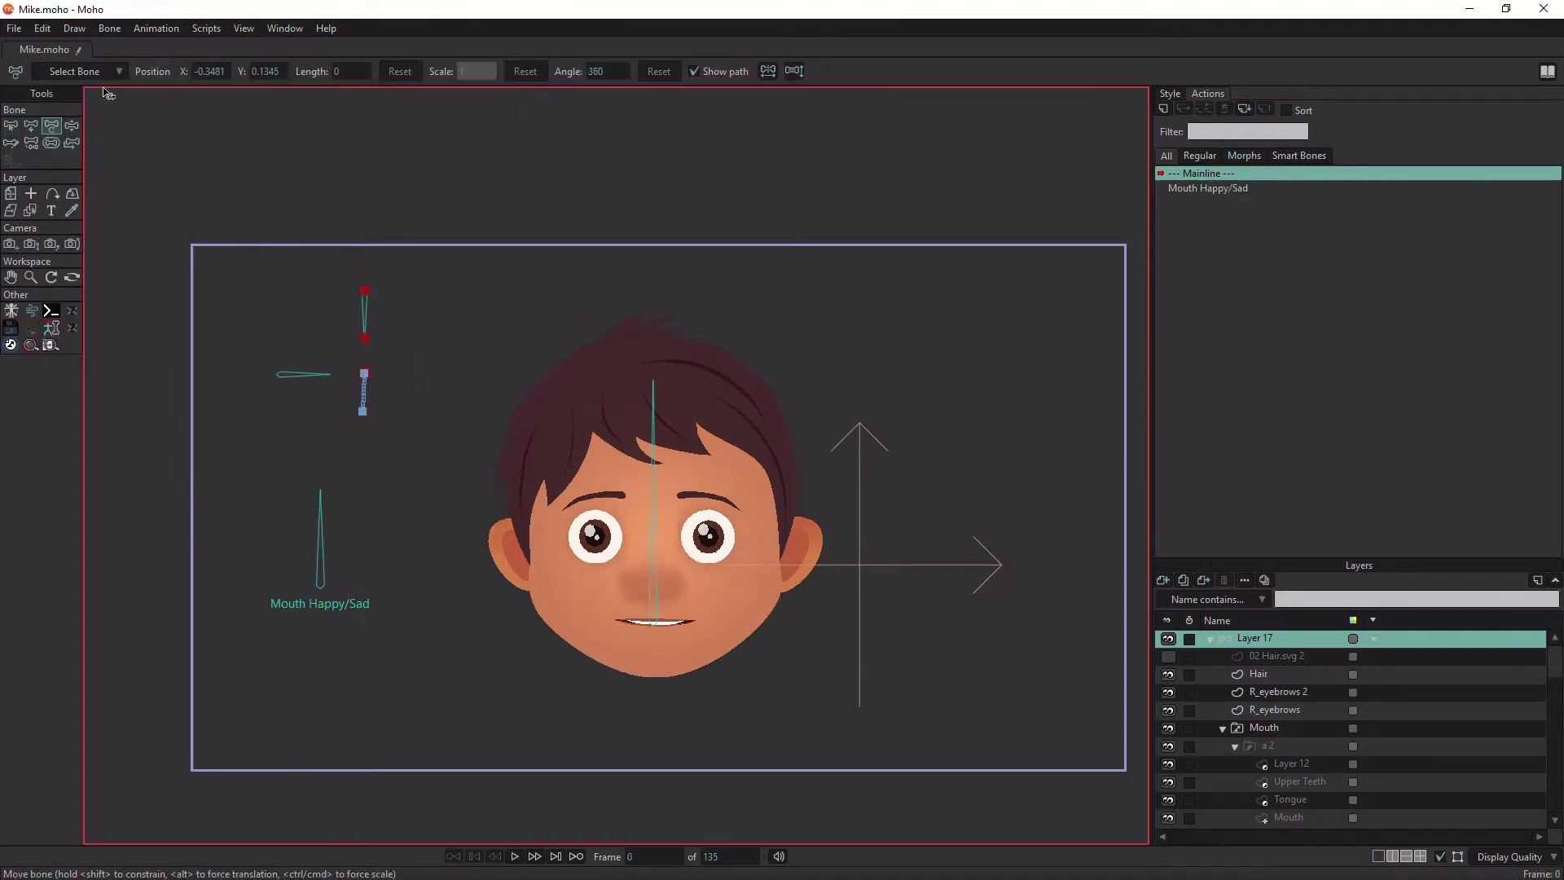
left_click_drag(279, 374, 246, 373)
left_click_drag(364, 290, 364, 250)
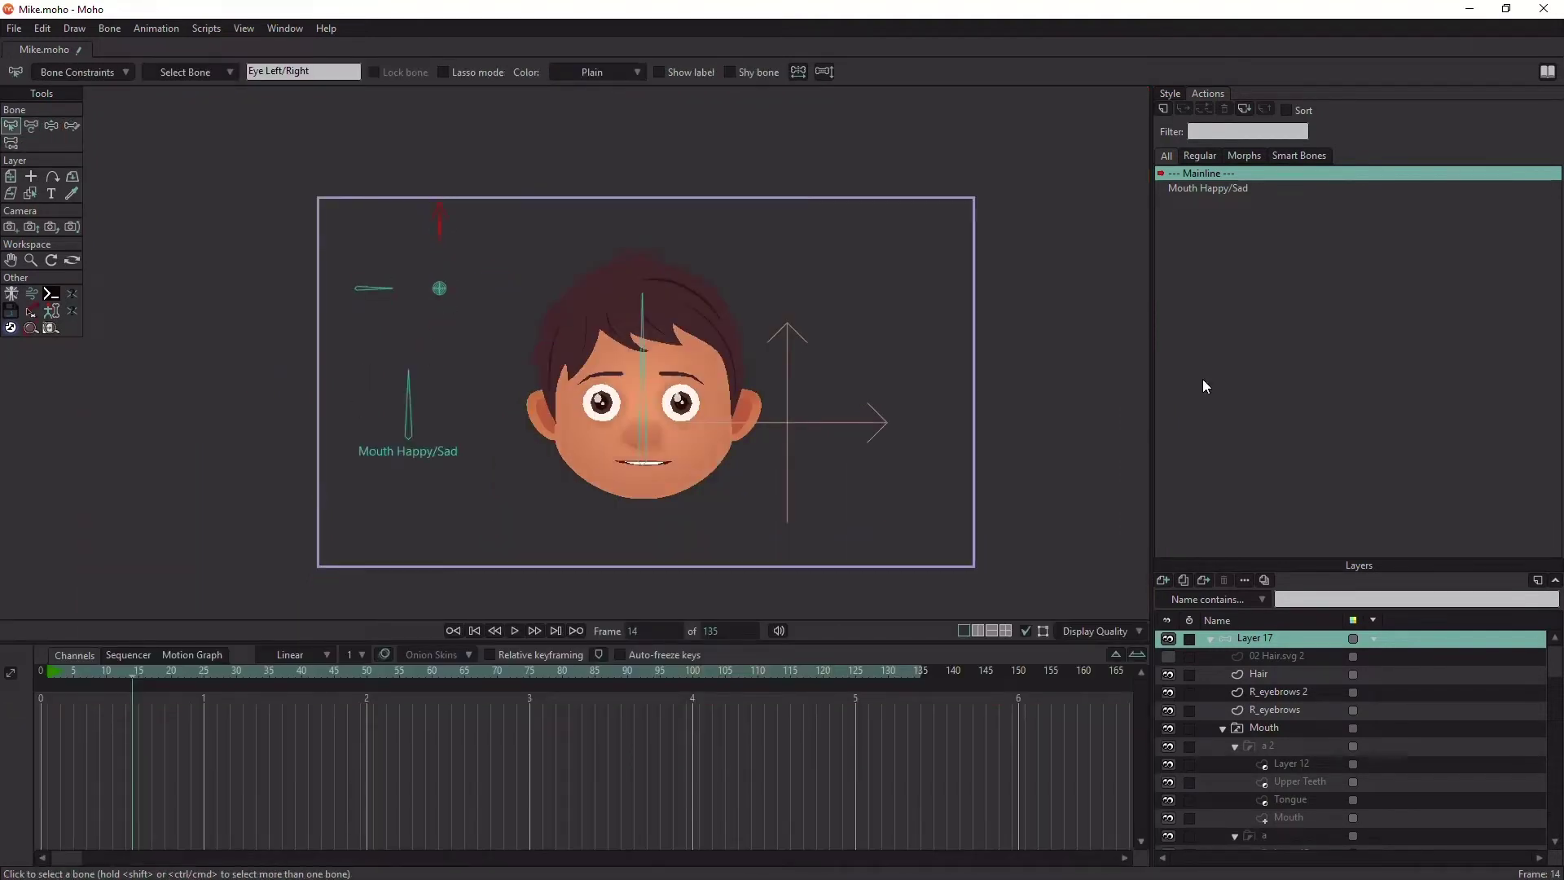
Step: Create the Eye Left/Right smart bone action and key the bone's opposite rotation limits at frames 1 and 100
left_click(1163, 110)
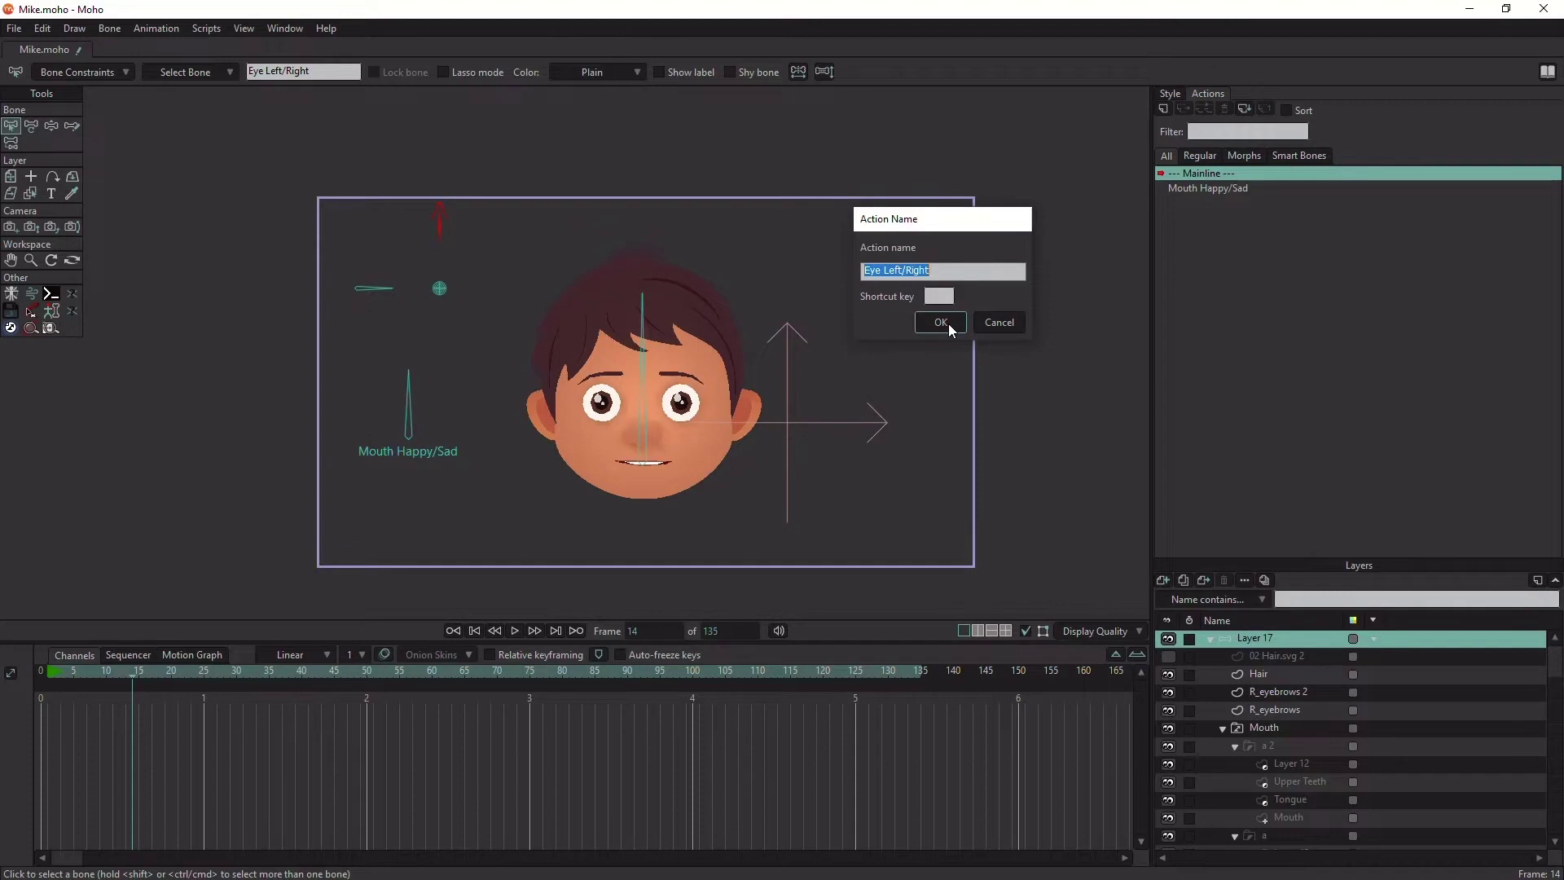
left_click(949, 324)
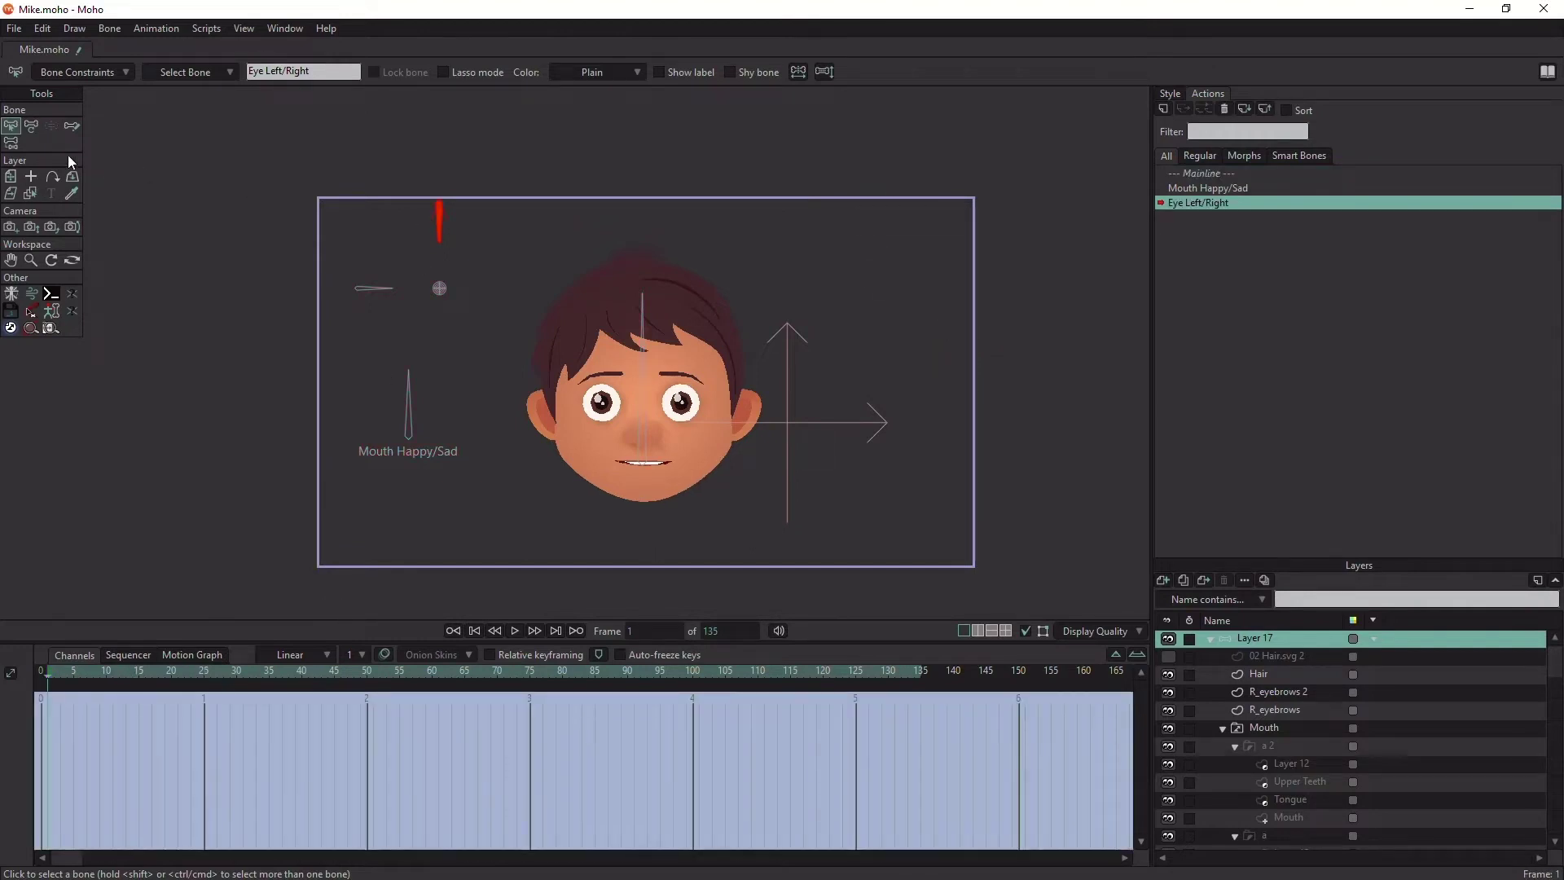
left_click(31, 126)
left_click_drag(446, 234, 478, 230)
left_click(693, 670)
left_click(367, 670)
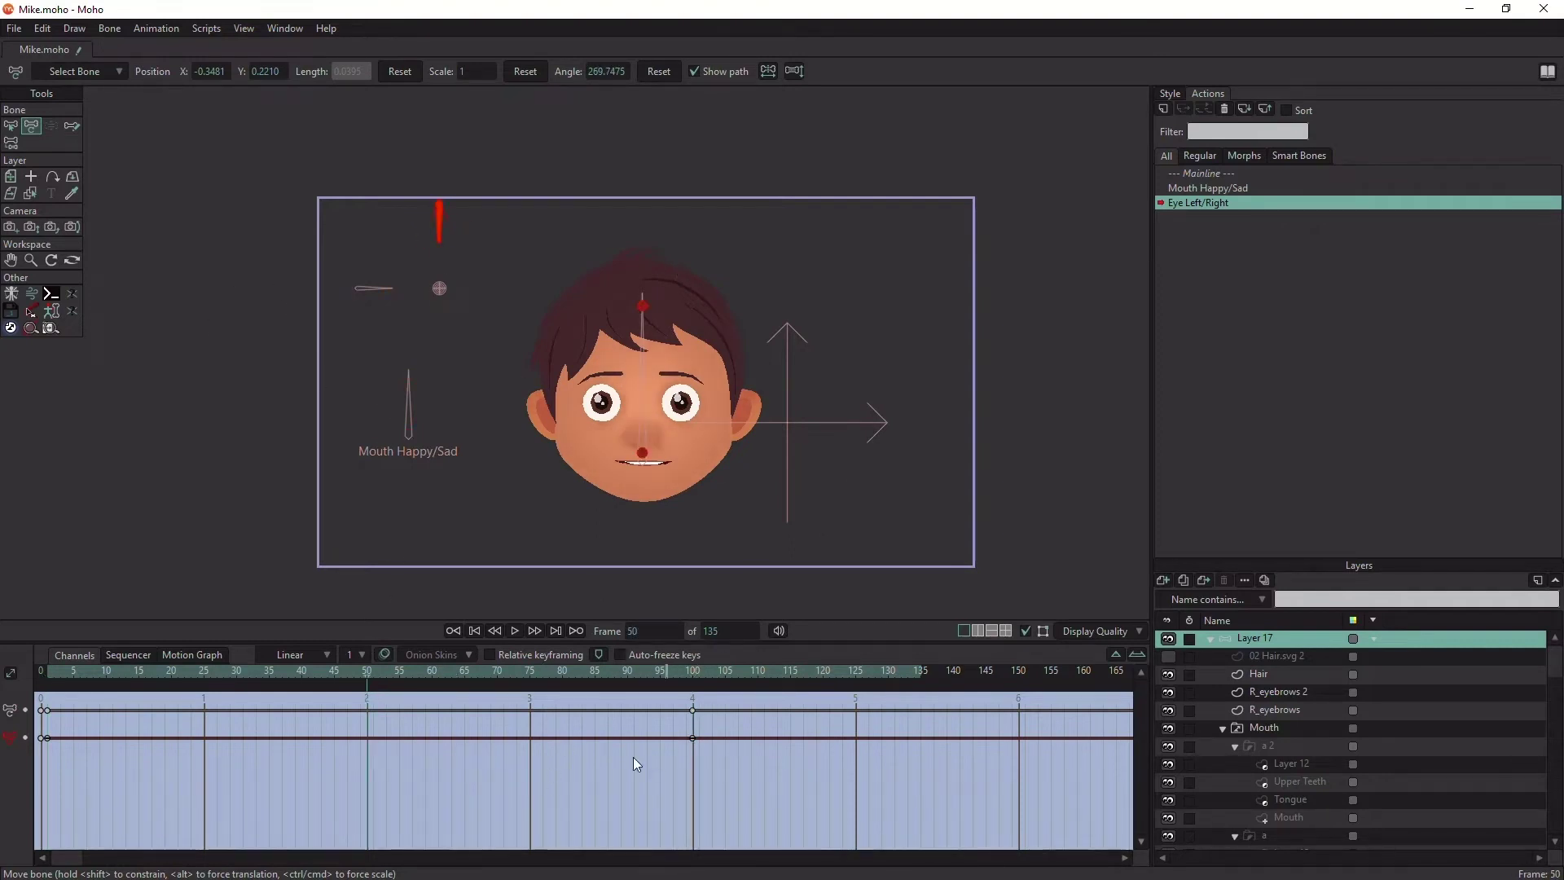
Step: Set the Eye Left/Right action's keyframes at frames 1 and 100 to Linear interpolation
left_click_drag(723, 705, 49, 717)
right_click(48, 717)
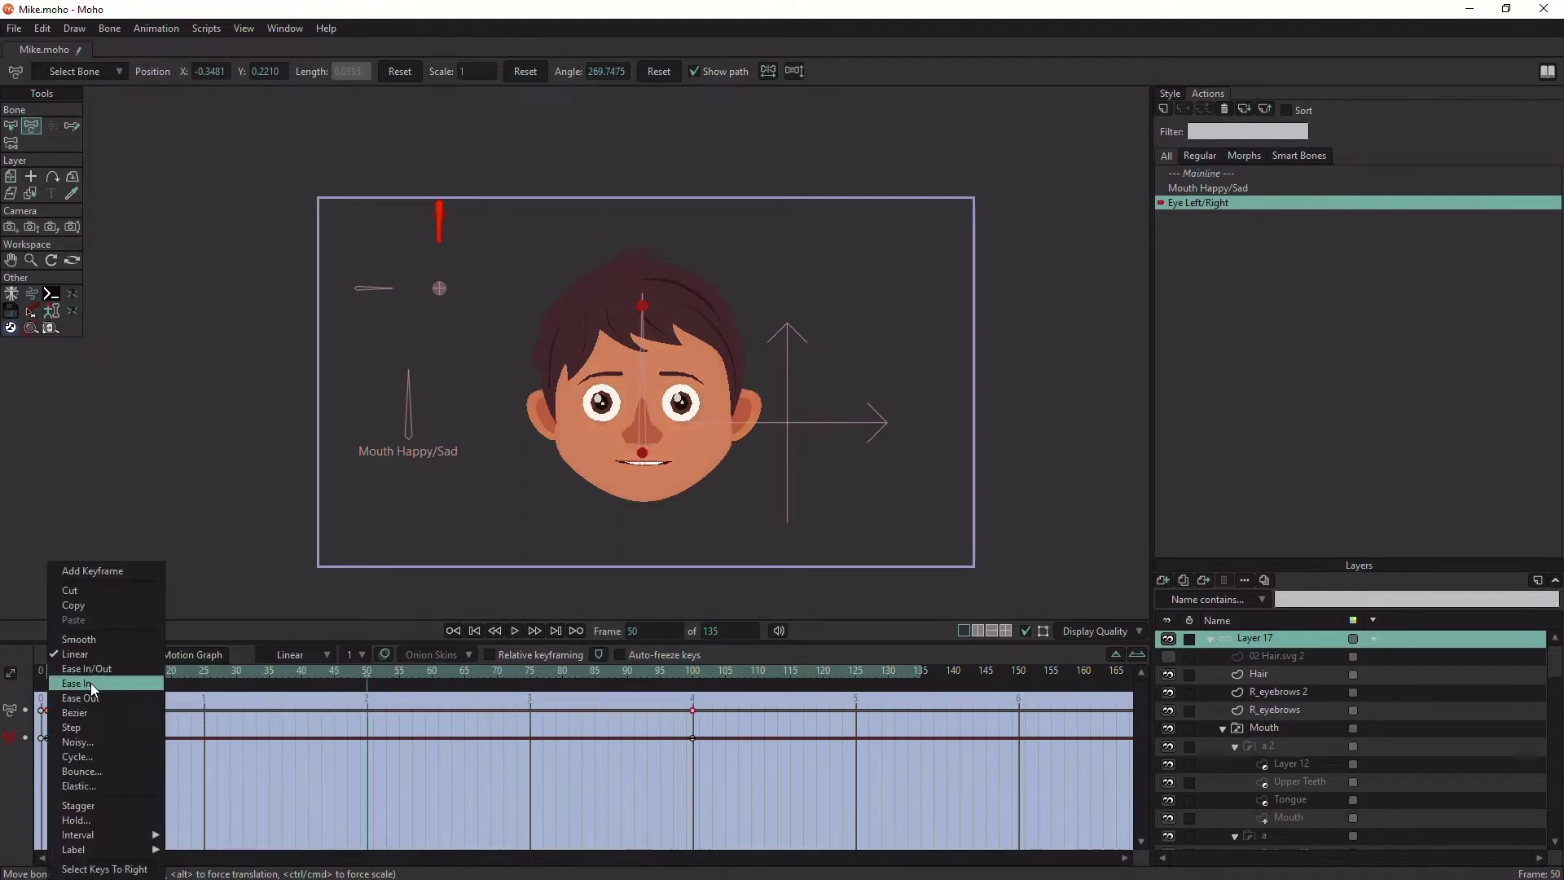
left_click(117, 657)
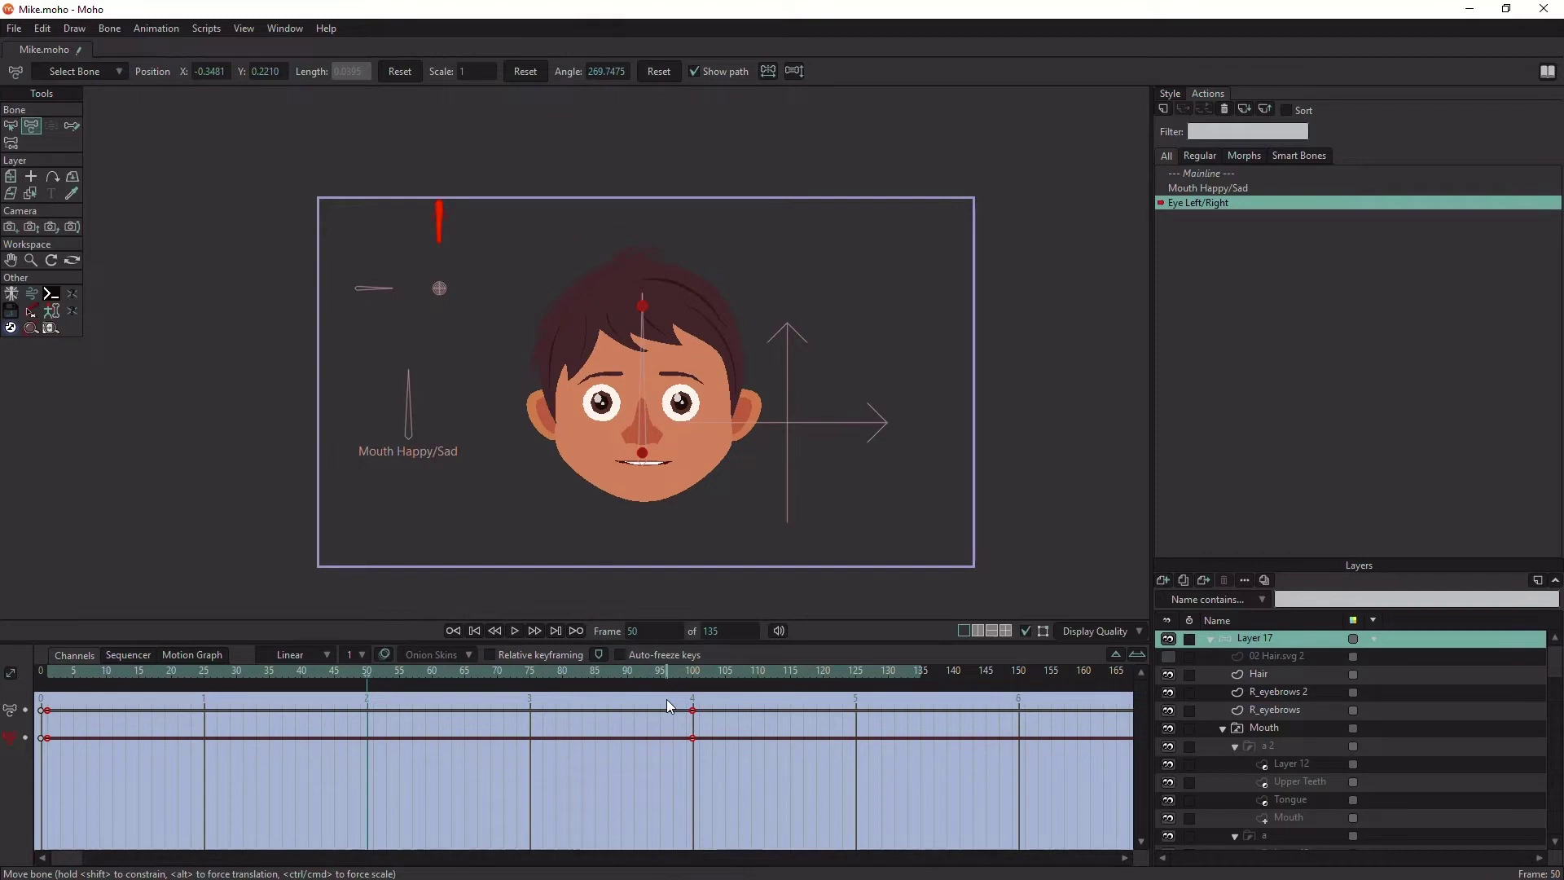
Step: Add a small point bone at the centre of each pupil as a child of head bone B1
left_click(11, 125)
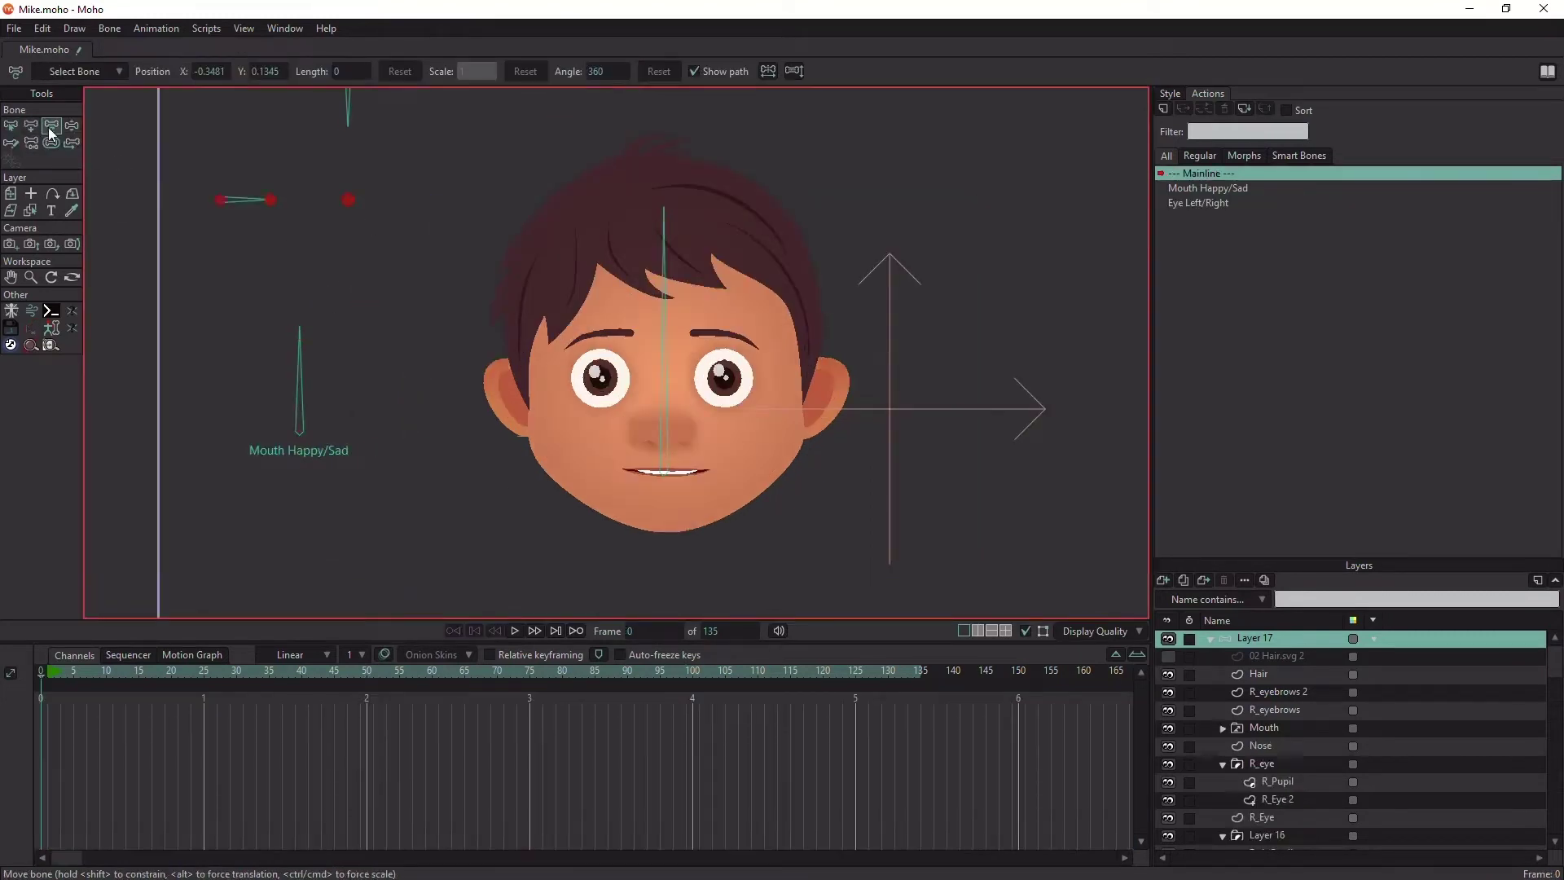
left_click(31, 126)
left_click(664, 401, "alt")
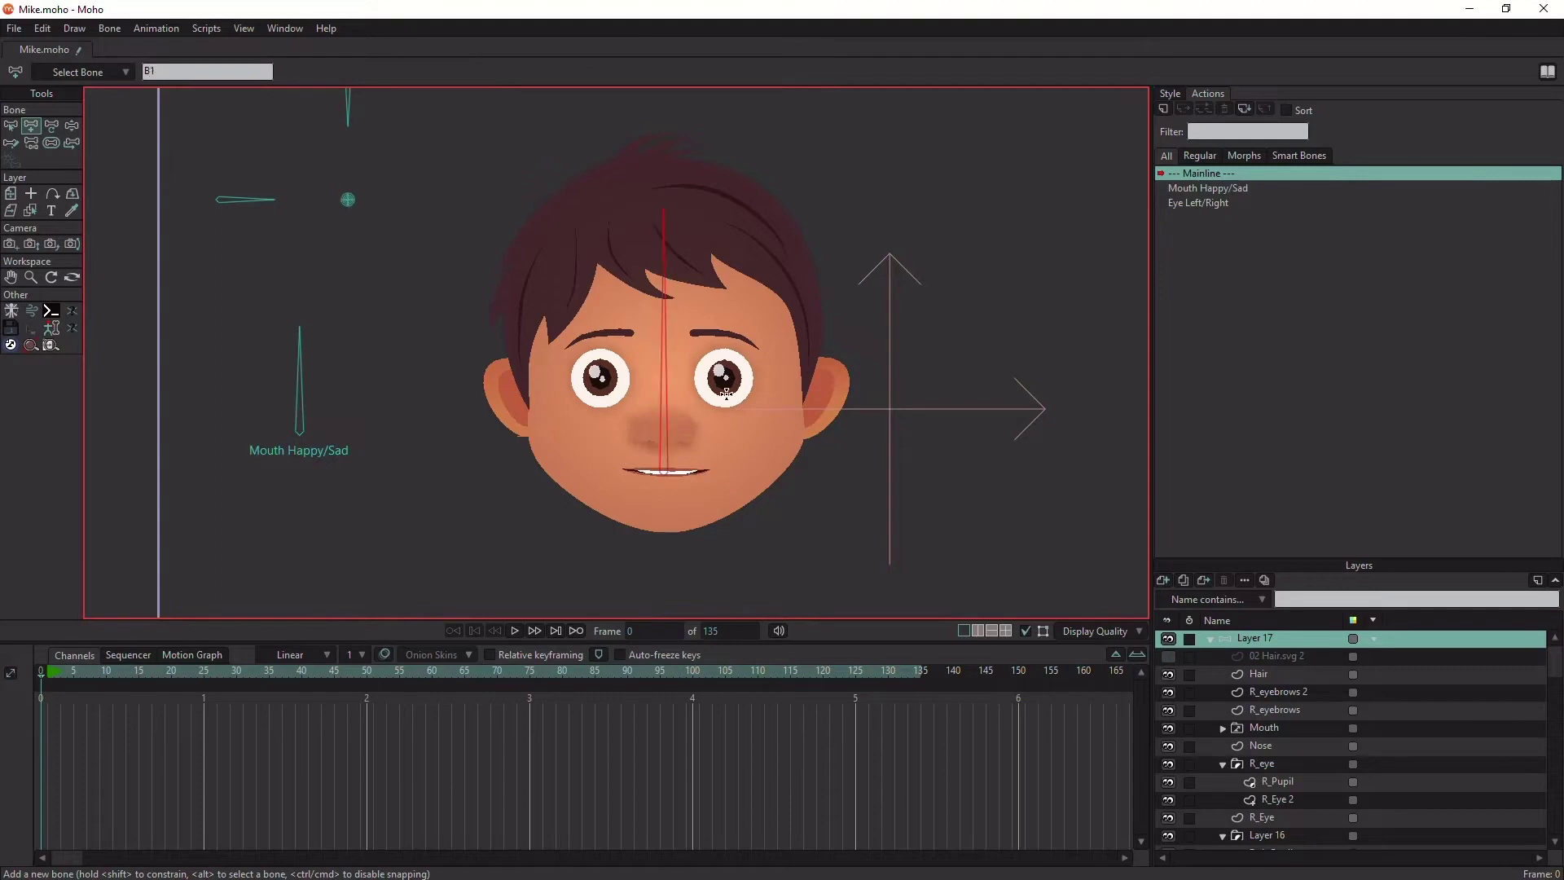
left_click(725, 378)
left_click(601, 377)
left_click(11, 125)
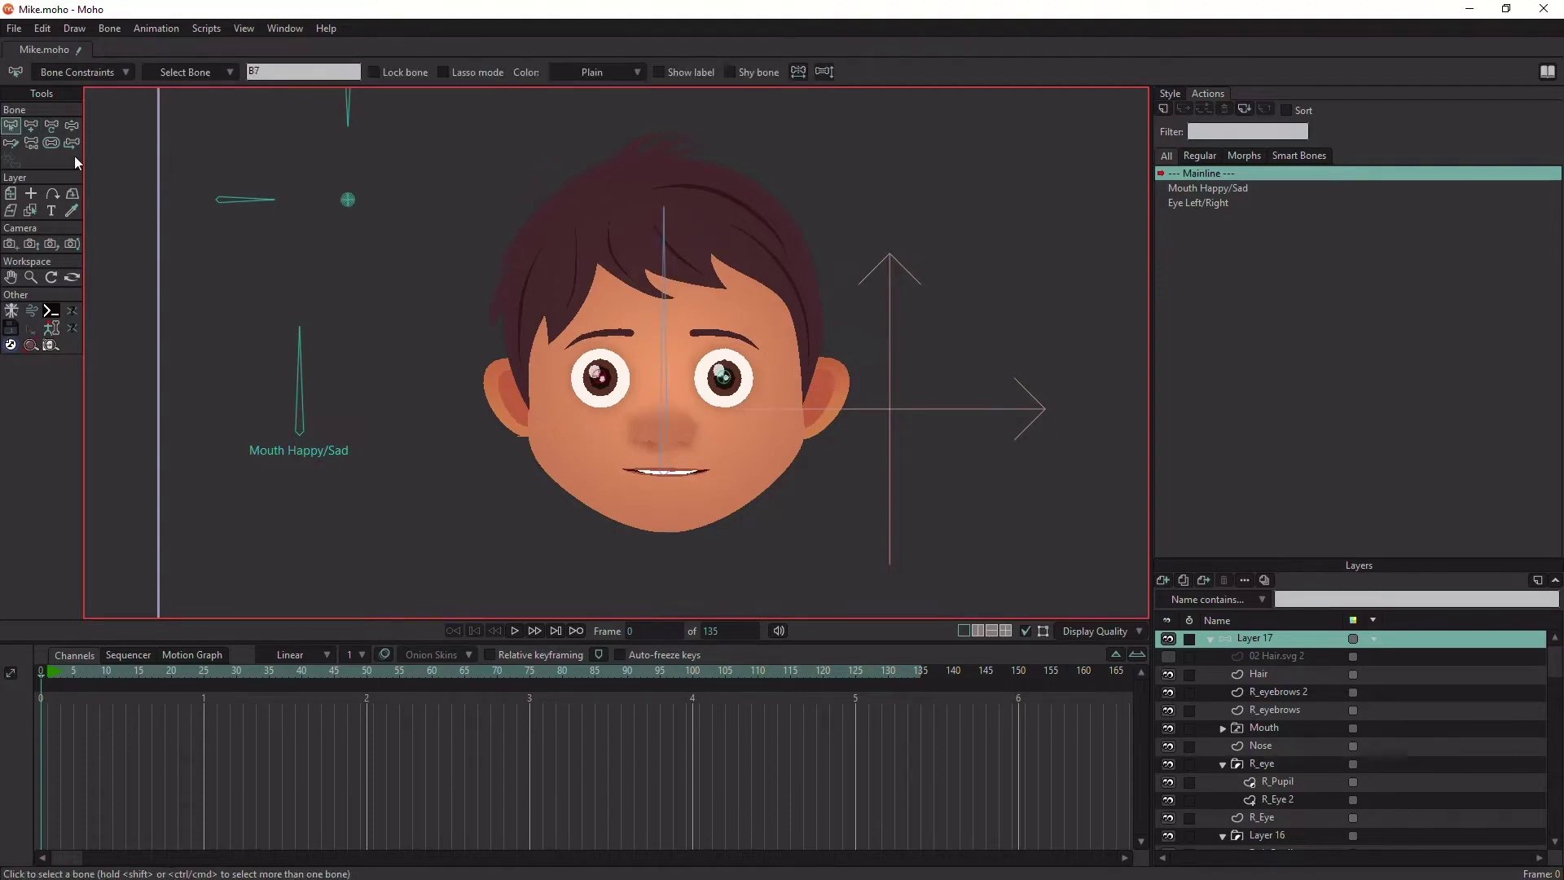
Step: Bind the R_Pupil layer and the other pupil layer to the point bones at their centres
key("t")
scroll(737, 373, "up", 4)
left_click_drag(477, 397, 688, 491)
right_click(609, 480, "alt")
left_click(51, 278)
left_click(607, 480)
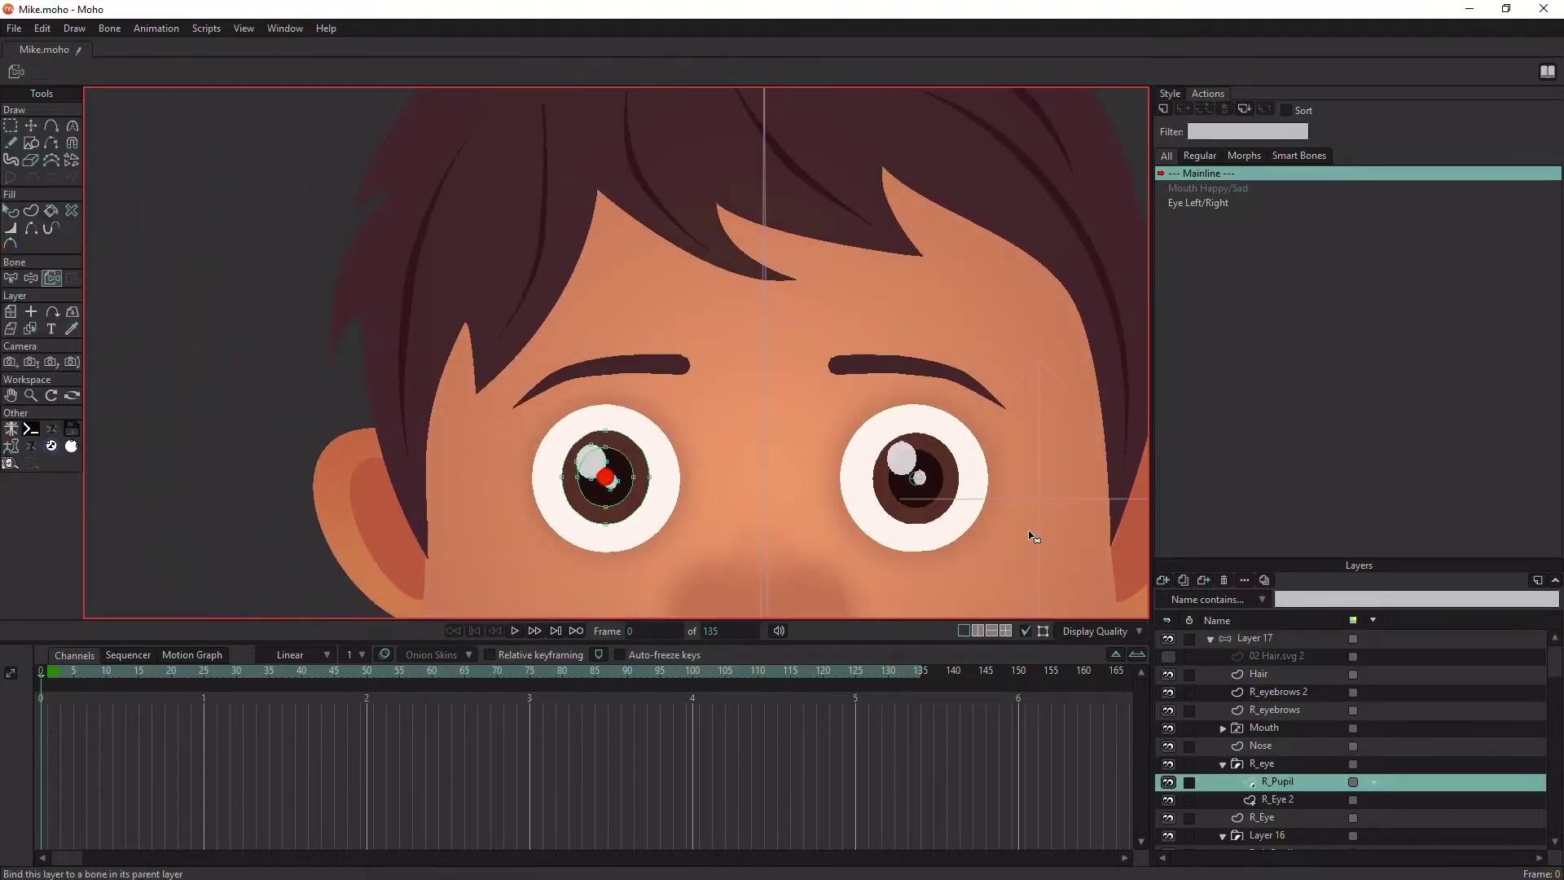
right_click(920, 480, "alt")
left_click(919, 480)
Step: Select both pupil bones and, in the Eye Left/Right action, move them to the left side of the eyes at frame 1
scroll(843, 465, "down", 4)
left_click_drag(423, 468, 443, 498)
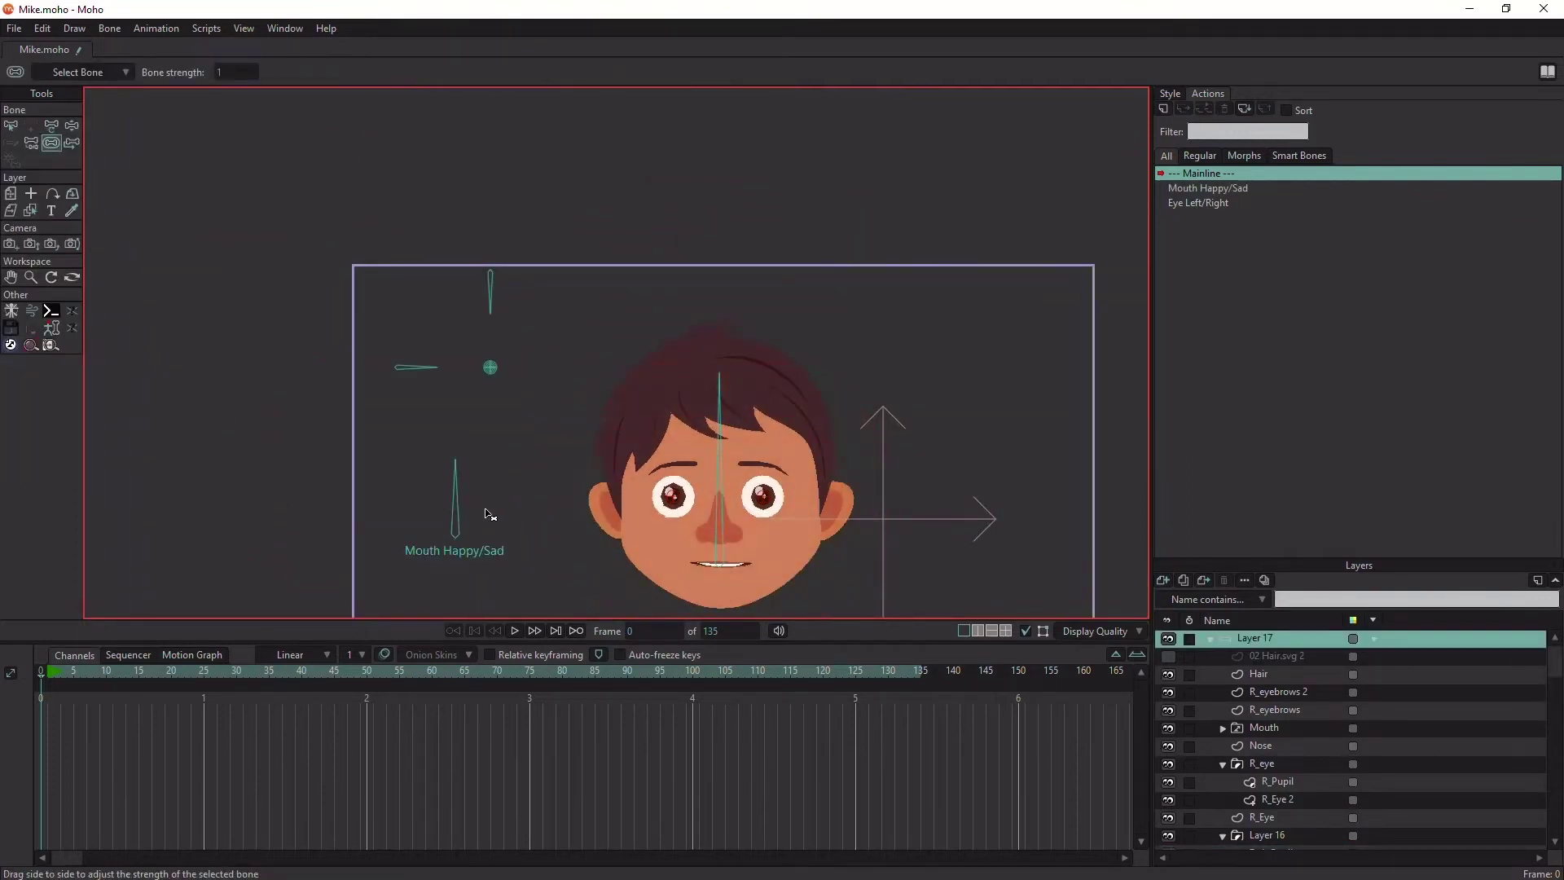
left_click(10, 126)
scroll(724, 463, "up", 3)
scroll(724, 463, "down", 3)
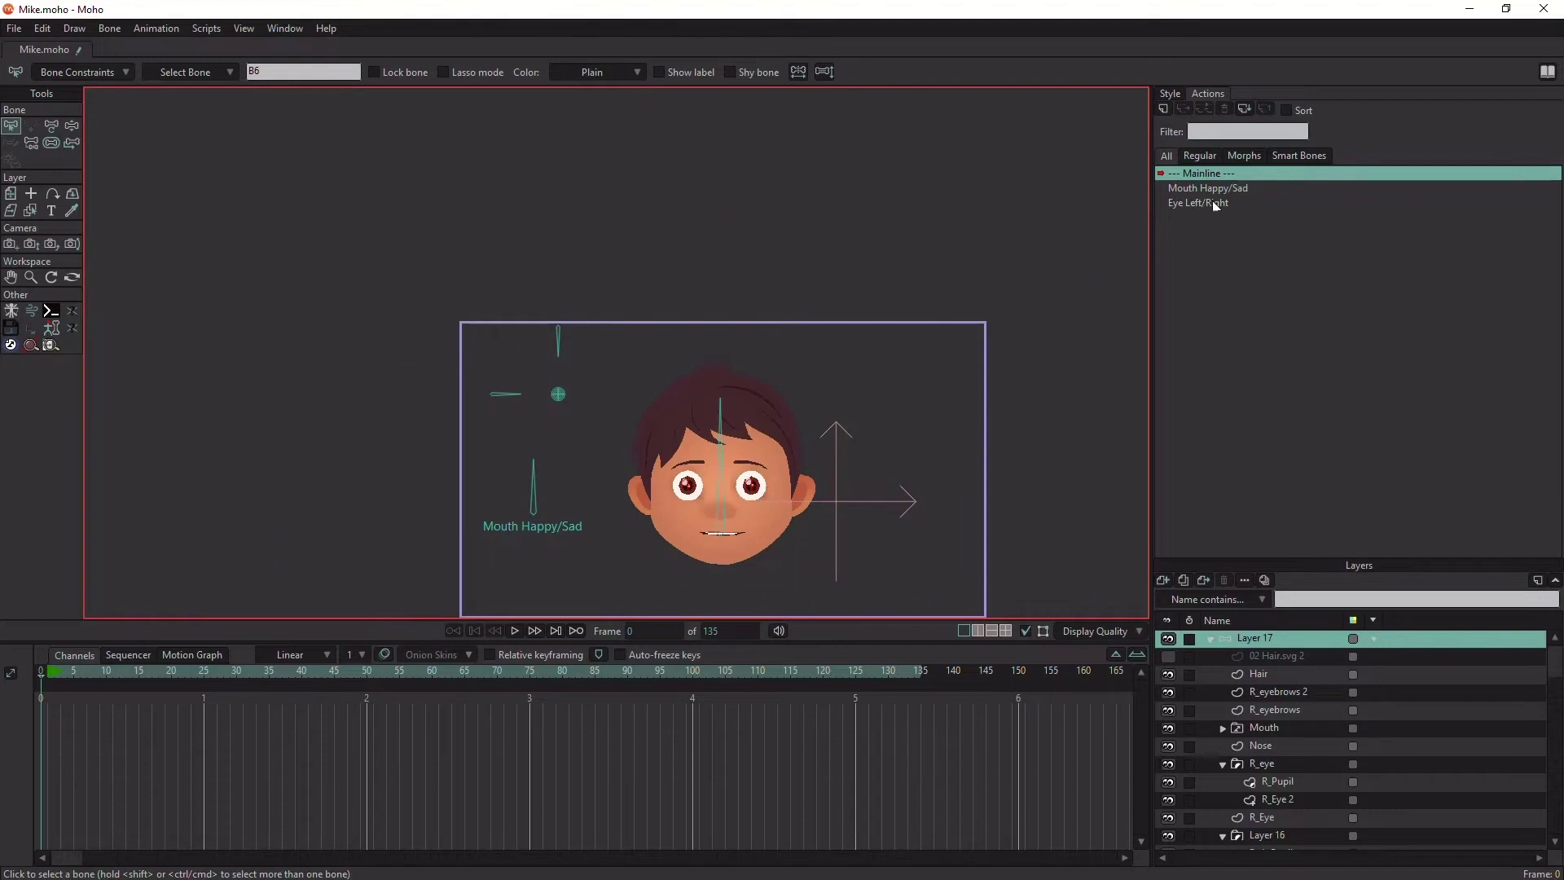
double_click(1212, 202)
scroll(624, 594, "up", 3)
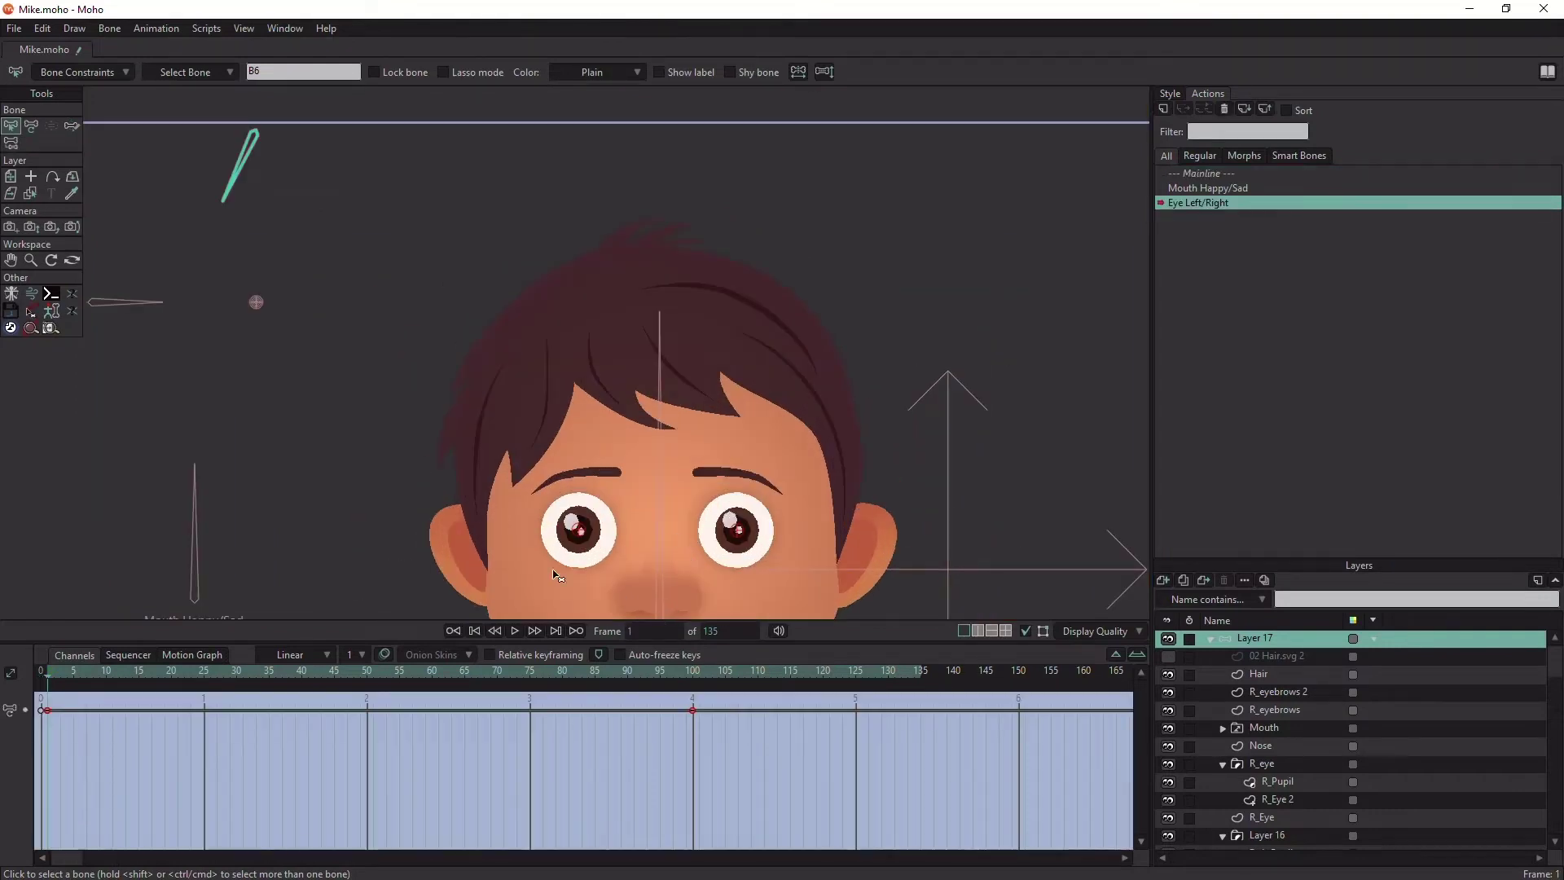
key("t")
scroll(590, 541, "up", 2)
left_click_drag(568, 523, 531, 522)
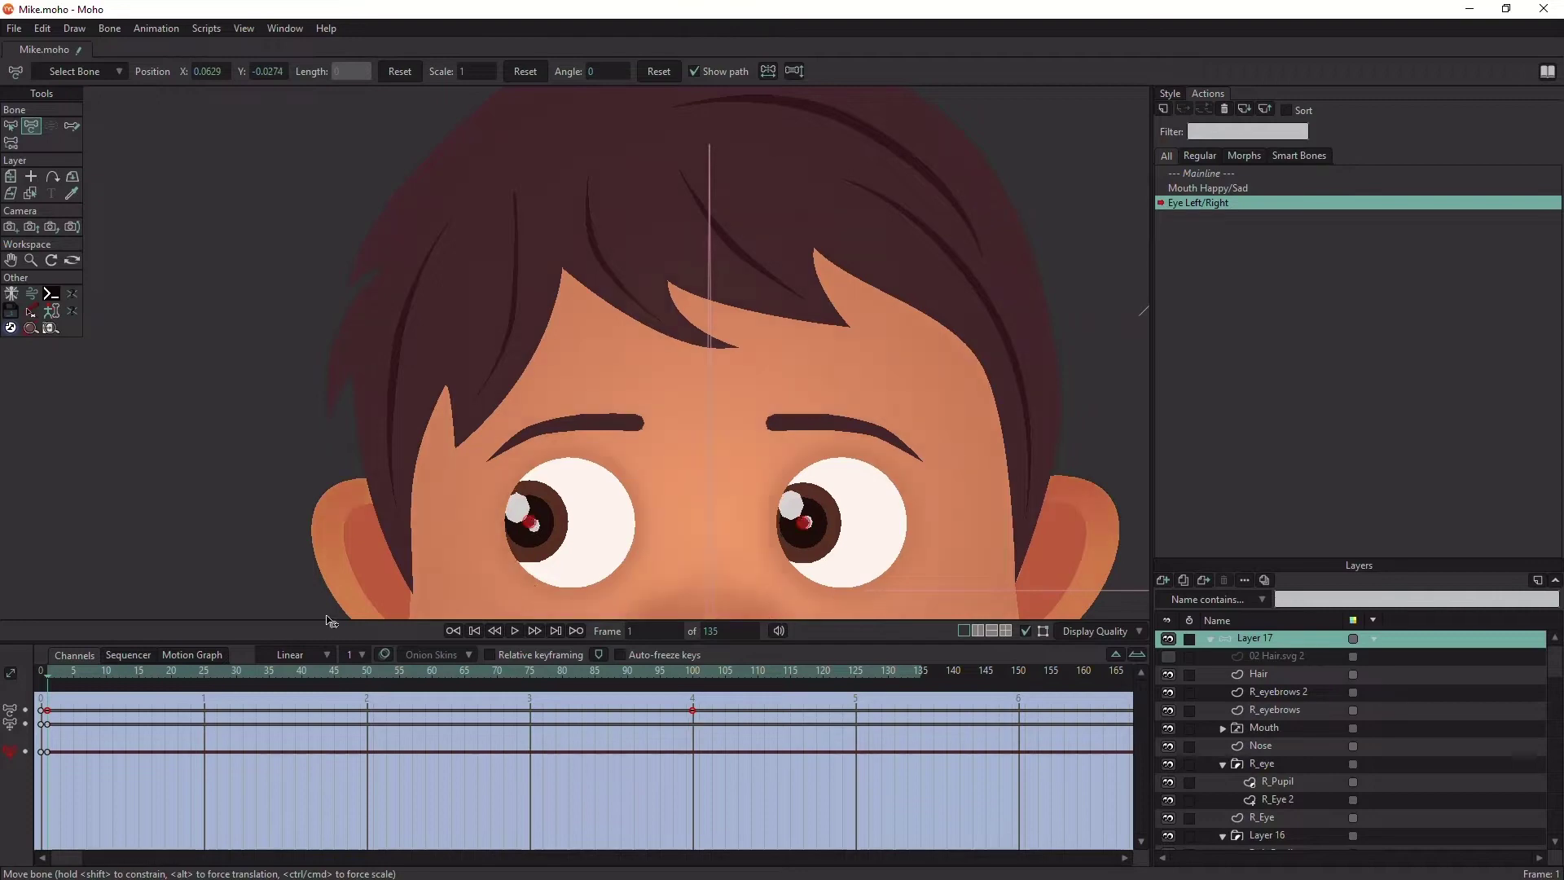
Step: Move both pupil bones to the right side of the eyes at frame 100 of the Eye Left/Right action
left_click_drag(50, 684, 301, 685)
left_click_drag(678, 724, 693, 724)
left_click_drag(531, 528, 607, 532)
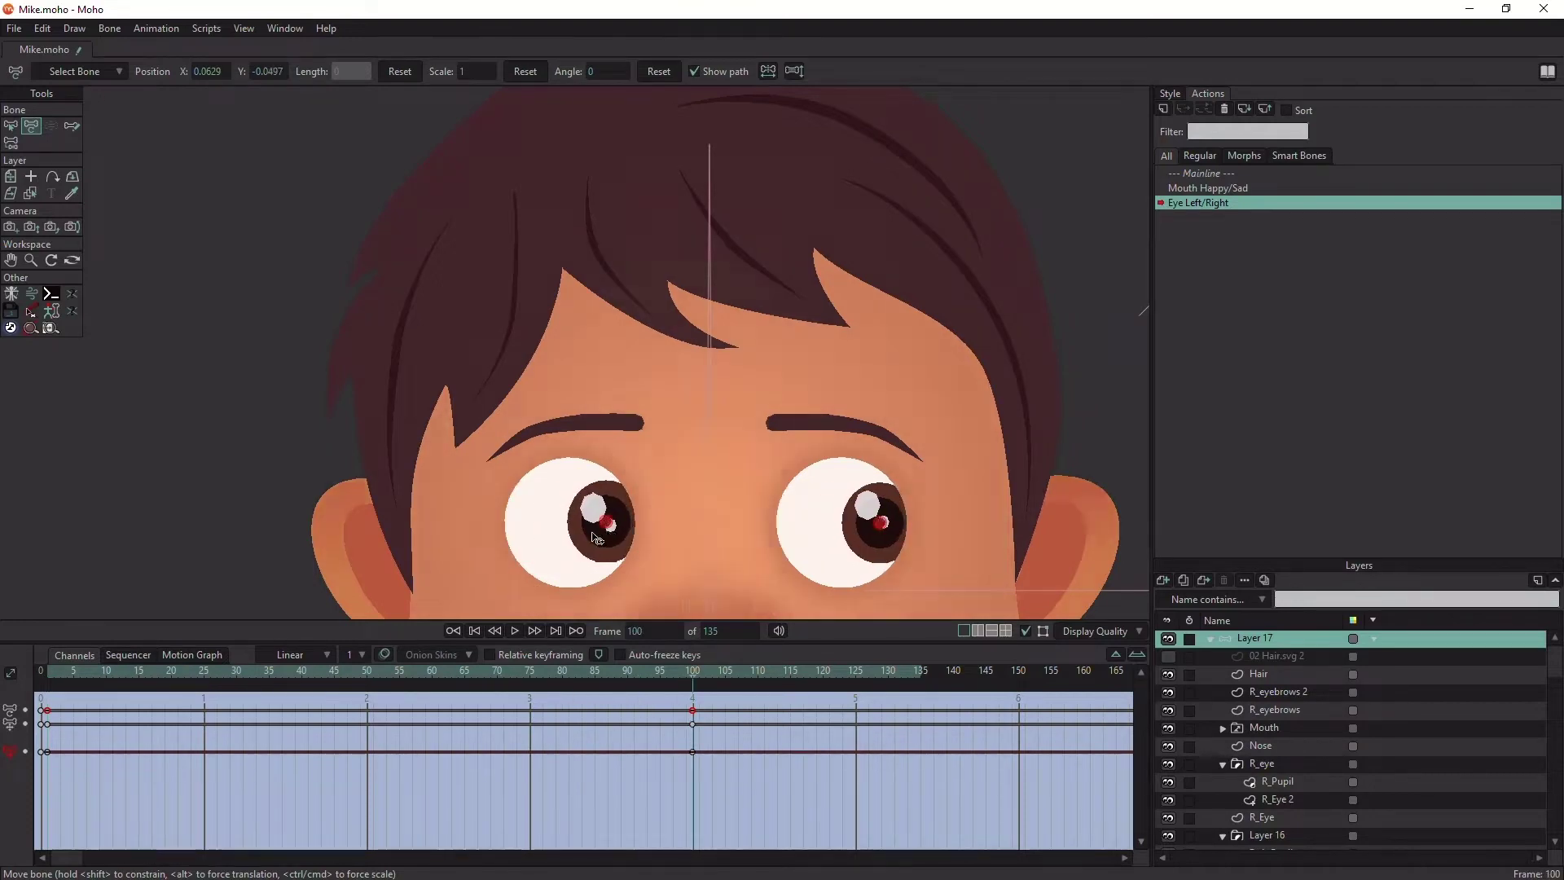
scroll(676, 185, "down", 5)
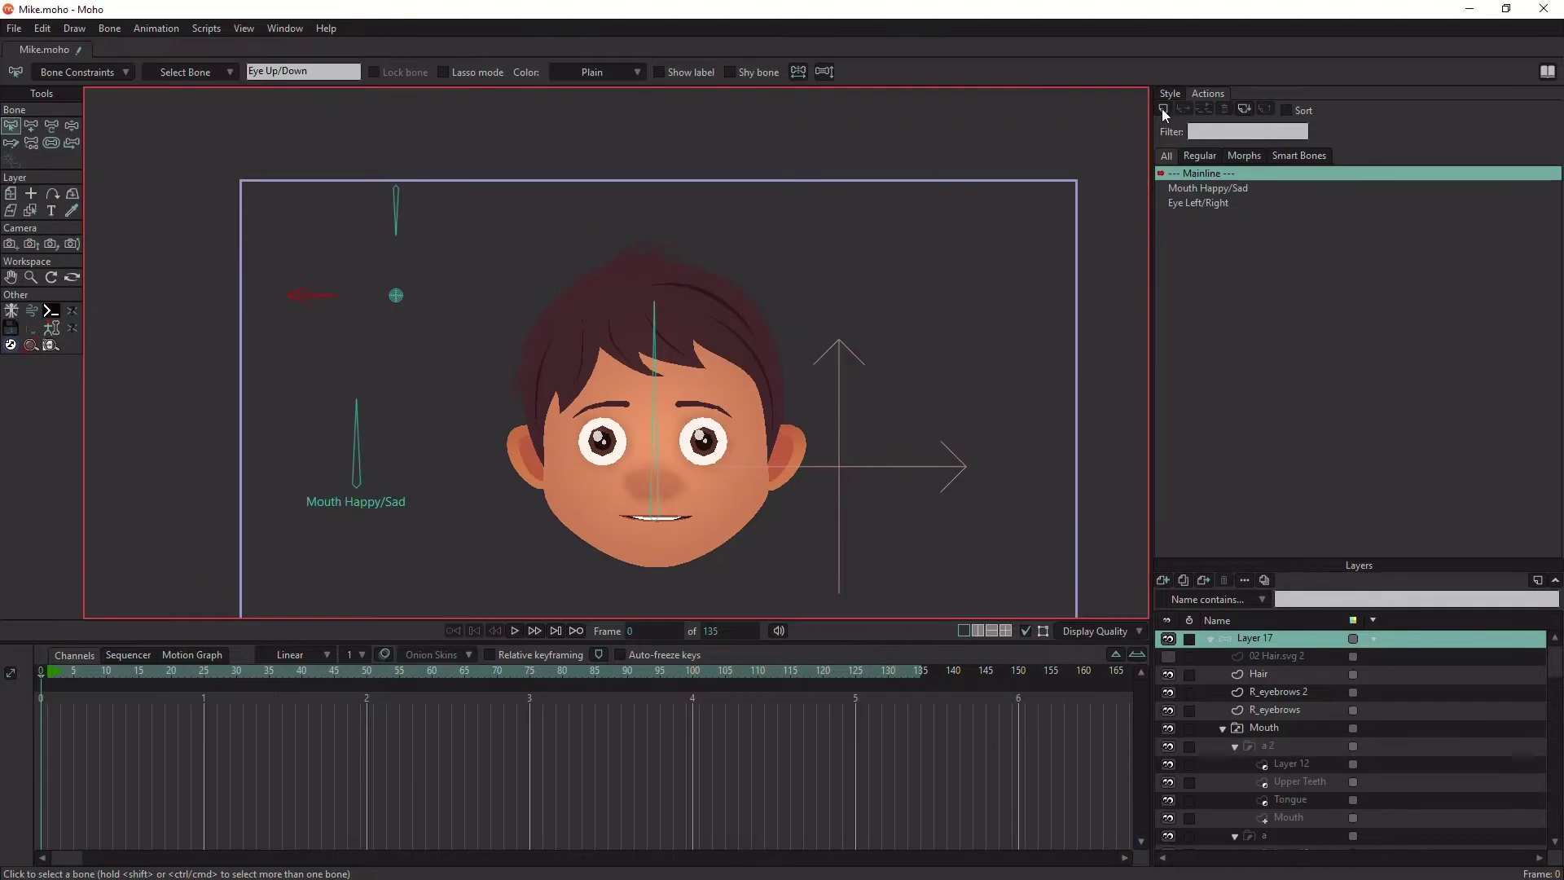
Step: Create the Eye Up/Down smart bone action and key the bone at 25 degrees on frame 1 and its opposite limit on frame 100
left_click(1163, 110)
left_click(994, 308)
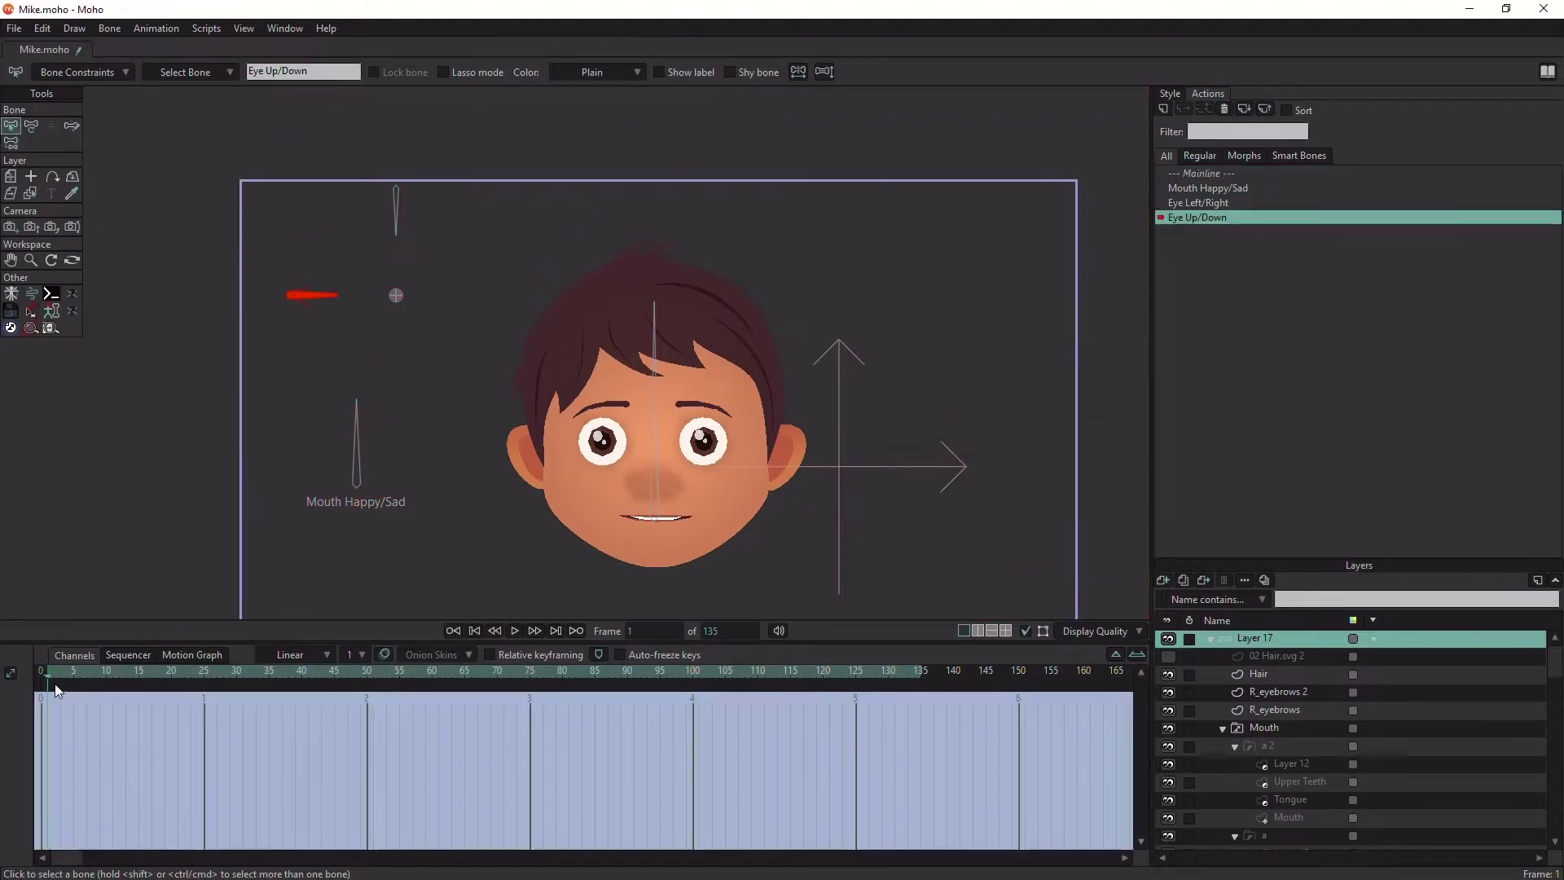
left_click(30, 126)
left_click_drag(322, 296, 331, 277)
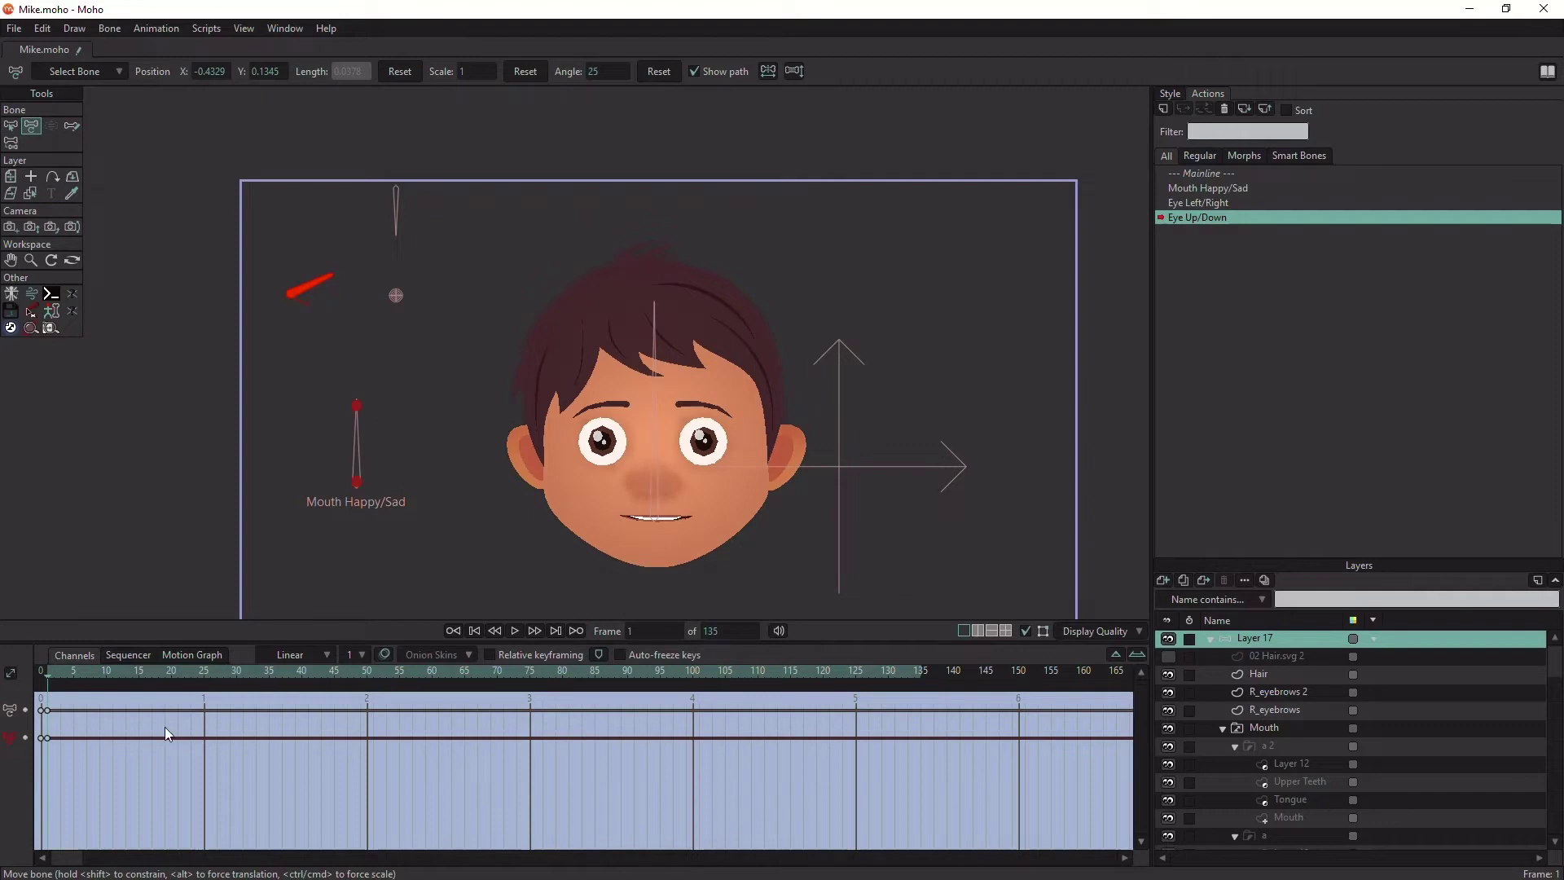
left_click(694, 675)
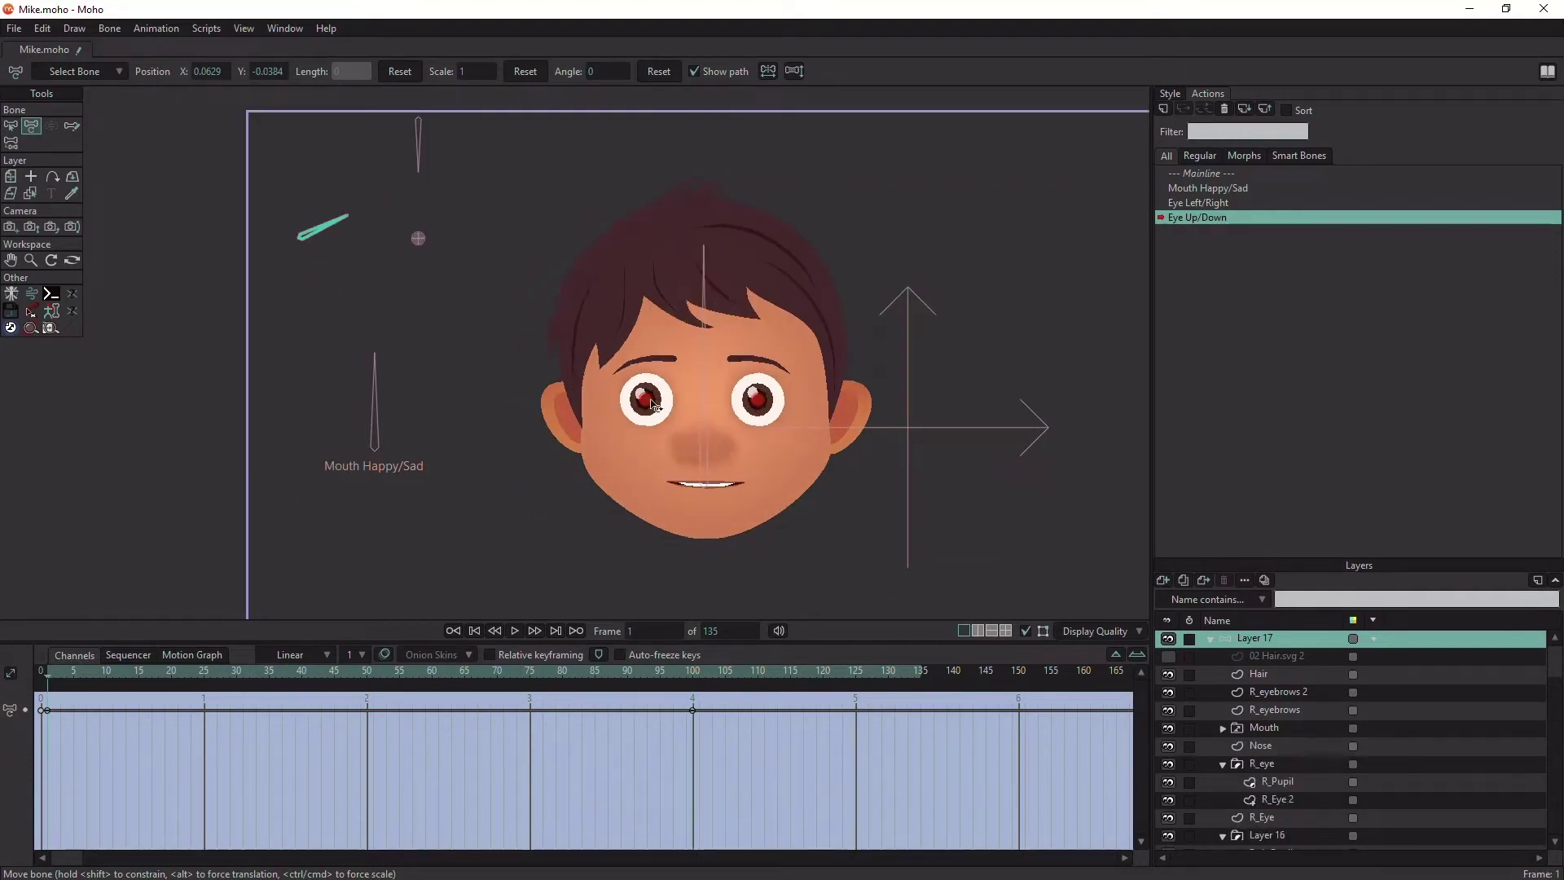
Step: In the Eye Up/Down action, move both pupil bones up at frame 1 and down at frame 100
scroll(650, 403, "up", 4)
left_click_drag(642, 398, 640, 365)
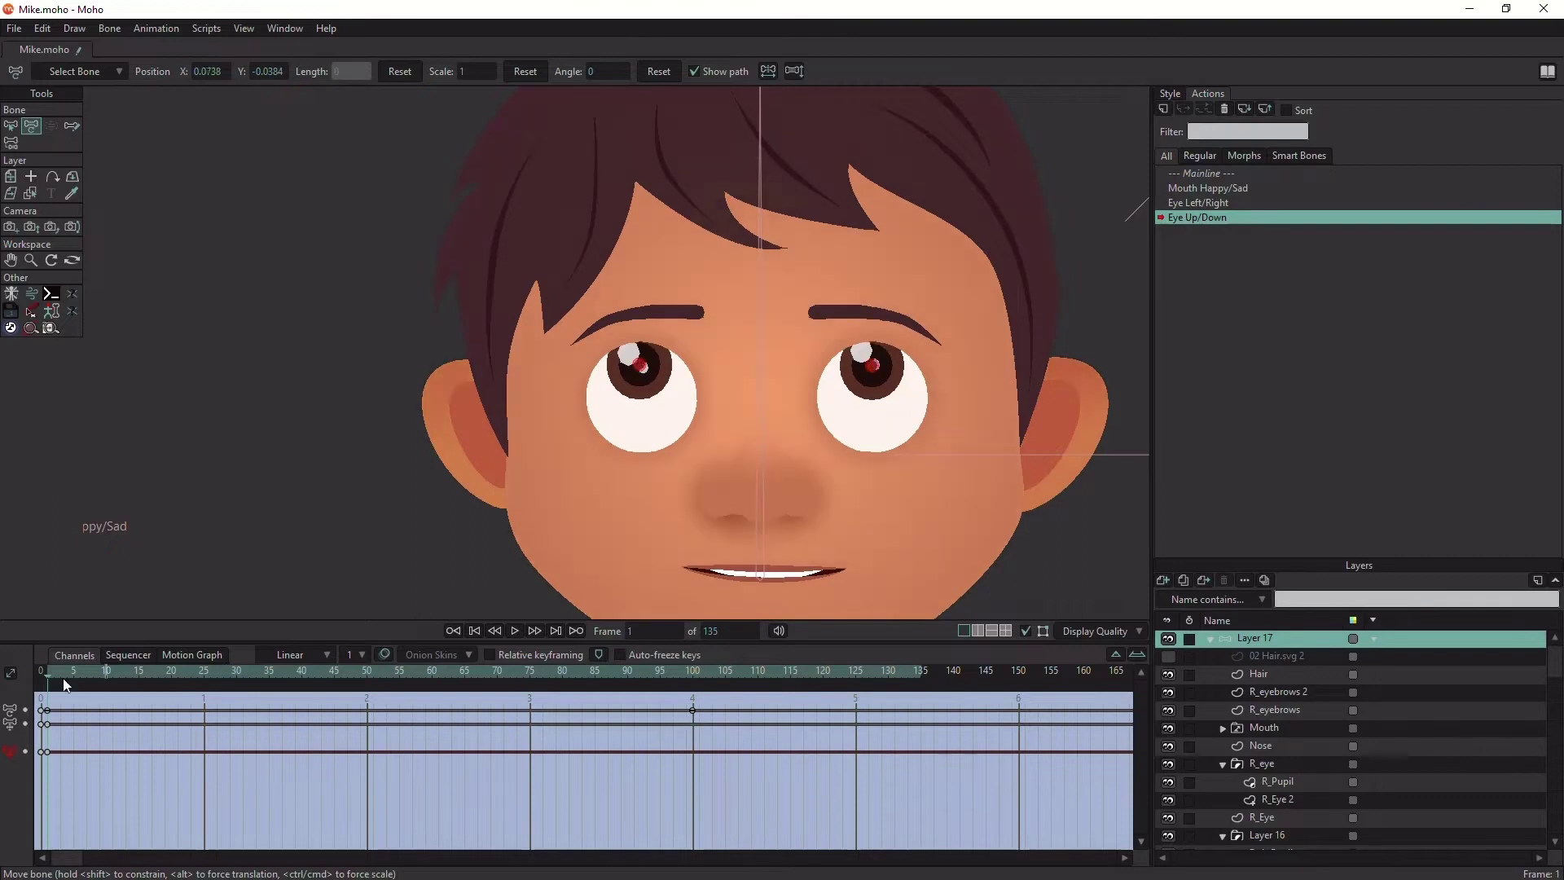
left_click_drag(66, 684, 691, 667)
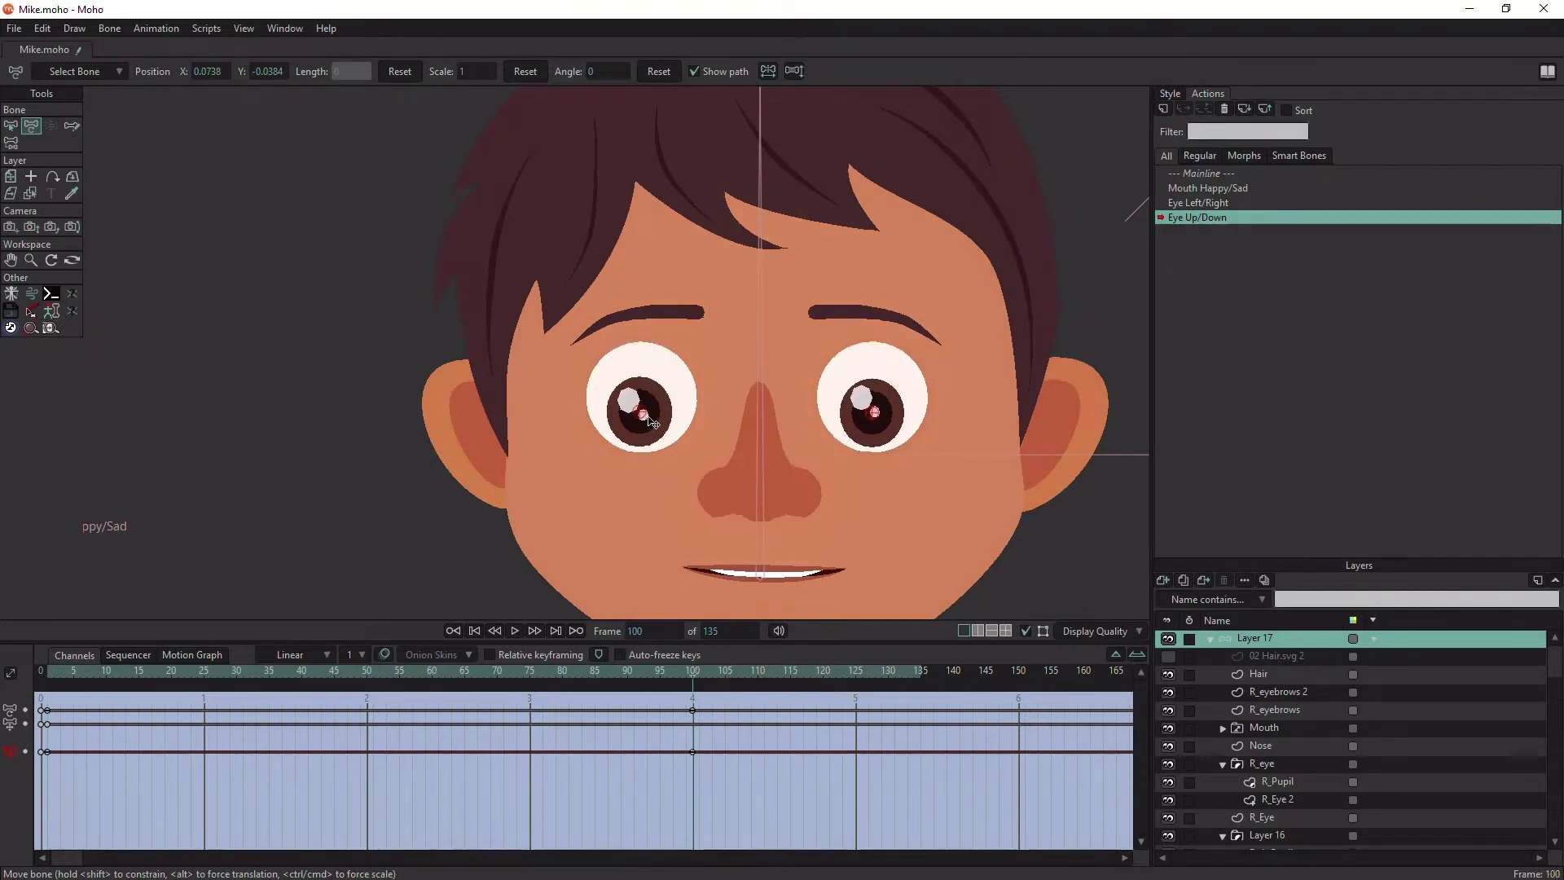
left_click_drag(648, 419, 649, 433)
scroll(567, 390, "down", 4)
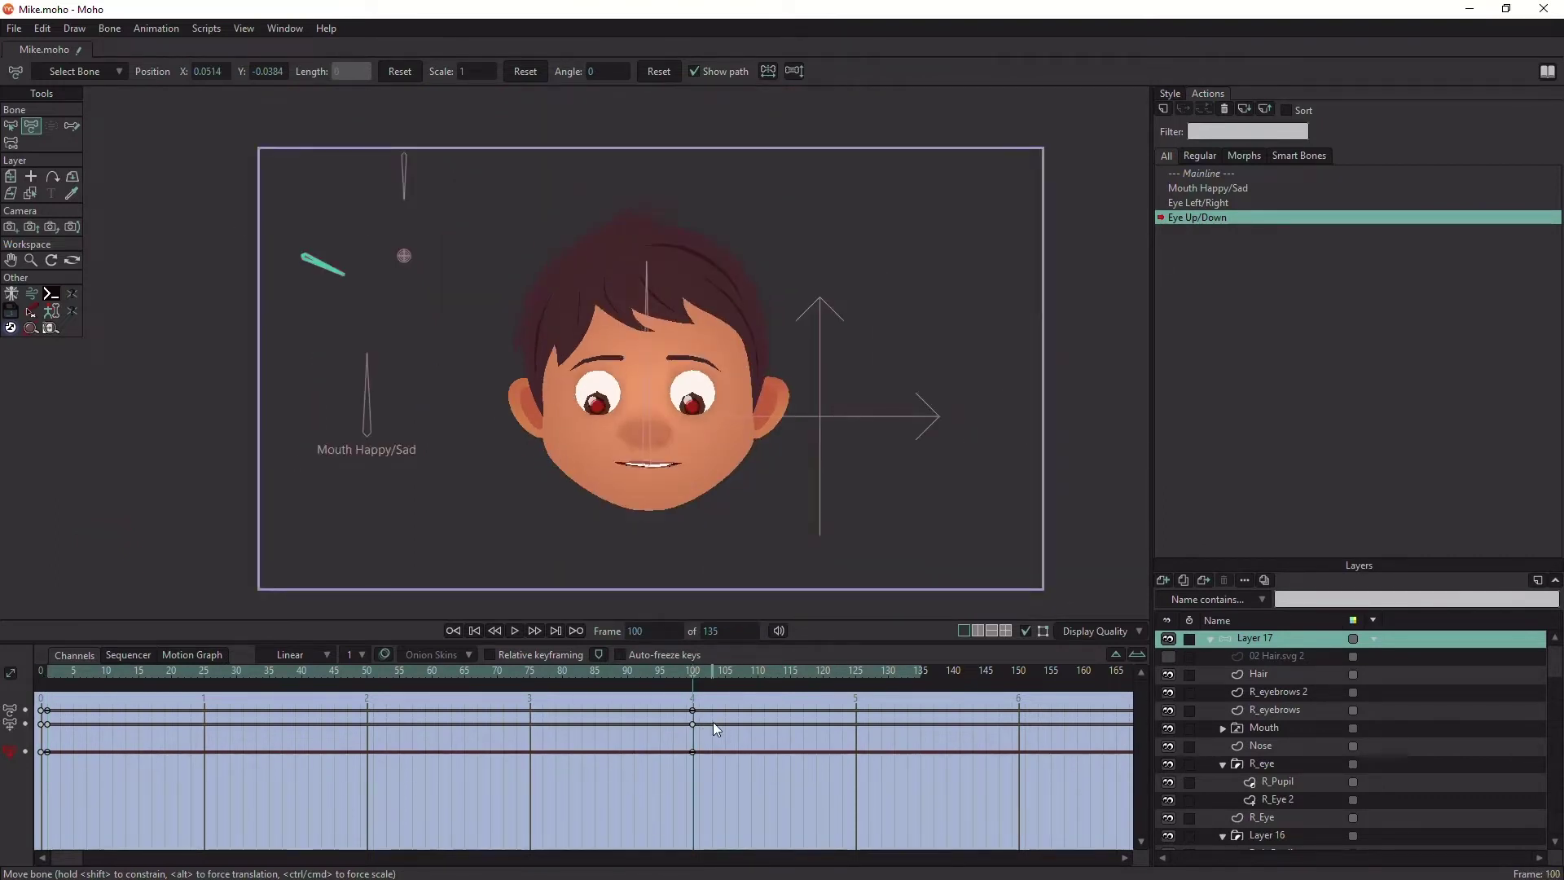
Step: Adjust the interpolation of all Eye Up/Down action keyframes and preview the Eye Left/Right action across its timeline
left_click_drag(713, 721, 47, 740)
right_click(46, 725)
left_click(81, 571)
left_click(40, 670)
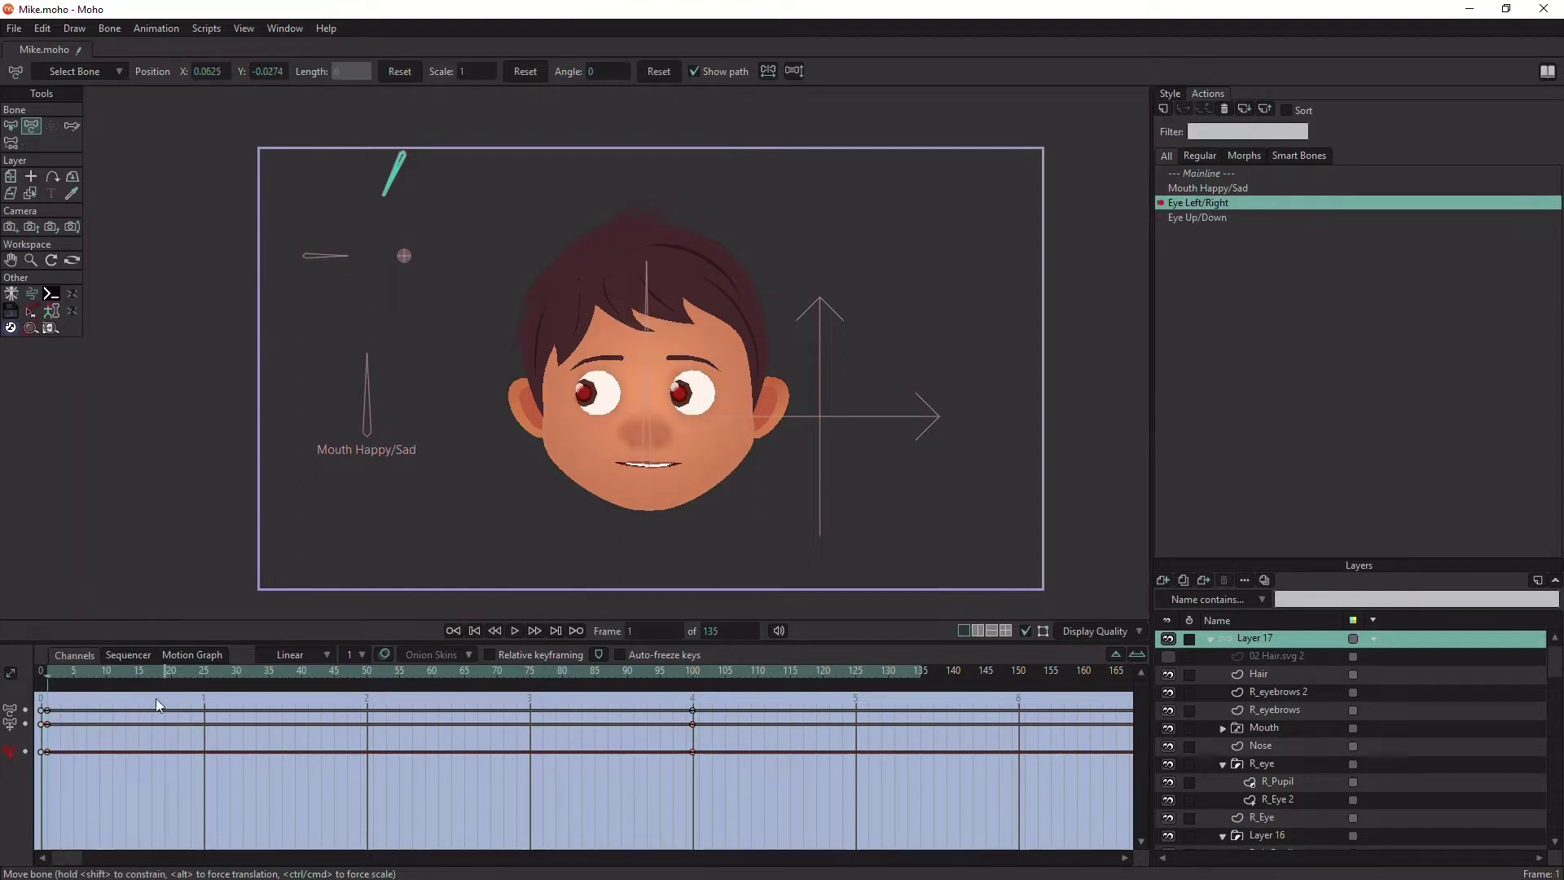
left_click_drag(54, 675, 787, 674)
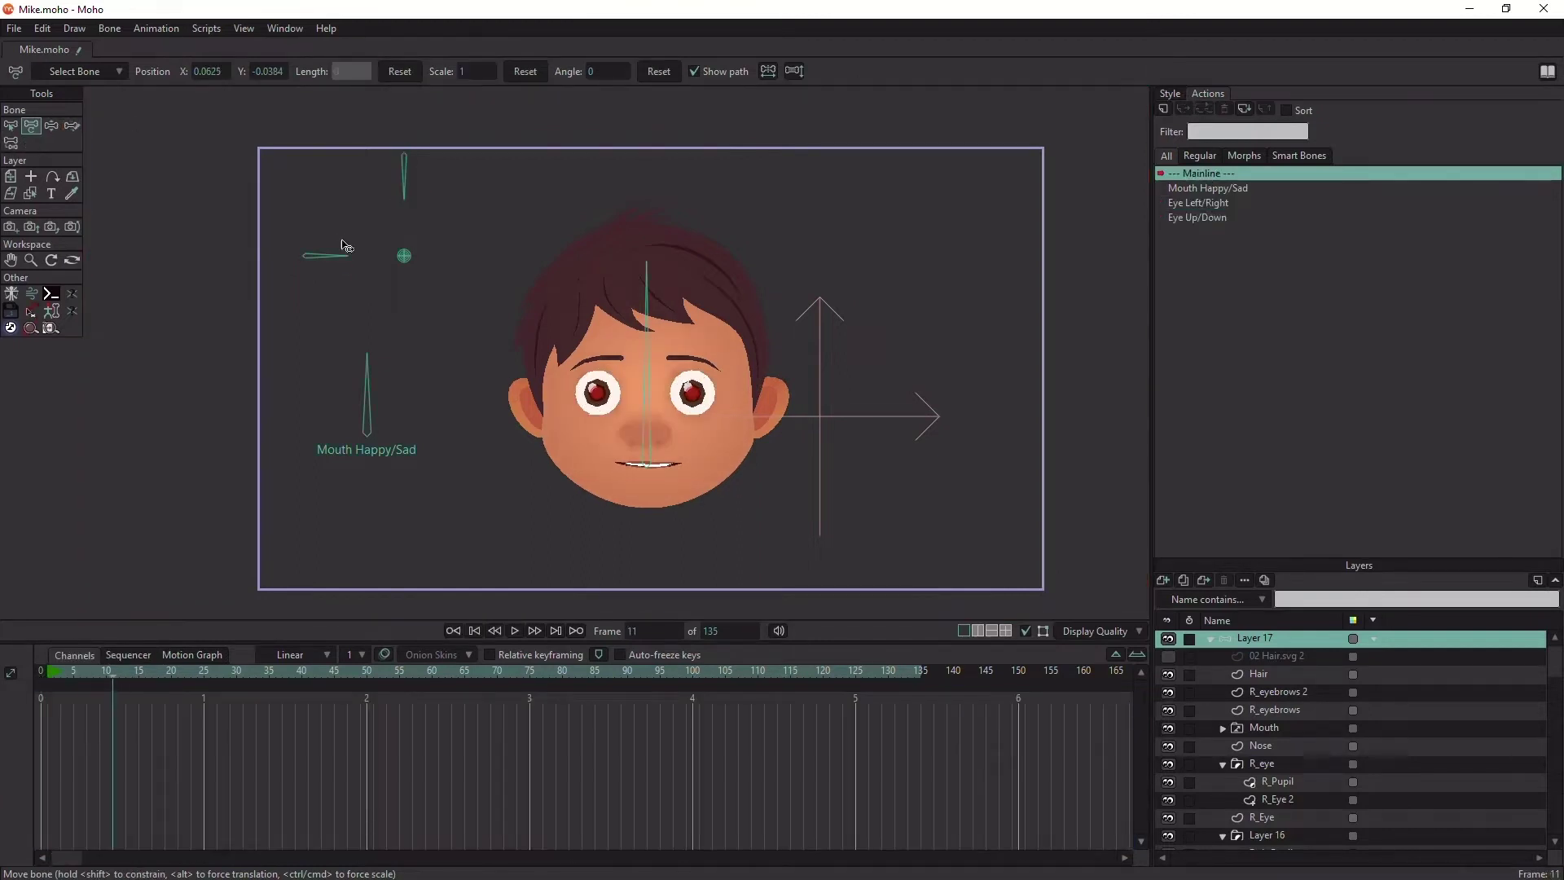
Step: Test the eye rig by moving the Eye Target bone at frame 11 of the Mainline
left_click(10, 126)
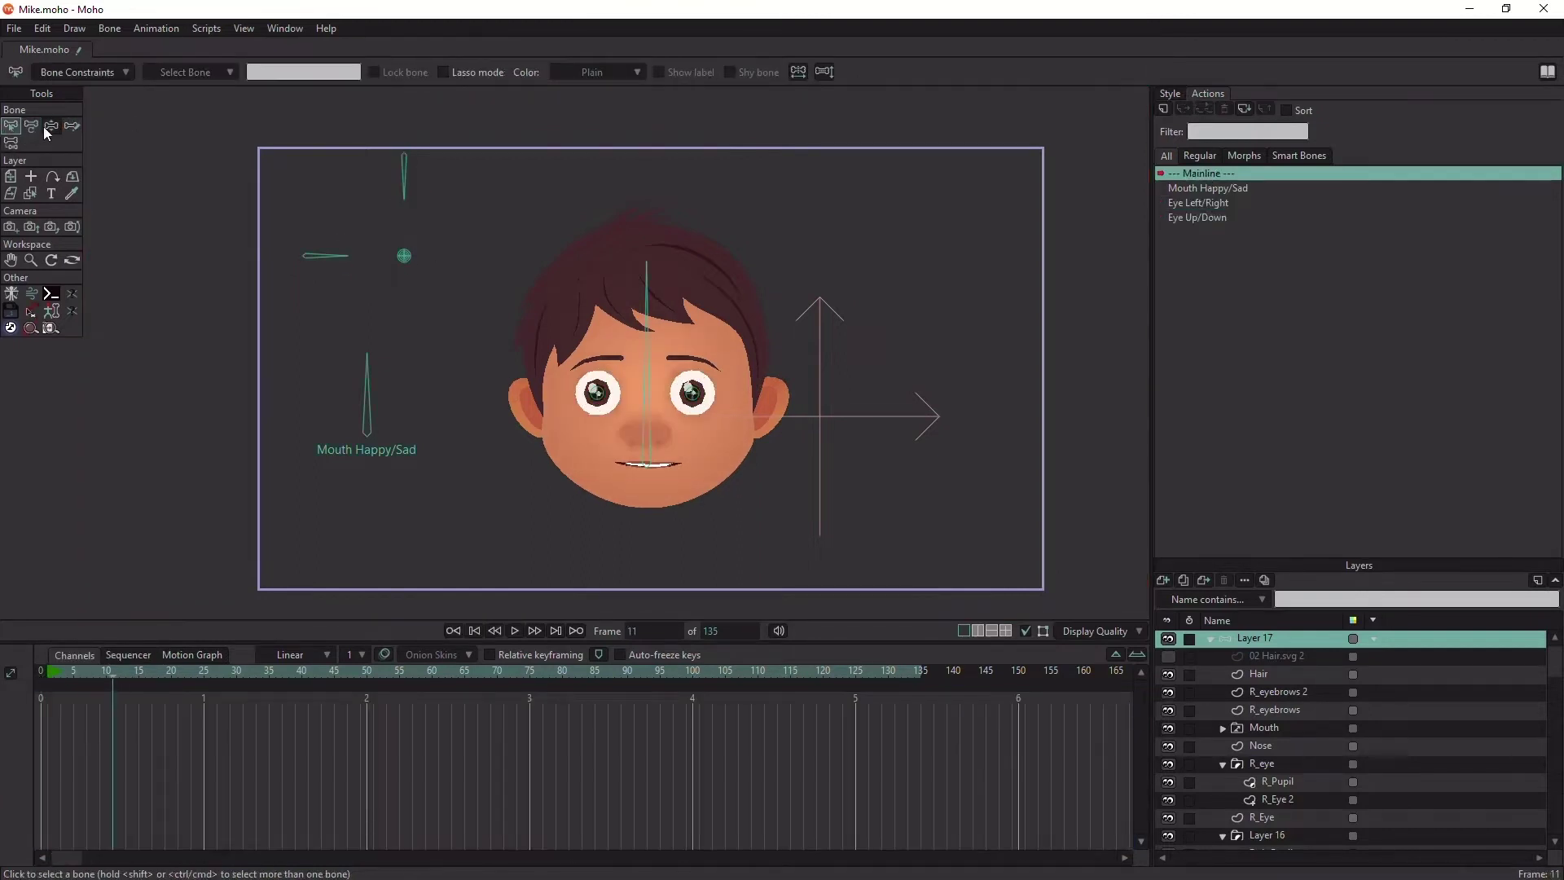
left_click(31, 125)
mouse_move(407, 262)
left_mouse_down()
mouse_move(398, 248)
mouse_move(388, 261)
mouse_move(440, 291)
mouse_move(405, 236)
mouse_move(401, 258)
left_mouse_up()
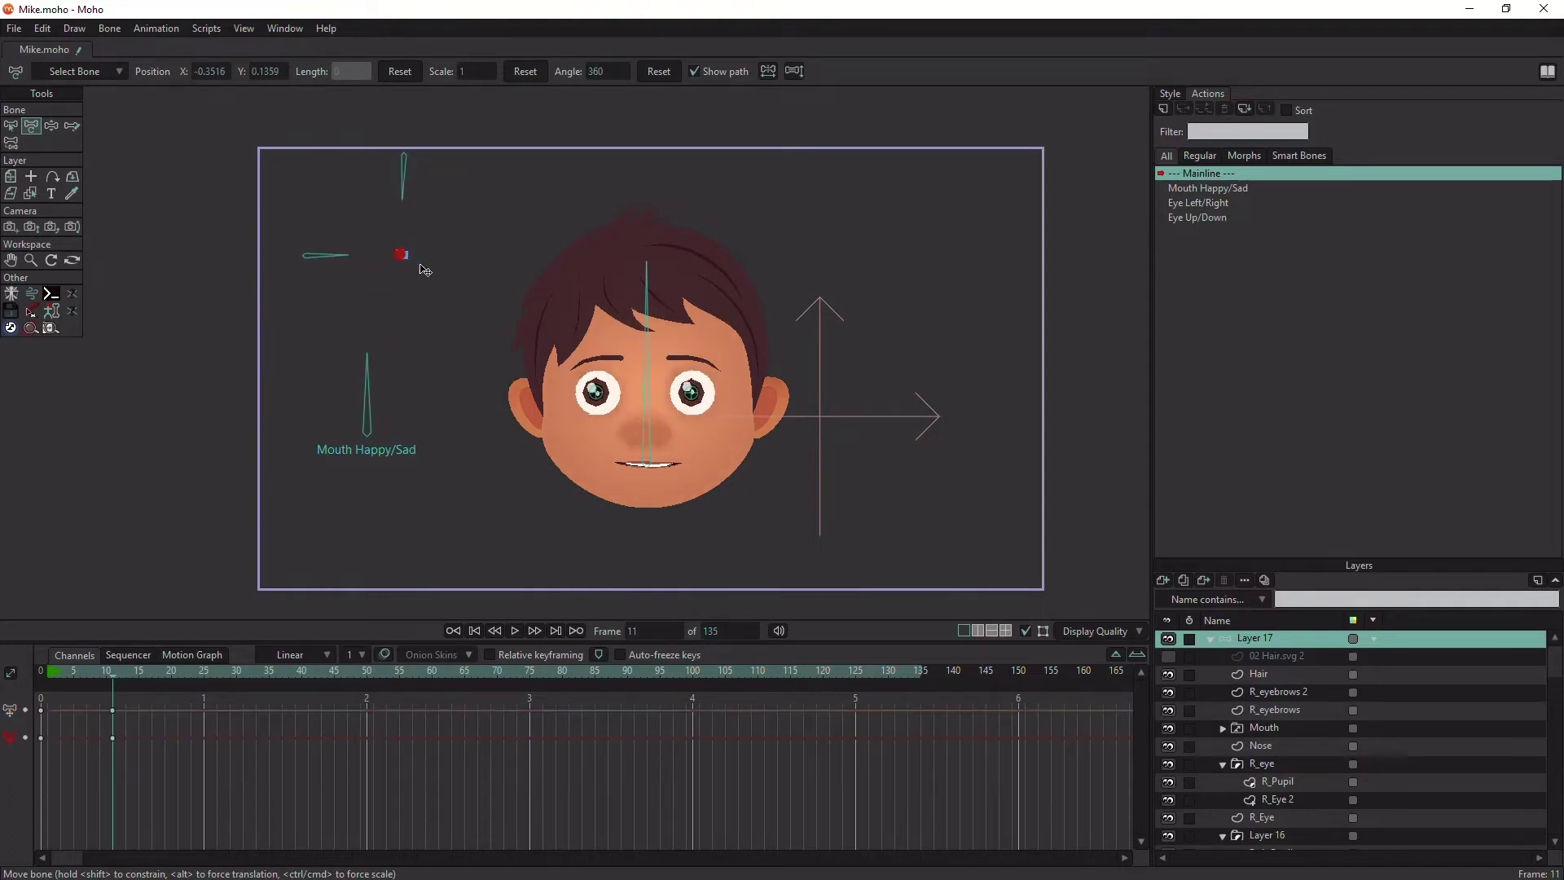
Step: Try transforming and scaling individual pupil bones at frame 11 and undo the changes
scroll(712, 378, "up", 5)
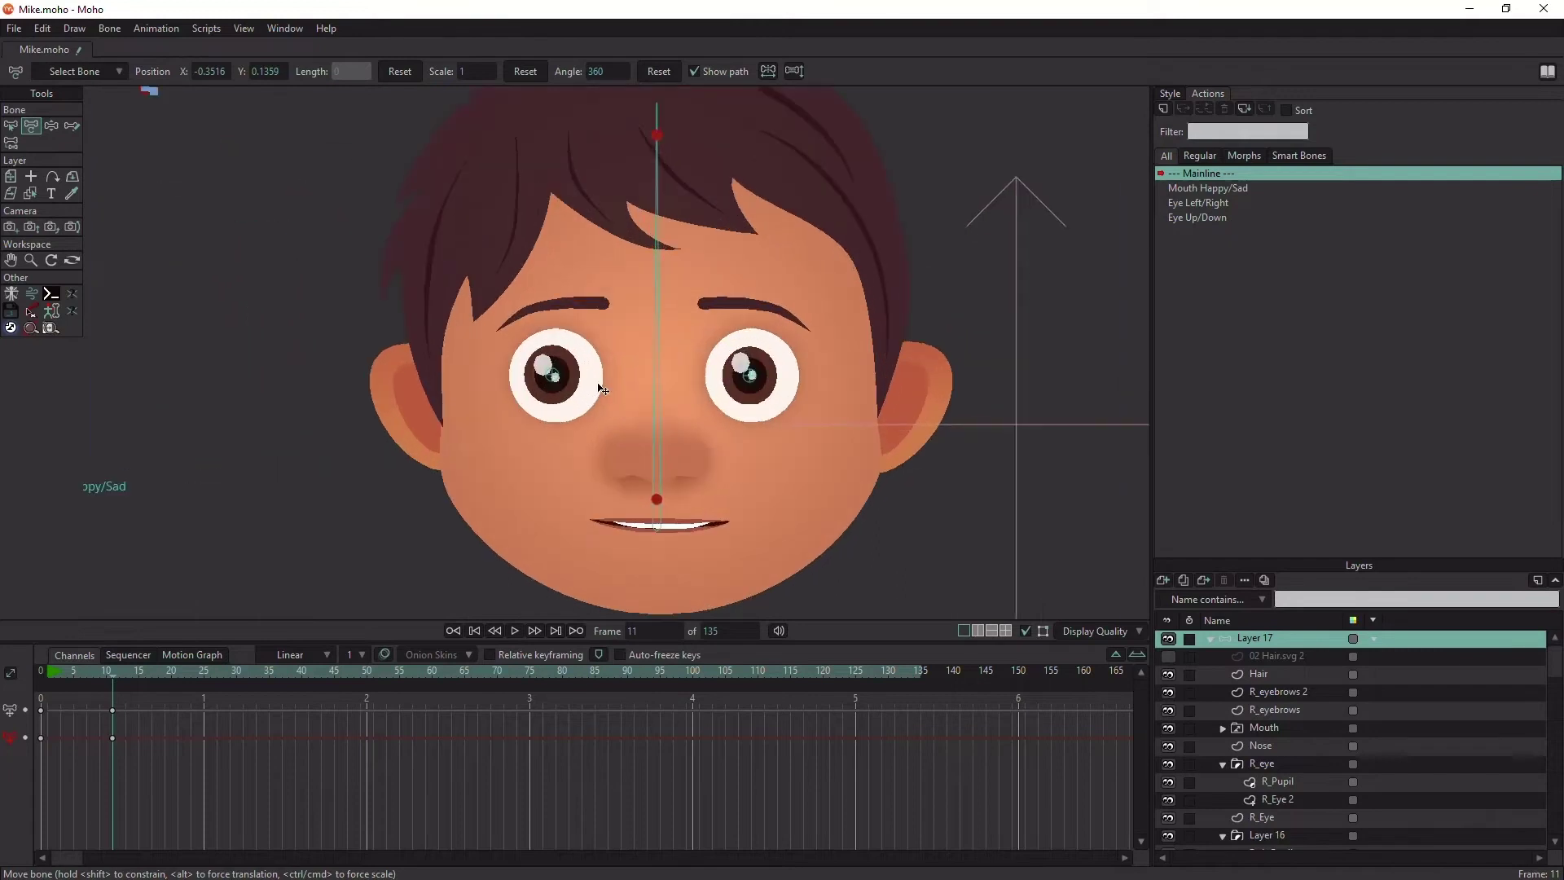
left_click_drag(526, 373, 568, 402)
key("ctrl+z")
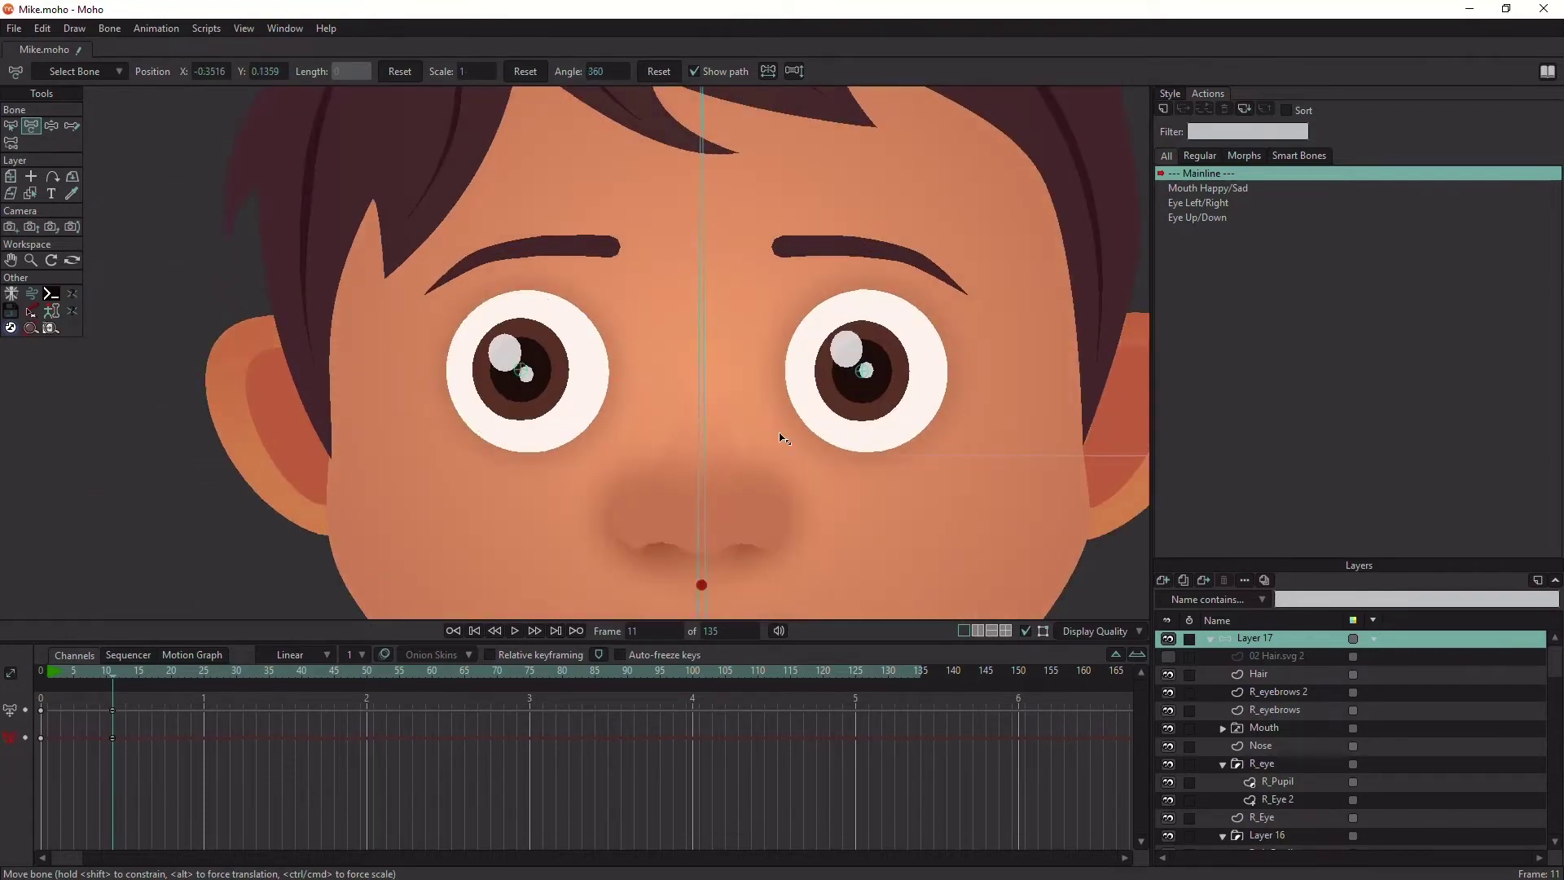
left_click_drag(862, 377, 789, 347)
scroll(702, 585, "down", 2)
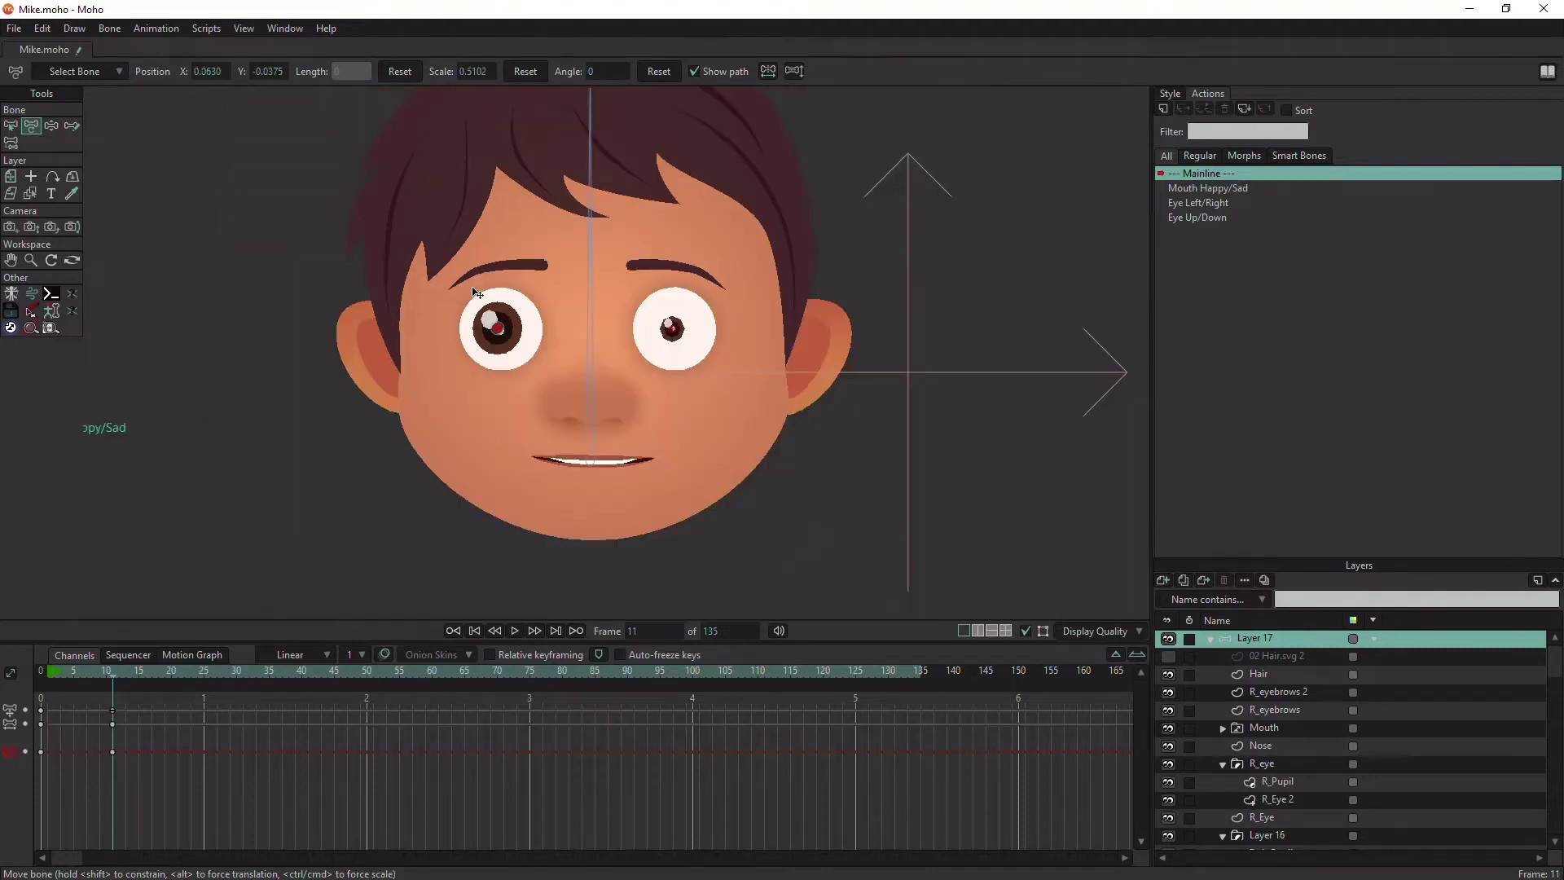
key("ctrl+z")
scroll(514, 347, "down", 4)
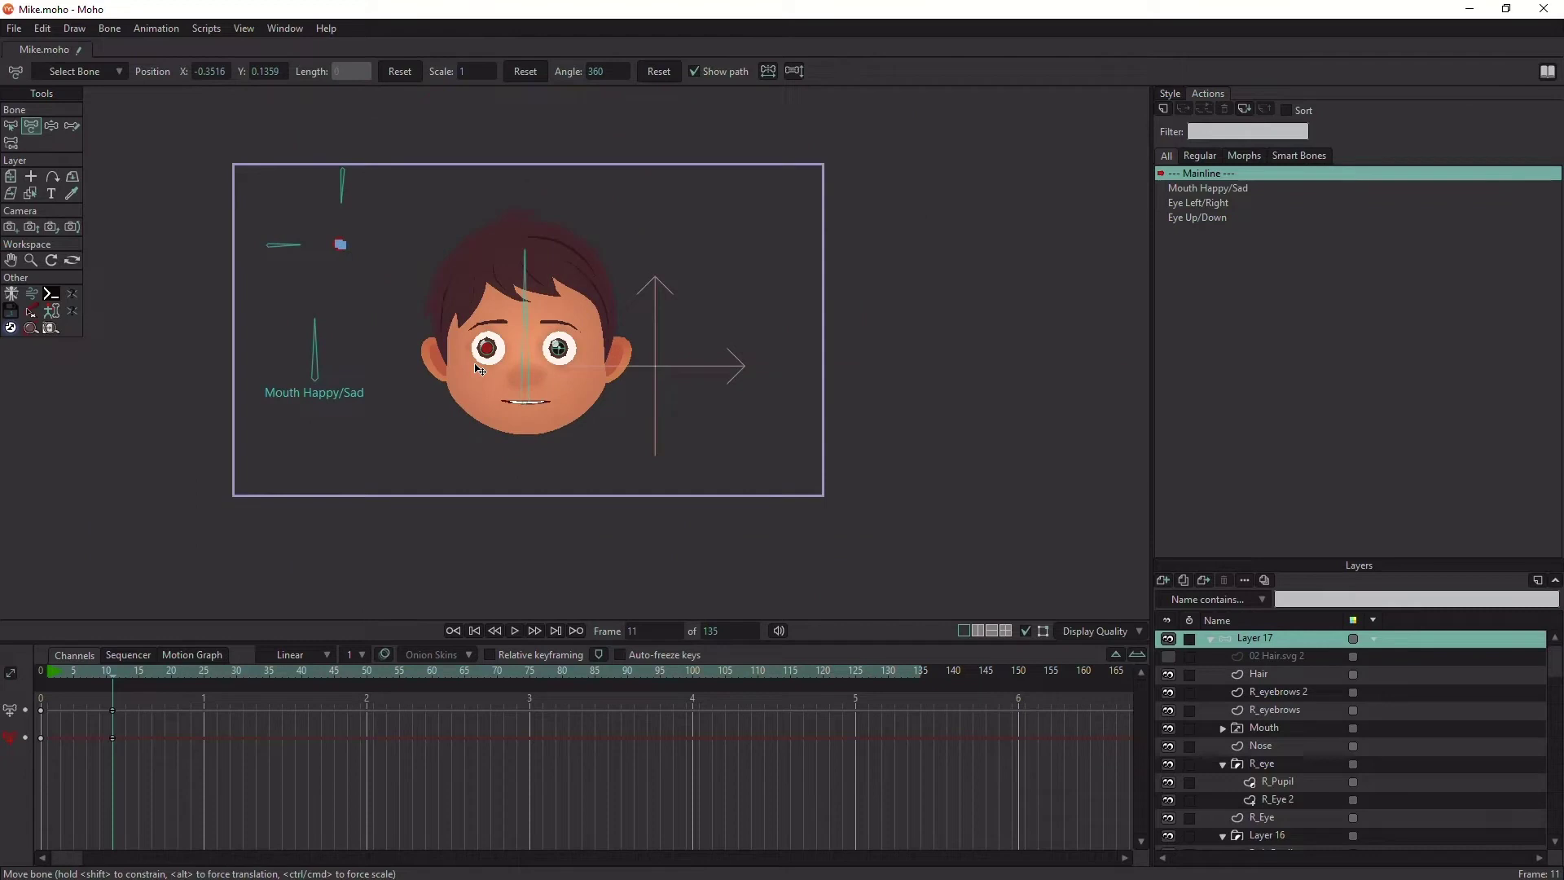
left_click_drag(445, 375, 511, 420)
scroll(510, 422, "up", 3)
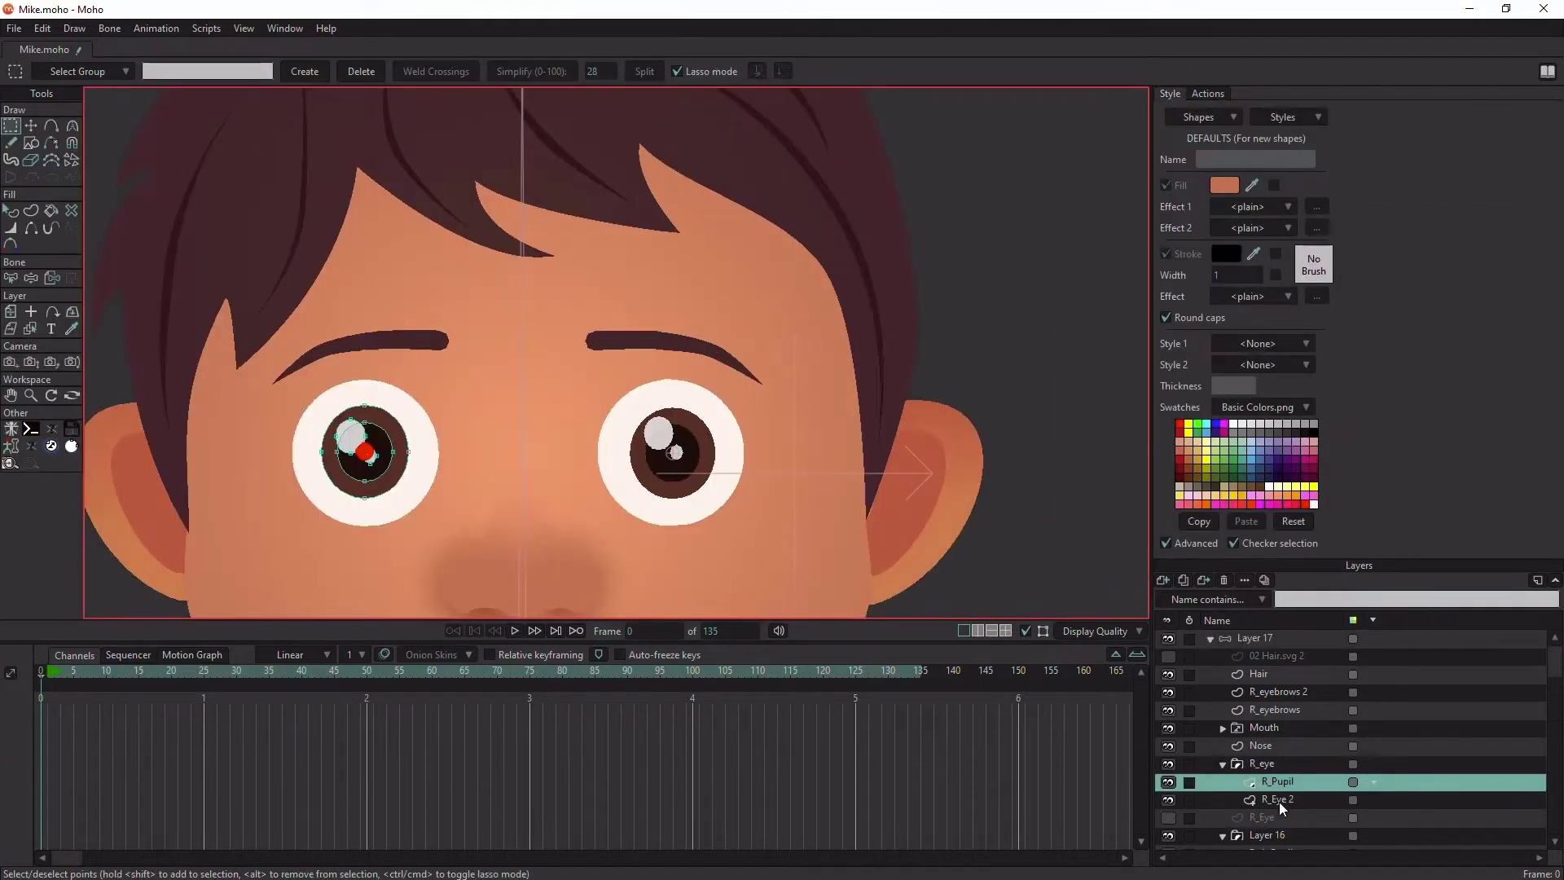
Step: Duplicate the R_Eye 2 layer and place the copy above R_Pupil inside the R_eye group
left_click(1279, 799)
left_click(1183, 580)
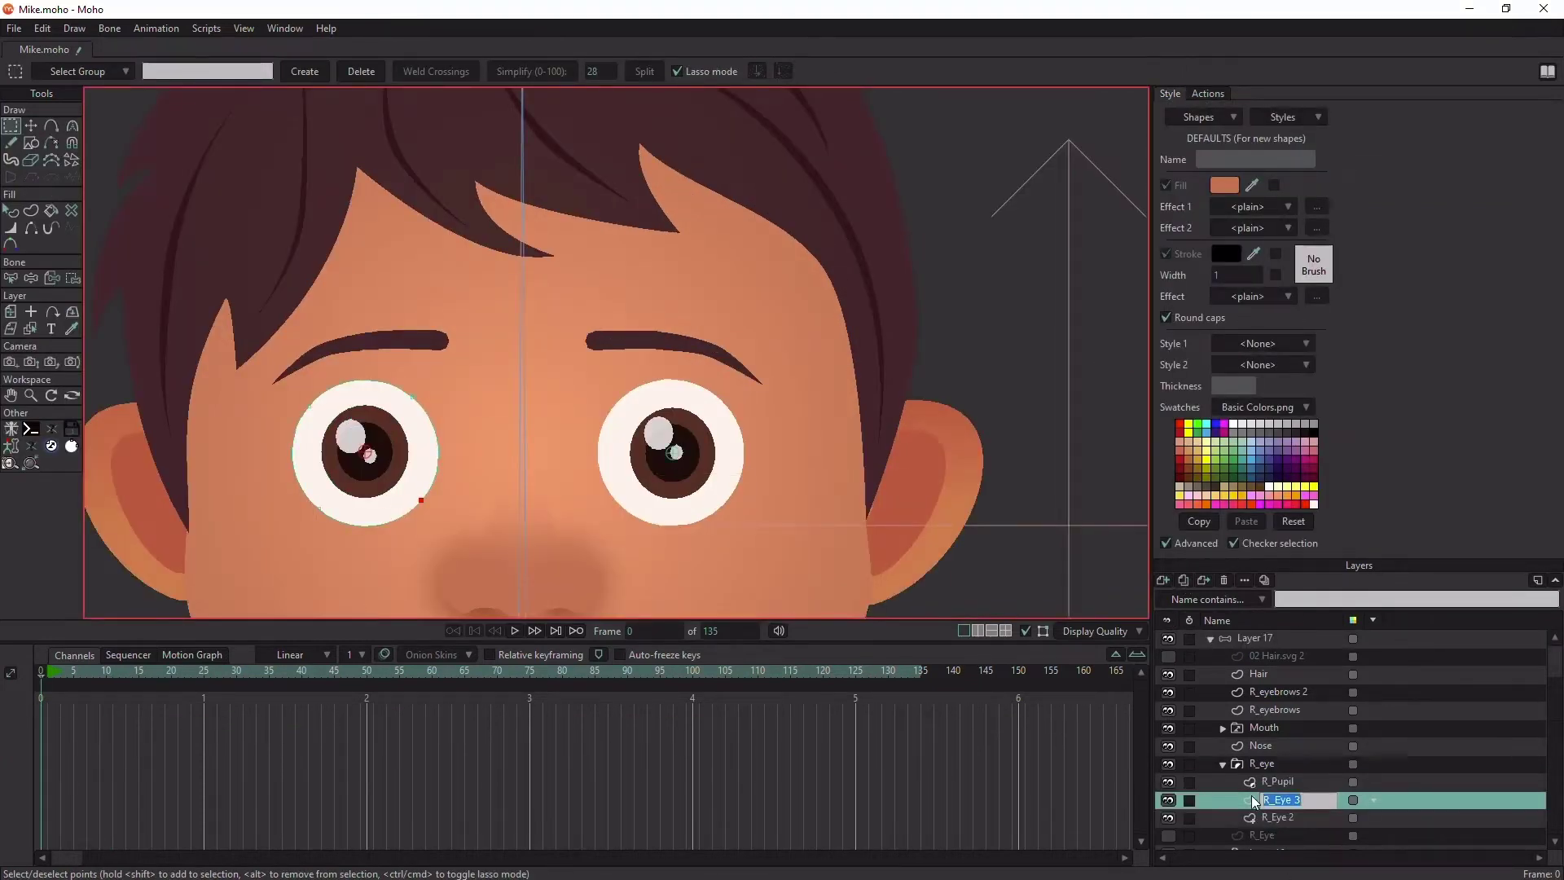
left_click_drag(1255, 802, 1251, 782)
Step: Fill the duplicated eye circle with the skin-shadow colour CE7552 sampled from the nose
left_click(11, 210)
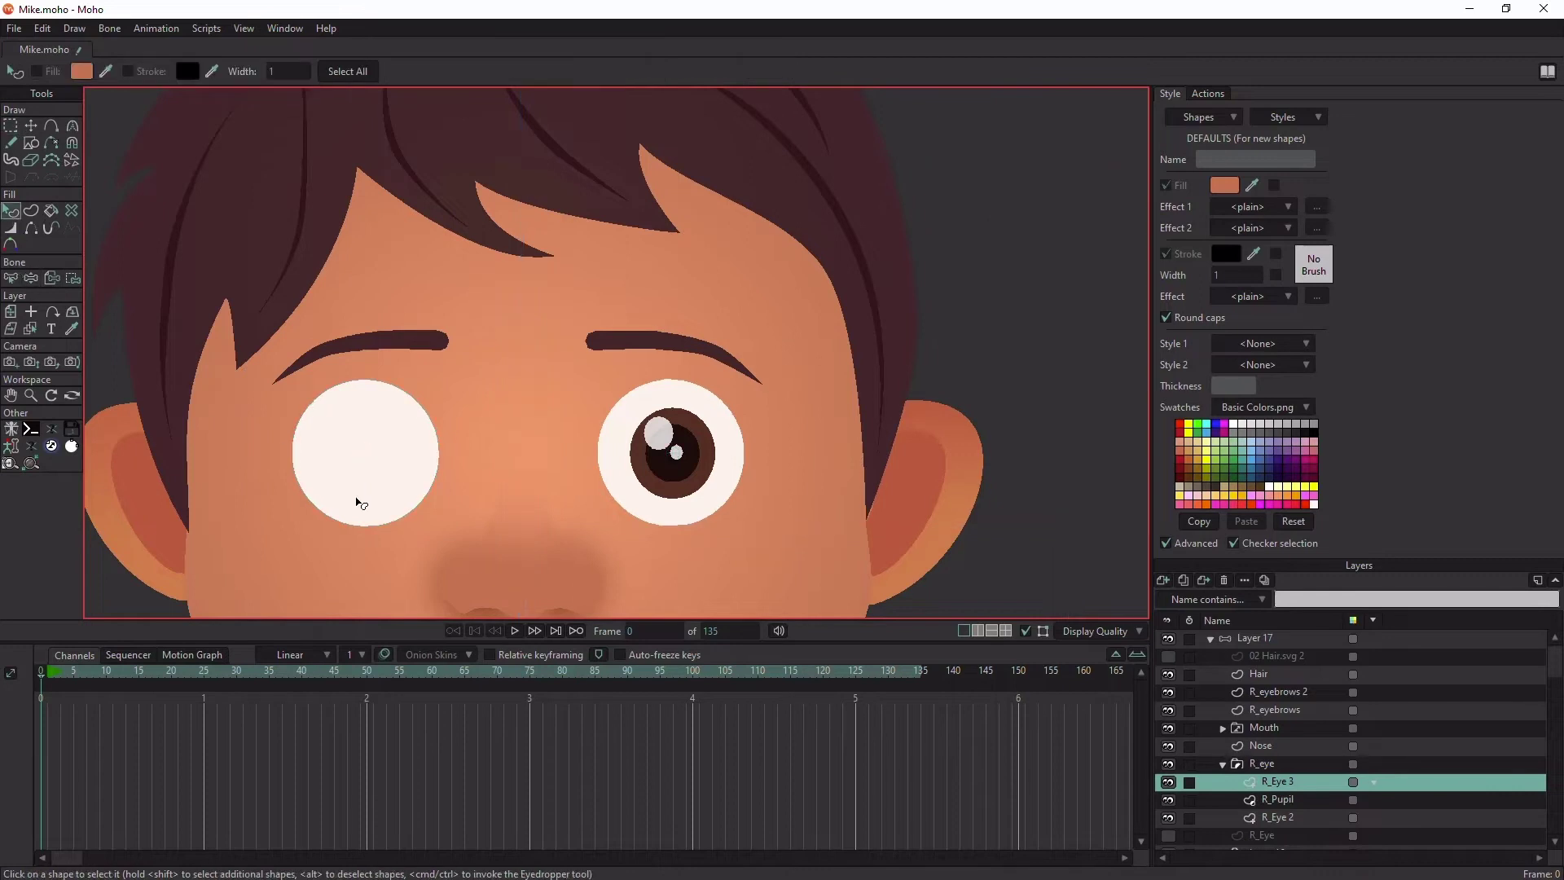
left_click(360, 500)
left_click(1223, 185)
left_click(1176, 642)
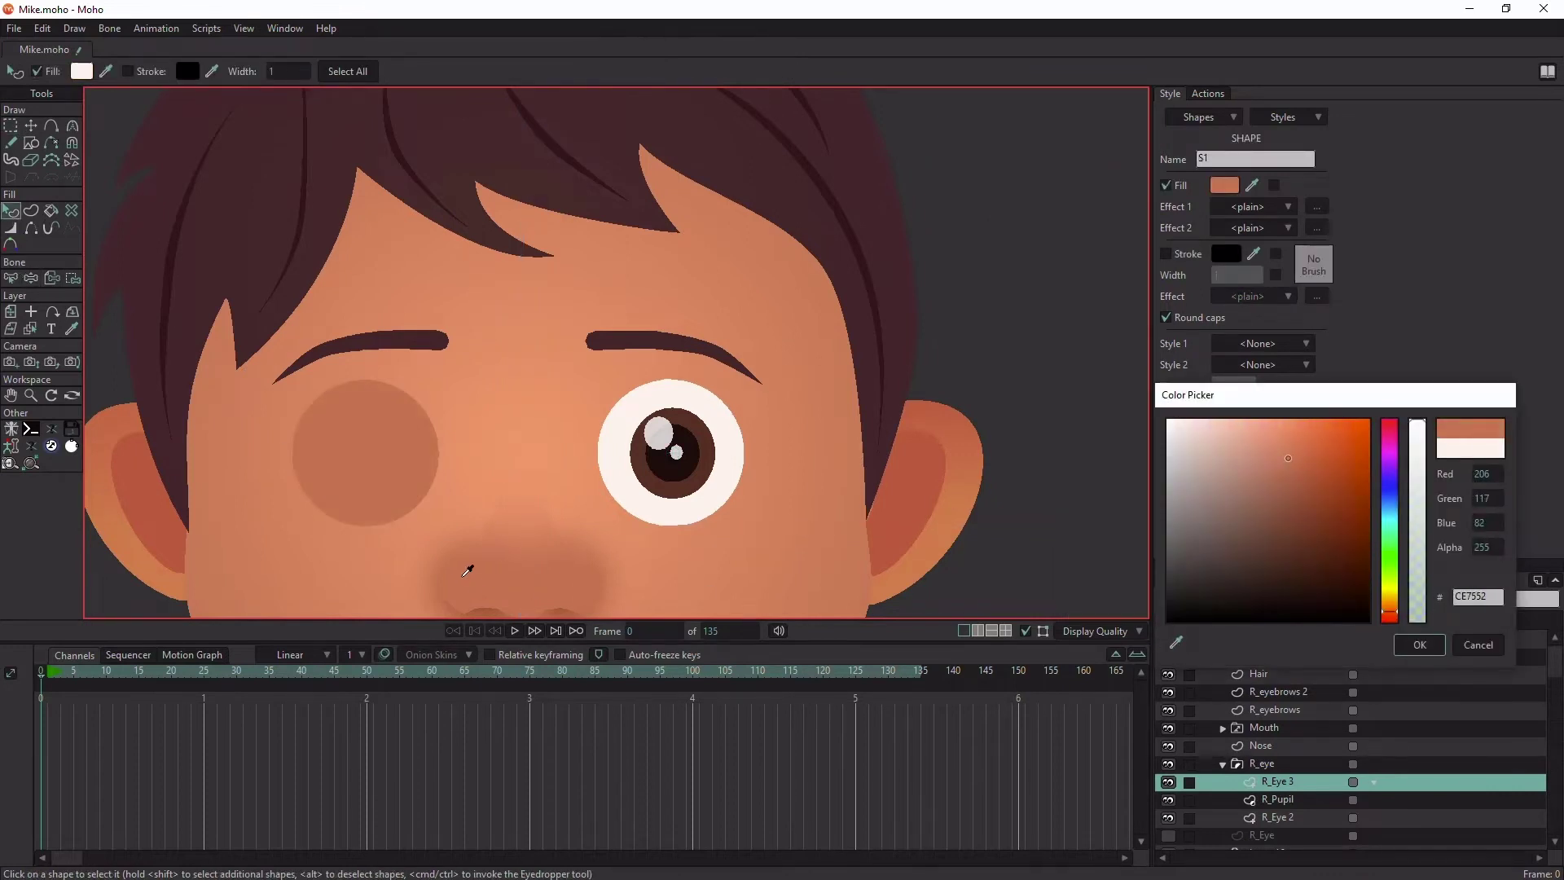
left_click(1415, 645)
Step: Select all points of the eyelid circle and set the R_Eye 3 layer's masking to Mask this layer
left_click(33, 128)
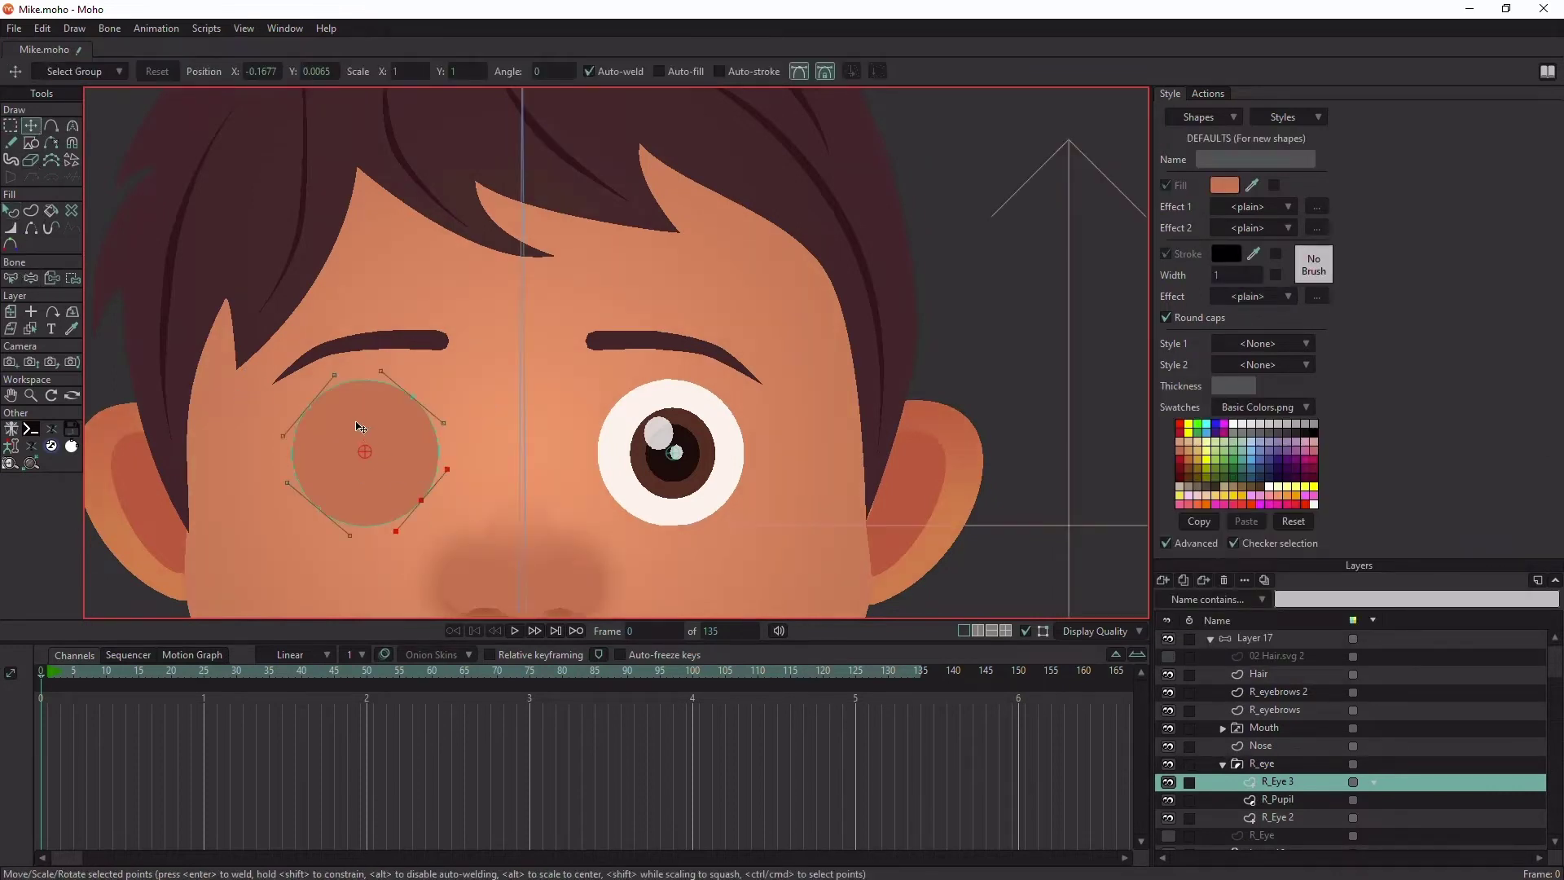
scroll(356, 427, "up", 3)
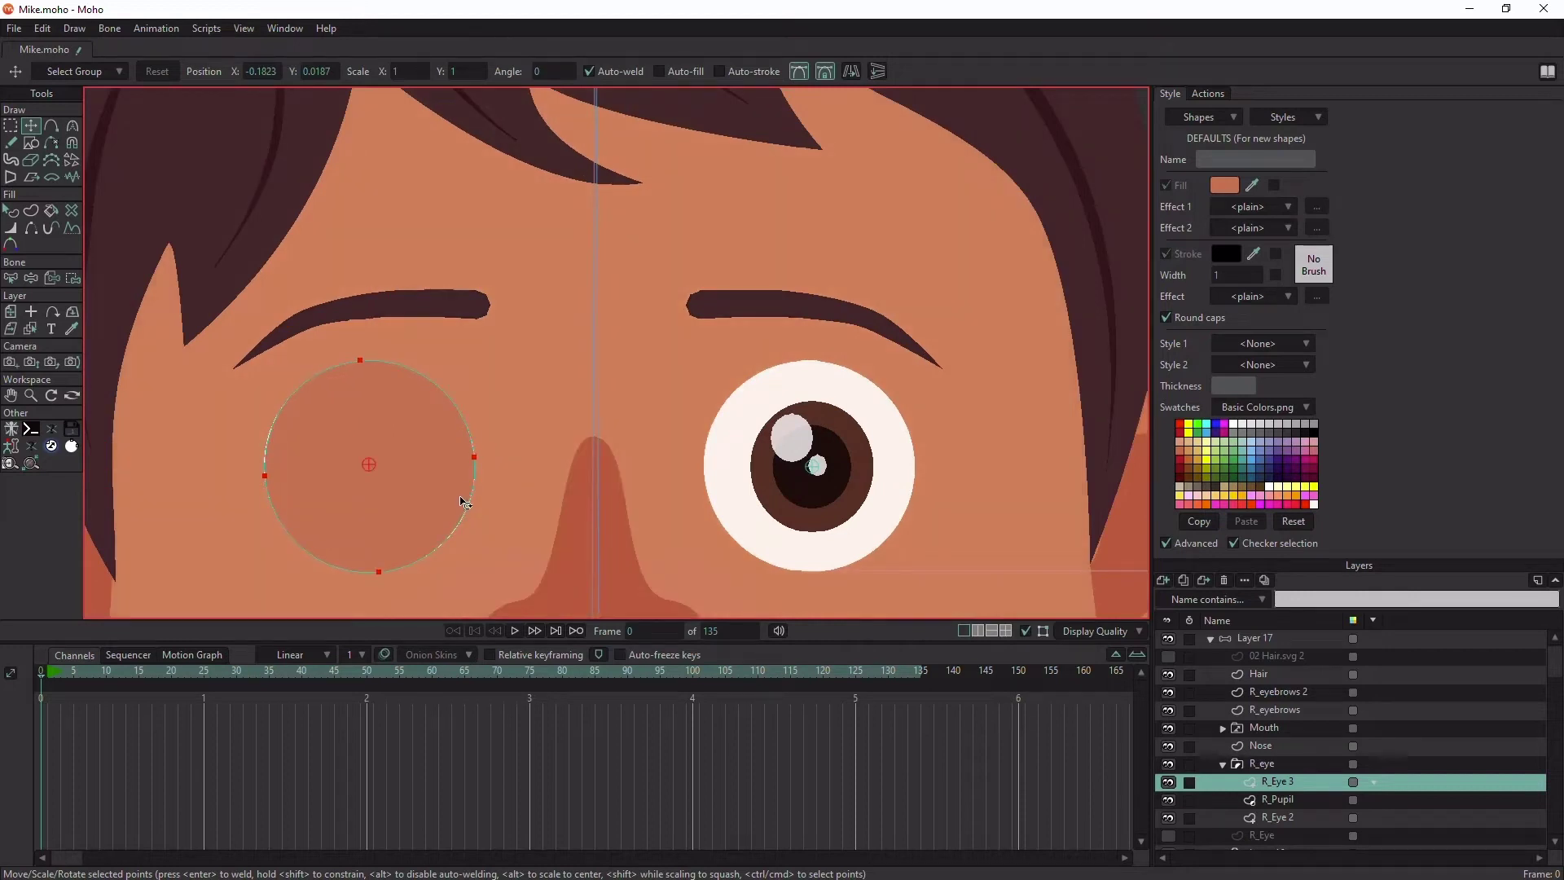
key("ctrl+a")
double_click(1281, 783)
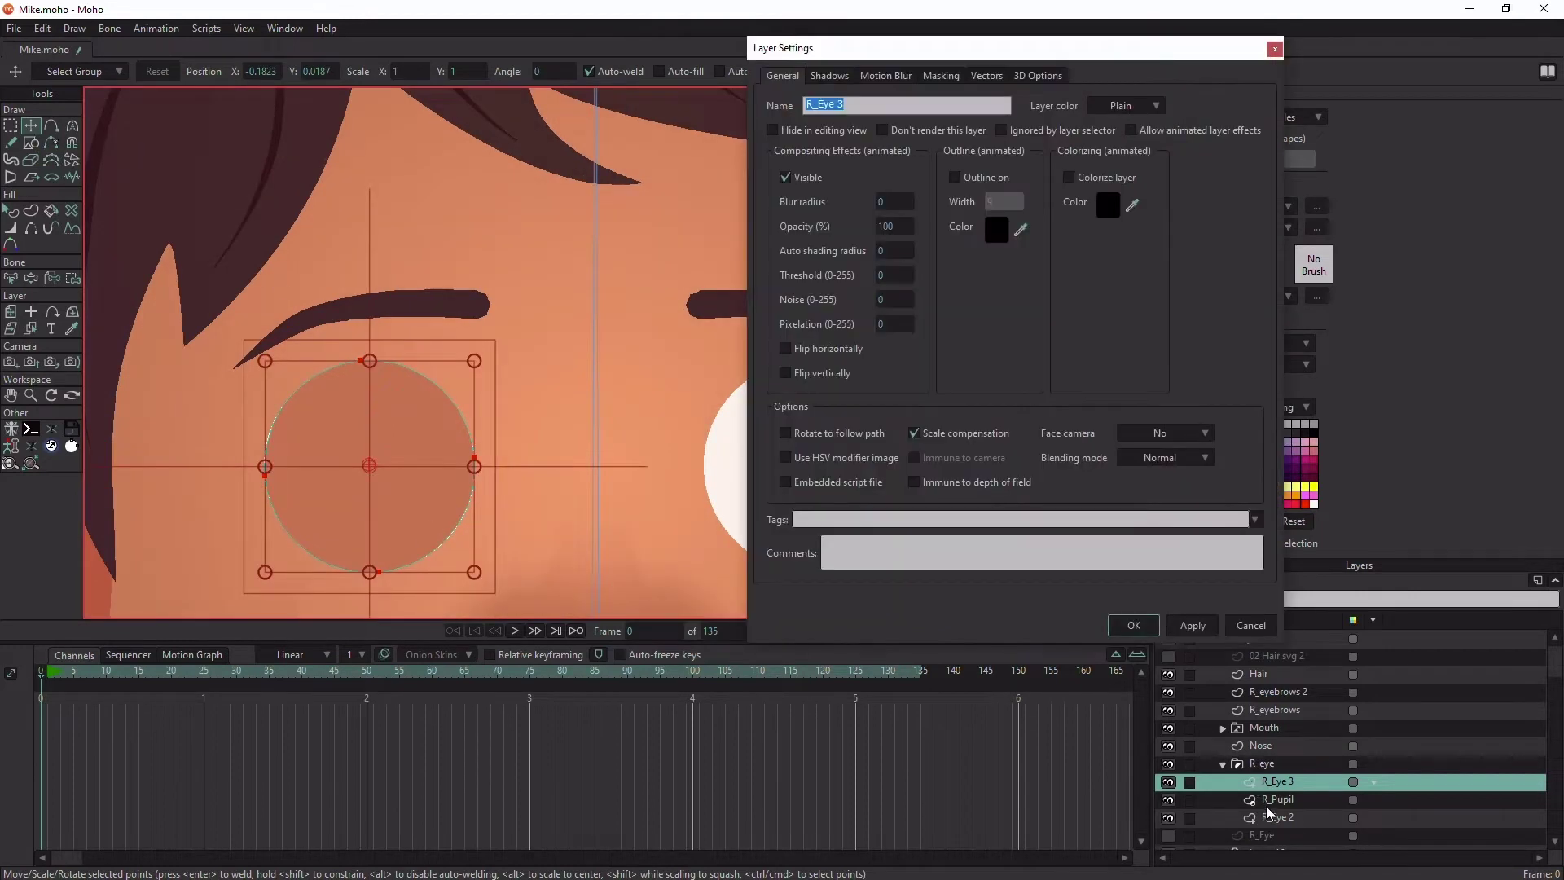
left_click(940, 76)
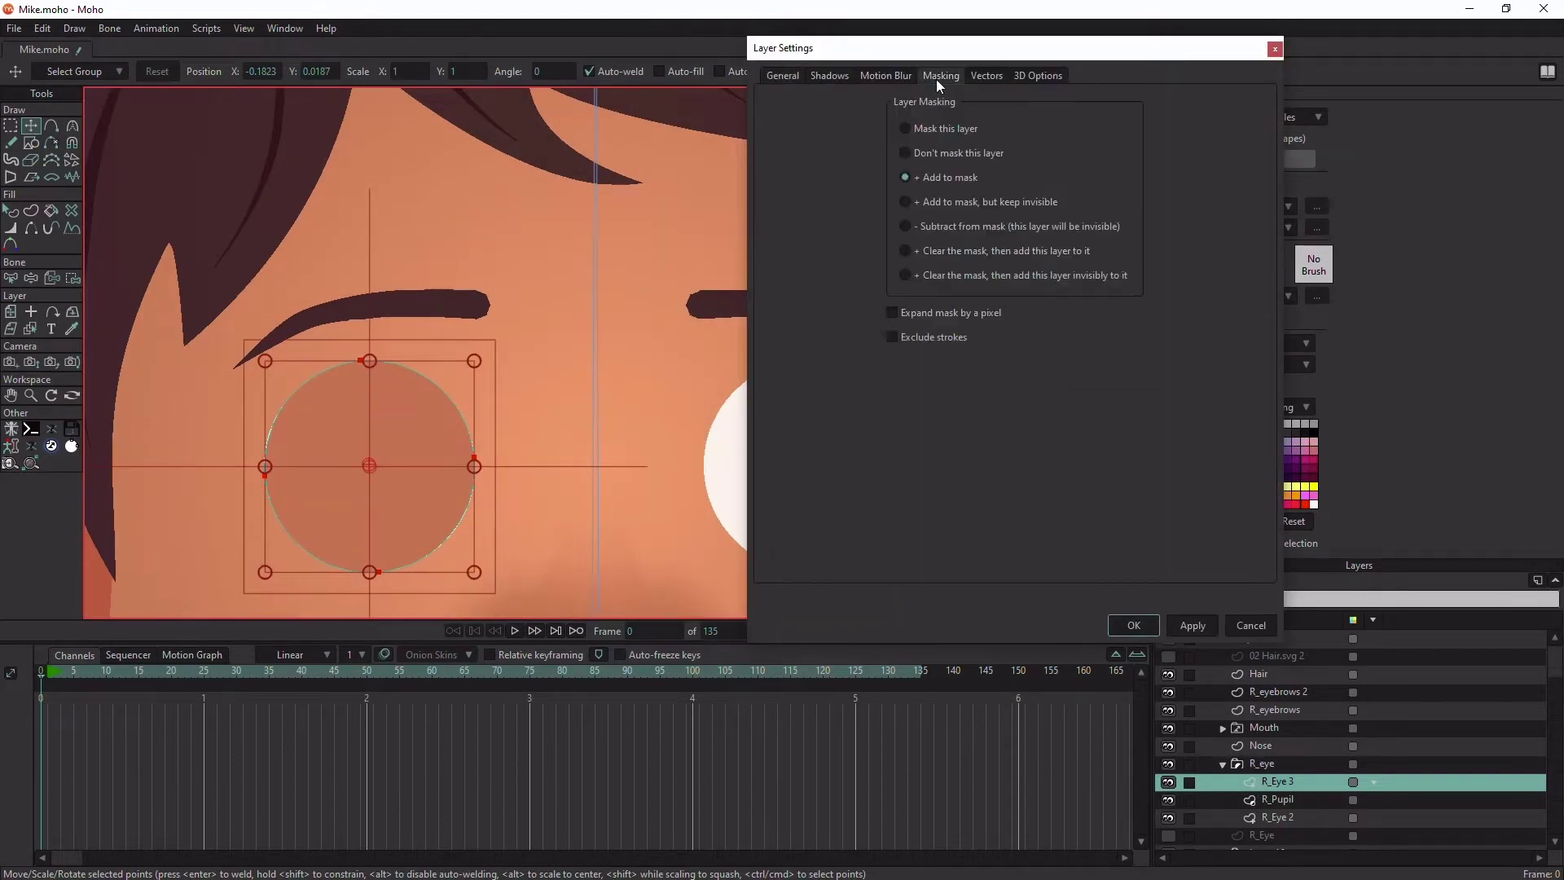
left_click(942, 129)
left_click(1149, 625)
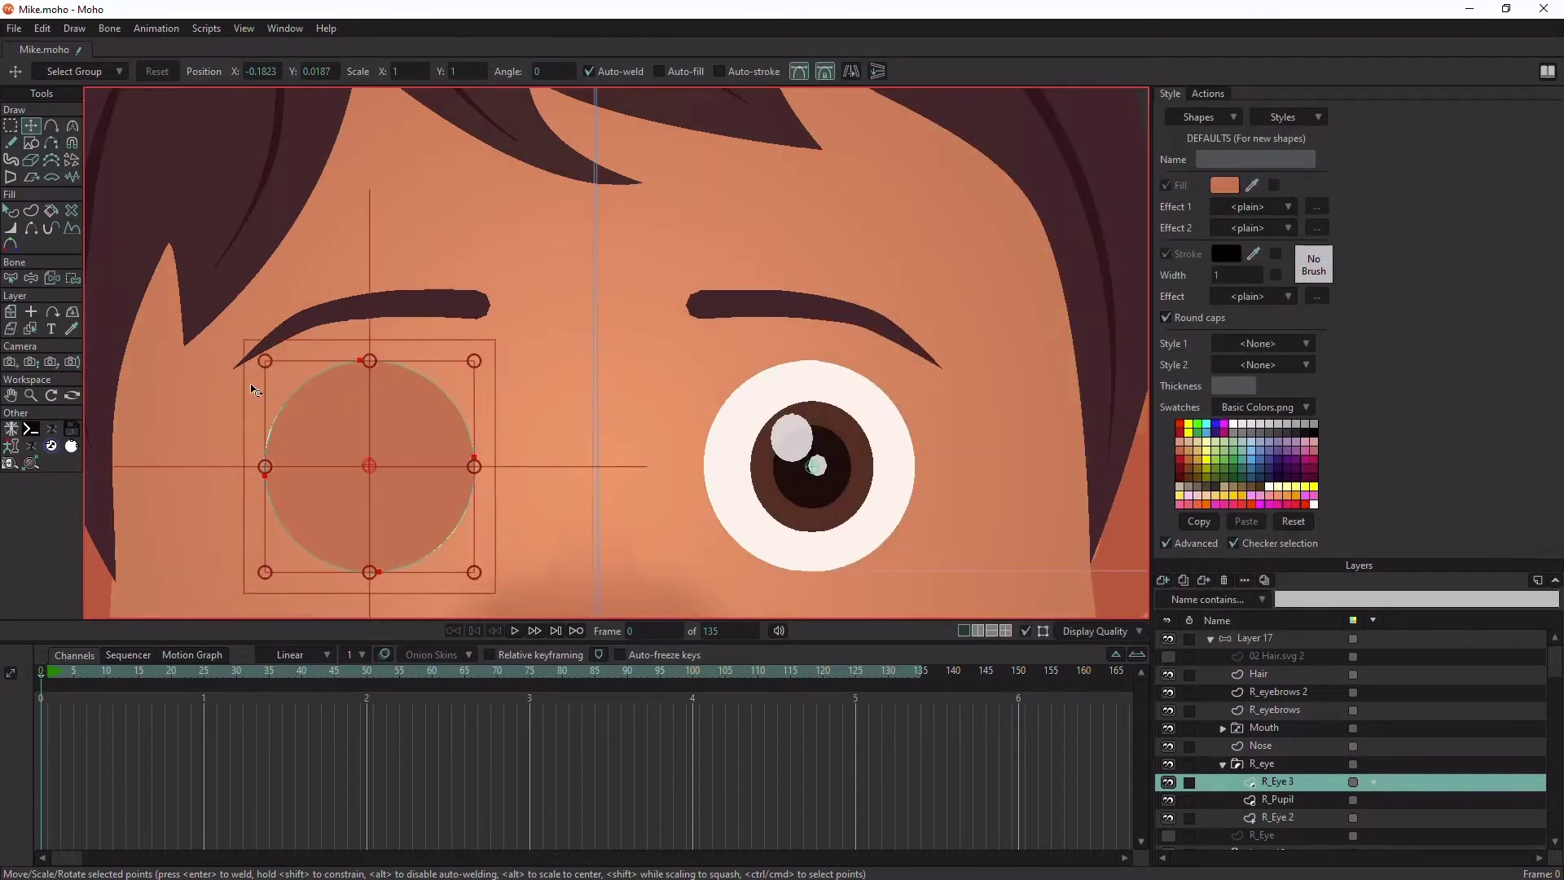
Step: Enlarge the lid circle slightly beyond the eye and fold its lowest point up to the upper edge, reshaping the curve handles into a thin arc
left_click_drag(264, 364, 252, 357)
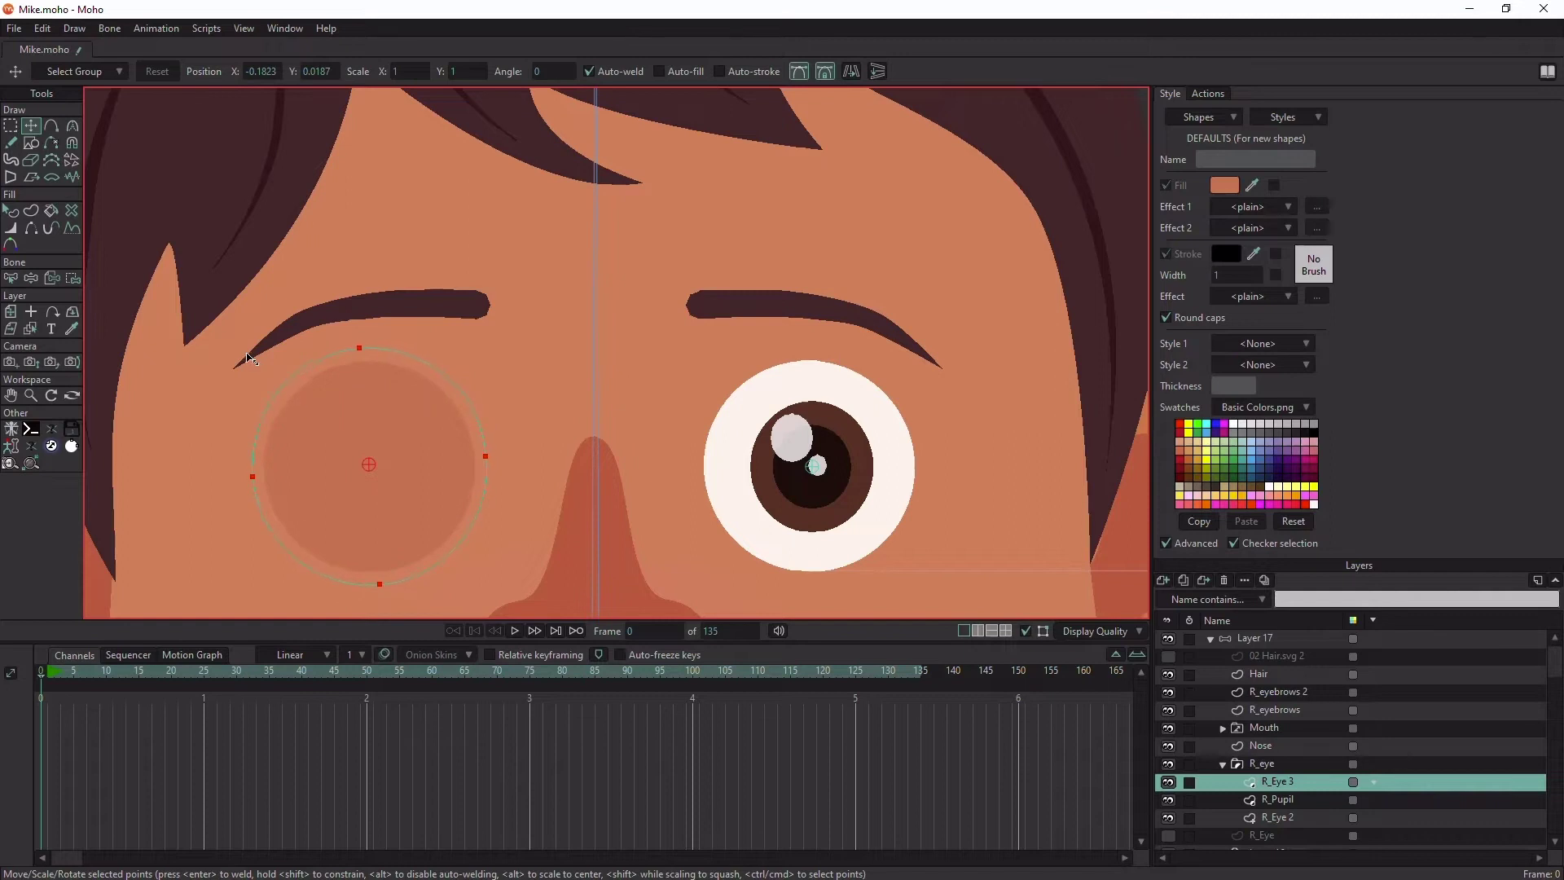
left_click(269, 261)
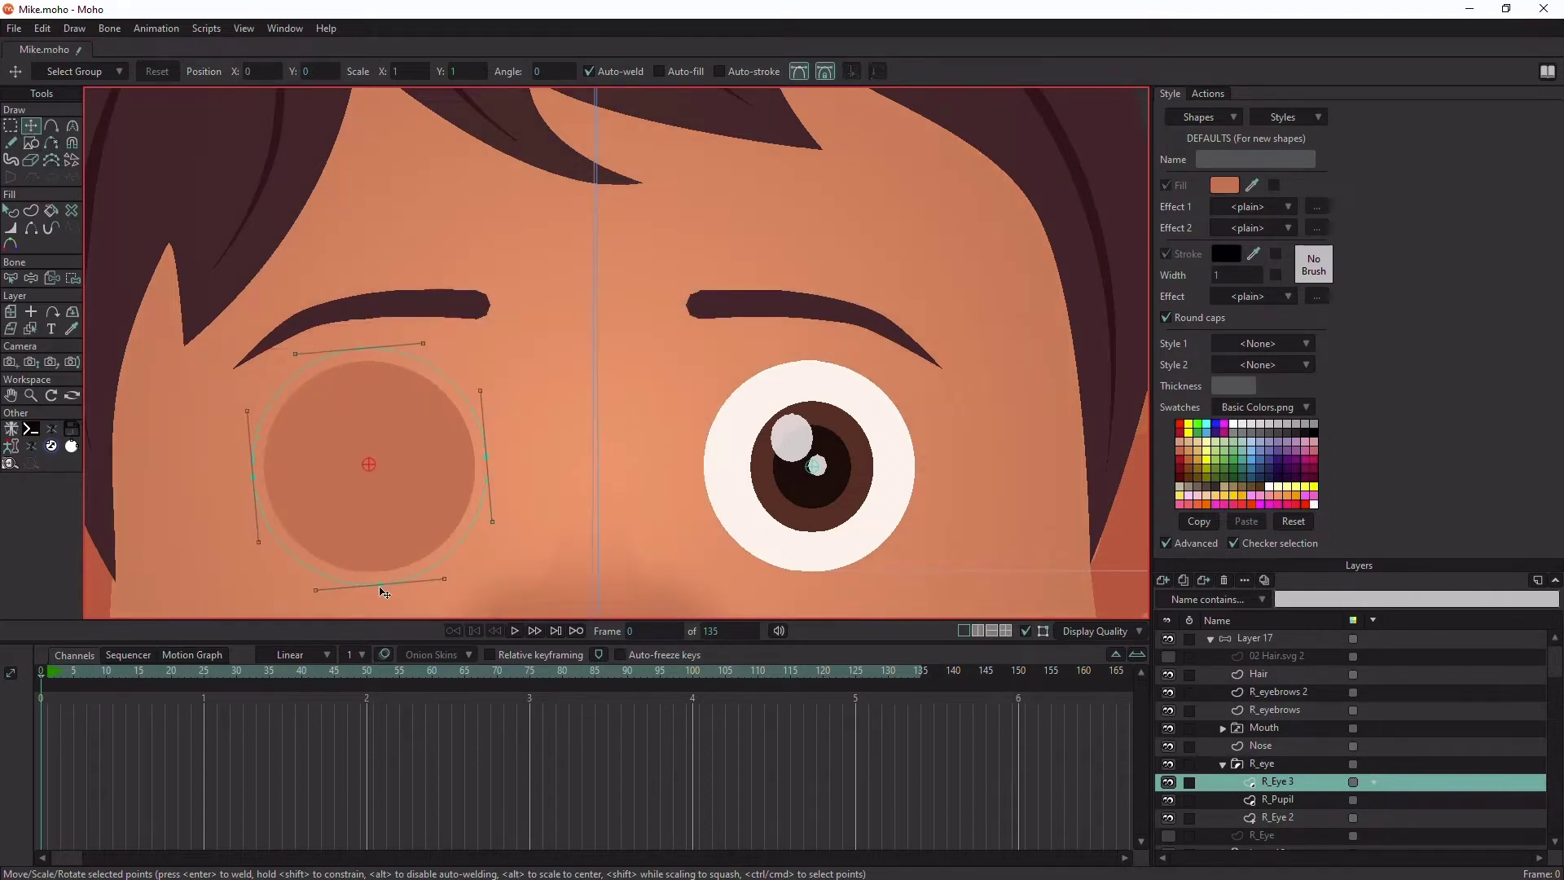
left_click_drag(383, 592, 239, 363)
left_click_drag(422, 351, 483, 349)
left_click(72, 126)
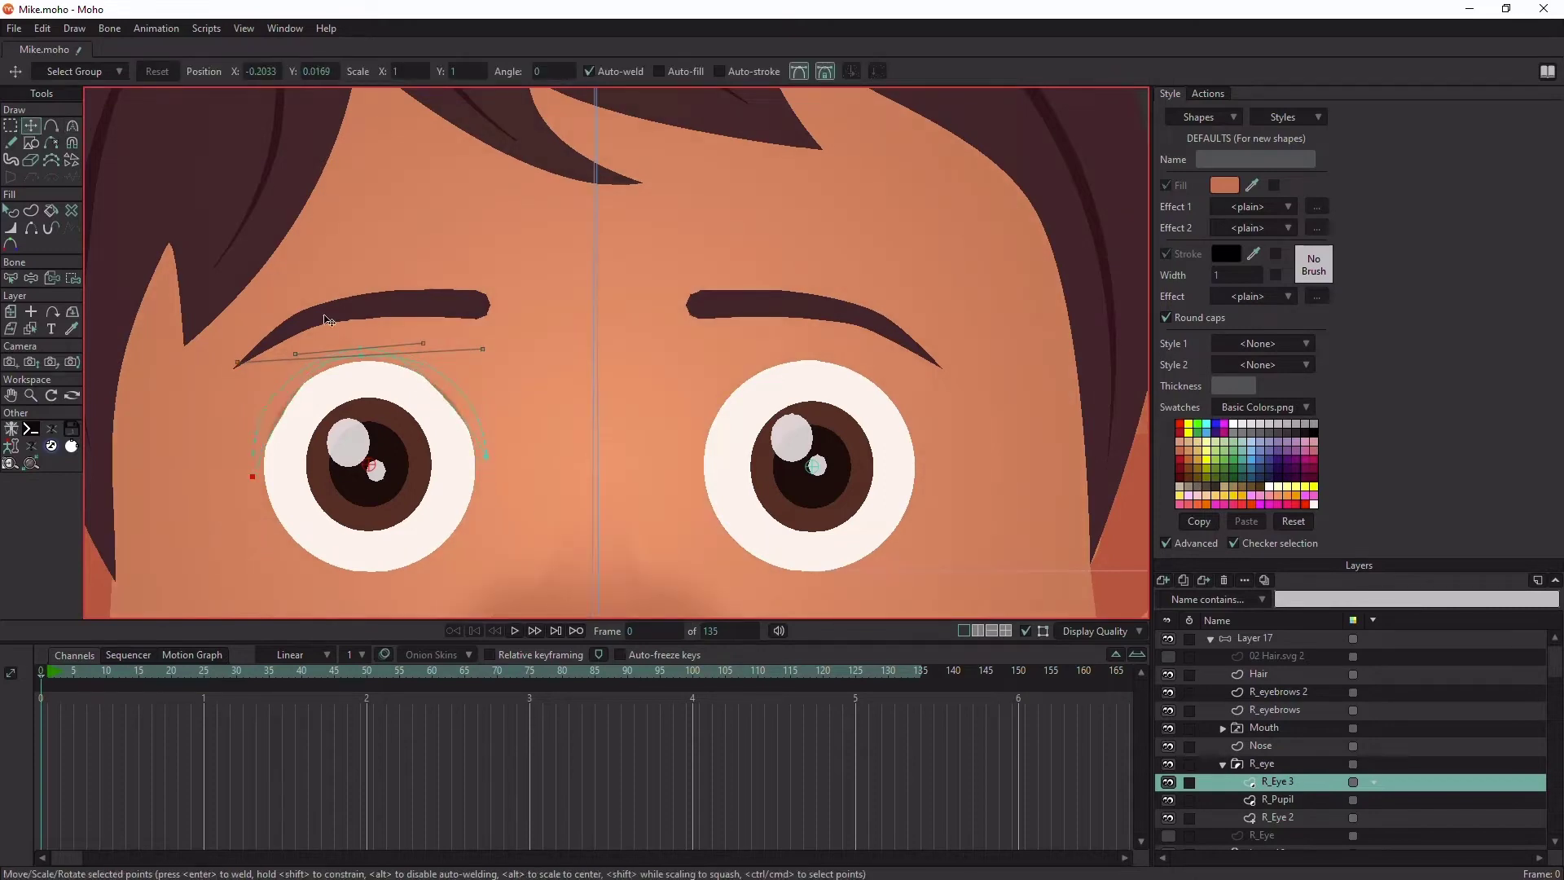
left_click_drag(355, 352, 391, 367)
Step: Test the eyelid at frame 10 by moving its lower edge down over the eye and back up
left_click_drag(360, 300, 361, 337)
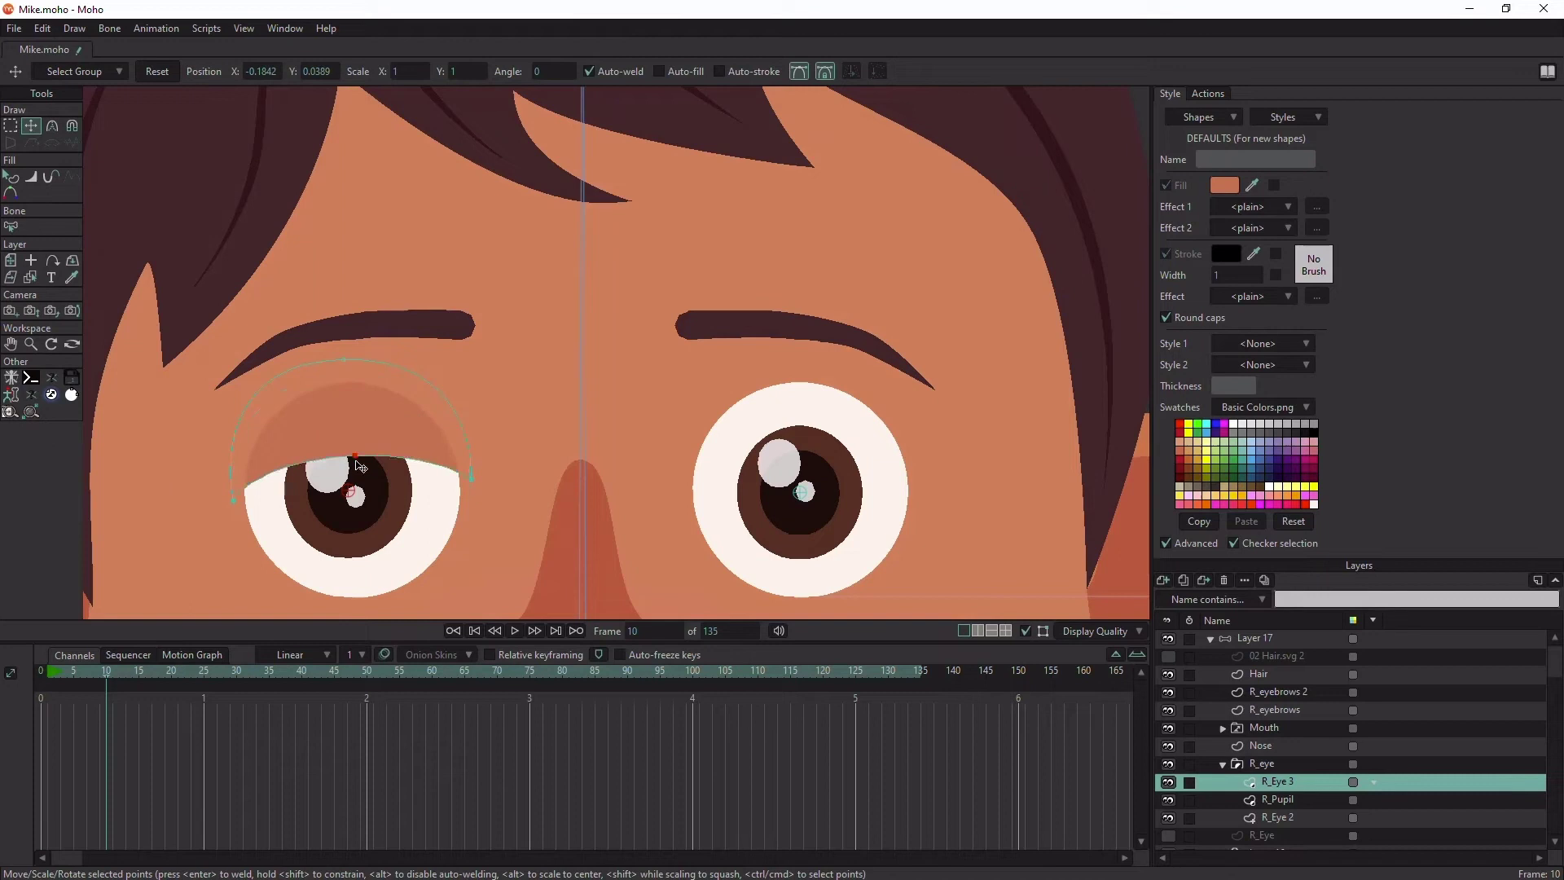
left_click_drag(356, 462, 345, 374)
scroll(304, 451, "up", 1)
left_click_drag(304, 450, 440, 343)
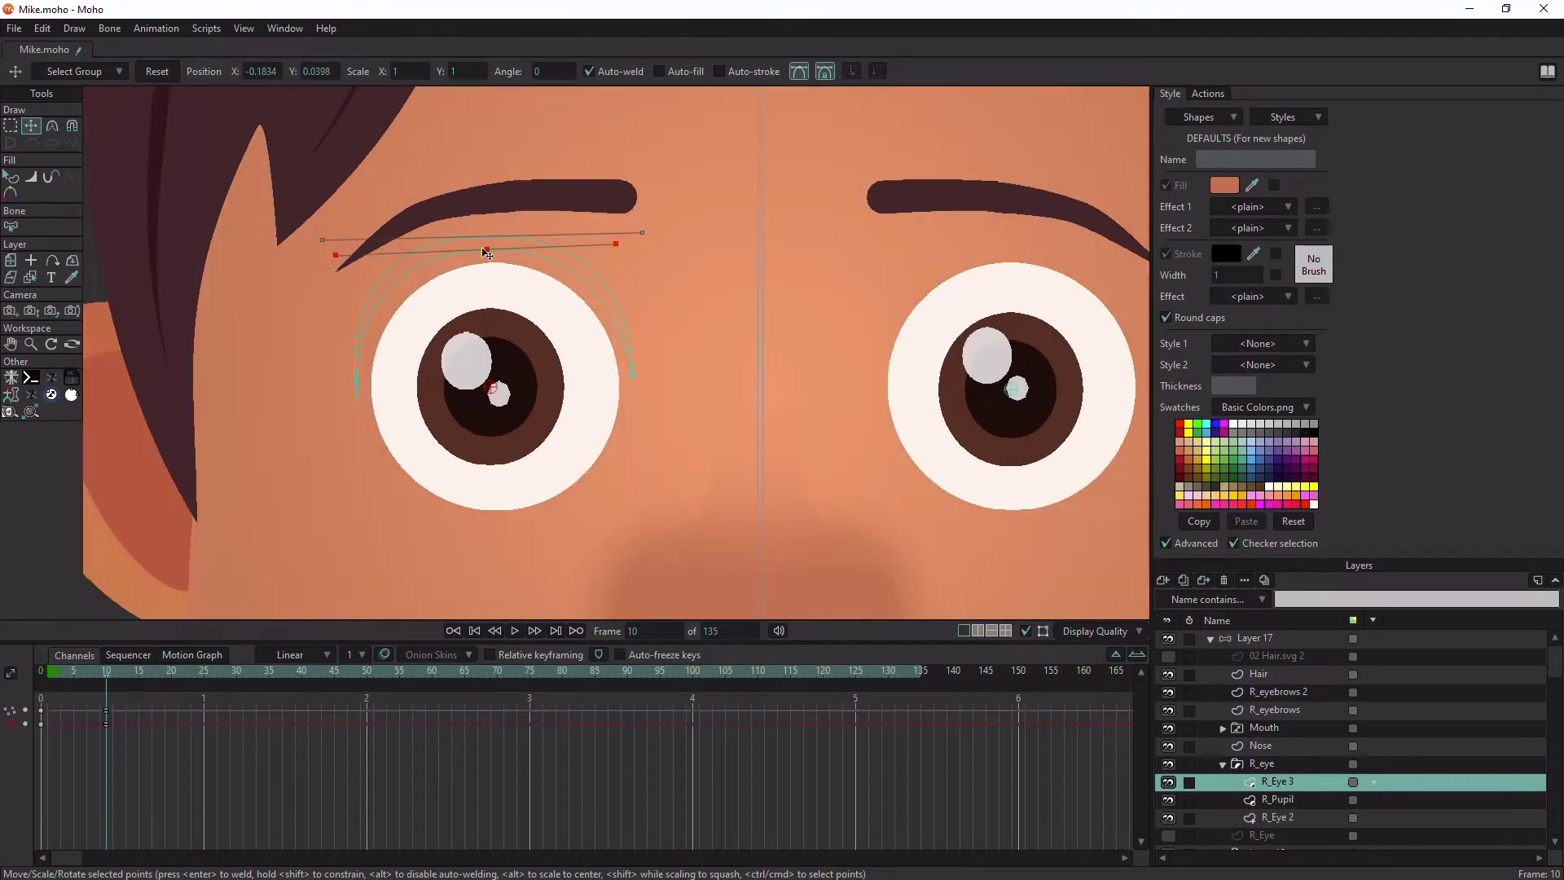
Step: Try giving the eyelid shape a stroke sampled from the eyebrow colour at frame 10
key("q")
left_click(544, 314)
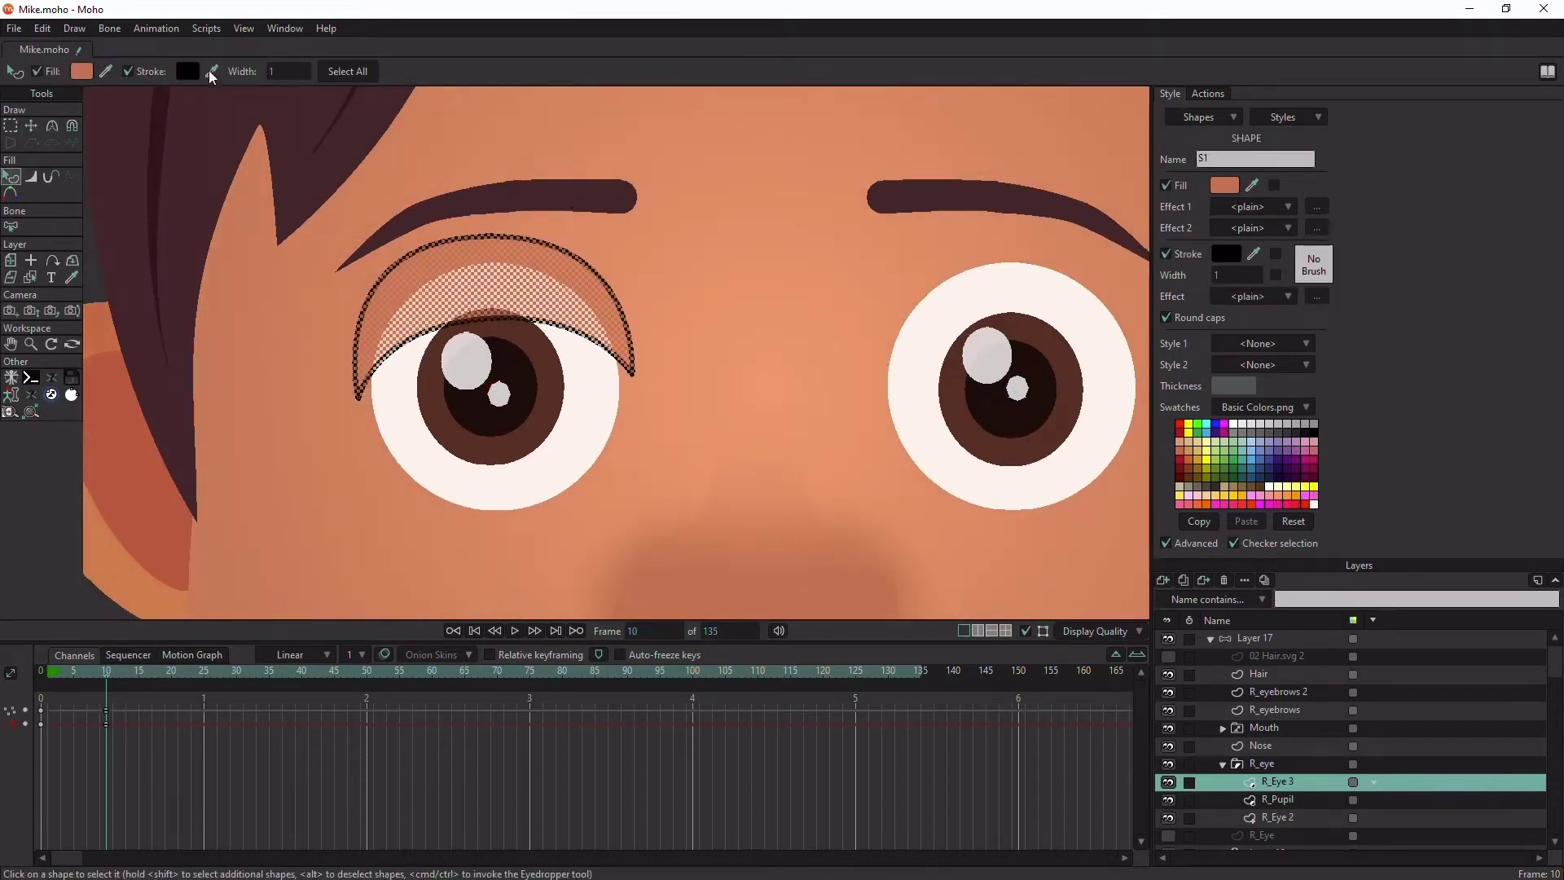
left_click_drag(209, 74, 576, 183)
key("Return")
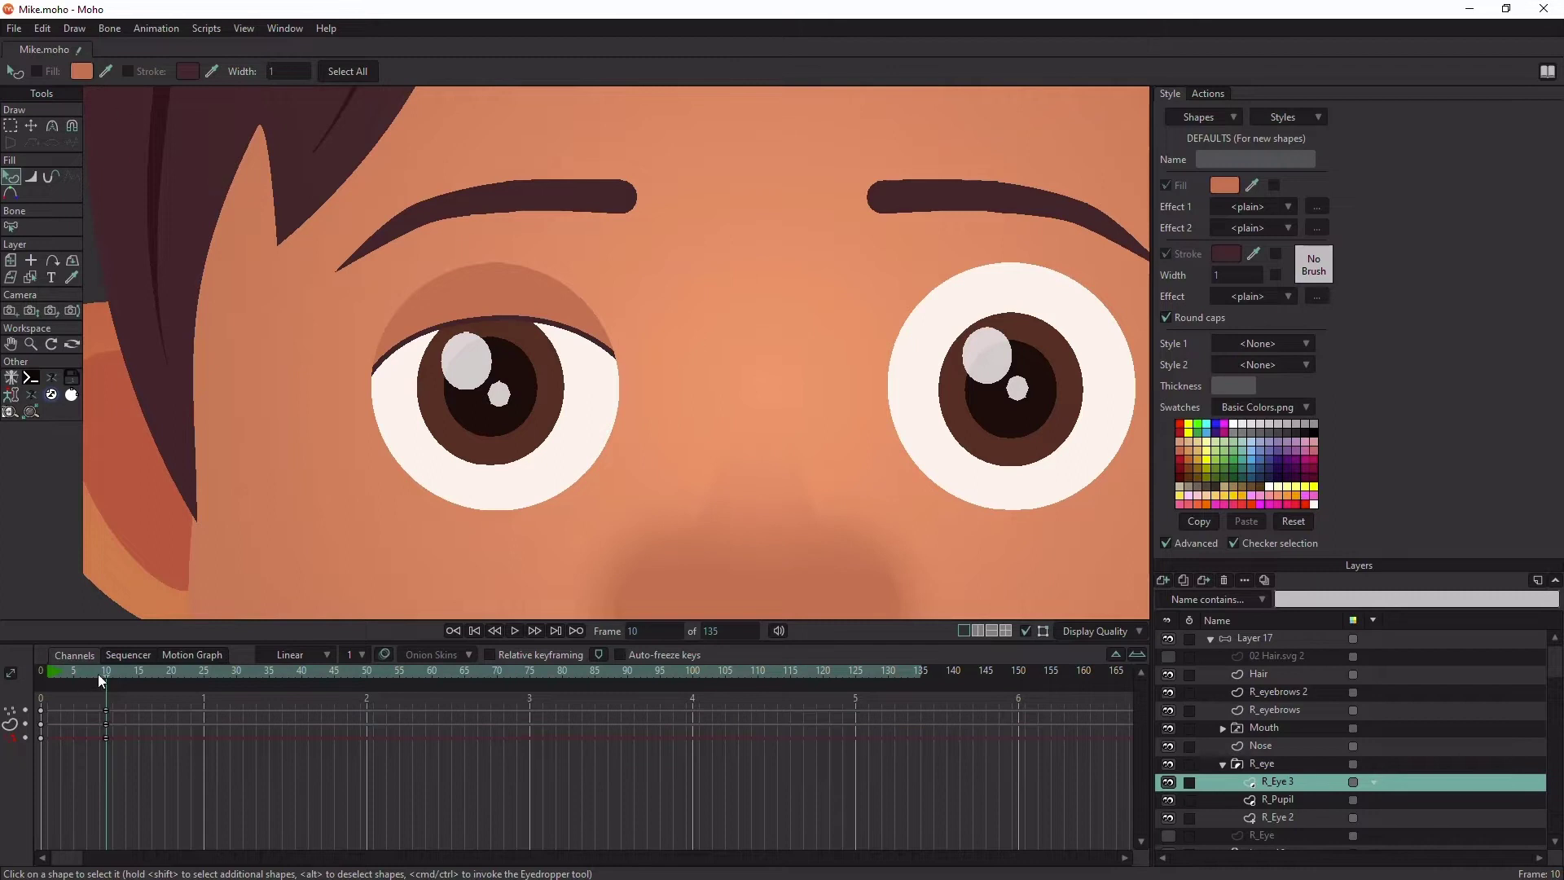
Step: Remove the frame 10 stroke change and give the eyelid a stroke in the eyebrow colour at frame 0
left_click_drag(98, 673, 41, 672)
left_click(106, 672)
left_click(490, 302)
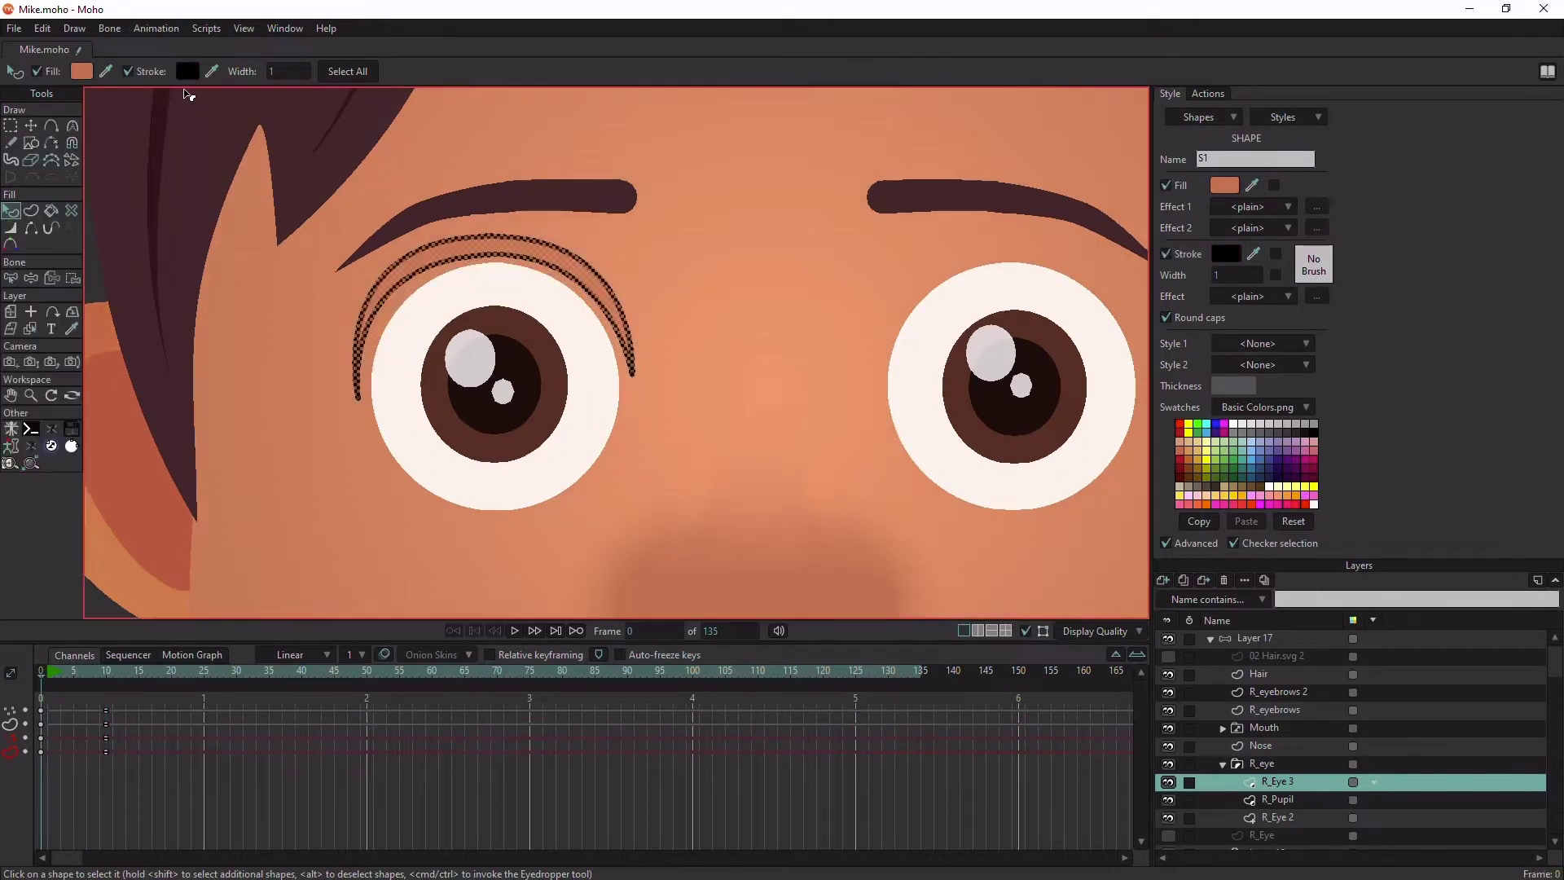
key("Delete")
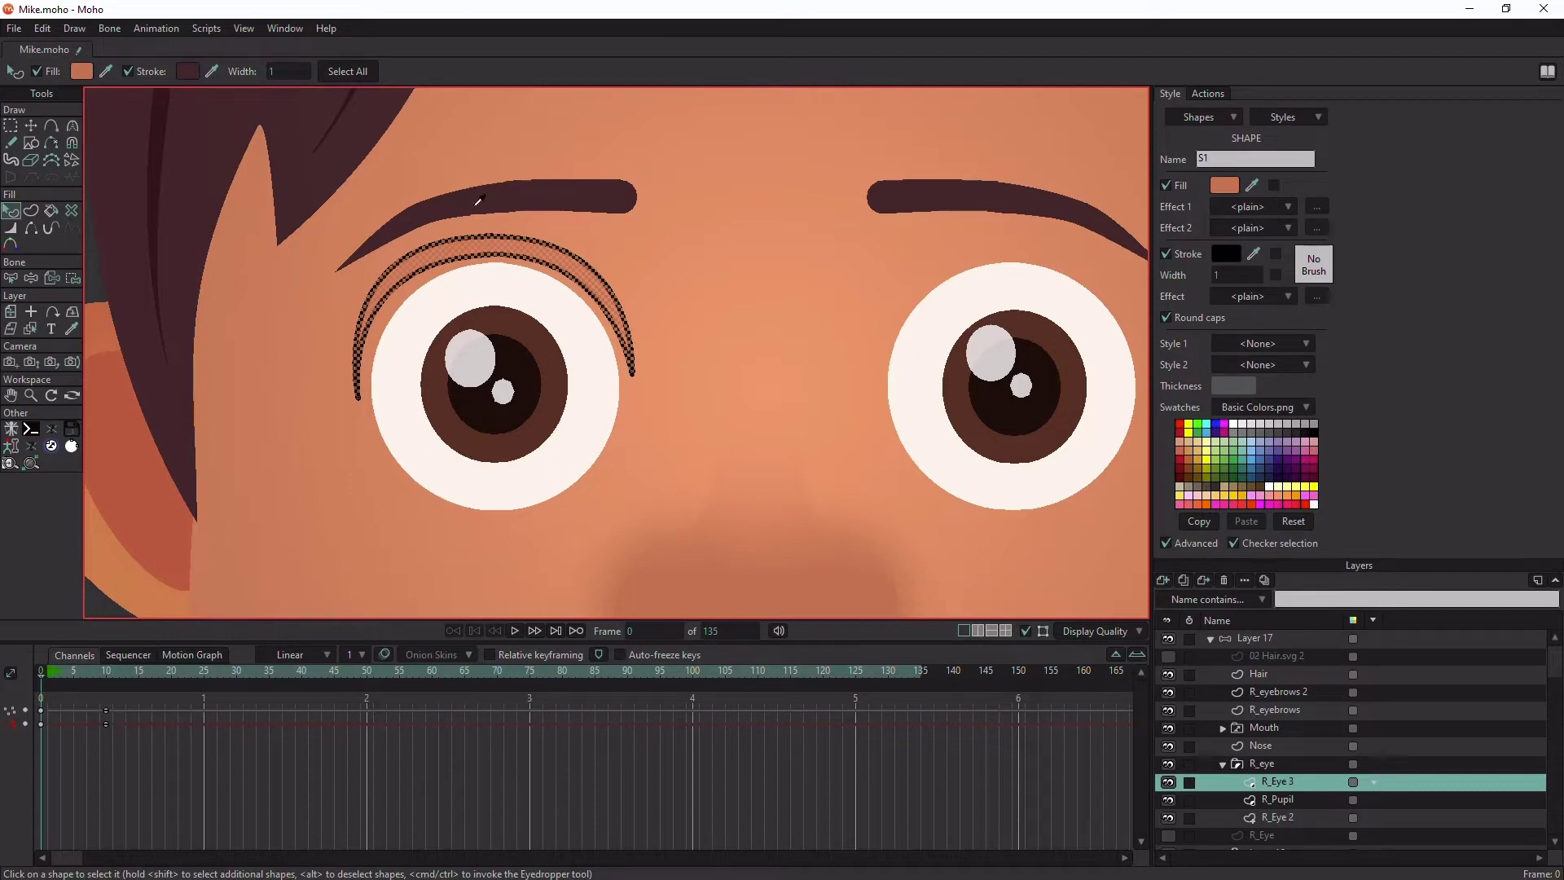
key("ctrl+z")
key("ctrl+z")
Step: Rename the R_Eye 3 layer as Upper Blink
double_click(1281, 781)
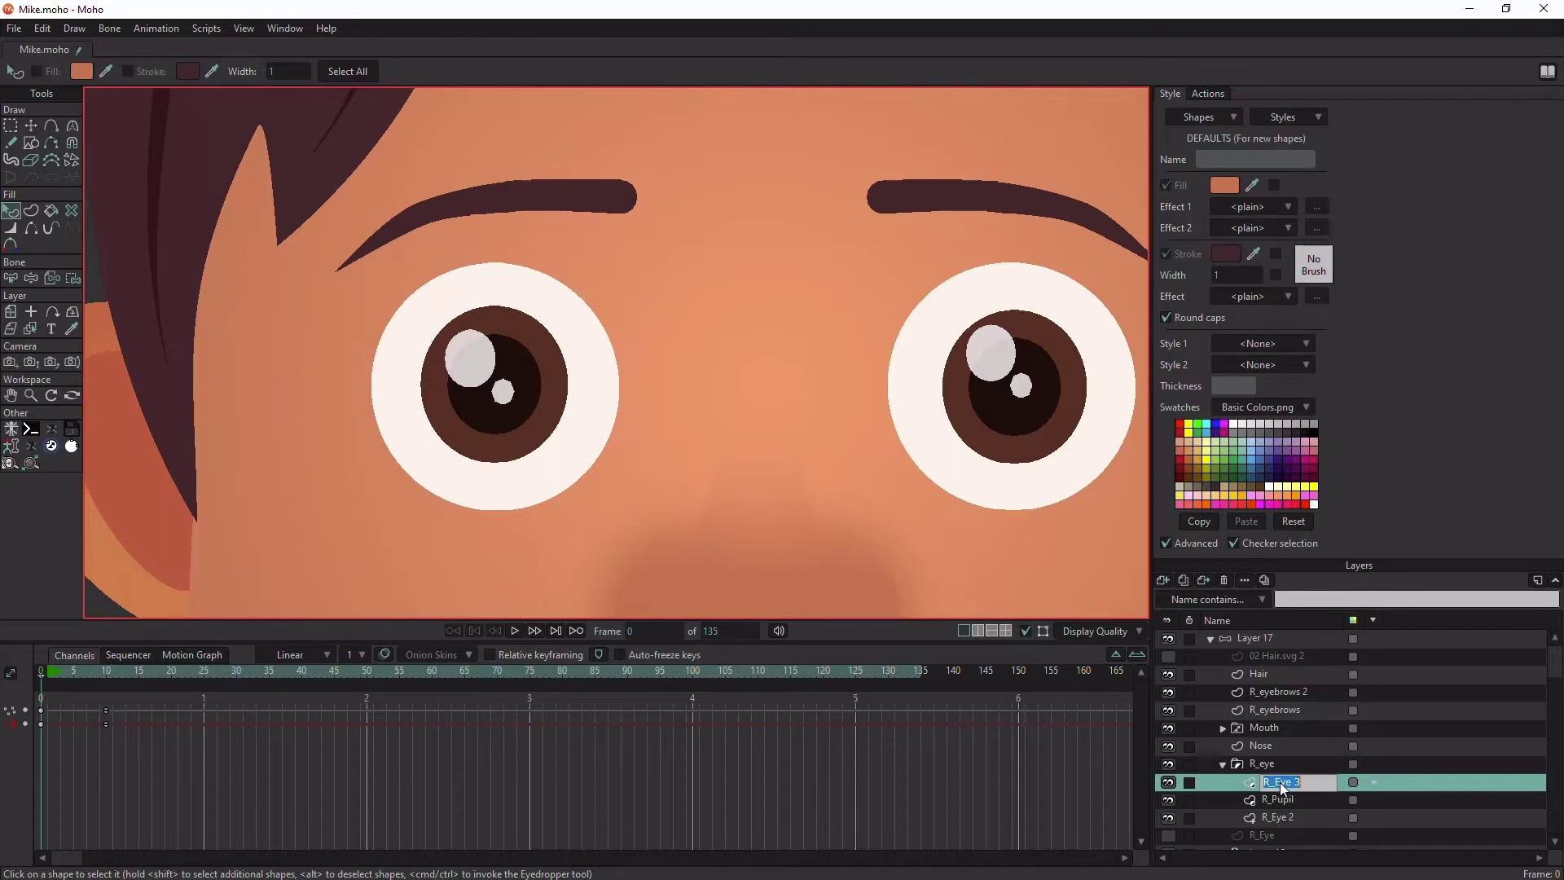
type("Upper Blink")
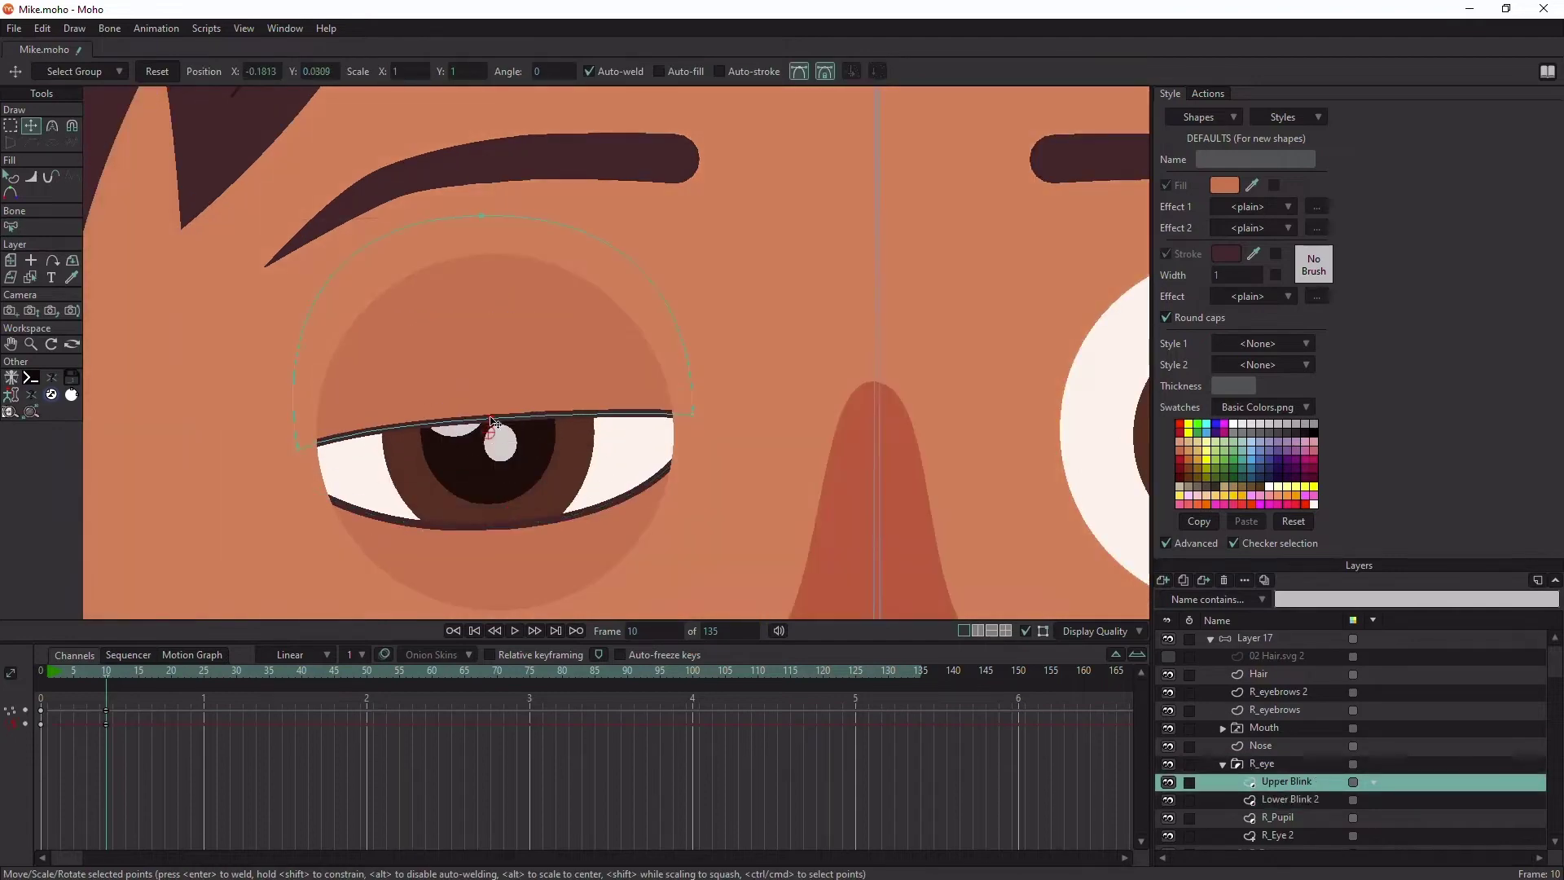
scroll(704, 383, "down", 5)
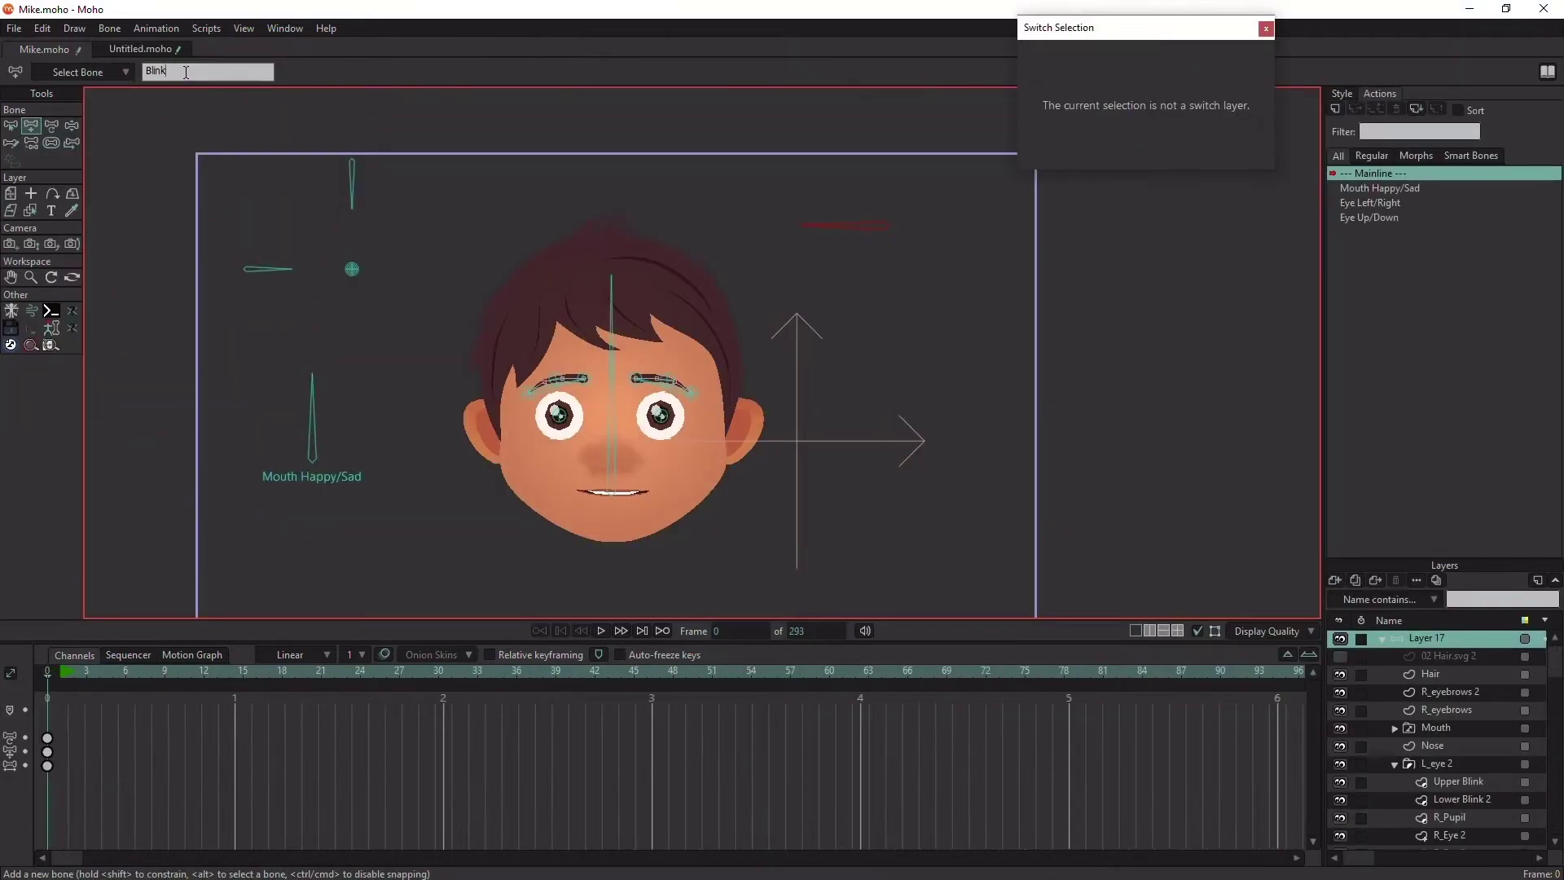
Step: Move the Blink bone up beside the hair and add a horizontal bone named L_Upper Blink below it
left_click(51, 125)
left_click_drag(884, 225, 732, 186)
key("a")
left_click_drag(956, 300, 864, 300)
left_click(182, 74)
type("L_Upper Blink")
Step: Move the eye control bones upward and the Mouth Happy/Sad bone down to make room beside the face
left_click(11, 125)
left_click_drag(91, 196, 371, 313)
key("t")
left_click_drag(251, 270, 249, 213)
key("b")
left_click(313, 461)
key("t")
left_click_drag(305, 467, 255, 601)
key("b")
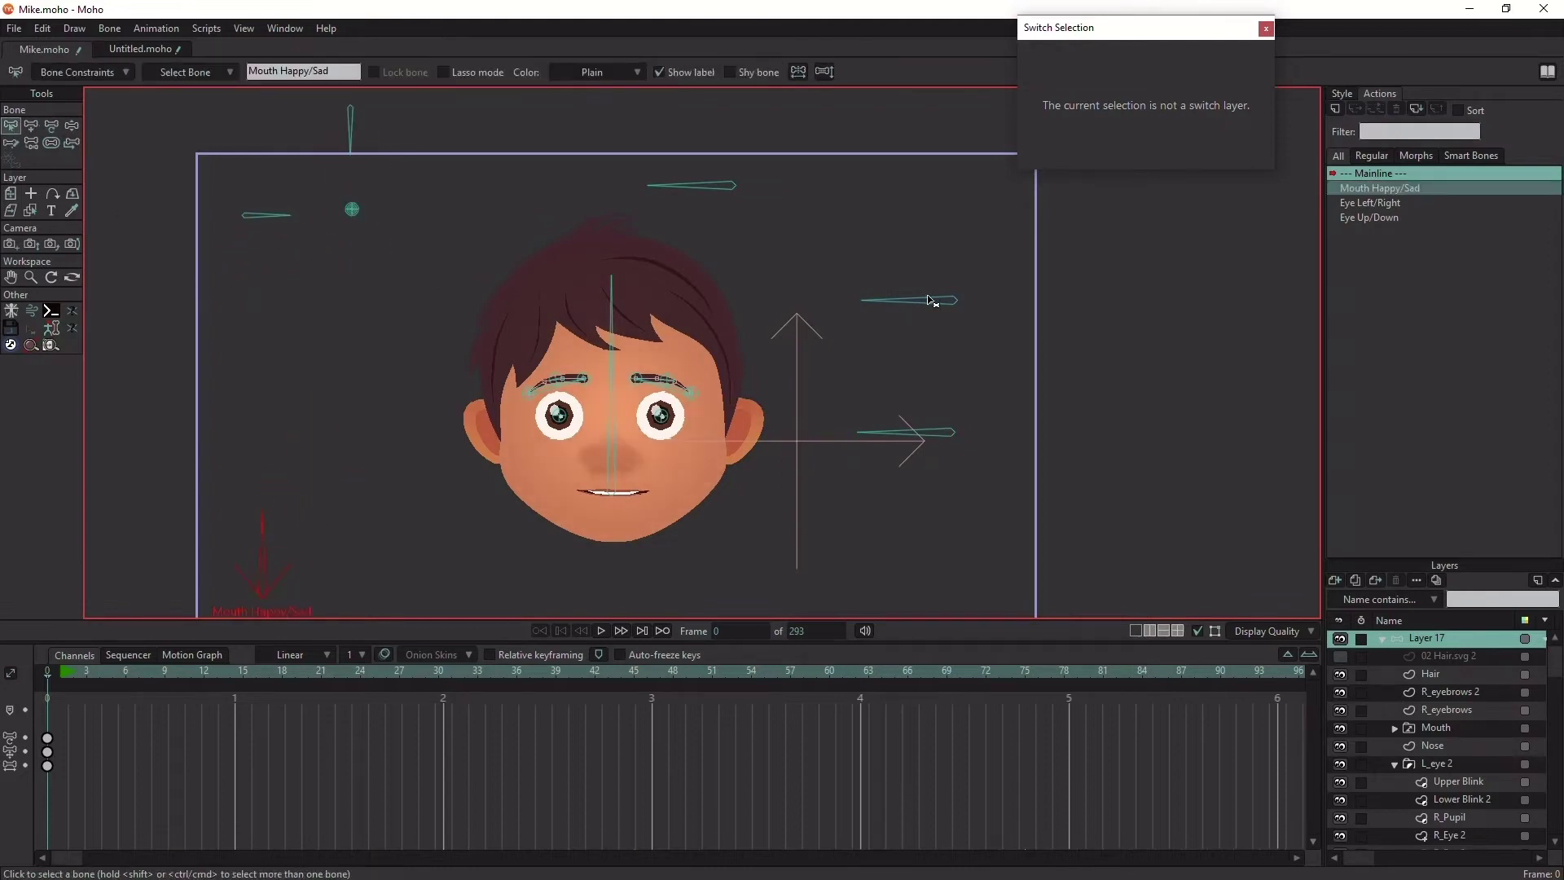
Step: Add two horizontal blink bones, one above the other, between the eye controls and the Mouth Happy/Sad bone
left_click(932, 304)
key("a")
left_click_drag(254, 303, 352, 303)
left_click_drag(261, 466, 372, 466)
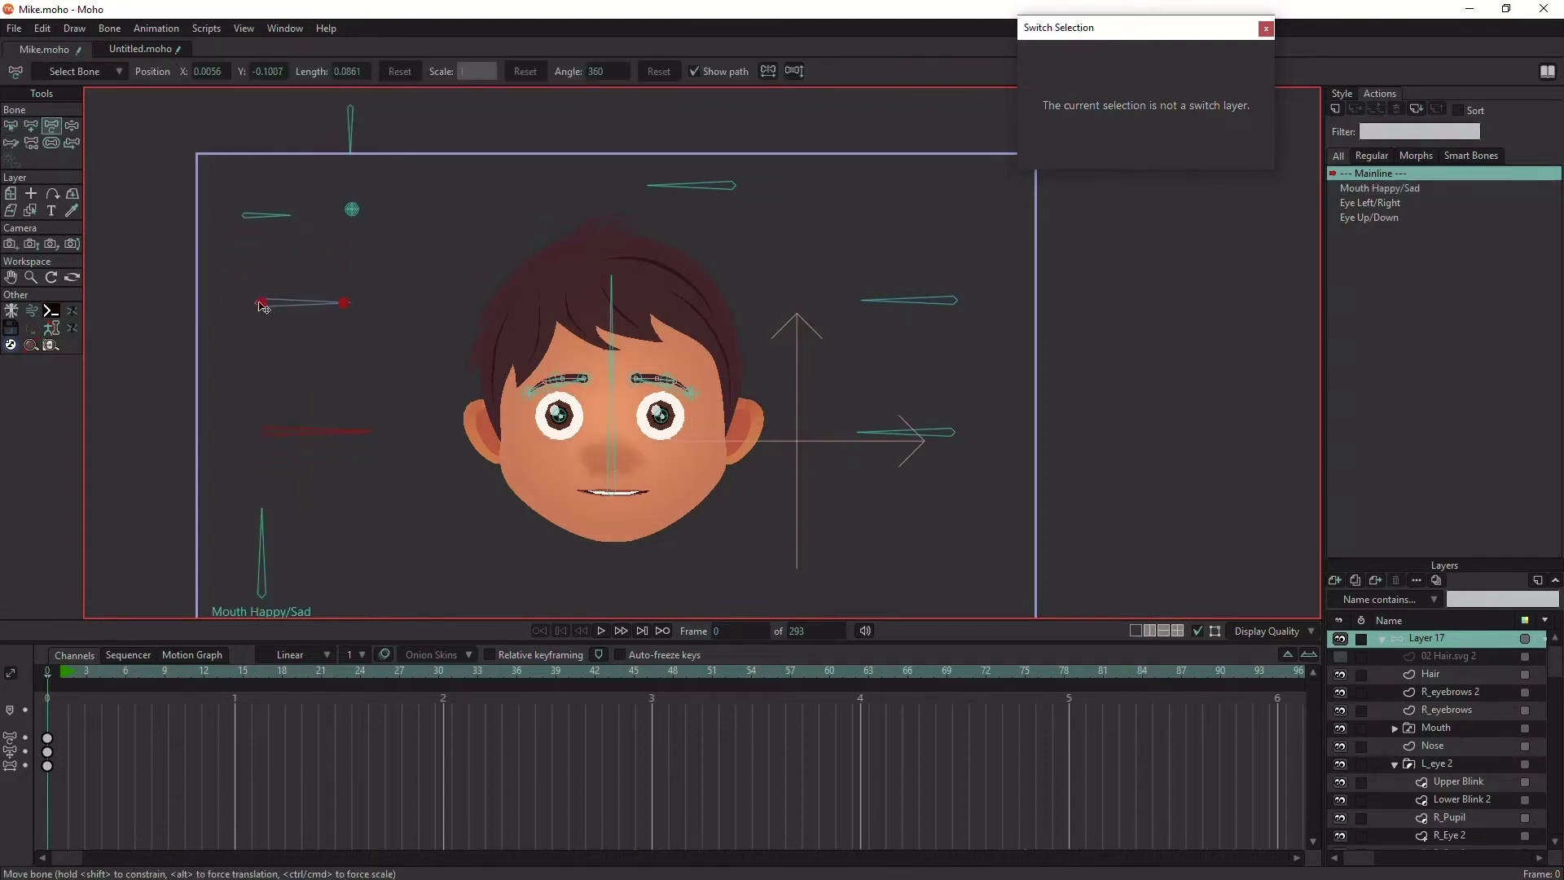
Step: Detach the new lower blink bone, L_Upper Blink and L_Lower Blink from their parent bones
key("p")
left_click(298, 433, "alt")
left_click(272, 420)
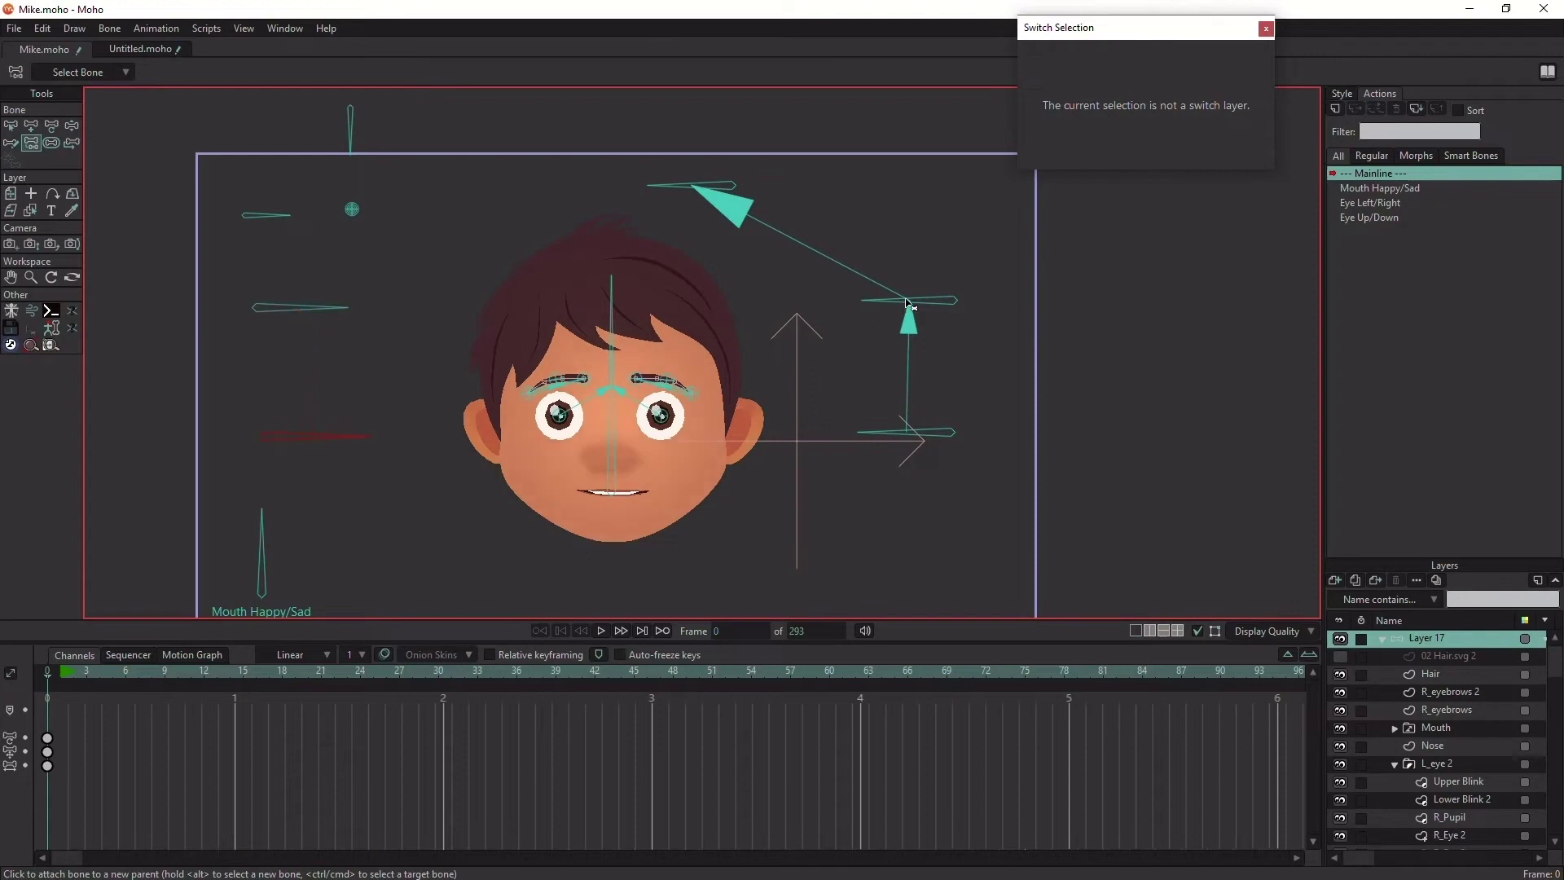
left_click(906, 300, "alt")
left_click(925, 348)
left_click(926, 430, "alt")
left_click(925, 392)
Step: Check the names of the two blink bones above Mouth Happy/Sad and rename the lower one as R_Lower Blink
left_click(12, 128)
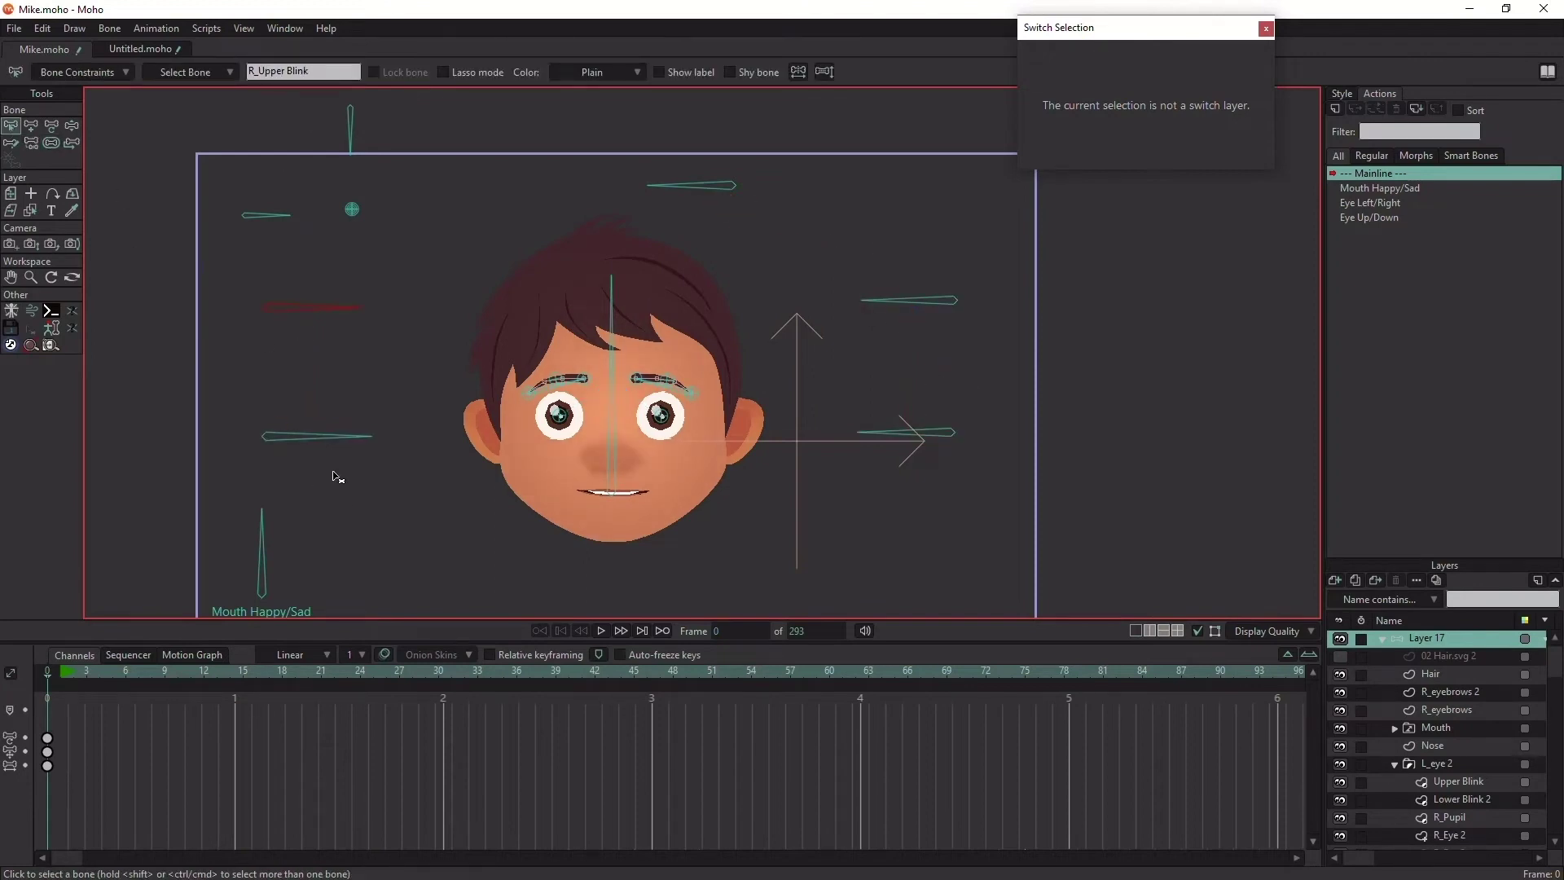
left_click(326, 436)
double_click(289, 70)
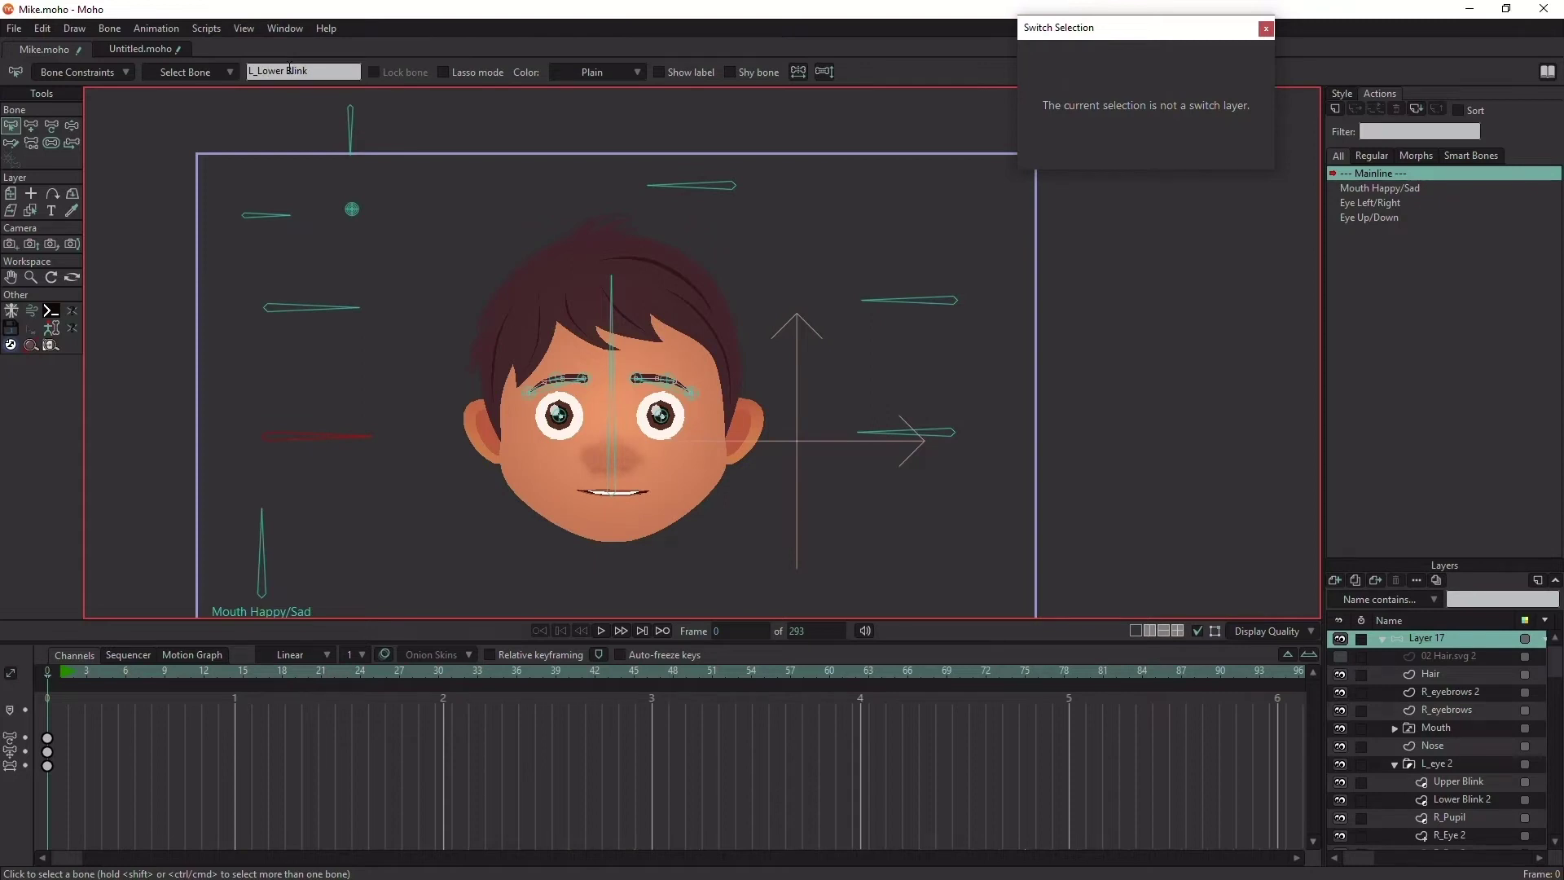
left_click(333, 314)
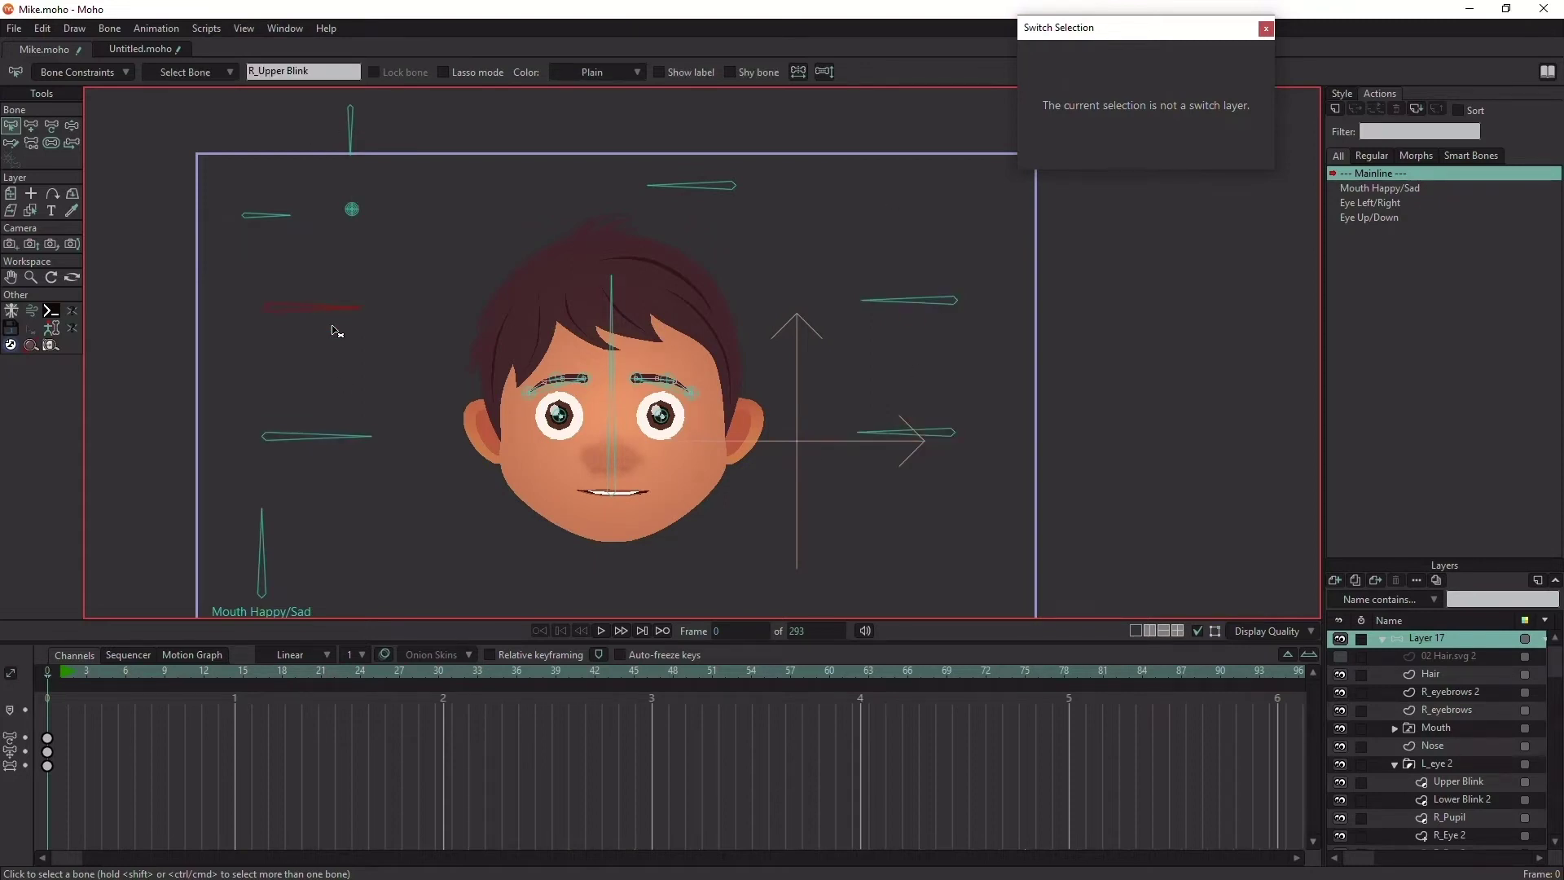
left_click(352, 437)
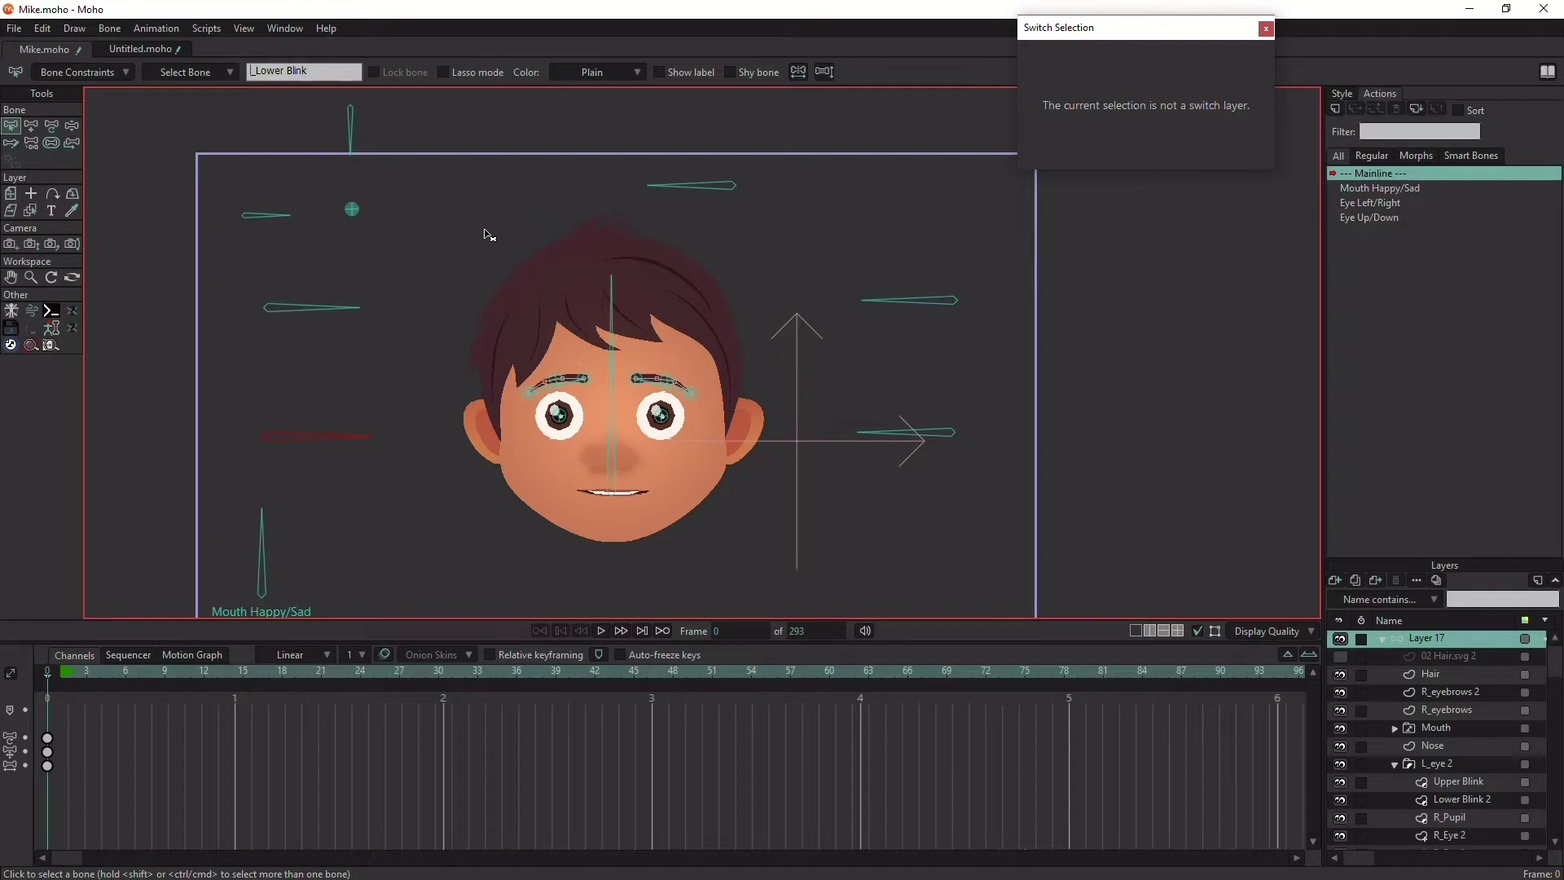
Step: Limit the rotation of the blink bones with angle constraints from -70 to 70 degrees
left_click(950, 433)
left_click(82, 72)
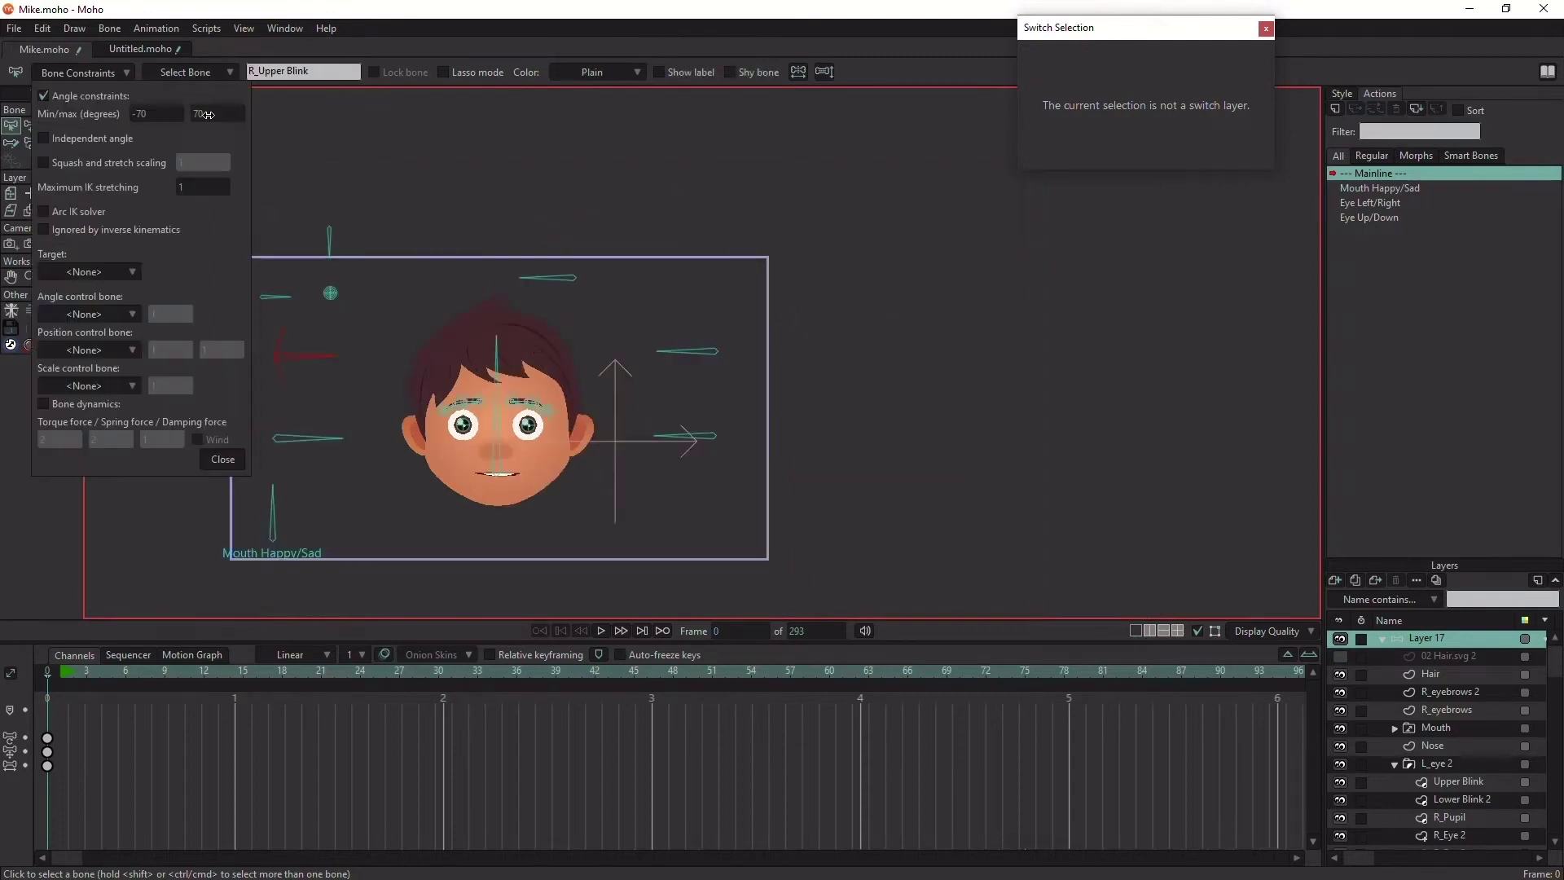
left_click(805, 412)
left_click(711, 439)
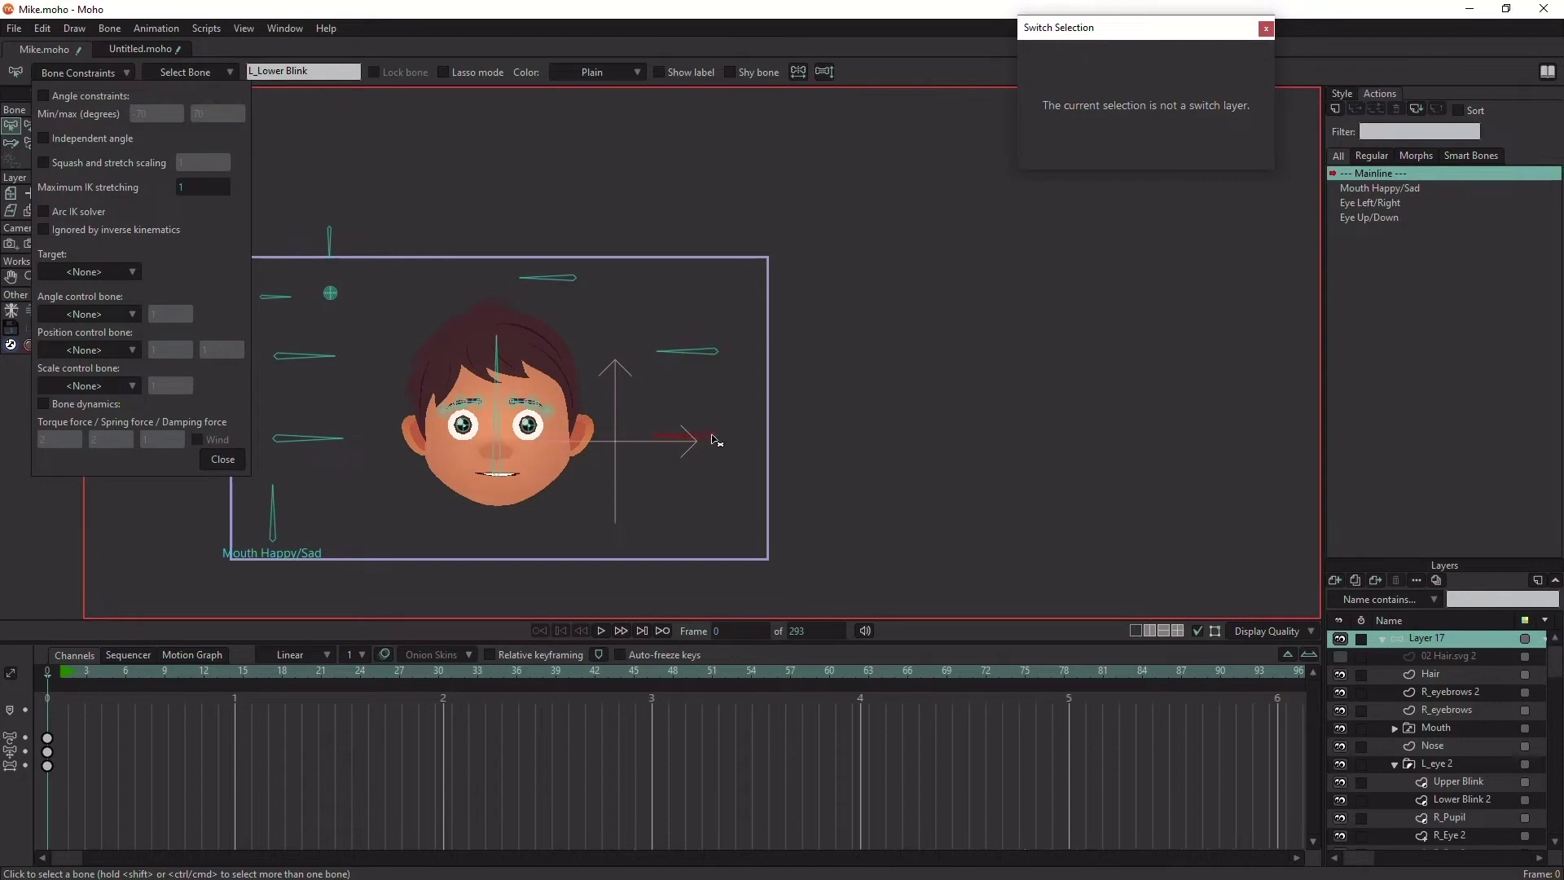
left_click(306, 438)
left_click(82, 72)
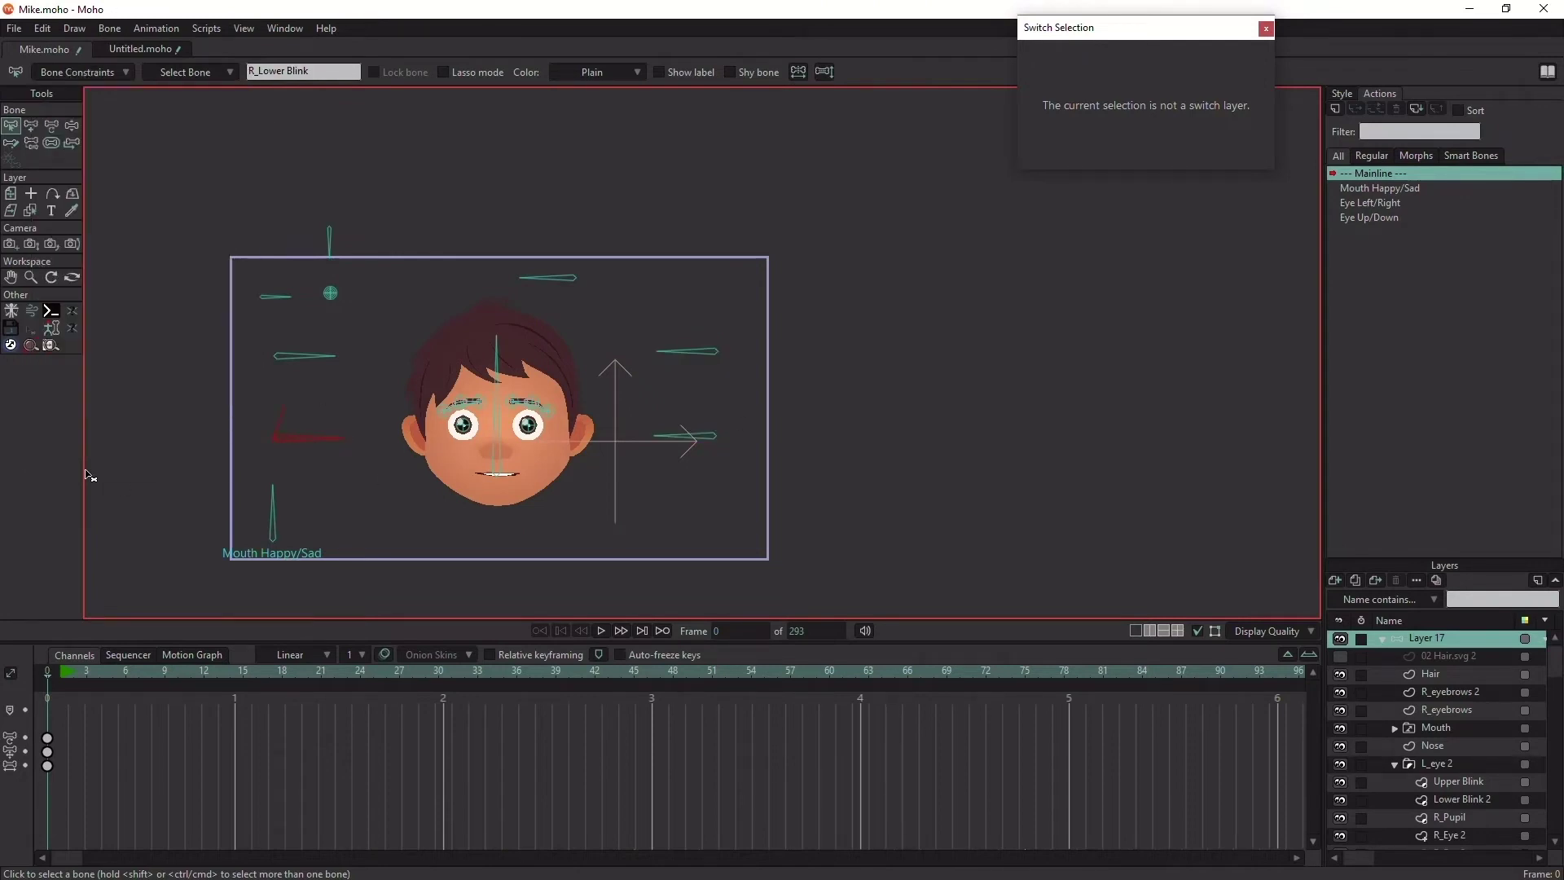
left_click(89, 476)
Step: Create a smart bone action for R_Upper Blink and rotate the bone to -70 degrees at frame 100
left_click(300, 359)
left_click(1335, 109)
left_click(971, 355)
left_click_drag(125, 674, 171, 675)
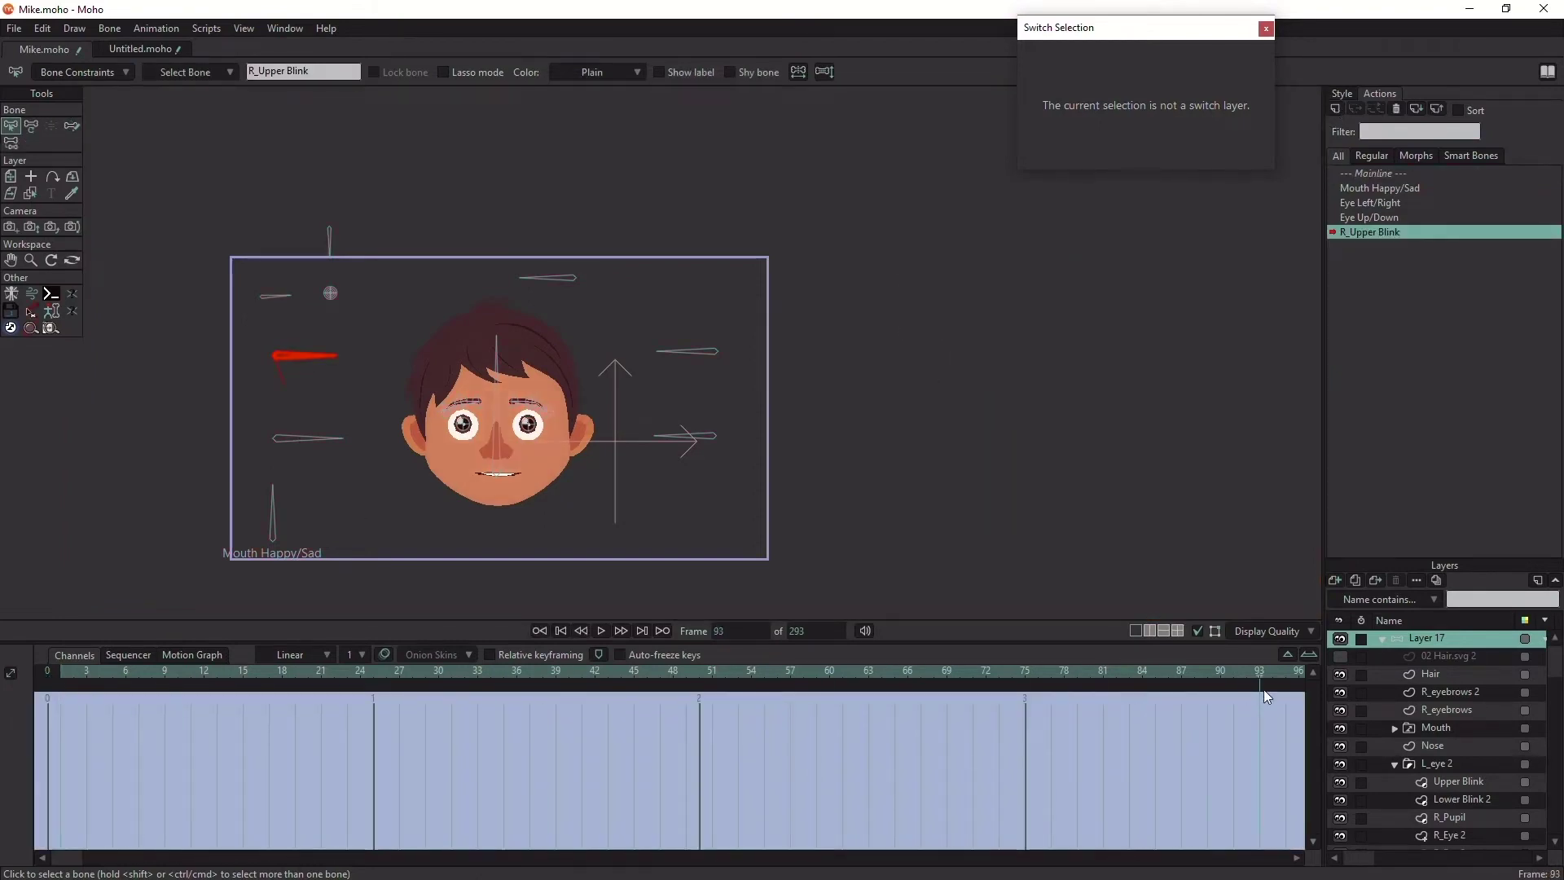
left_click_drag(1265, 695, 1025, 684)
left_click(31, 127)
left_click_drag(307, 357, 222, 434)
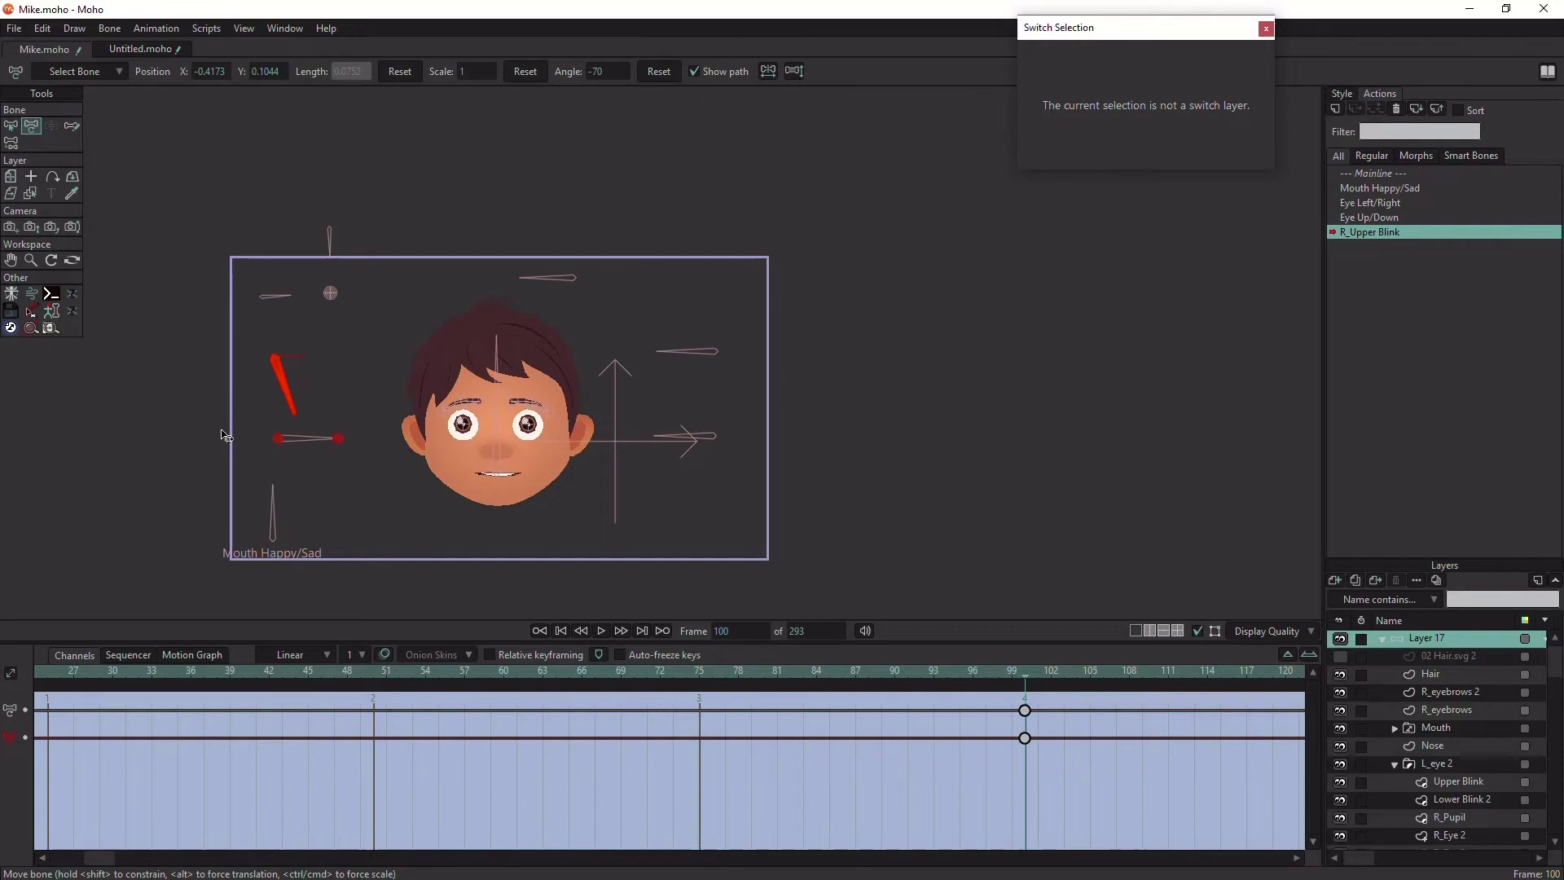
Step: In R_eye's Upper Blink layer, lower the eyelid edge at frame 100 until it covers the whole eye
scroll(471, 414, "up", 6)
left_click(1467, 783)
scroll(1467, 793, "down", 3)
left_click(1466, 765)
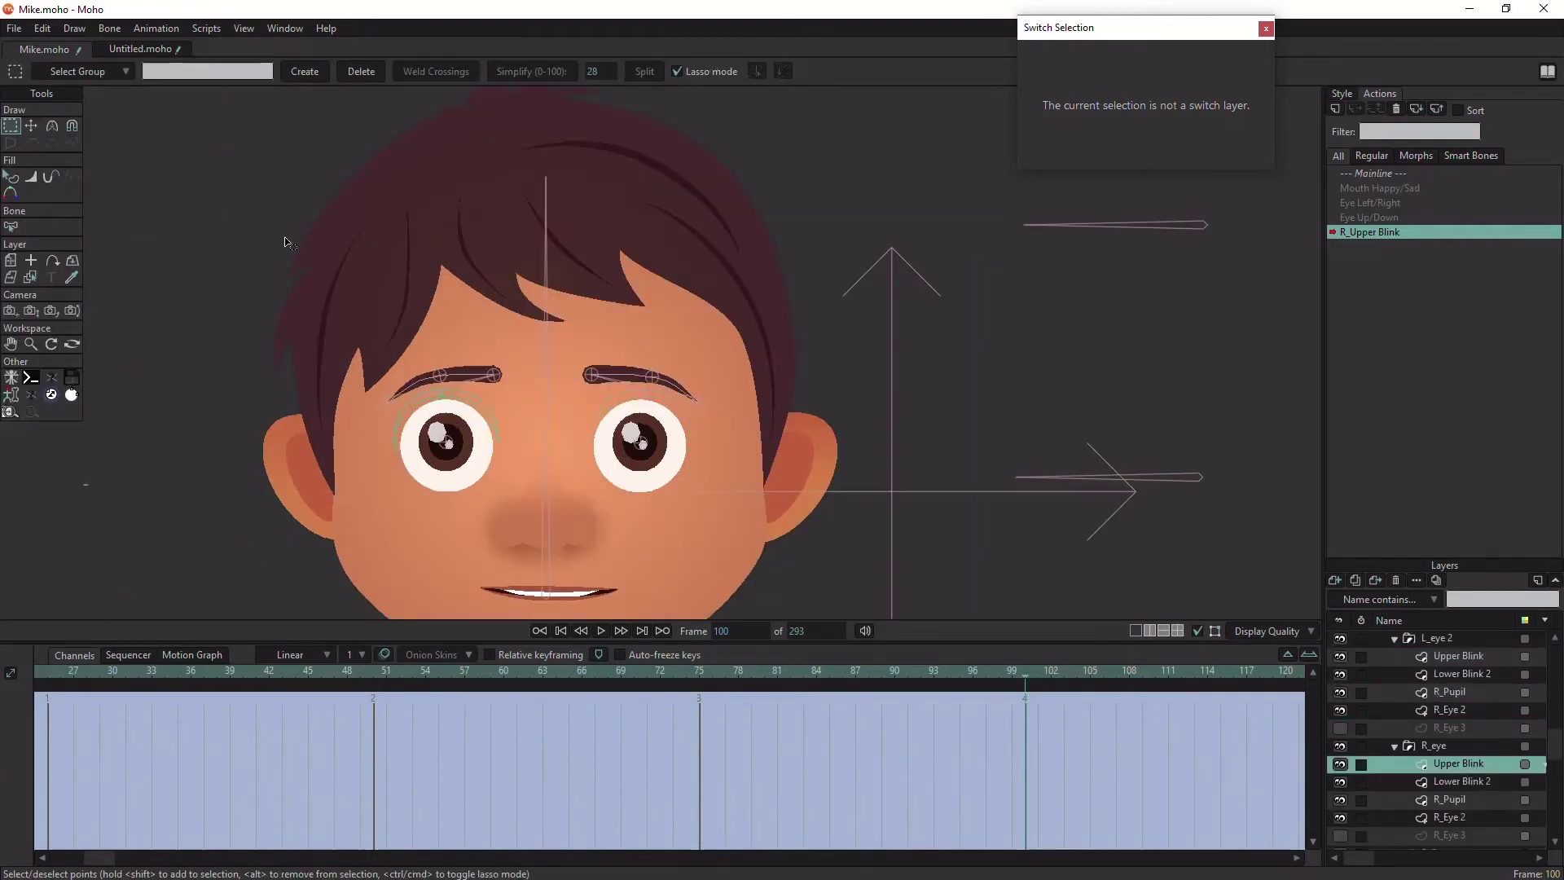
key("t")
left_click_drag(440, 412, 450, 474)
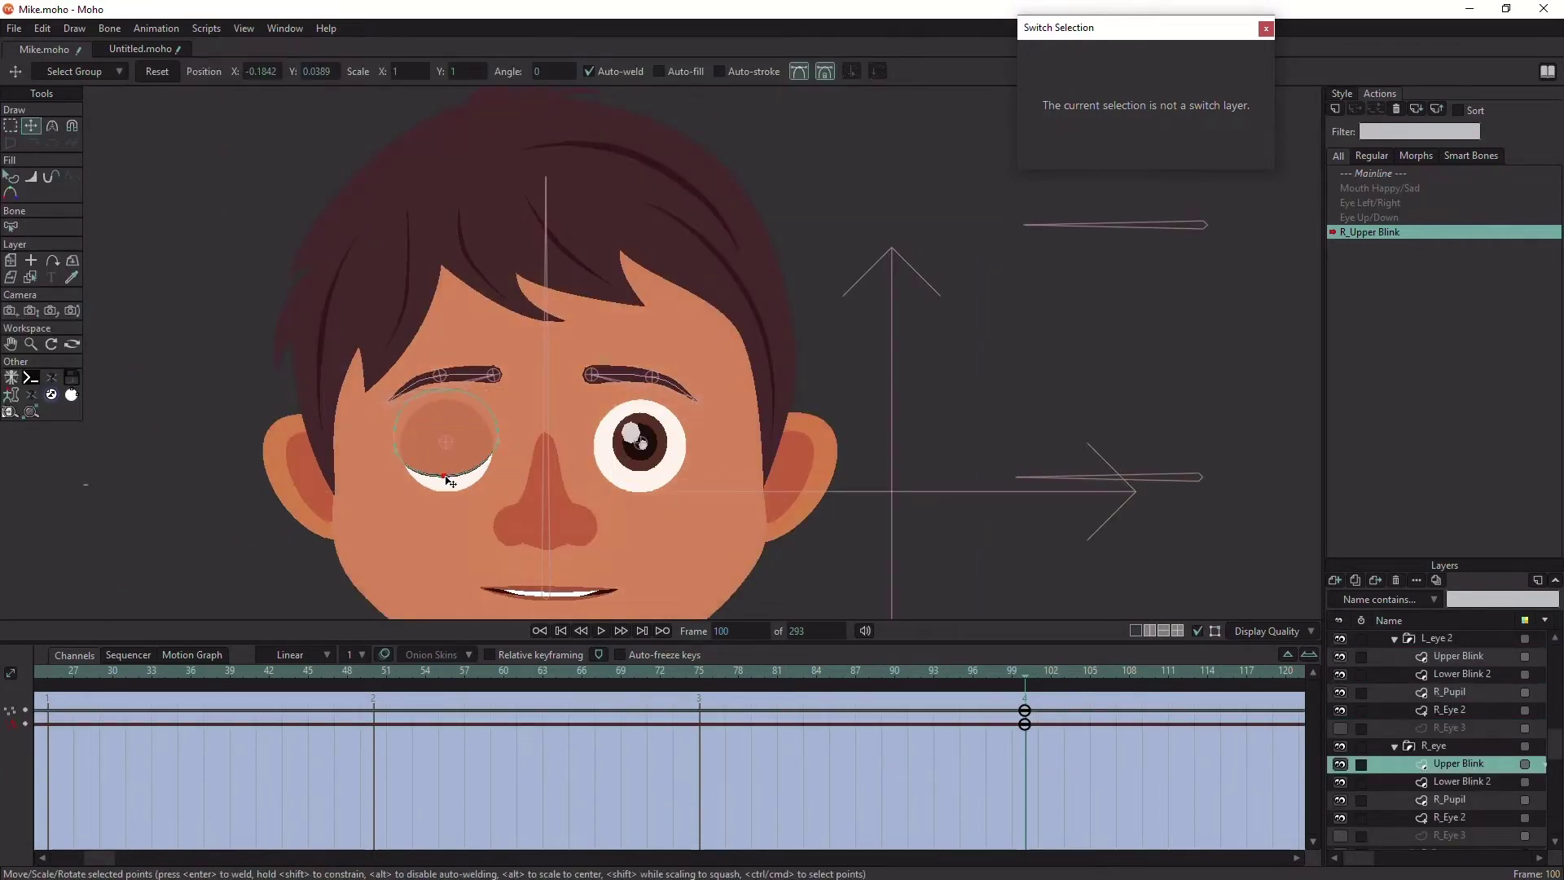
left_click_drag(575, 473, 593, 503)
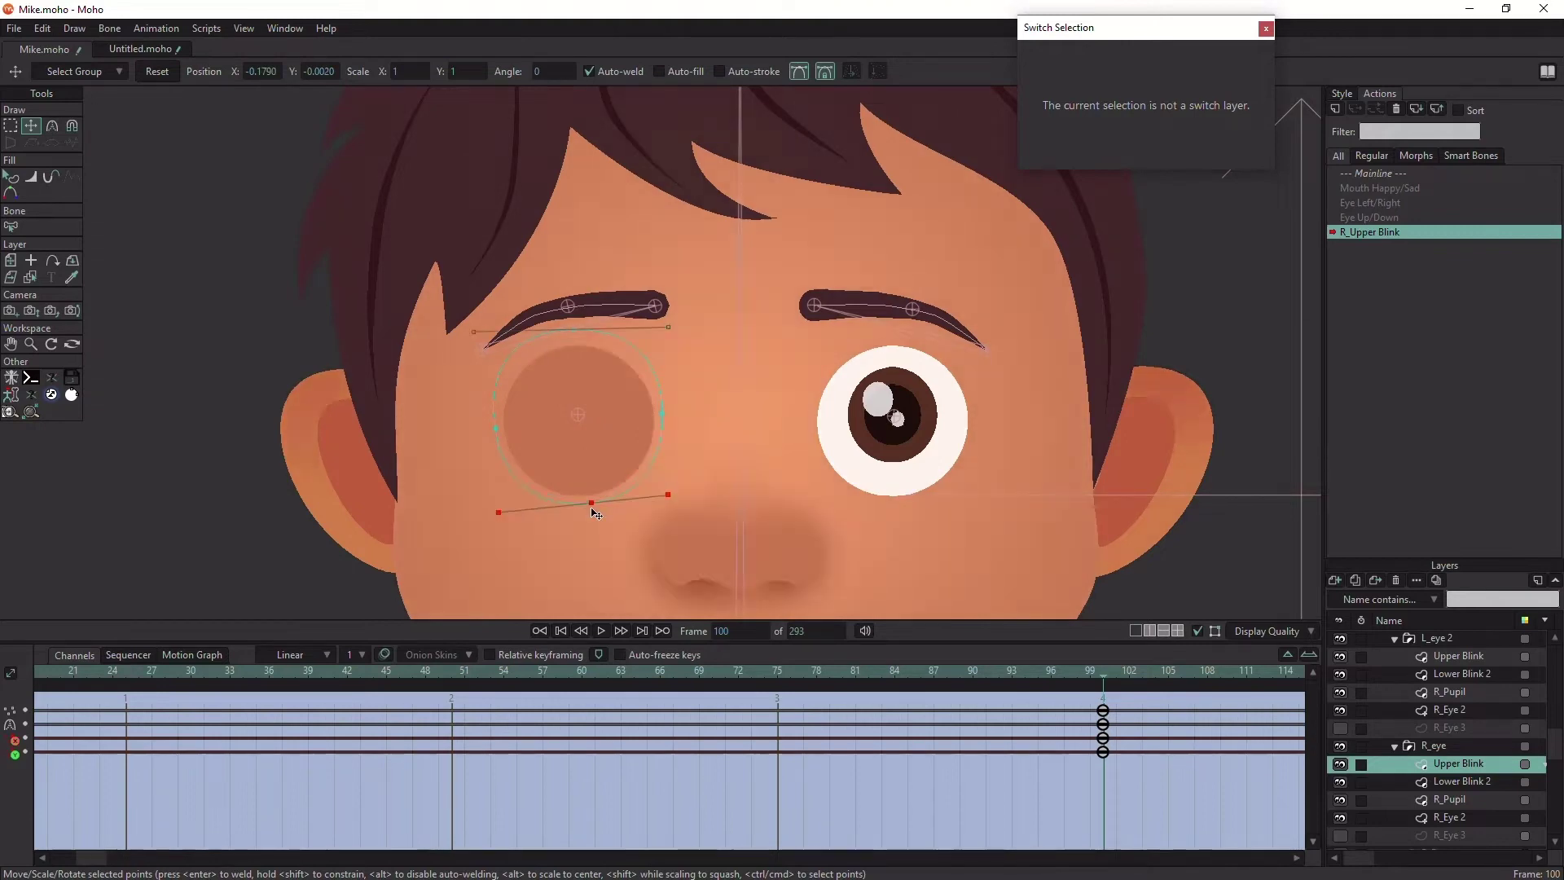
Step: Adjust the closed upper eyelid's curve handle in R_eye and scrub the action to check the blink
left_click_drag(499, 514, 500, 509)
left_click_drag(1103, 671, 795, 658)
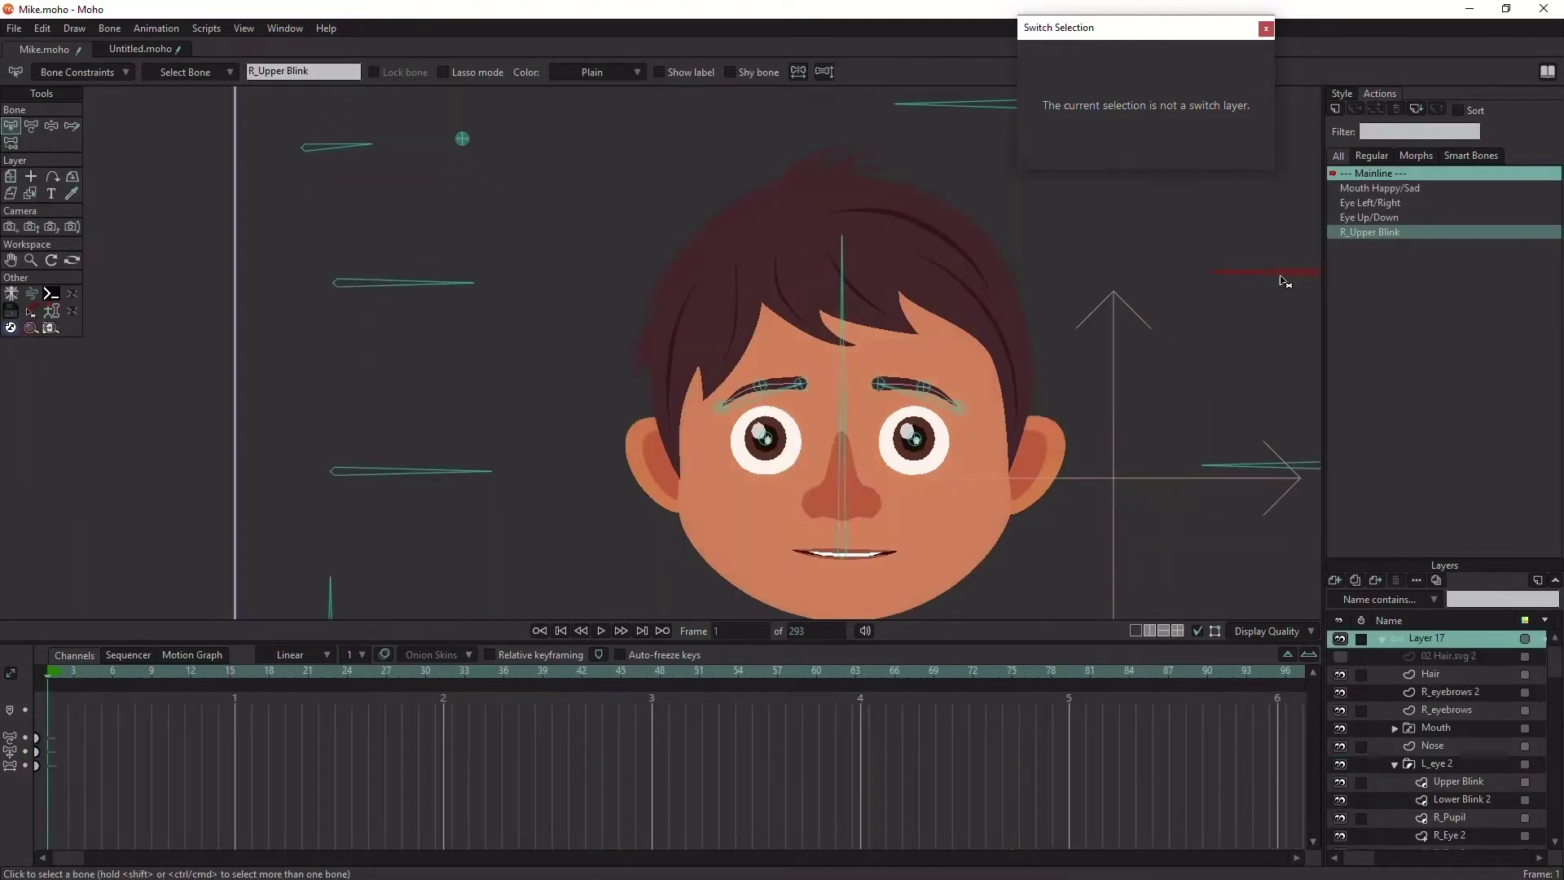
Step: Create a smart bone action for L_Upper Blink and lower L_eye 2's upper eyelid at frame 100 until it covers the eye
left_click(1371, 173)
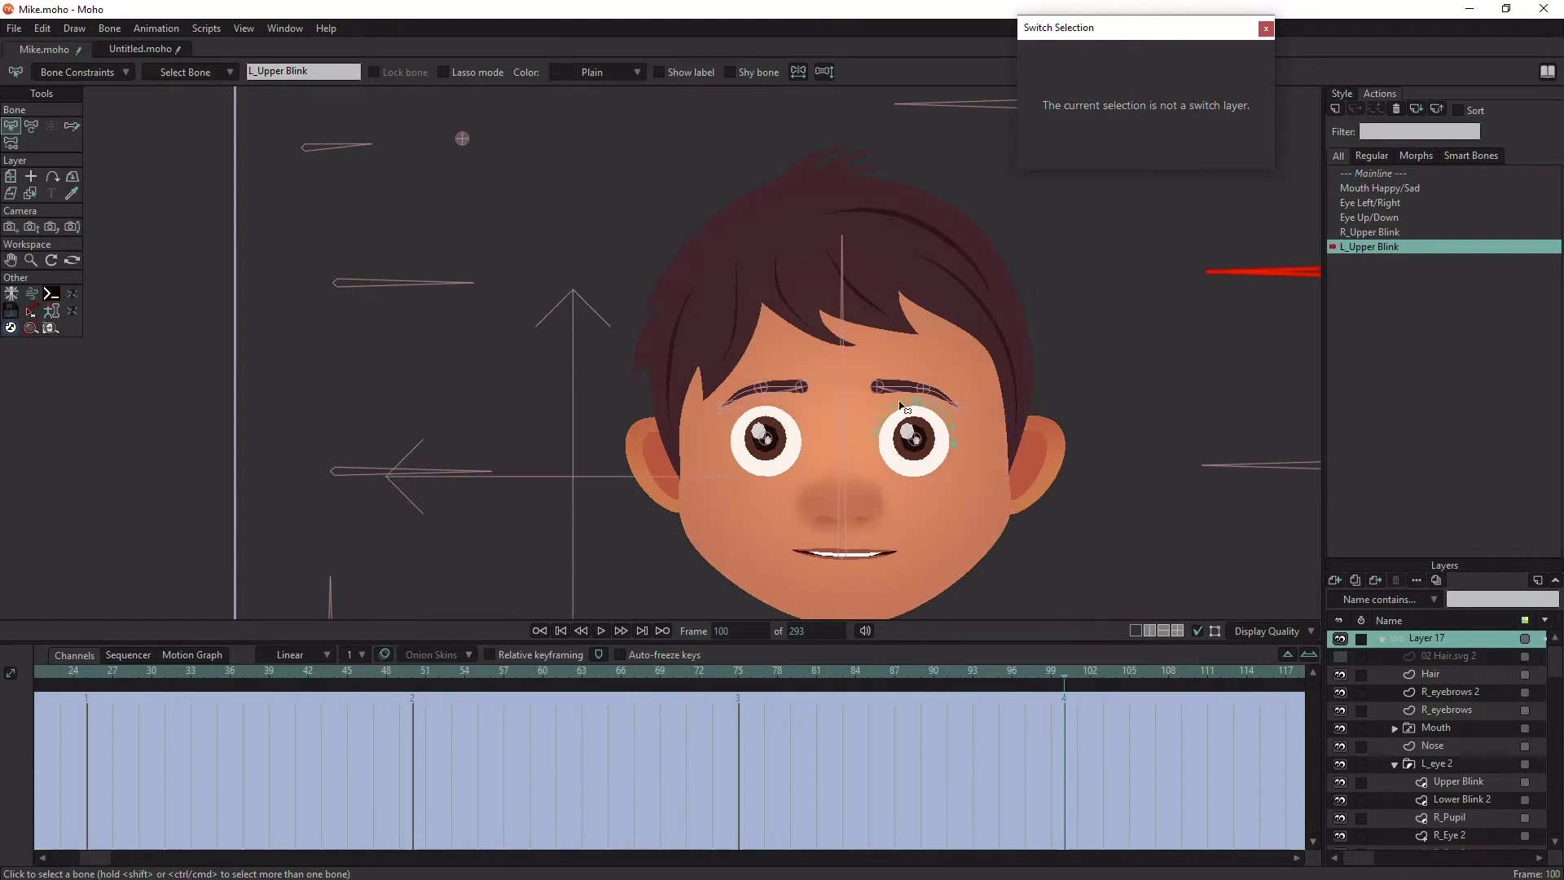
right_click(900, 405, "alt")
left_click(11, 127)
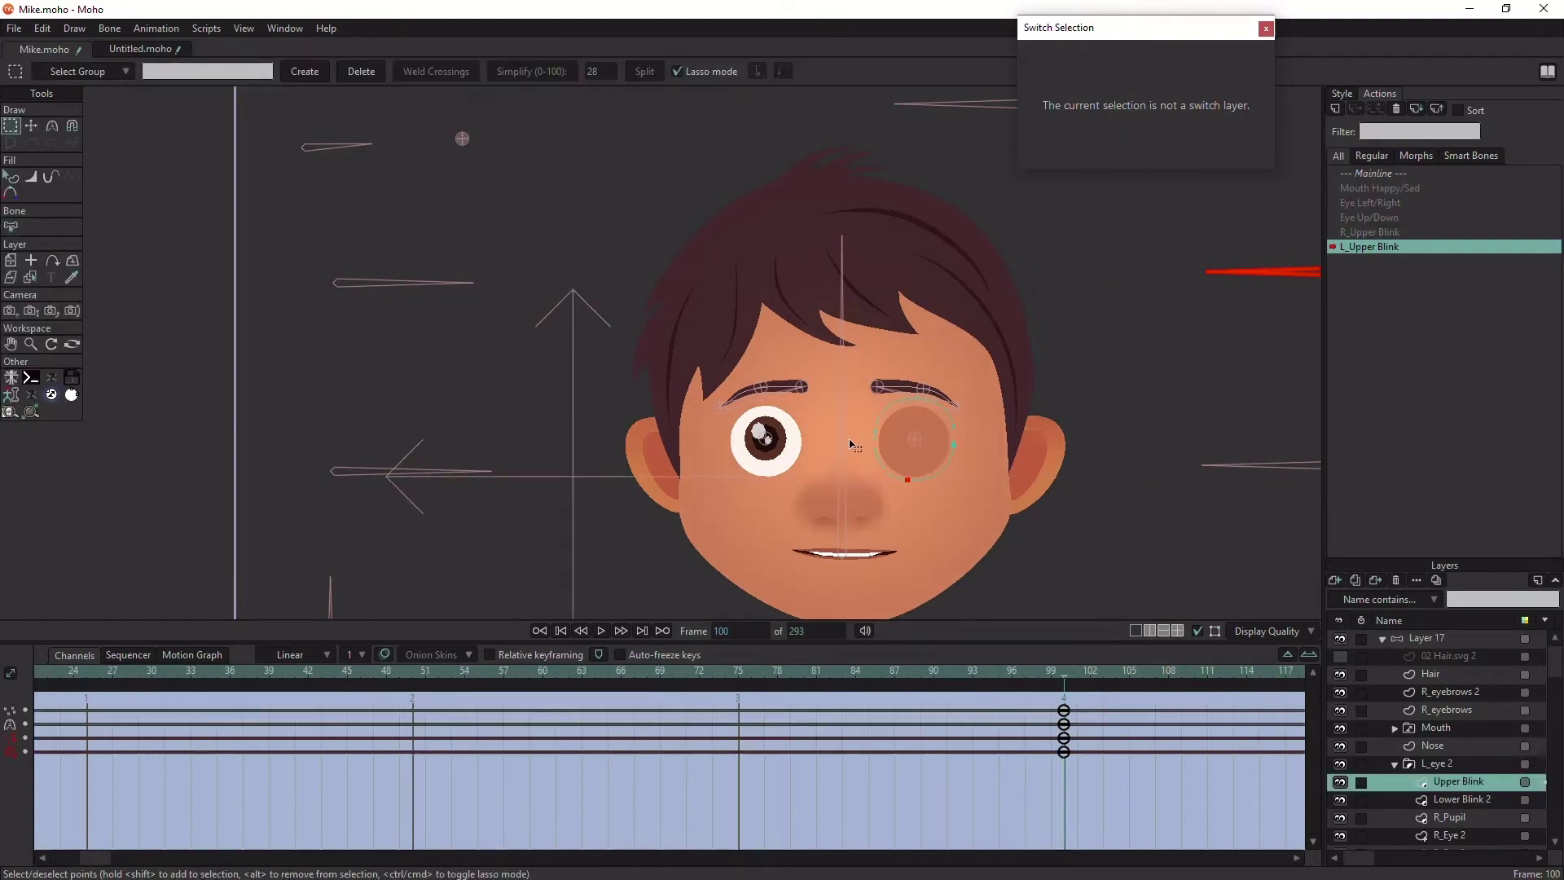
left_click_drag(850, 442, 634, 444)
Step: Rotate the L_Upper Blink bone downward at frame 100 of its action and scrub through the motion
left_click(1427, 641)
left_click(32, 126)
left_click_drag(1011, 275, 1123, 383)
mouse_move(1060, 675)
left_mouse_down()
mouse_move(208, 711)
mouse_move(1077, 685)
left_mouse_up()
Step: In the R_Lower Blink action, raise the eyelid edge of R_eye's Lower Blink 2 layer at frame 100
scroll(571, 227, "down", 4)
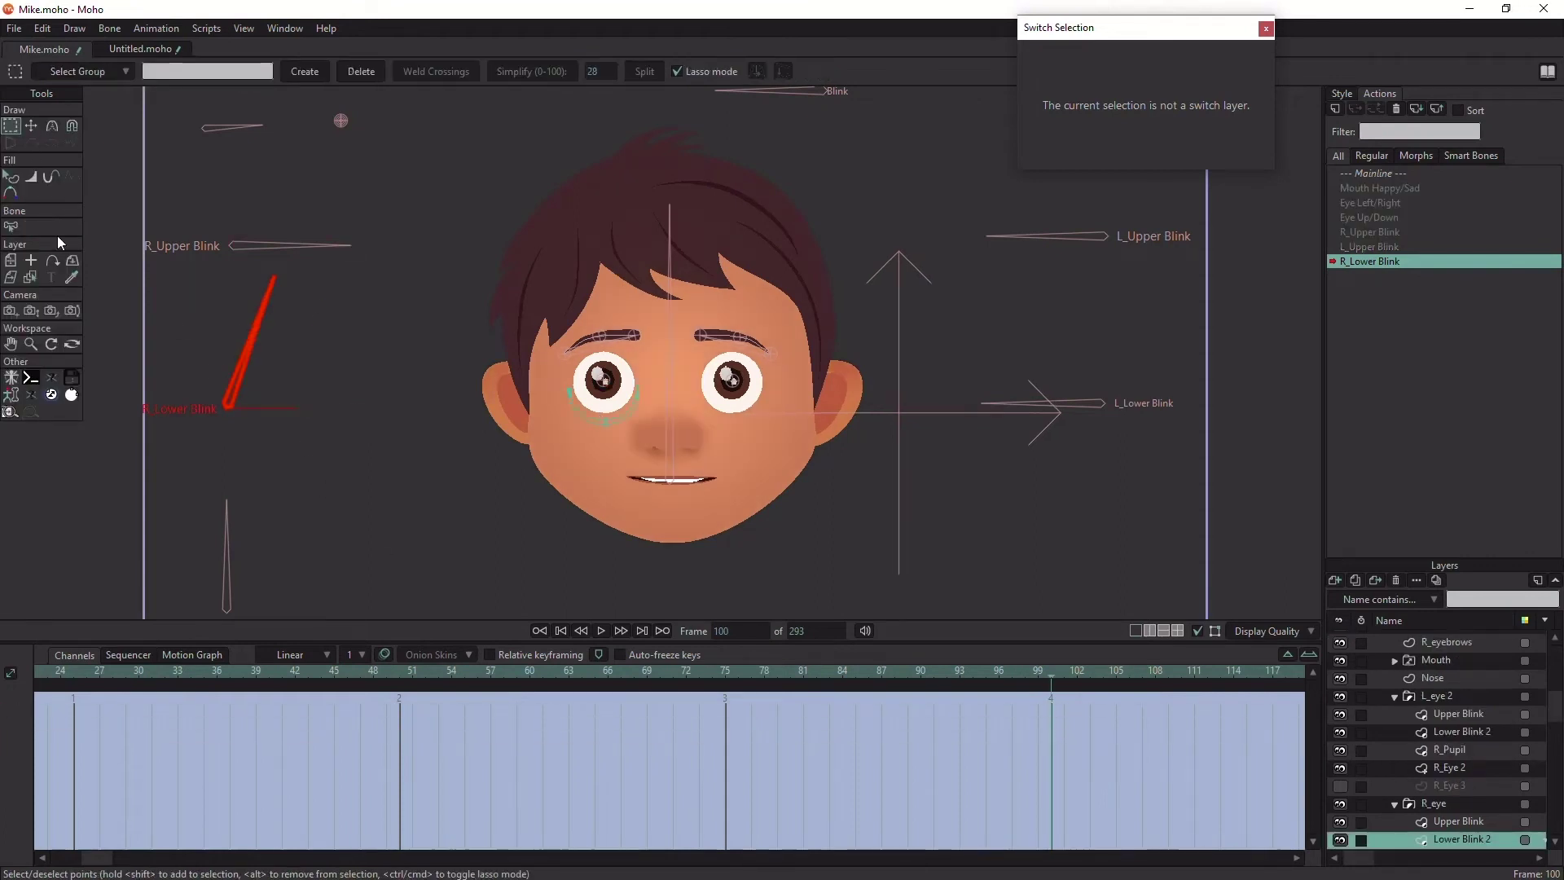
key("t")
scroll(638, 395, "up", 3)
left_click_drag(547, 445, 548, 397)
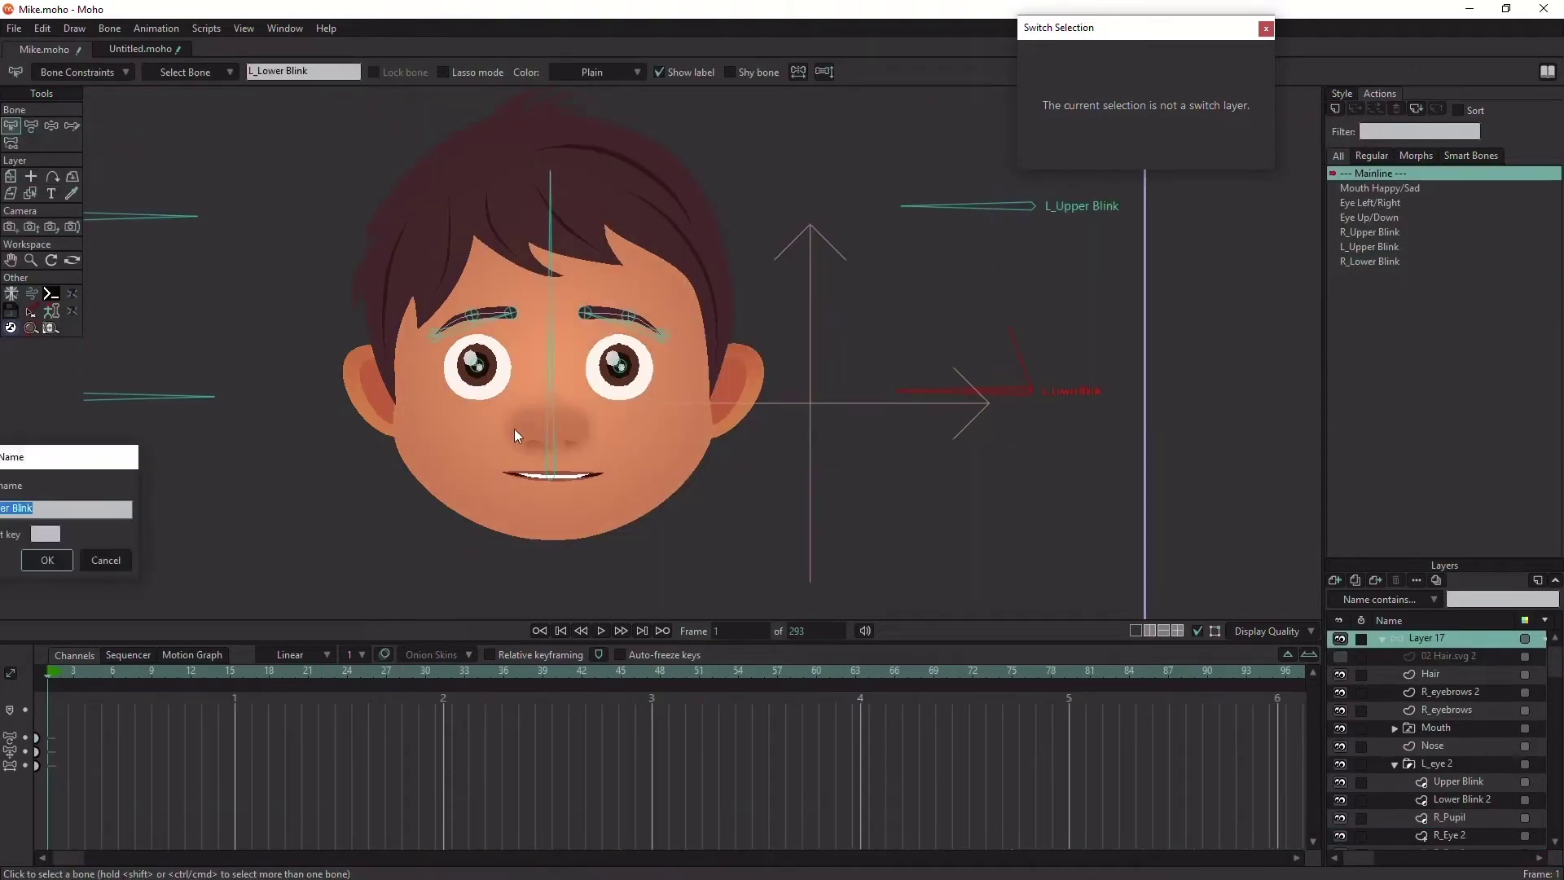
Step: Create a smart bone action for L_Lower Blink, rotate the bone upward at frame 100 and select L_eye 2's lower lid
left_click(1116, 719)
left_click(1117, 718)
key("t")
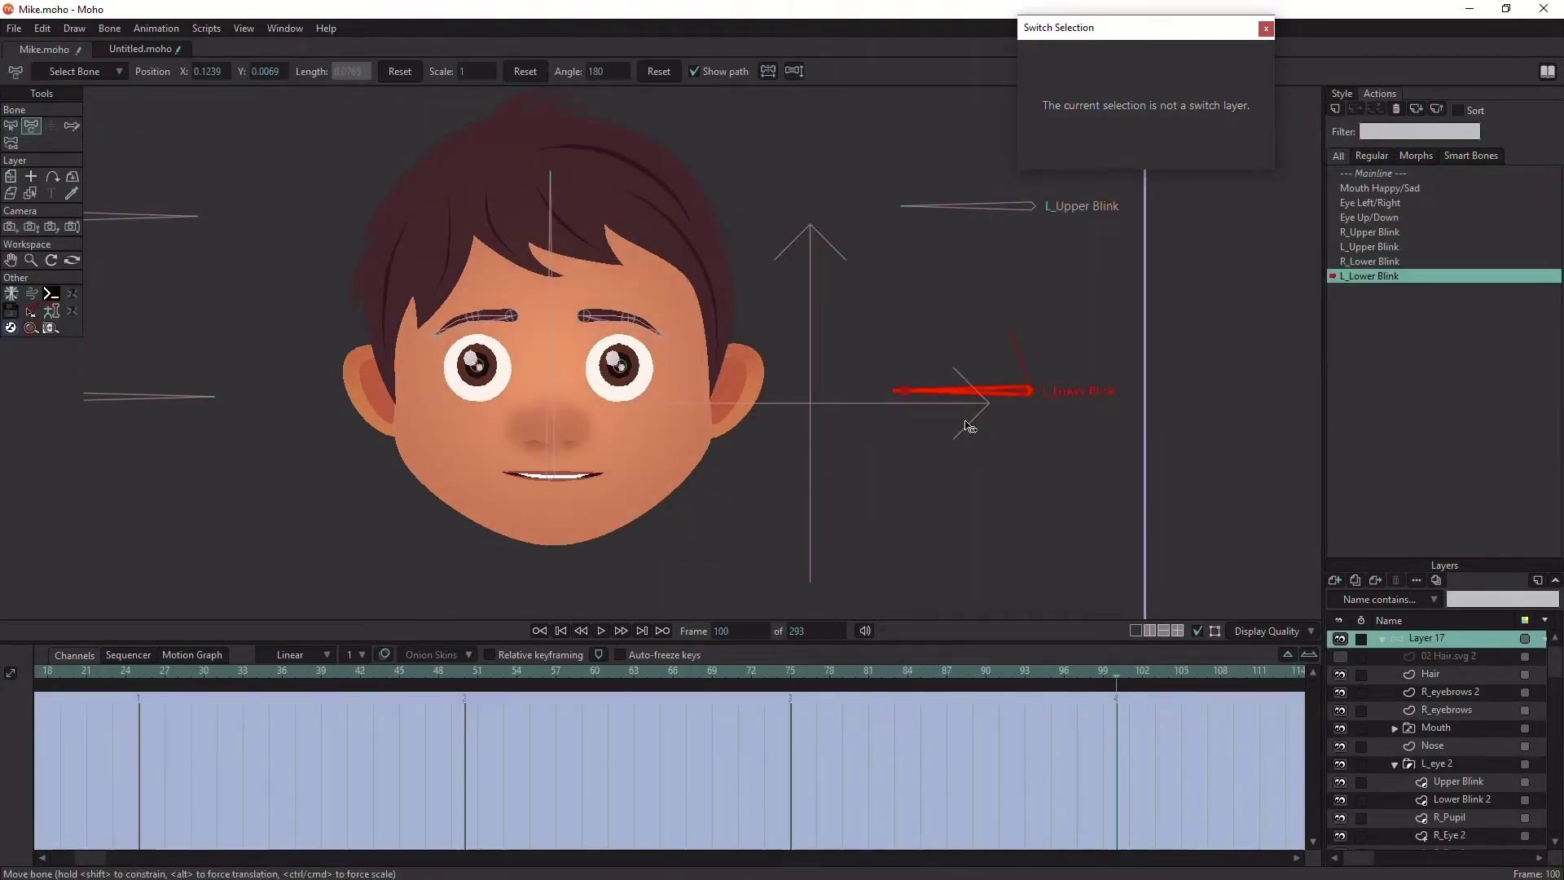
left_click_drag(956, 392, 1013, 310)
right_click(626, 407, "alt")
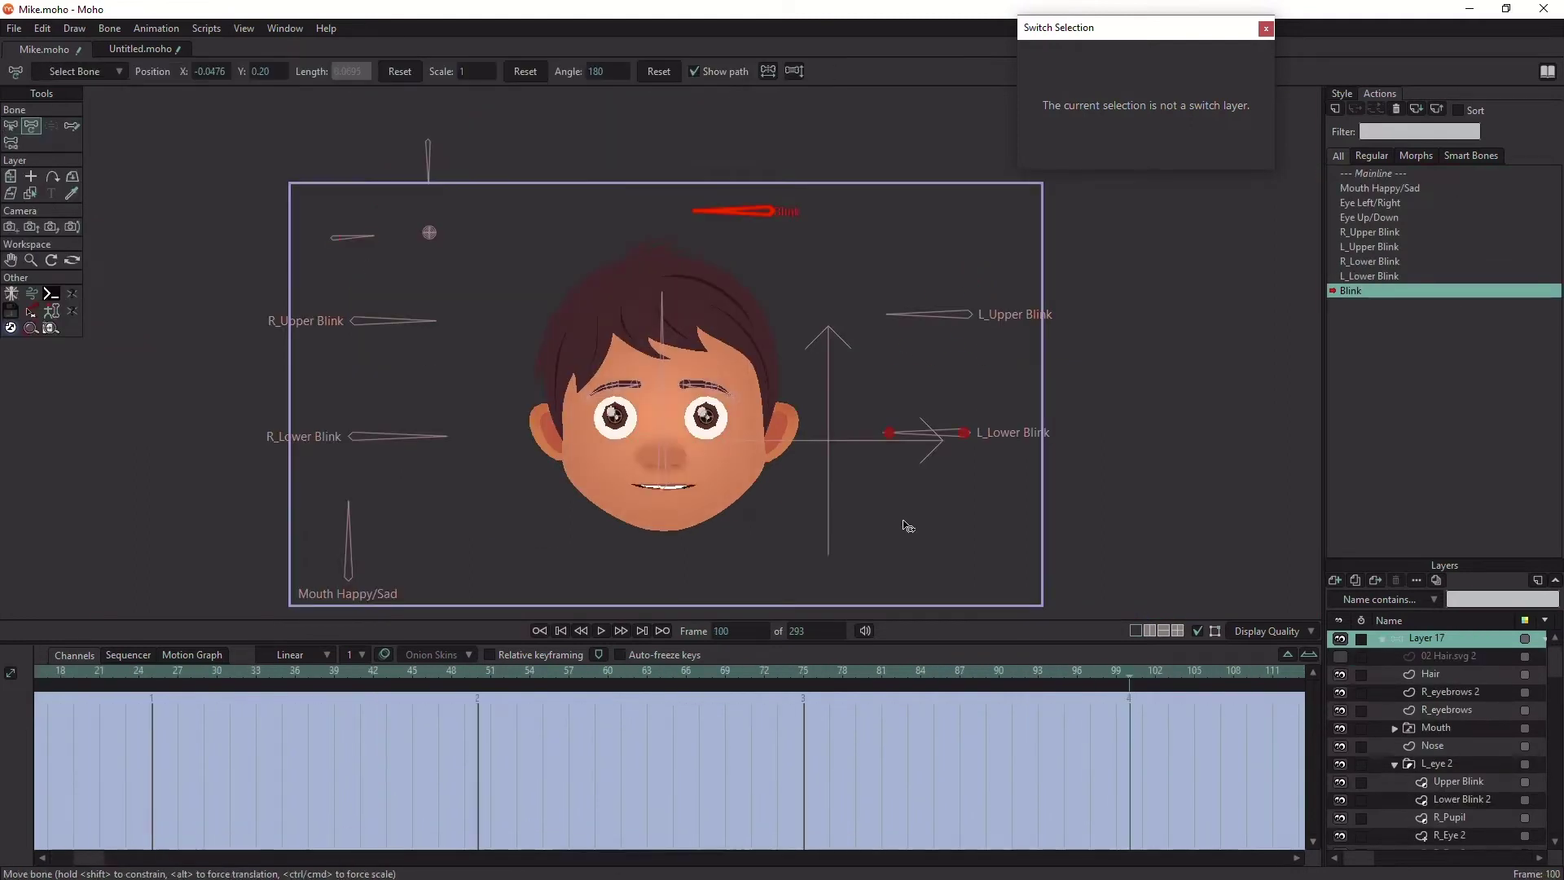
Step: Limit the Blink bone's rotation with angle constraints and rotate it to 250 degrees at frame 100 of its action
left_click_drag(709, 211, 752, 273)
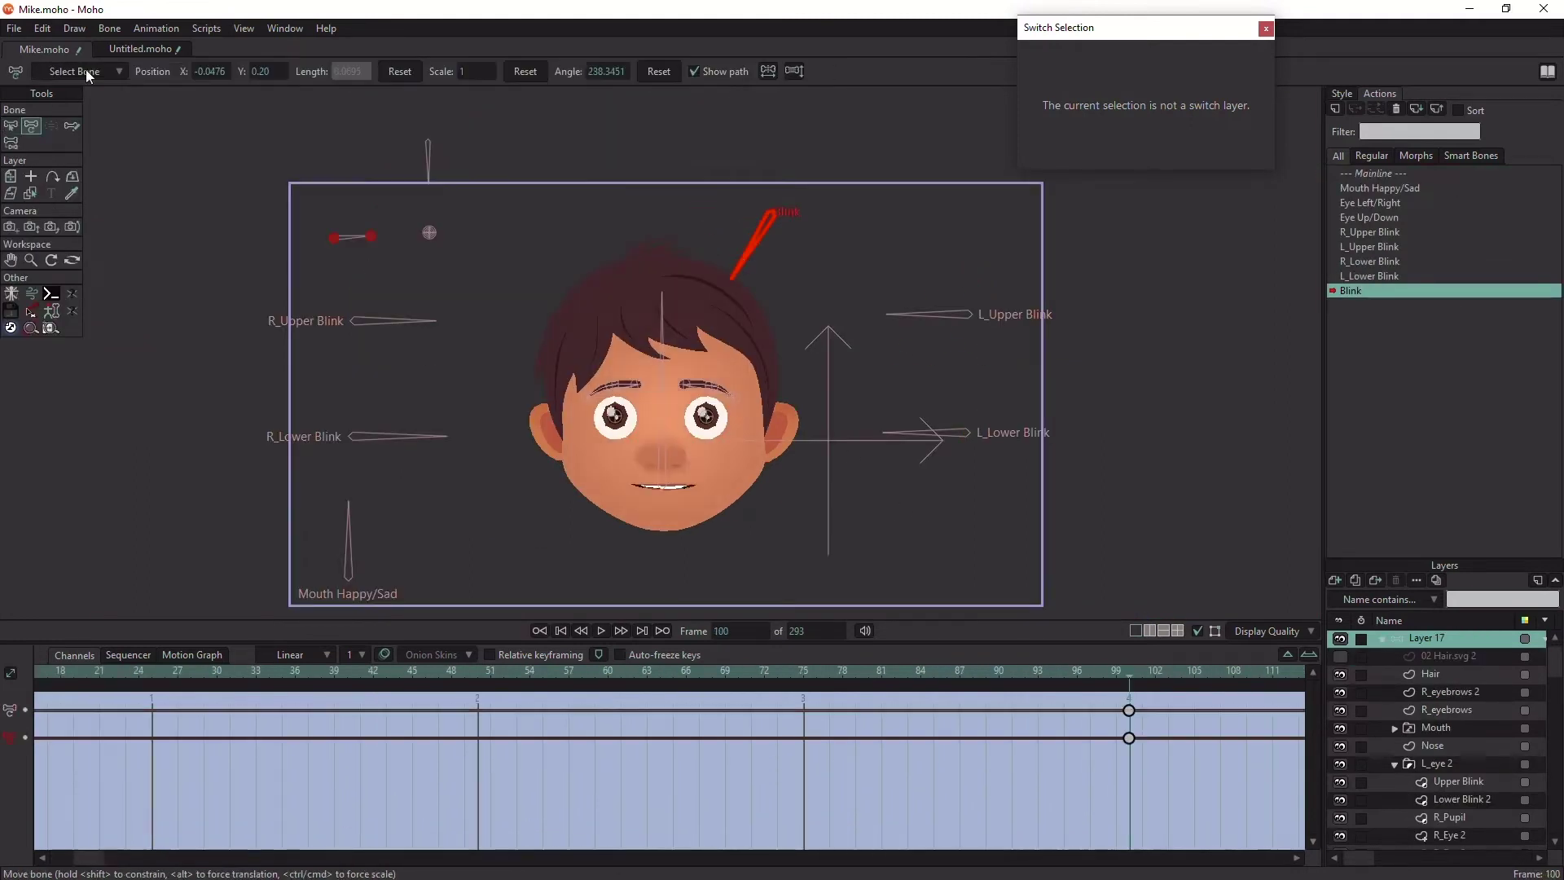
key("b")
left_click(69, 71)
left_click(29, 92)
left_click(149, 112)
left_click(430, 163)
key("t")
left_click_drag(862, 528, 849, 528)
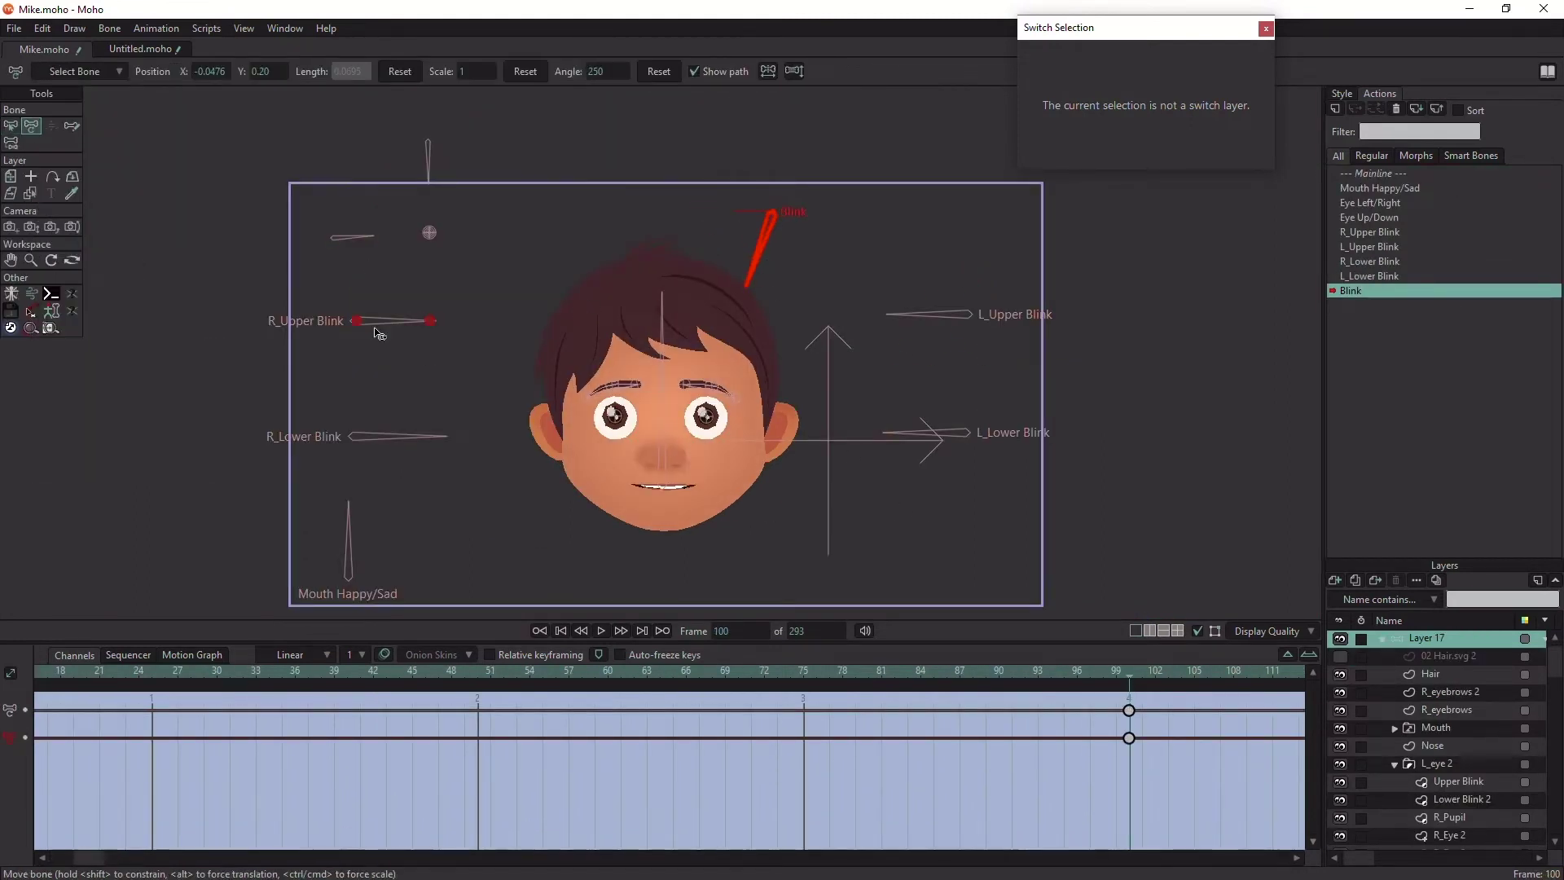
Step: In the Blink action at frame 100, rotate R_Upper Blink down and R_Lower Blink up to close R_eye
left_click_drag(375, 332, 399, 371)
scroll(489, 391, "up", 5)
left_click_drag(408, 462, 308, 310)
left_click(326, 363)
scroll(163, 326, "down", 2)
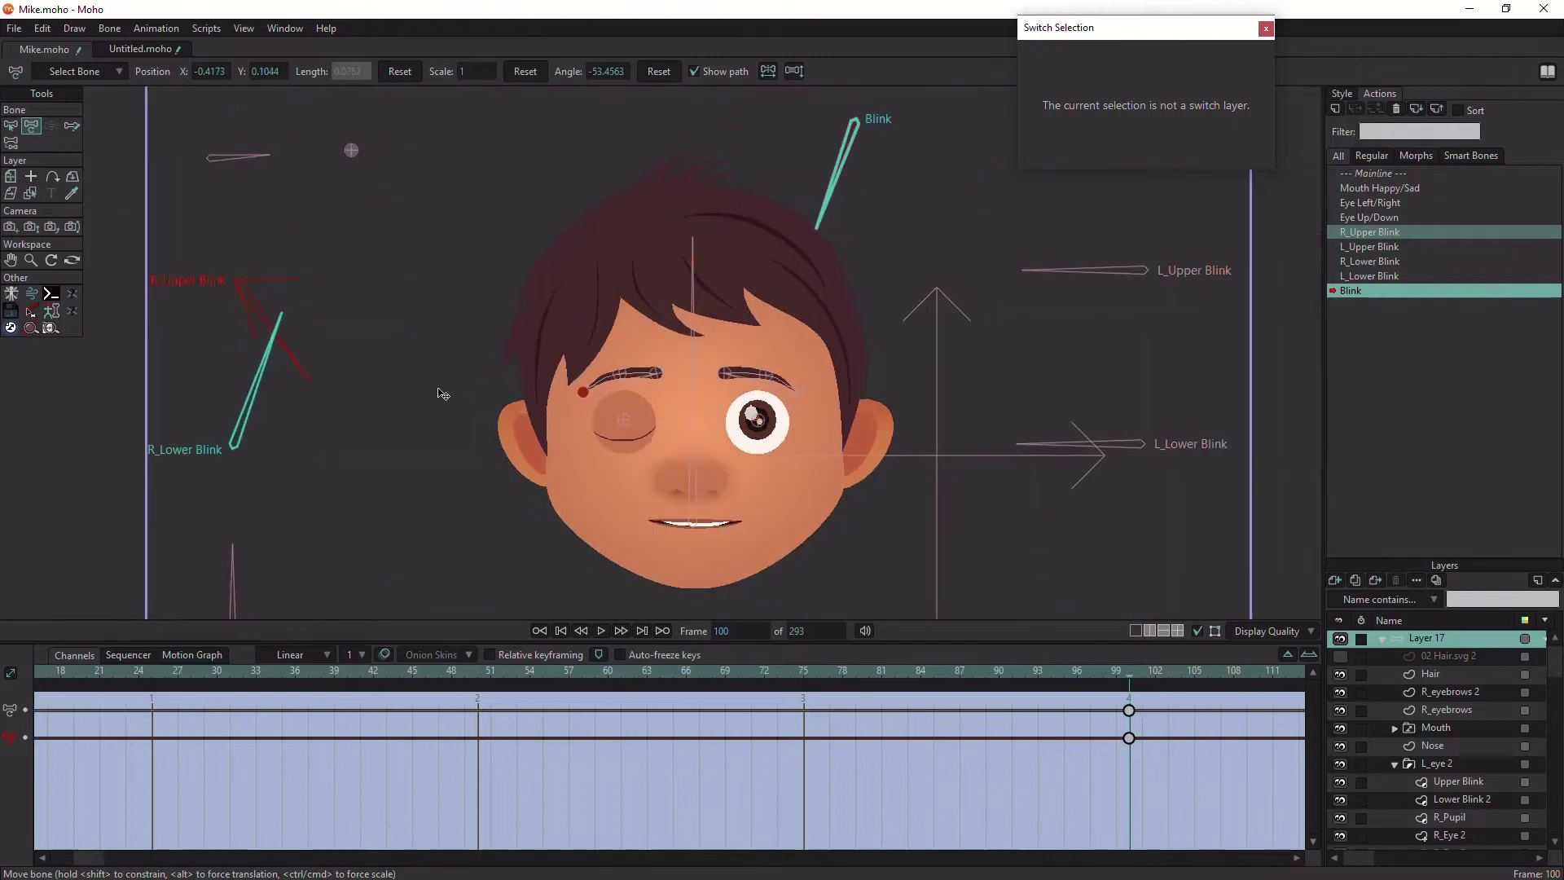
Step: At frame 100 of the Blink action, rotate L_Upper Blink down and L_Lower Blink up, fine-tuning until both eyes close
left_click(1066, 269)
left_click(475, 173)
left_click_drag(1066, 272, 1072, 371)
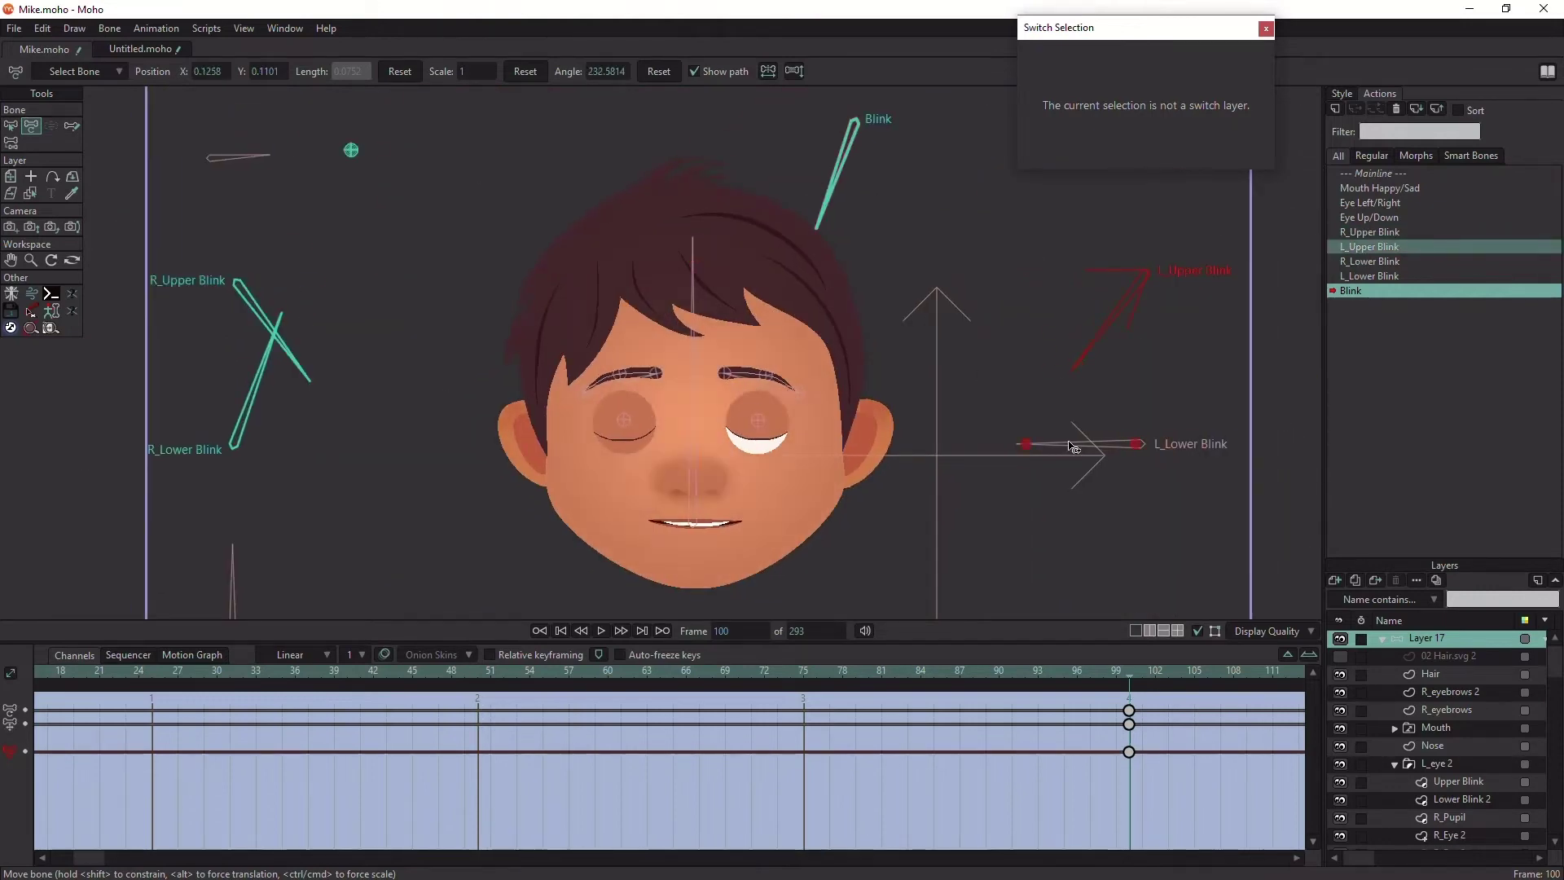
left_click_drag(1075, 448, 1104, 337)
scroll(986, 339, "up", 4)
left_click_drag(328, 352, 321, 443)
left_click_drag(1223, 531, 1230, 381)
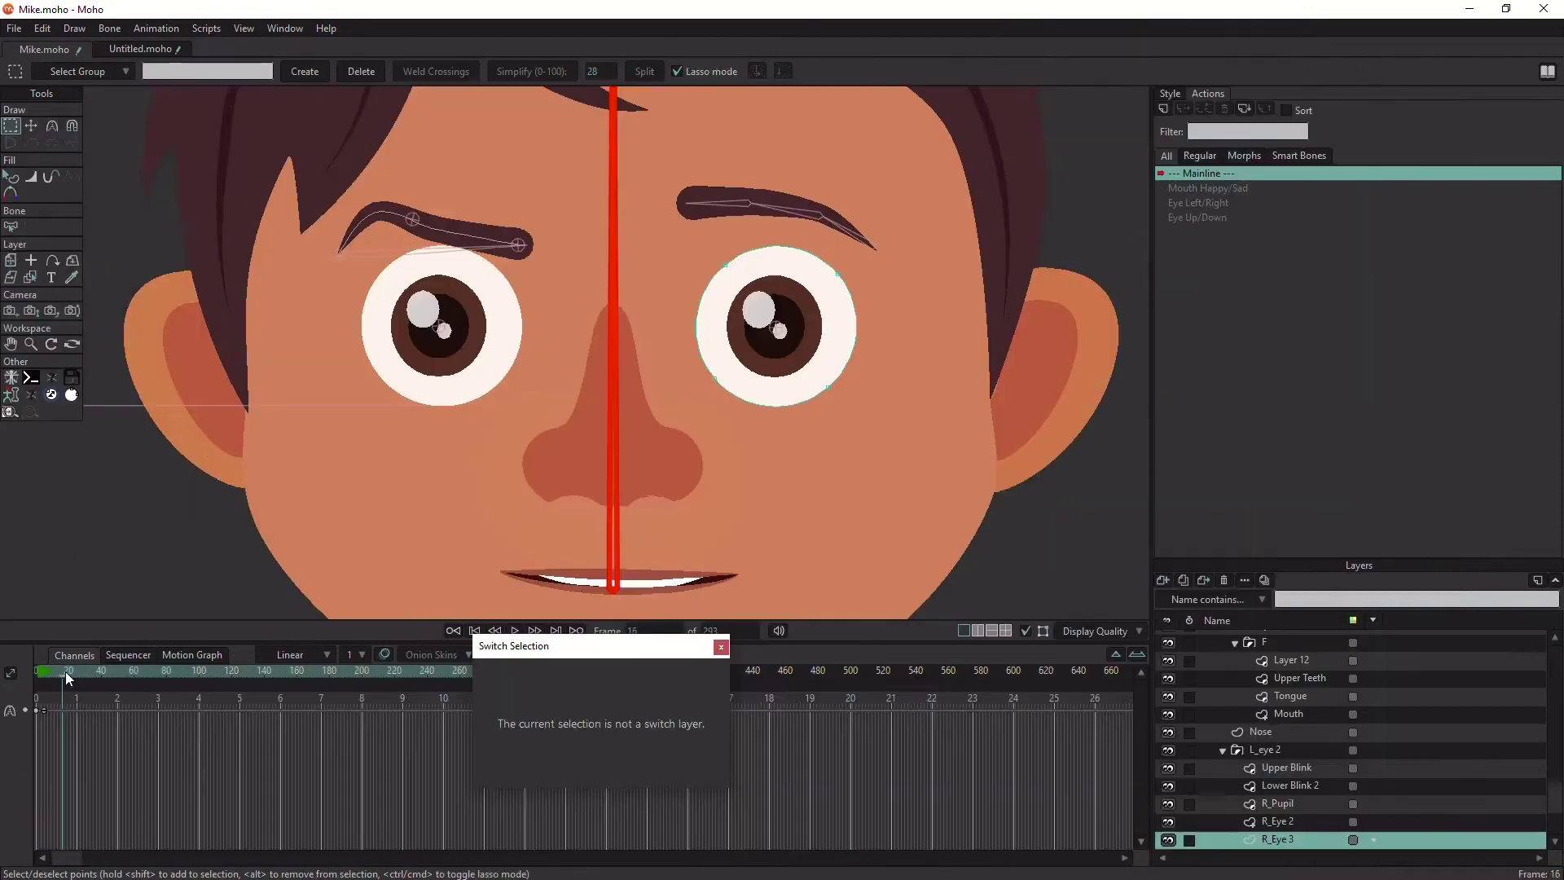
Step: Add pin bones along the R_eyebrows 2 eyebrow, from its inner end over the arch to the outer tip
mouse_move(65, 671)
left_mouse_down()
mouse_move(187, 666)
mouse_move(46, 663)
left_mouse_up()
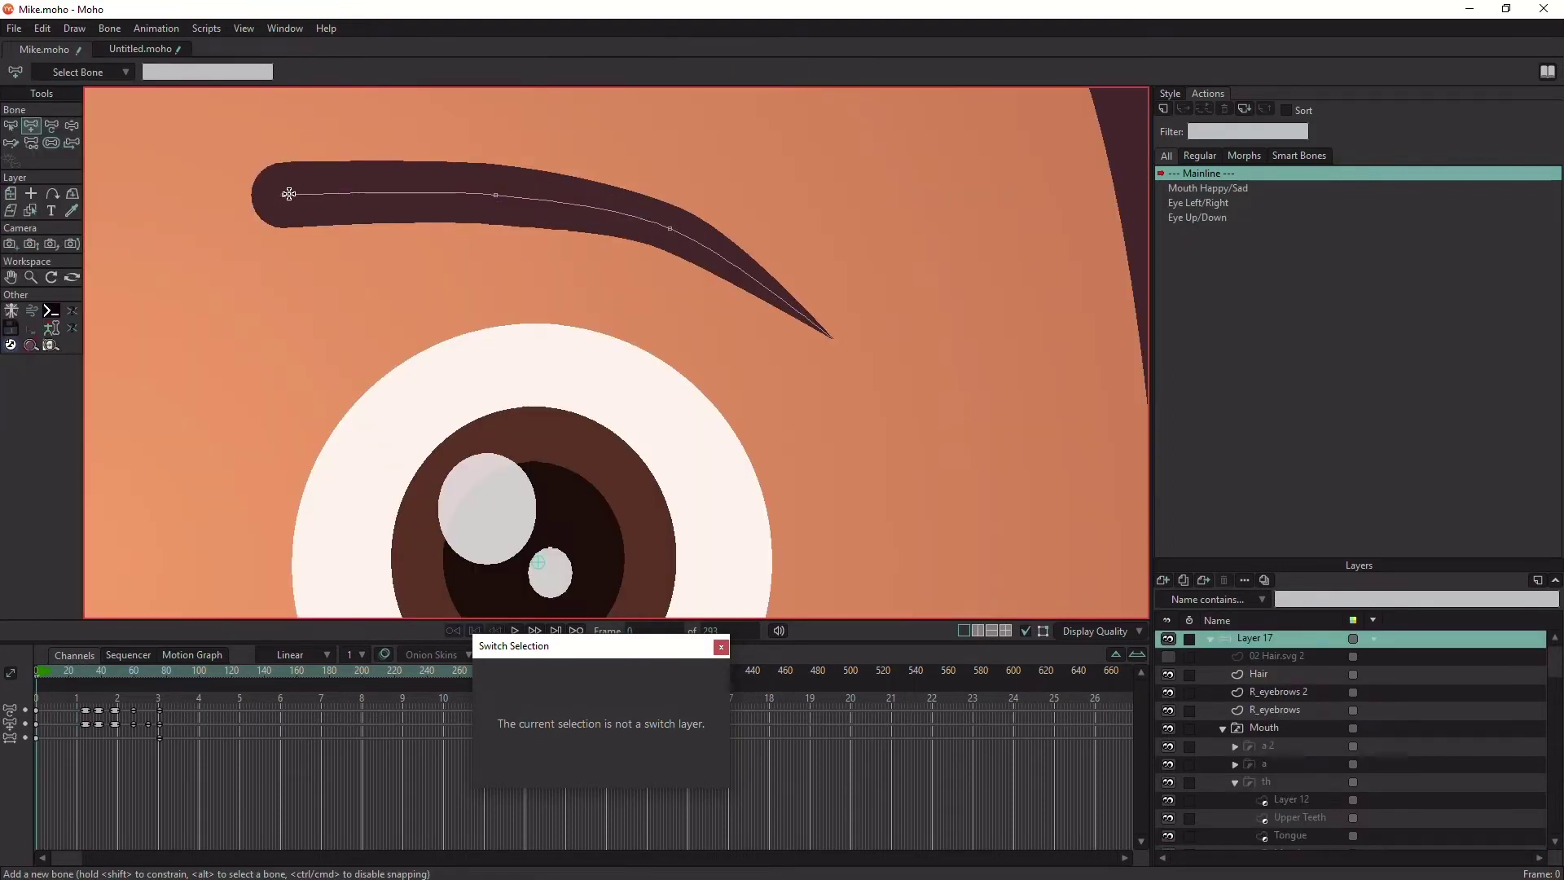
left_click(595, 207)
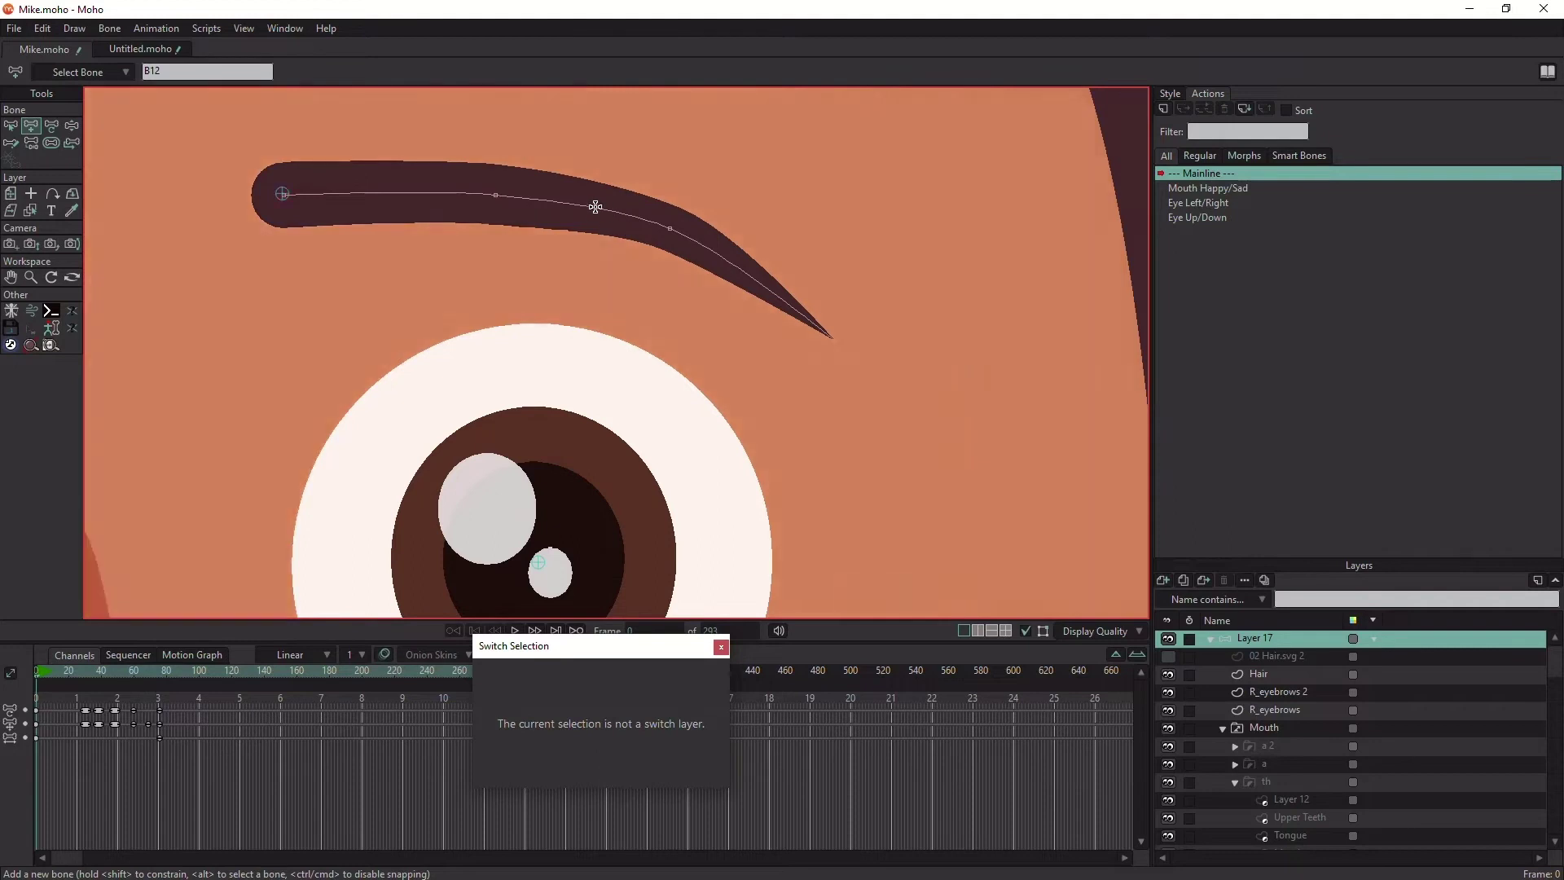
scroll(473, 352, "down", 4)
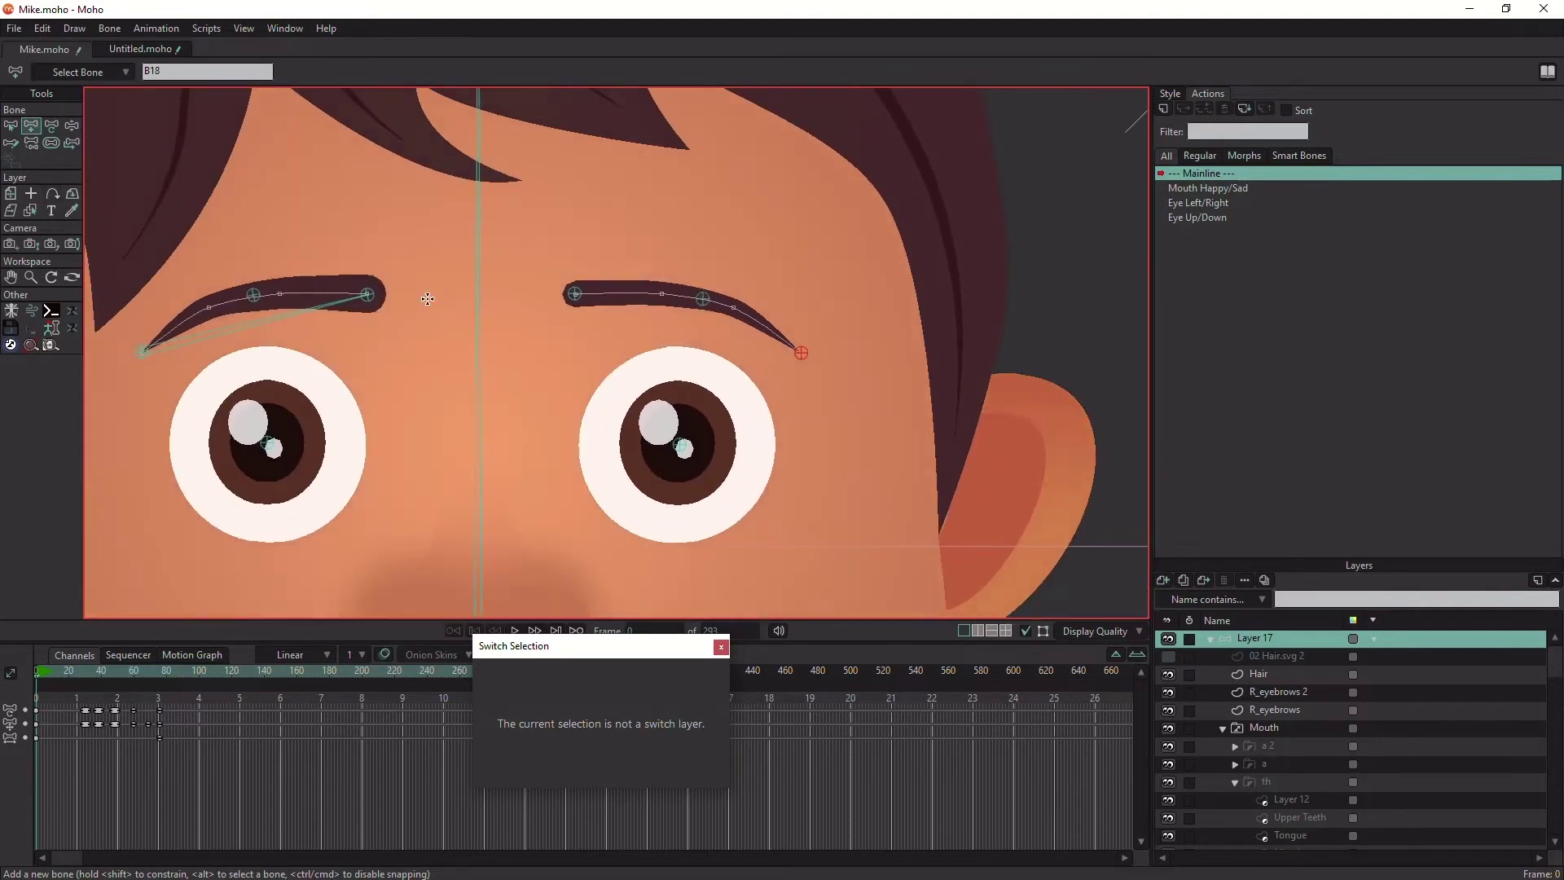
Step: Draw a bone from the outer tip of the R_eyebrows 2 eyebrow to its inner end
left_click(12, 126)
left_click(318, 183)
left_click(29, 126)
left_click_drag(801, 352, 576, 294)
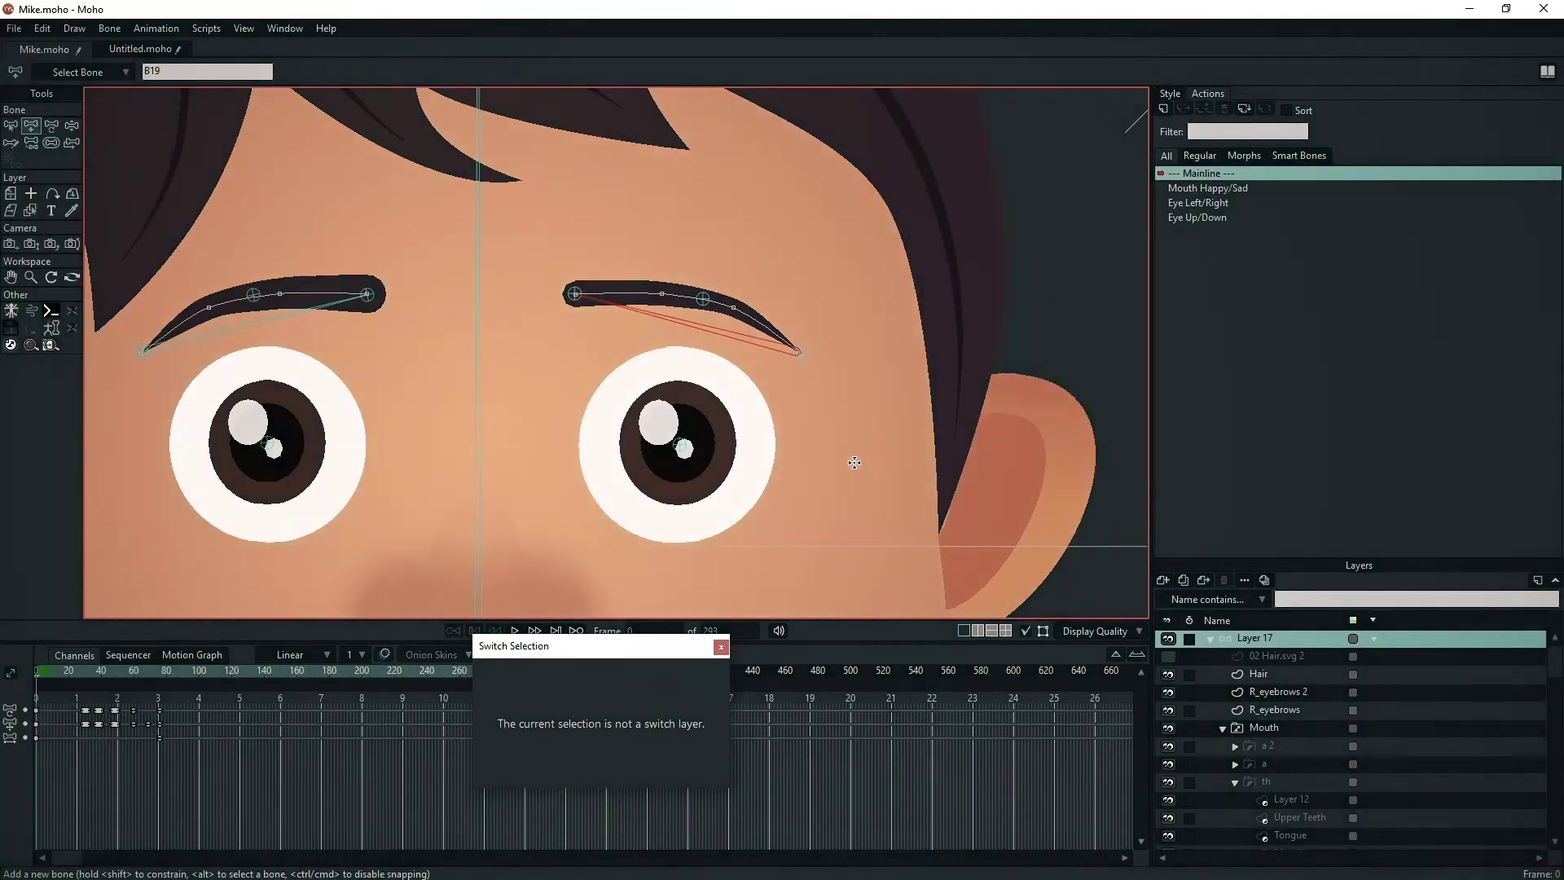
Step: Reduce the bone strength of the bones on the R_eyebrows 2 eyebrow
left_click(30, 144)
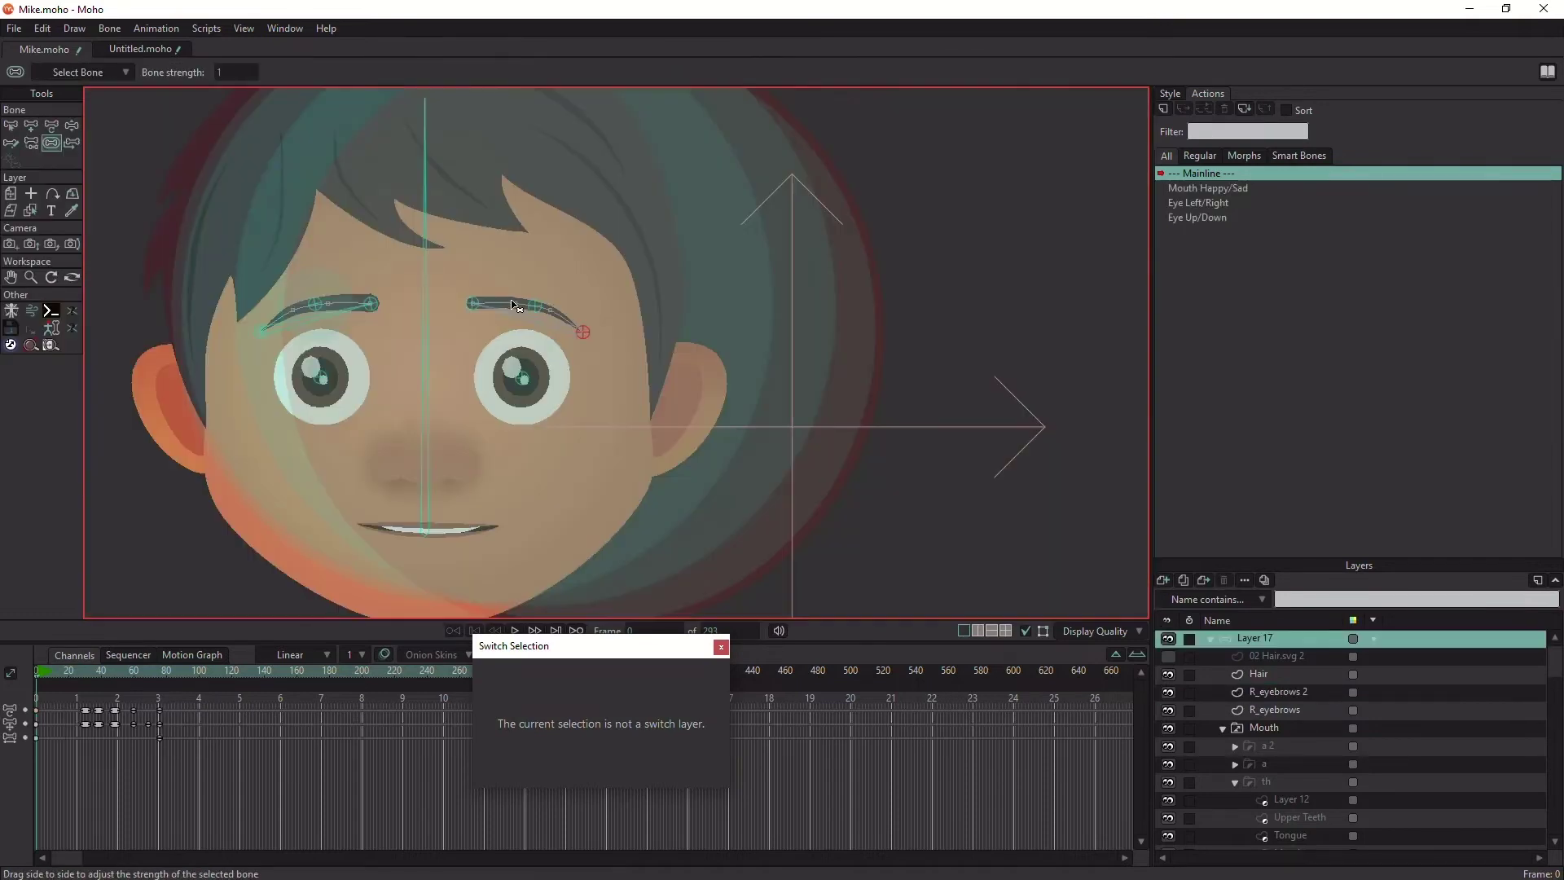
left_click_drag(514, 307, 450, 314)
scroll(450, 315, "up", 4)
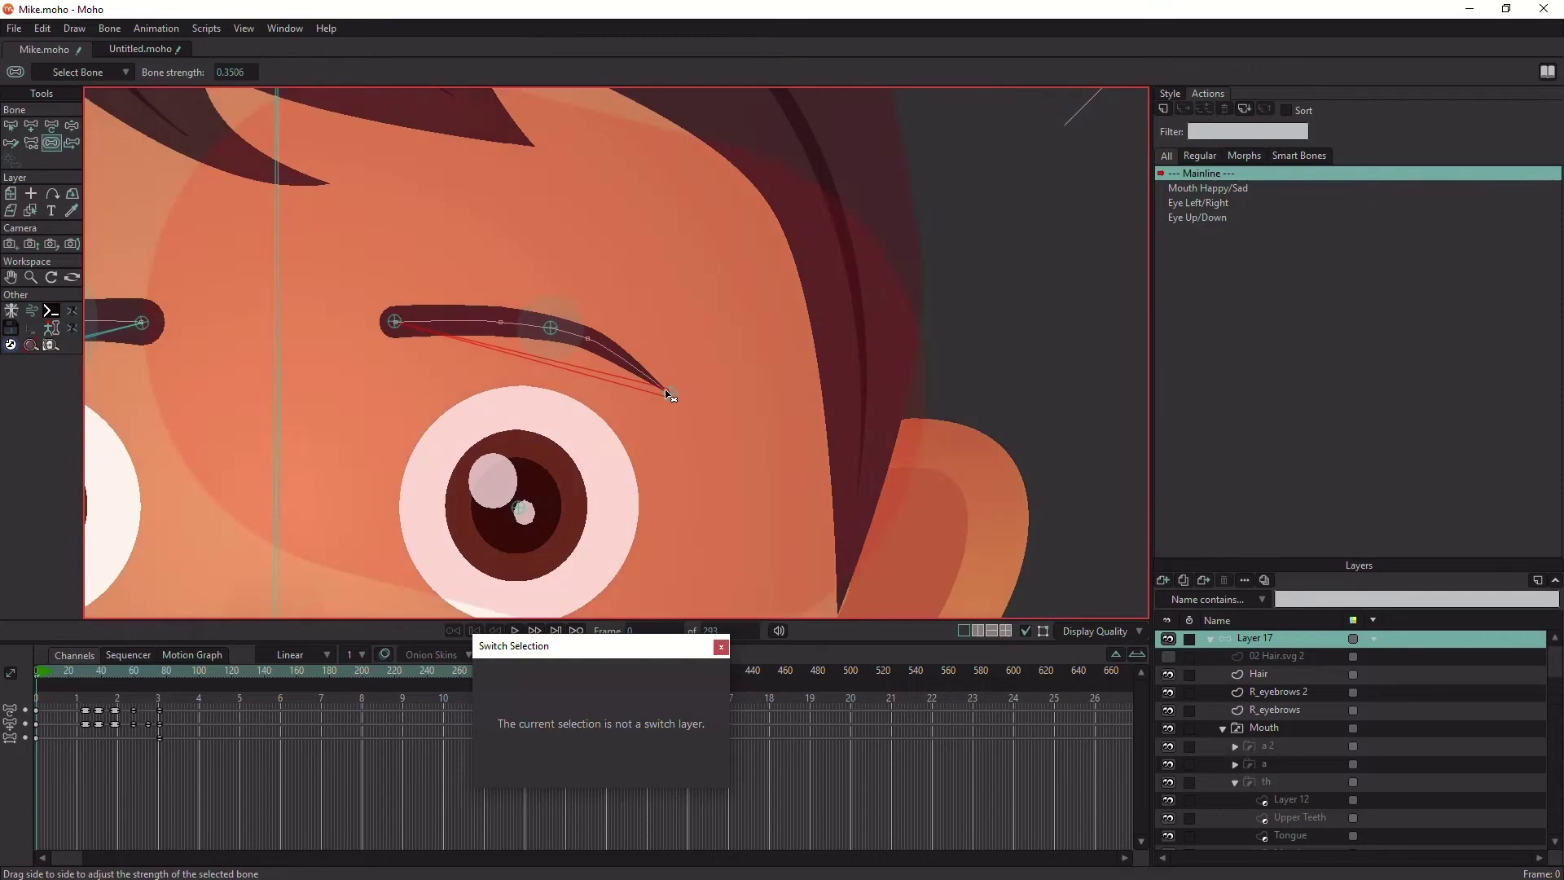
Step: Bind the points of the R_eyebrows 2 curve to the eyebrow's nearest pin bones
left_click(446, 344, "ctrl+alt")
left_click(73, 278)
scroll(397, 333, "up", 4)
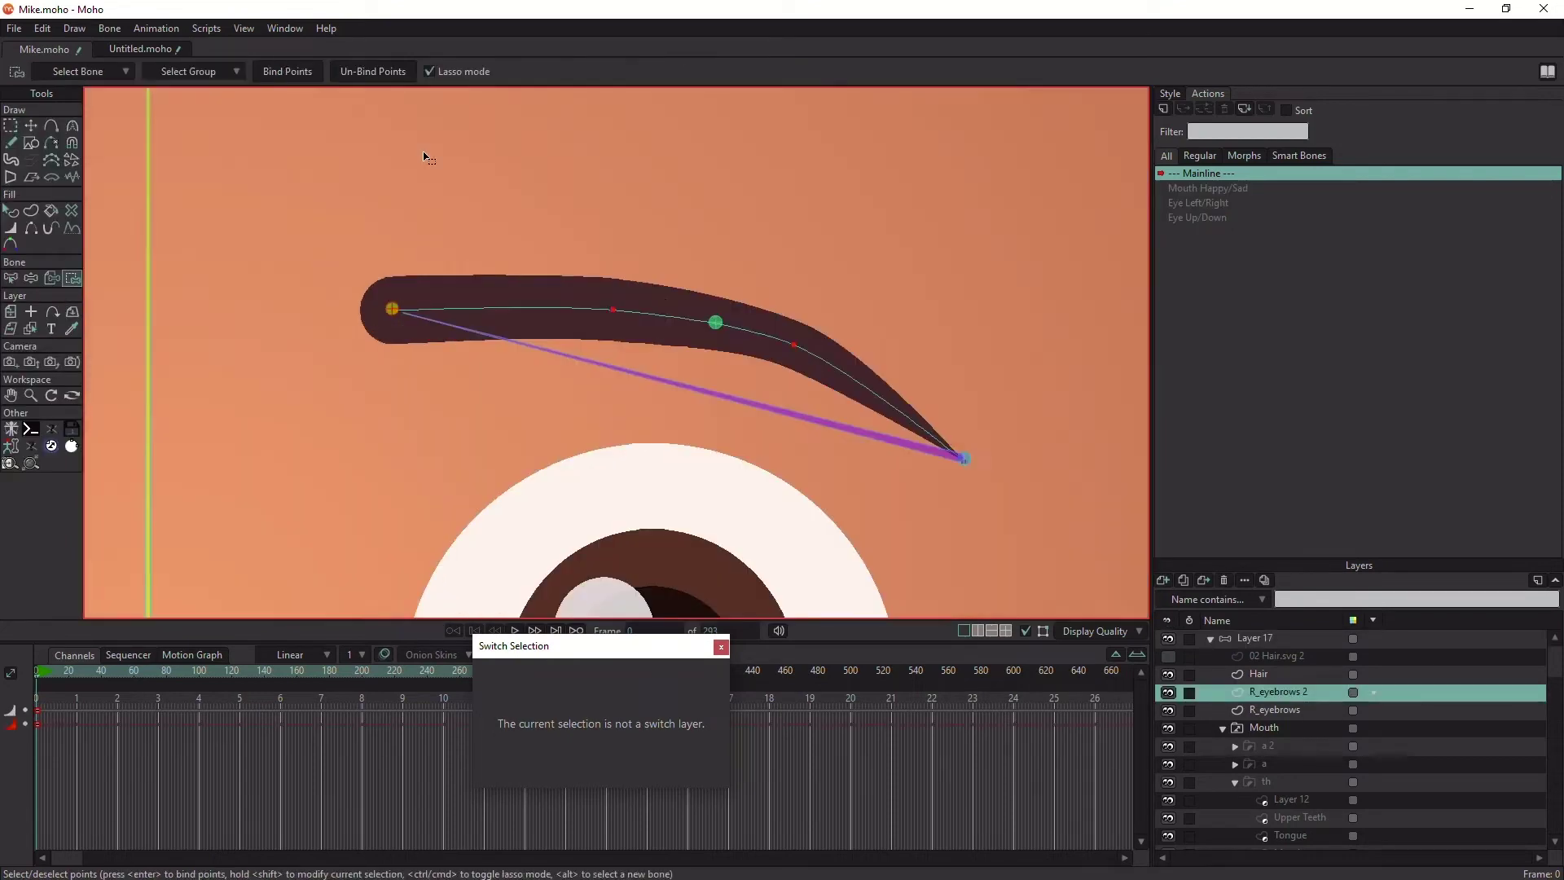
left_click_drag(413, 334, 333, 329)
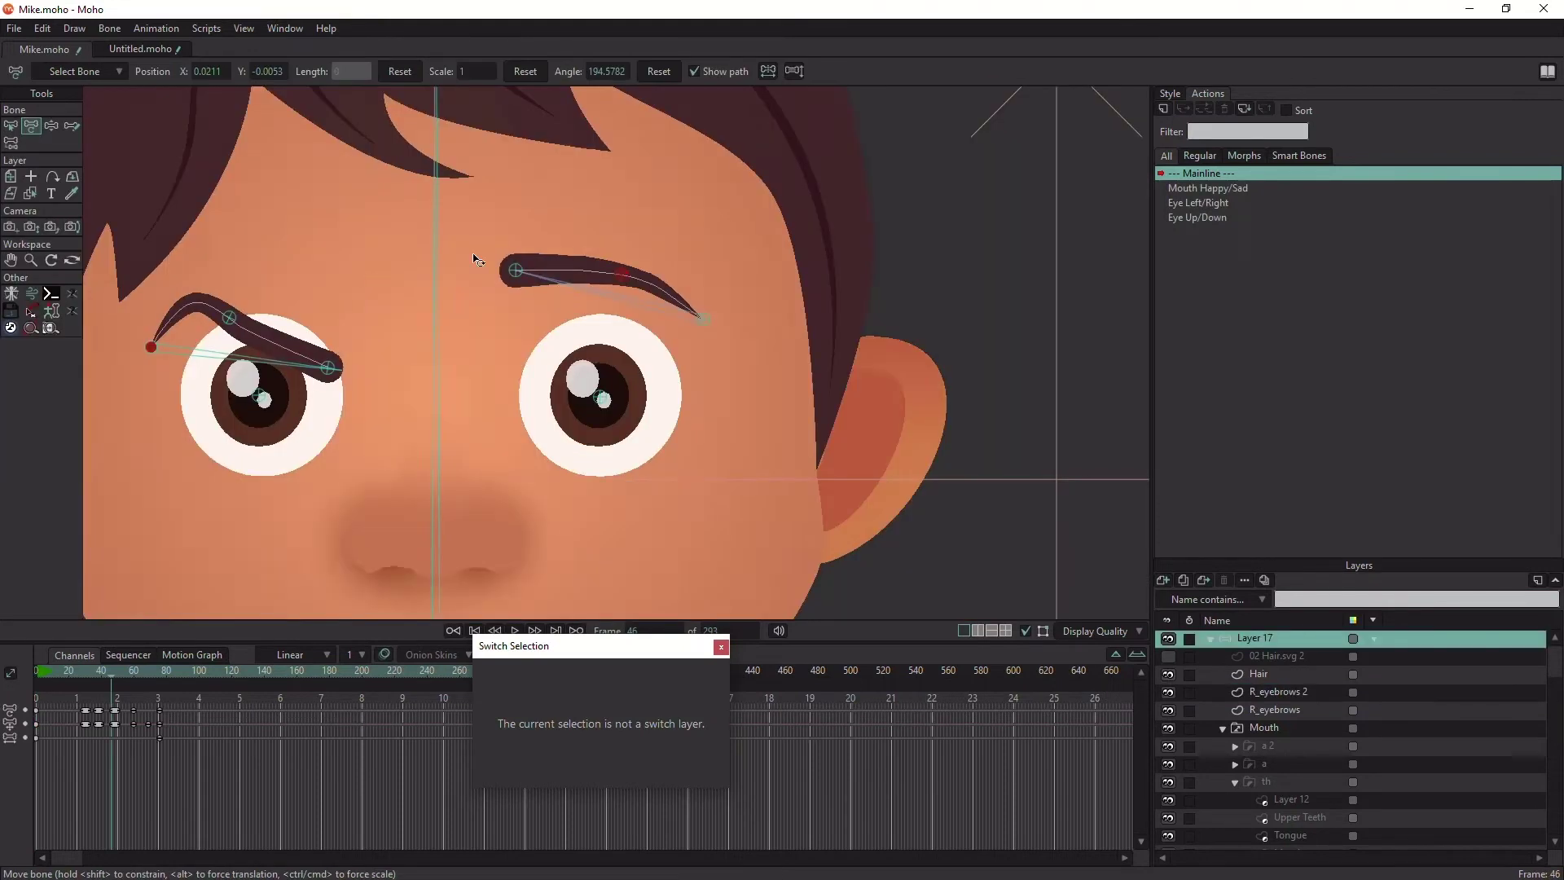
Step: Pose both eyebrows at frame 46 by moving their inner and middle pin bones to test the rig
mouse_move(603, 299)
left_mouse_down()
mouse_move(670, 282)
mouse_move(629, 263)
mouse_move(661, 280)
mouse_move(644, 314)
mouse_move(621, 299)
left_mouse_up()
scroll(570, 342, "down", 2)
scroll(570, 326, "up", 3)
left_click_drag(600, 359, 609, 310)
left_click_drag(229, 397, 227, 331)
scroll(244, 342, "down", 2)
left_click_drag(710, 253, 702, 274)
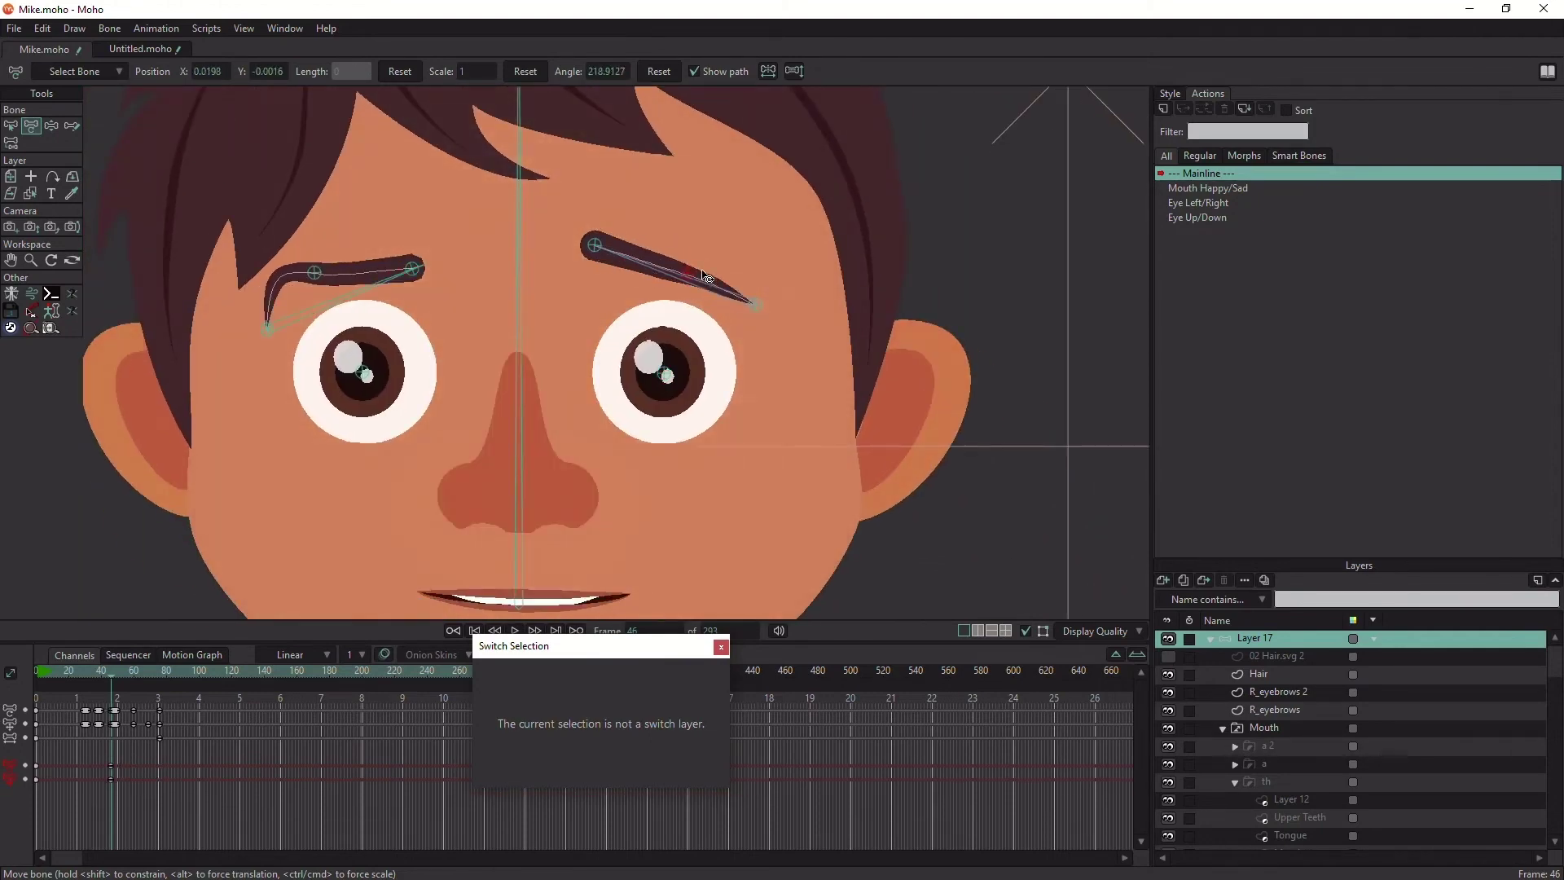
left_click_drag(315, 272, 341, 295)
left_click_drag(209, 683, 178, 684)
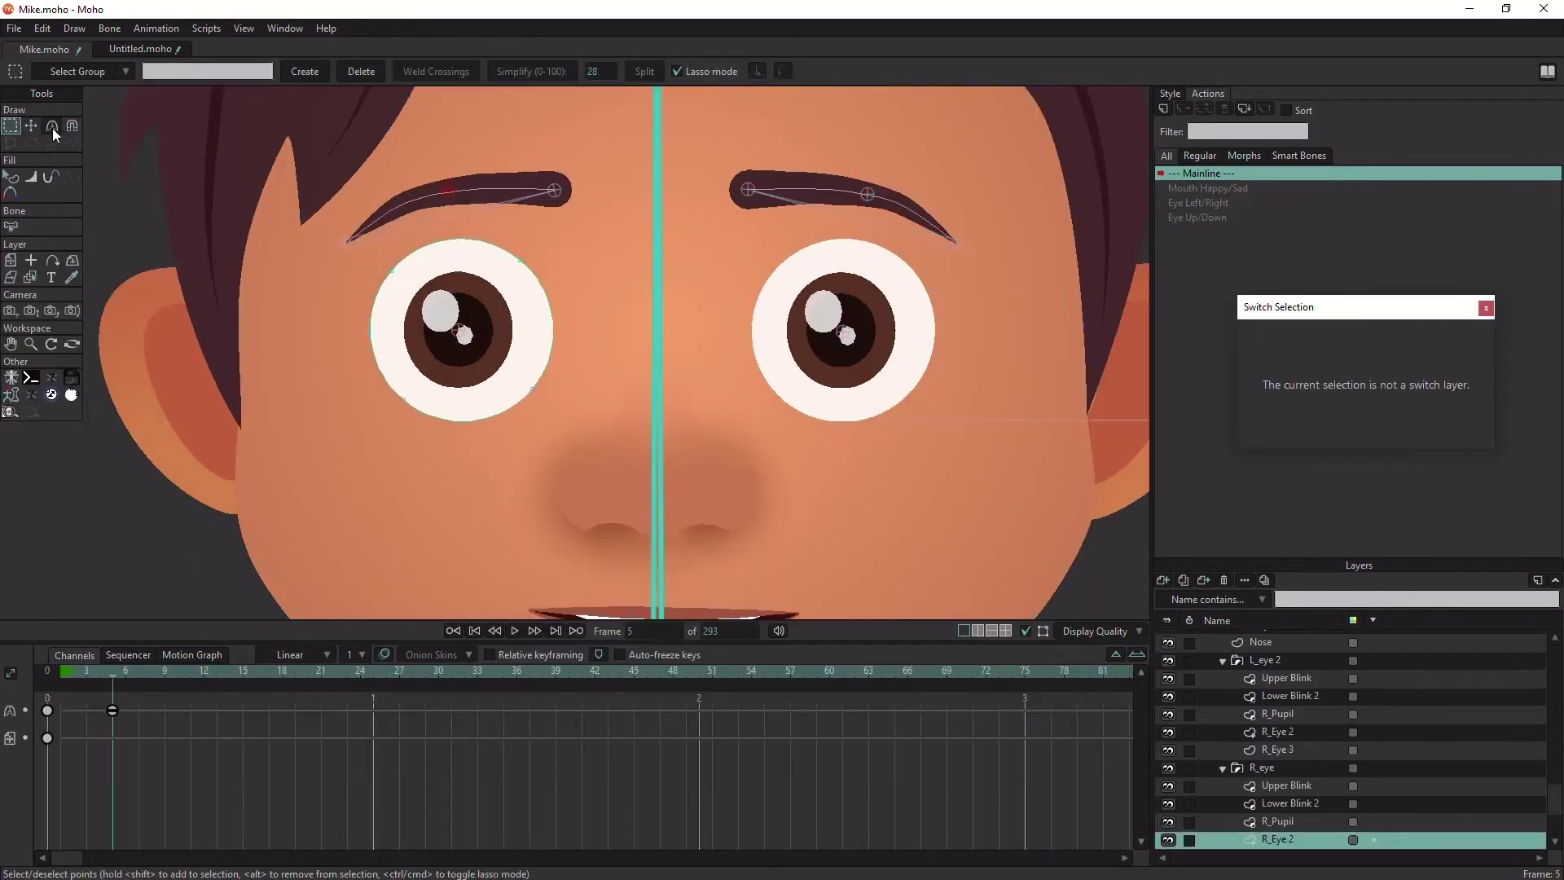
Step: At frame 5, adjust the curvature handles along the lower edge of R_eye's R_Eye 2 shape
left_click(52, 129)
scroll(493, 423, "up", 3)
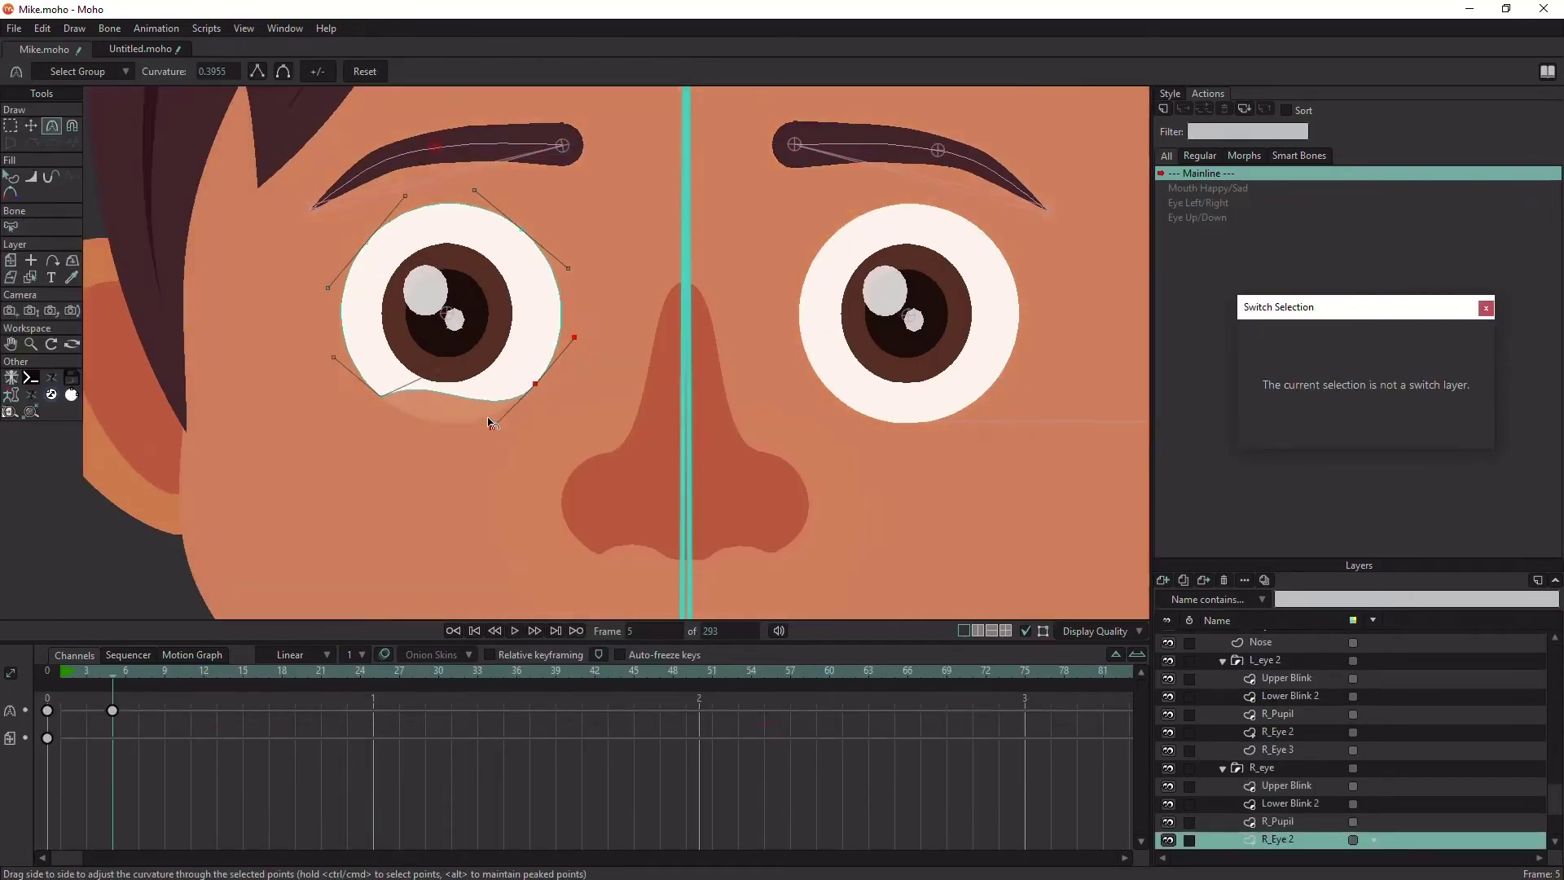
left_click_drag(422, 377, 401, 376)
Step: Move the two lower points and handles of R_Eye 2 at frame 5 to form a smooth raised lower edge
left_click(31, 126)
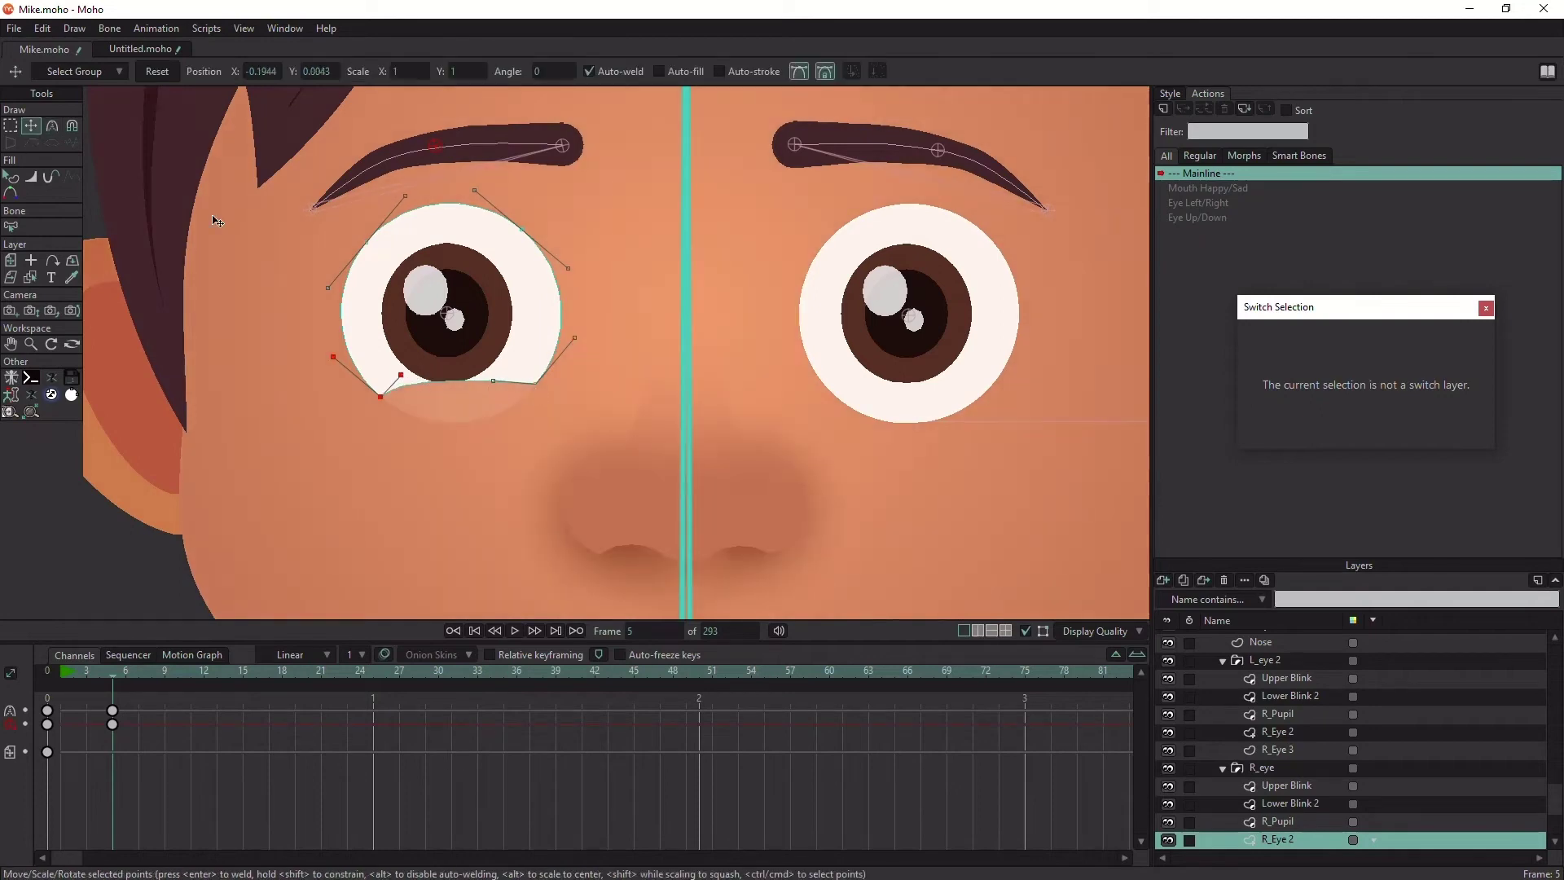
left_click_drag(534, 384, 521, 402)
scroll(529, 371, "up", 4)
left_click_drag(611, 346, 628, 335)
scroll(428, 412, "down", 4)
scroll(312, 424, "down", 3)
scroll(312, 424, "up", 4)
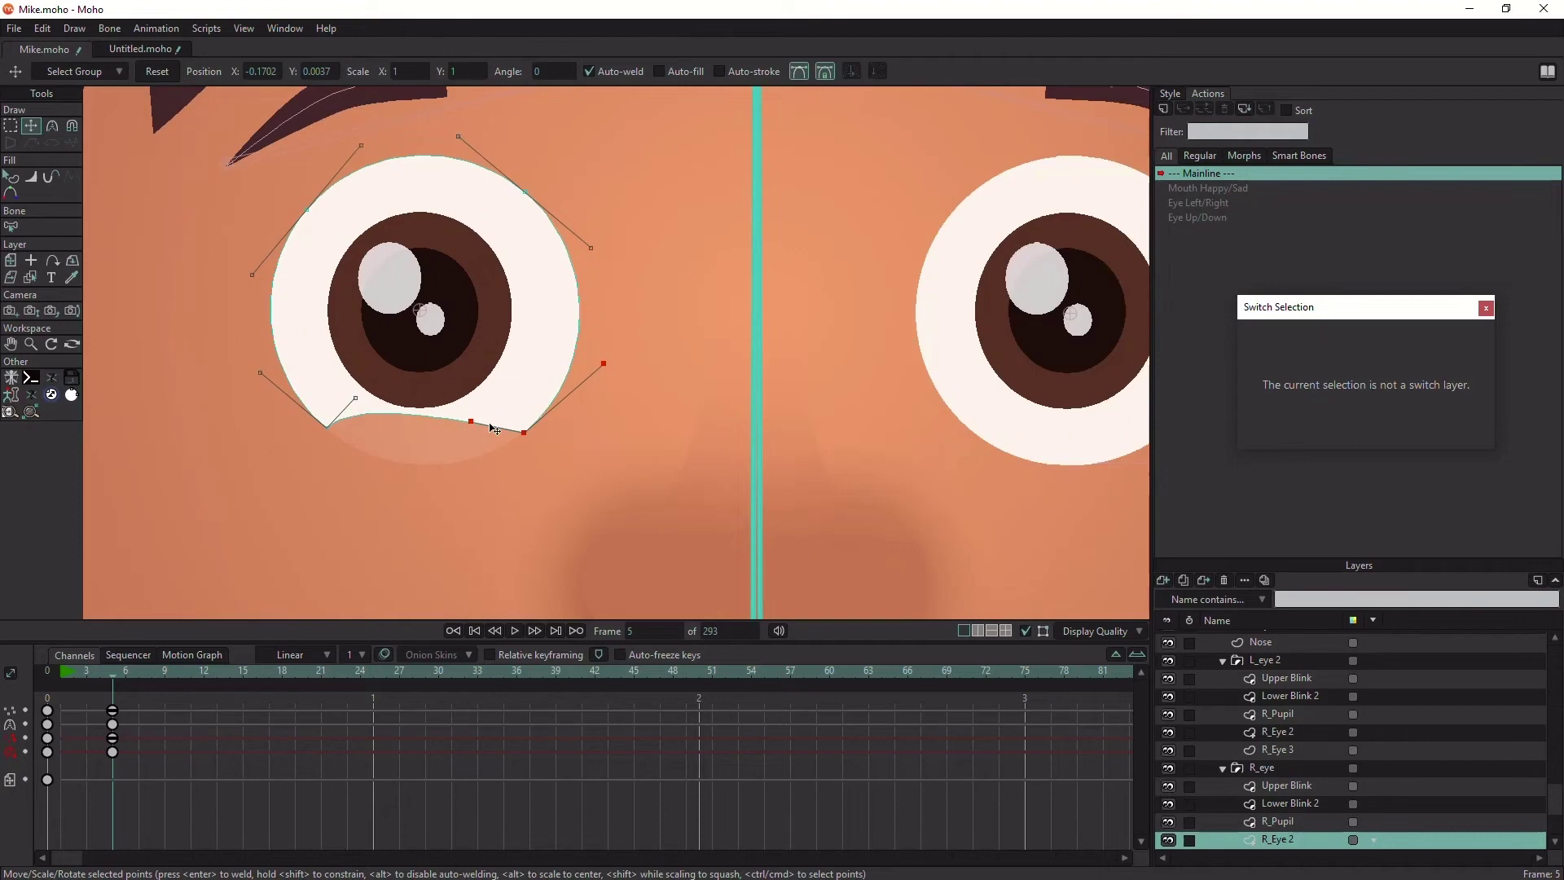
left_click(327, 427)
scroll(315, 440, "down", 2)
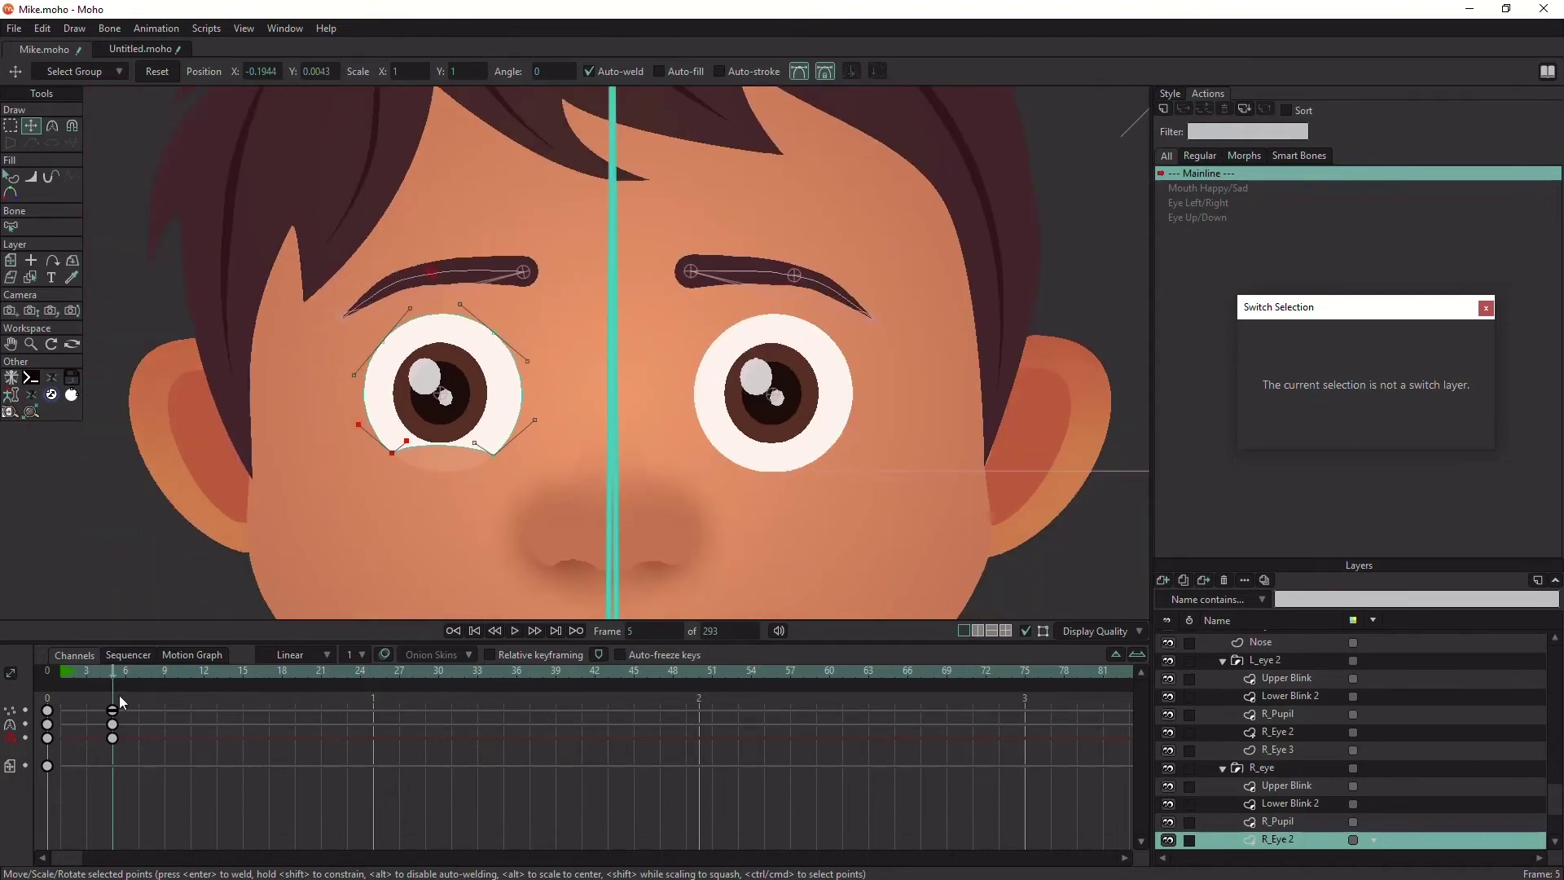
Step: Label the timeline with expression markers every five frames, from Happy at frame 5 to Glaring at frame 45
left_click(1113, 656)
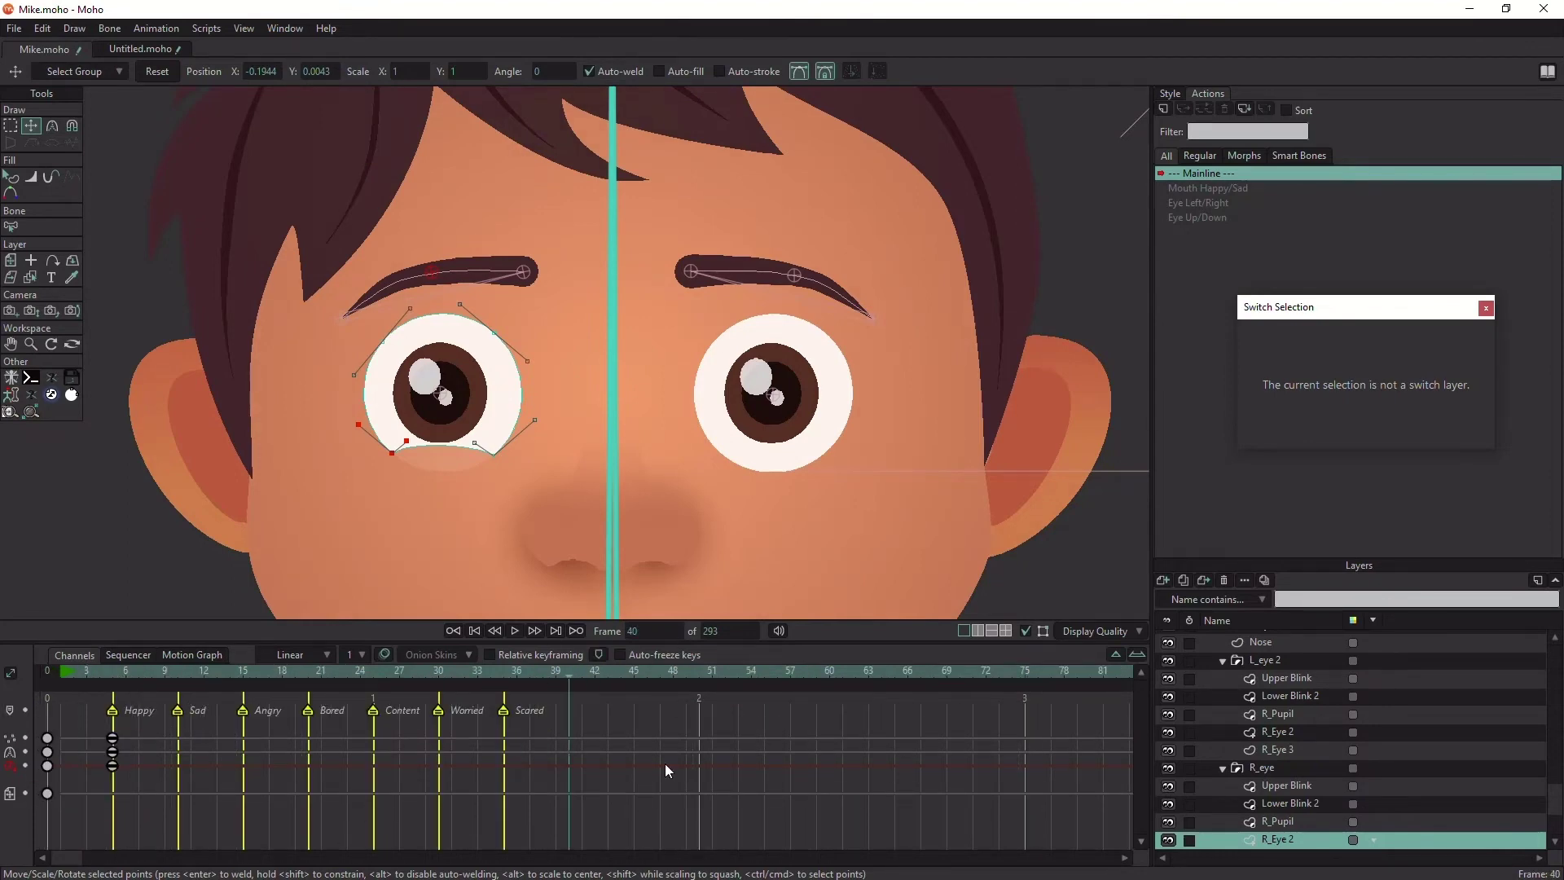
left_click(112, 676)
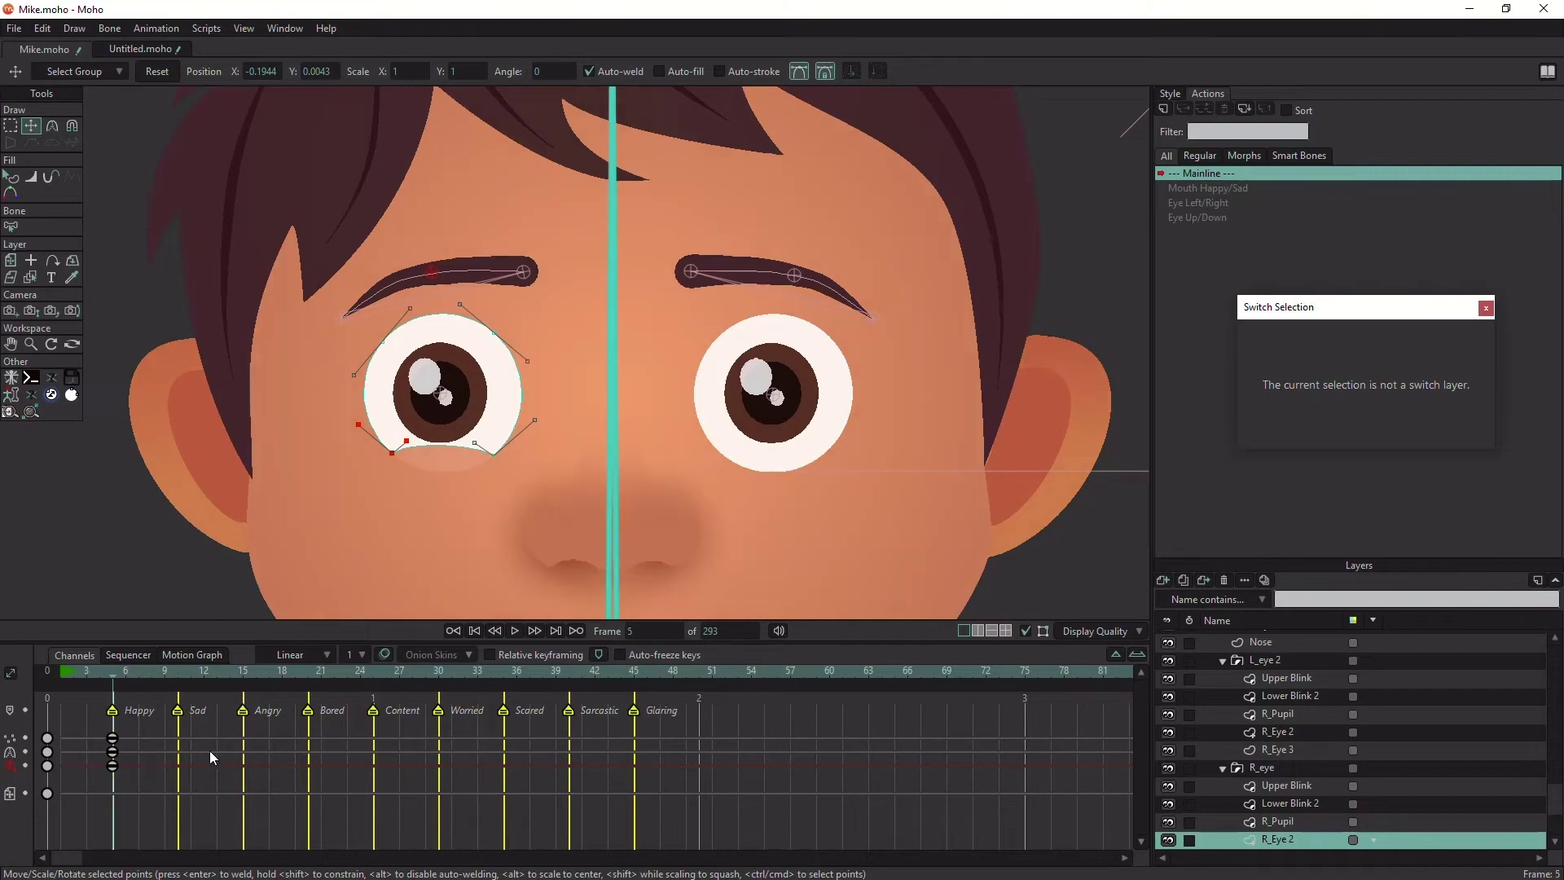
Step: Reshape R_Eye 2 at frame 10 for the Sad expression, slanting the upper edge down toward the outer corner
left_click(178, 677)
scroll(383, 343, "up", 3)
left_click_drag(382, 343, 357, 394)
left_click_drag(574, 325, 535, 300)
scroll(356, 398, "down", 4)
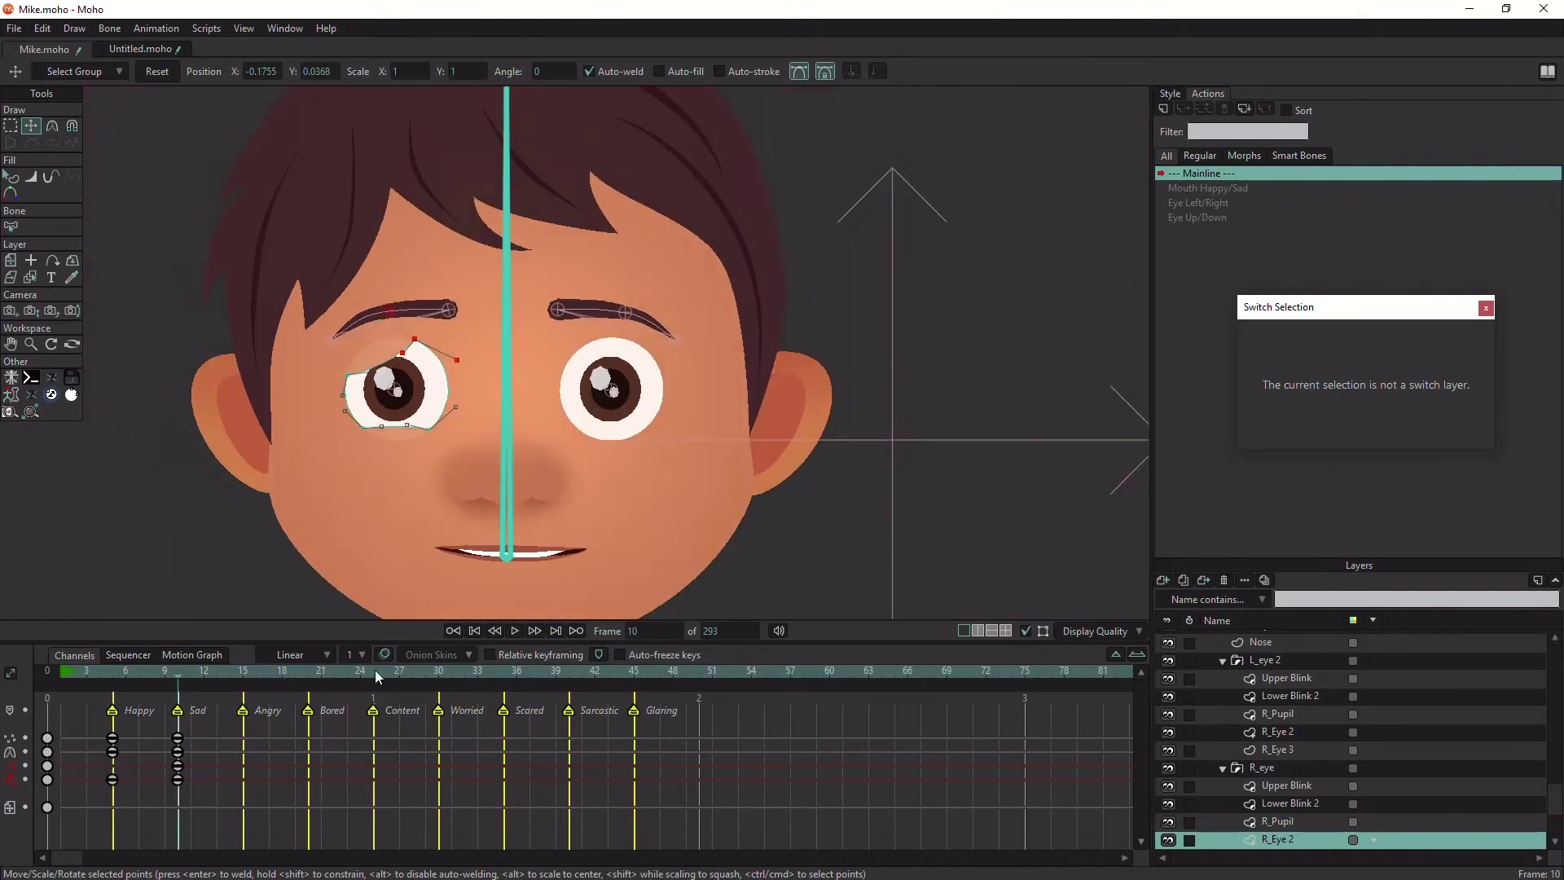
Step: Reshape R_Eye 2 at frame 15 for Angry, slanting the upper edge down toward the nose and raising the lower edge
left_click(114, 674)
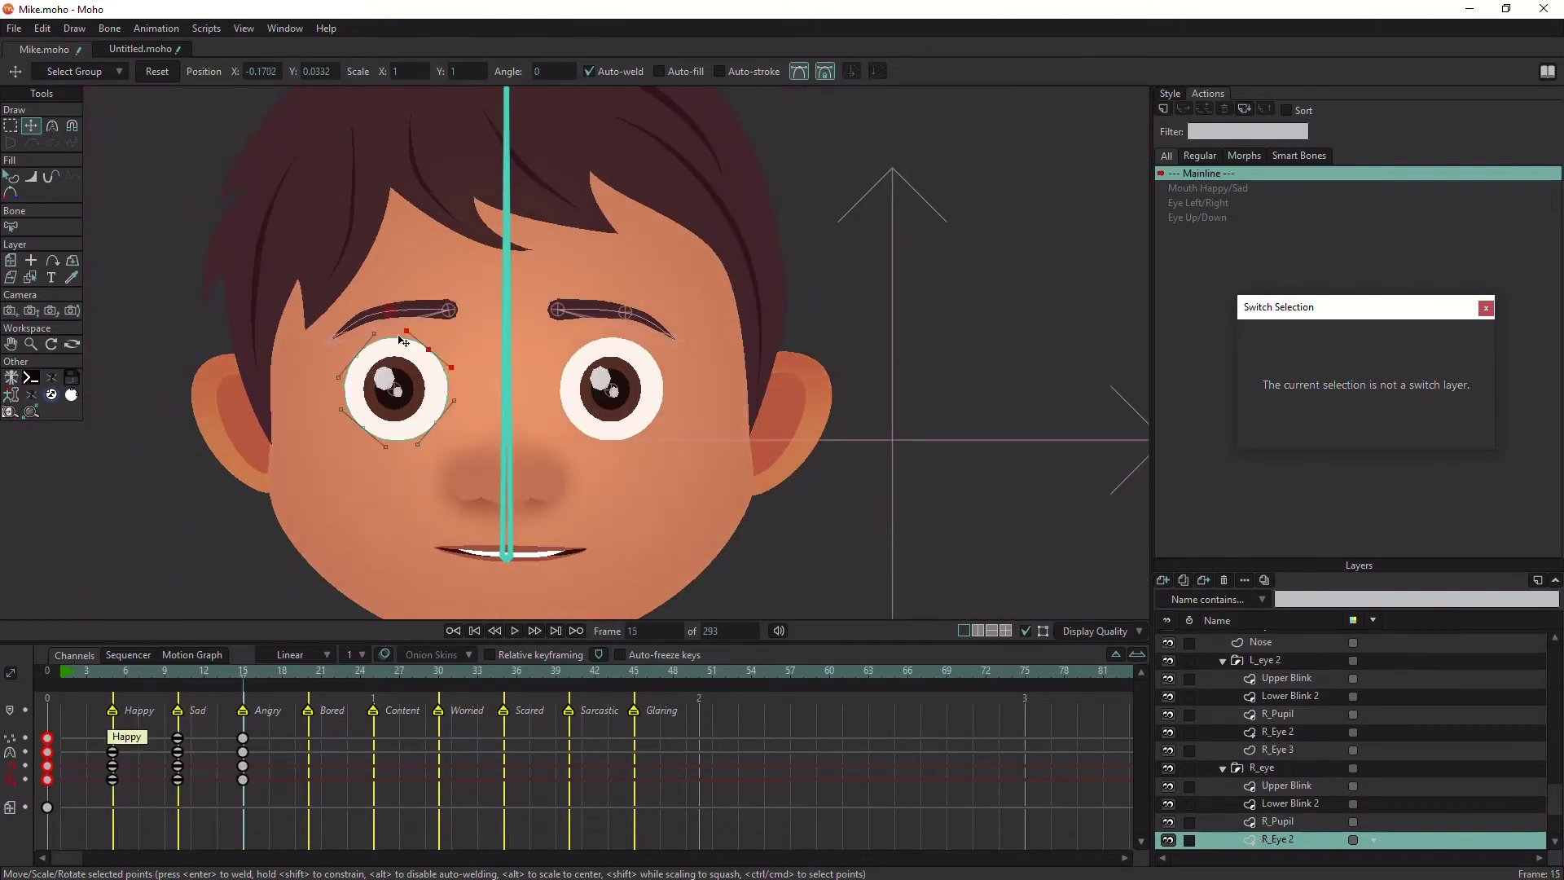
scroll(403, 341, "up", 3)
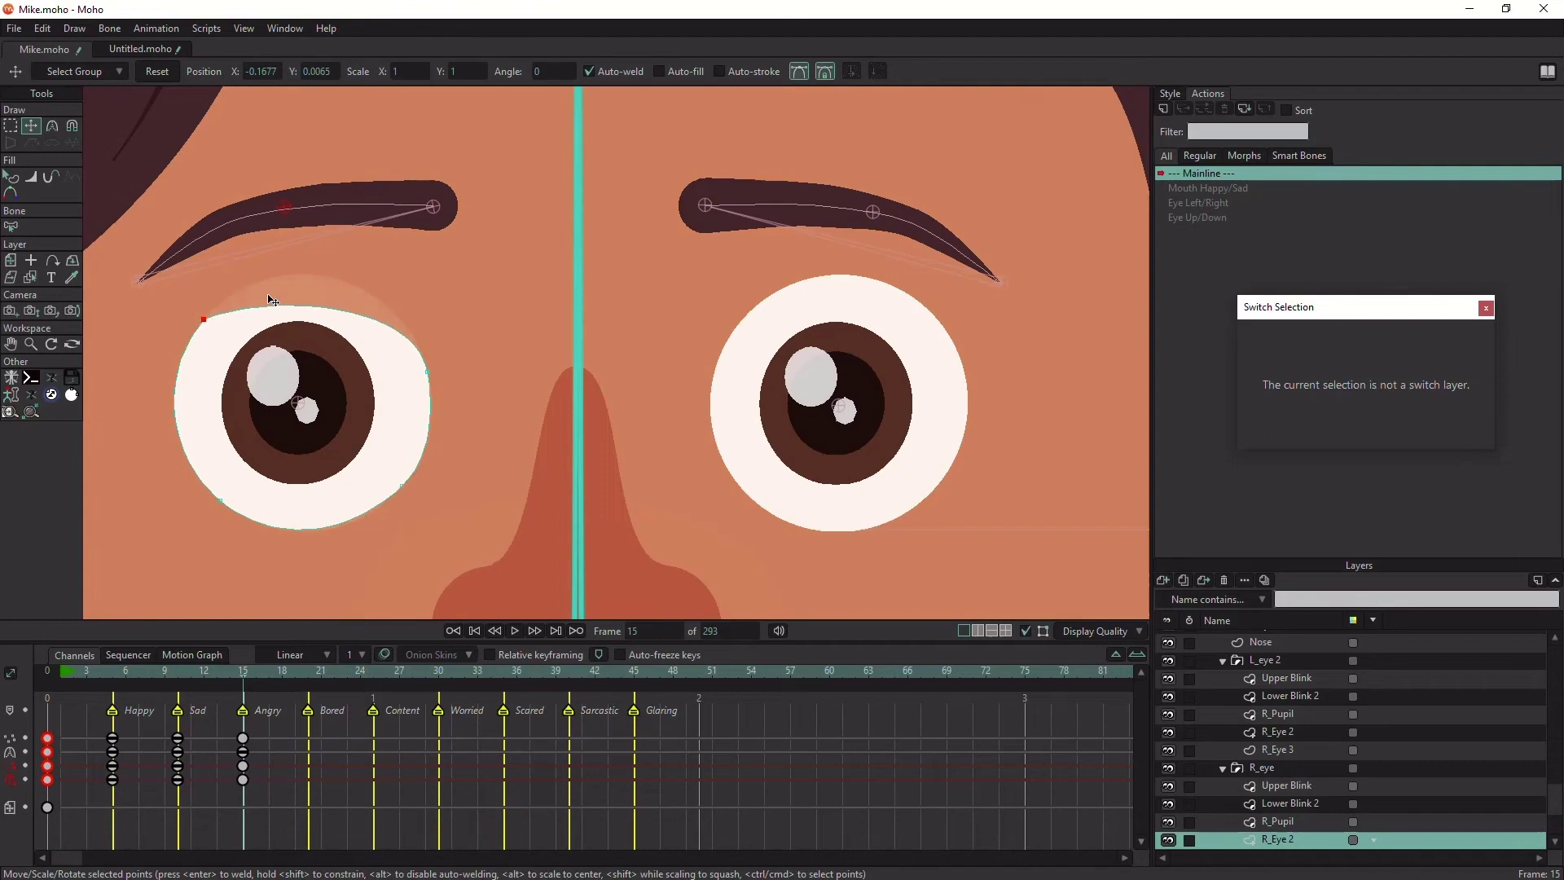
scroll(304, 513, "up", 2)
left_click_drag(611, 210, 577, 249)
scroll(300, 391, "down", 1)
left_click_drag(305, 568, 329, 526)
left_click_drag(417, 541, 396, 519)
scroll(347, 396, "down", 4)
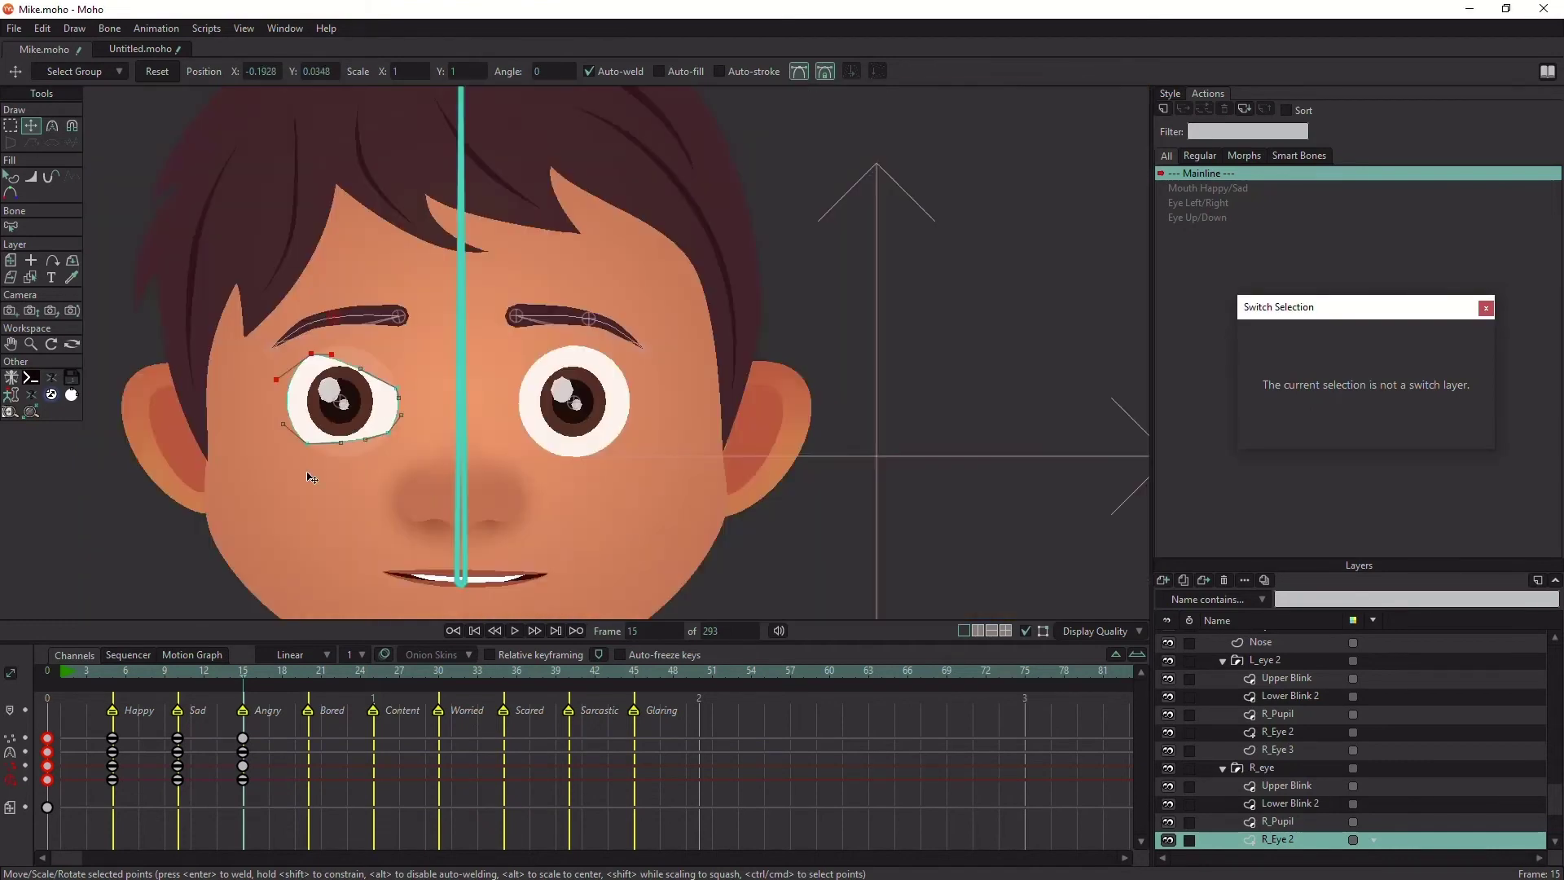
Step: Key R_Eye 2 for the remaining expressions from Bored at frame 20 to Glaring at frame 45, following the reference sheet
scroll(307, 477, "up", 3)
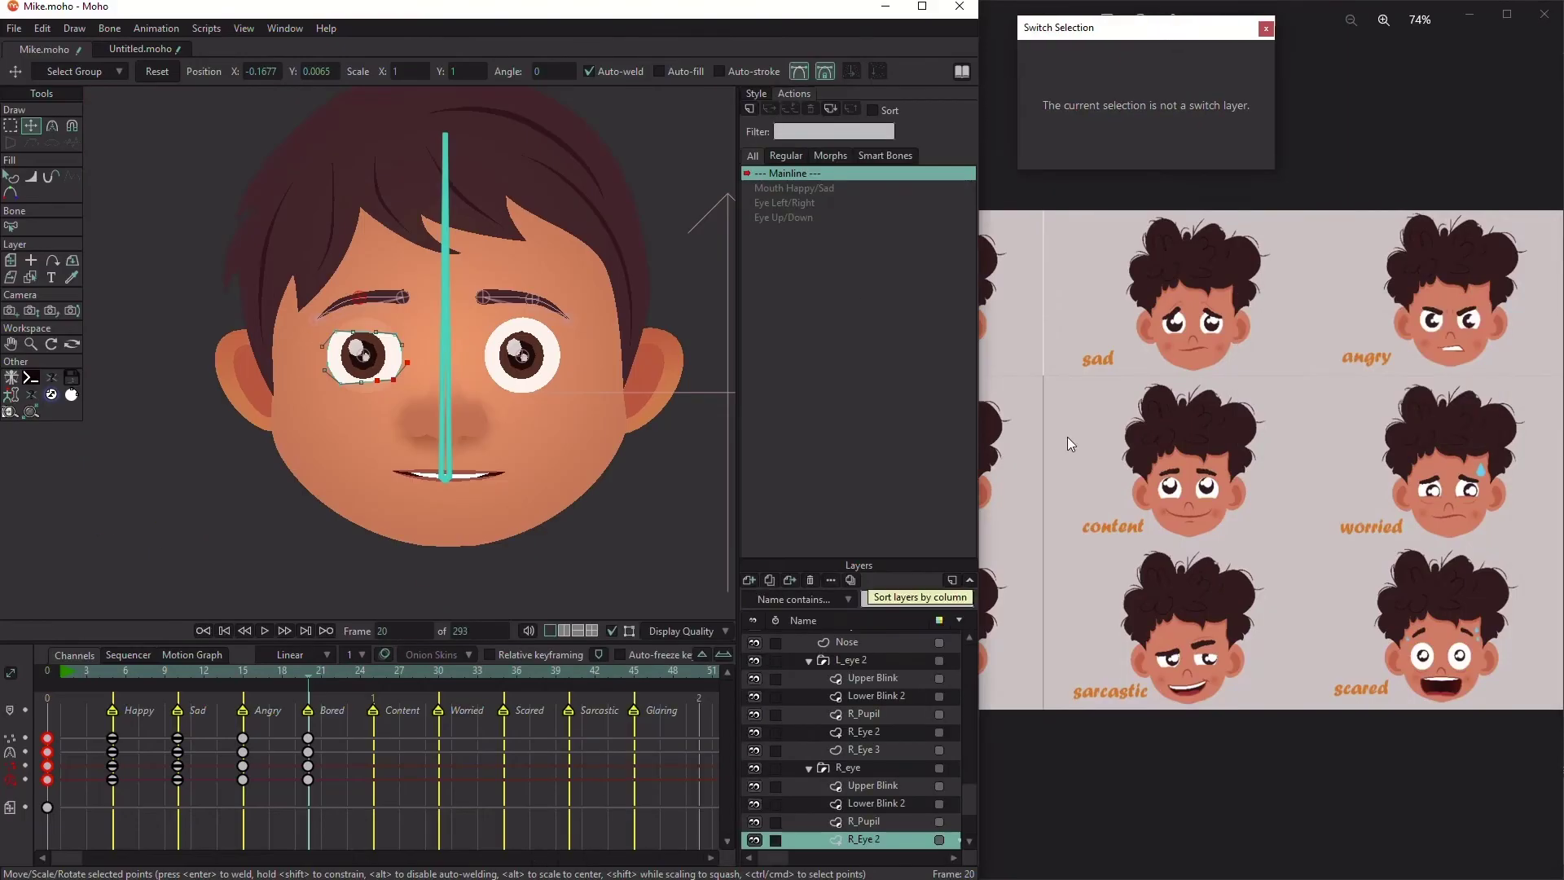
scroll(269, 307, "up", 3)
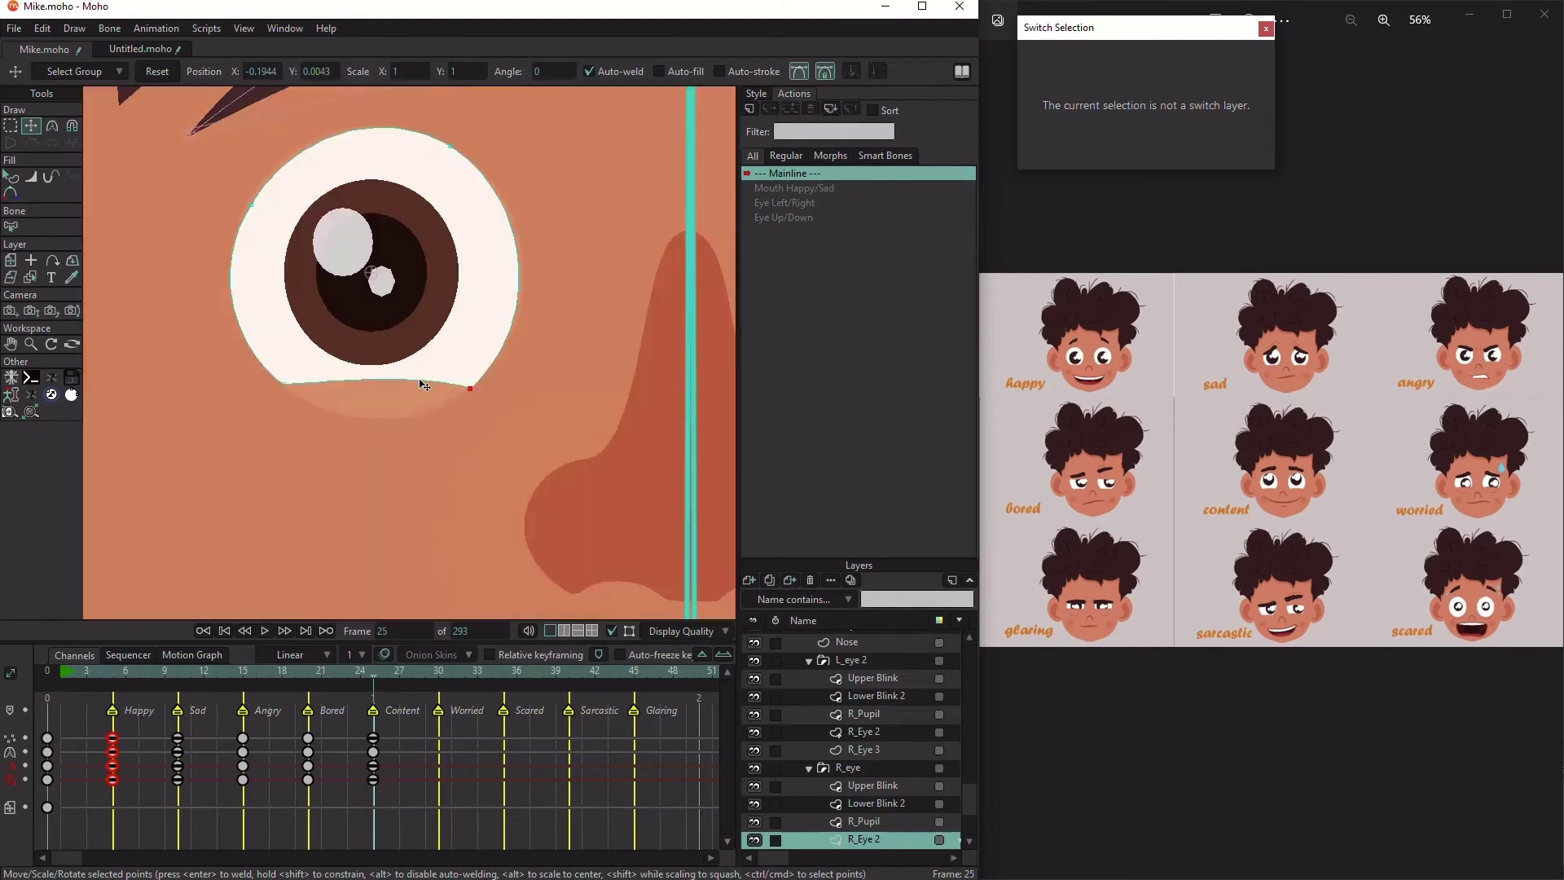
scroll(420, 377, "down", 3)
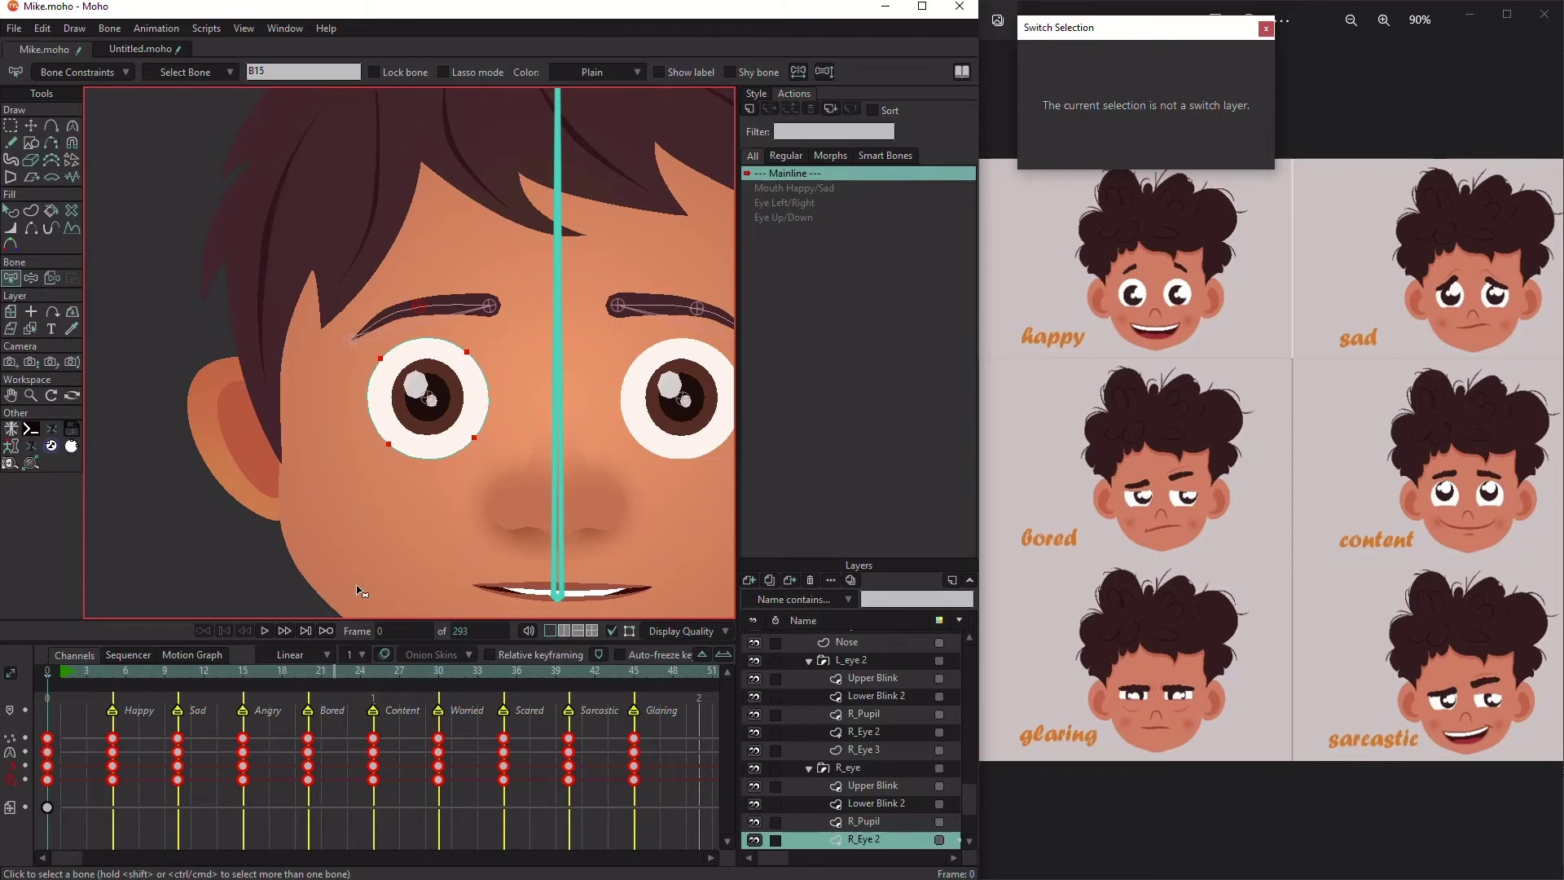
Step: Copy the R_Eye 2 shape keys onto the matching R_Eye 2 layer in the L_eye 2 group and scrub through the expressions
right_click(666, 432, "alt")
right_click(666, 448, "alt")
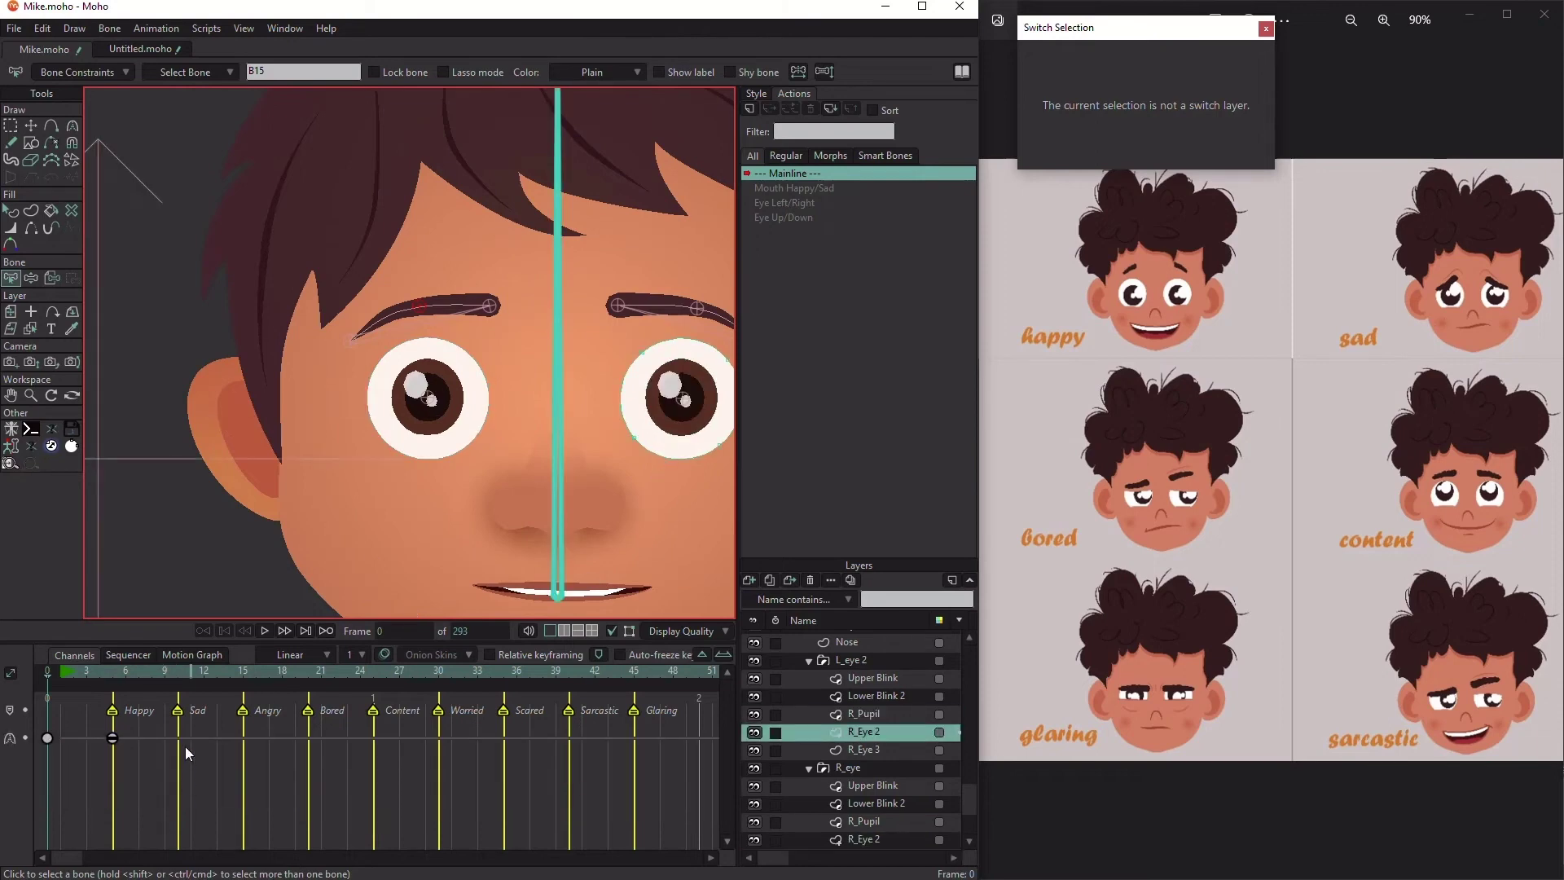
left_click(100, 673)
left_click_drag(114, 673, 243, 676)
left_click_drag(345, 676, 647, 657)
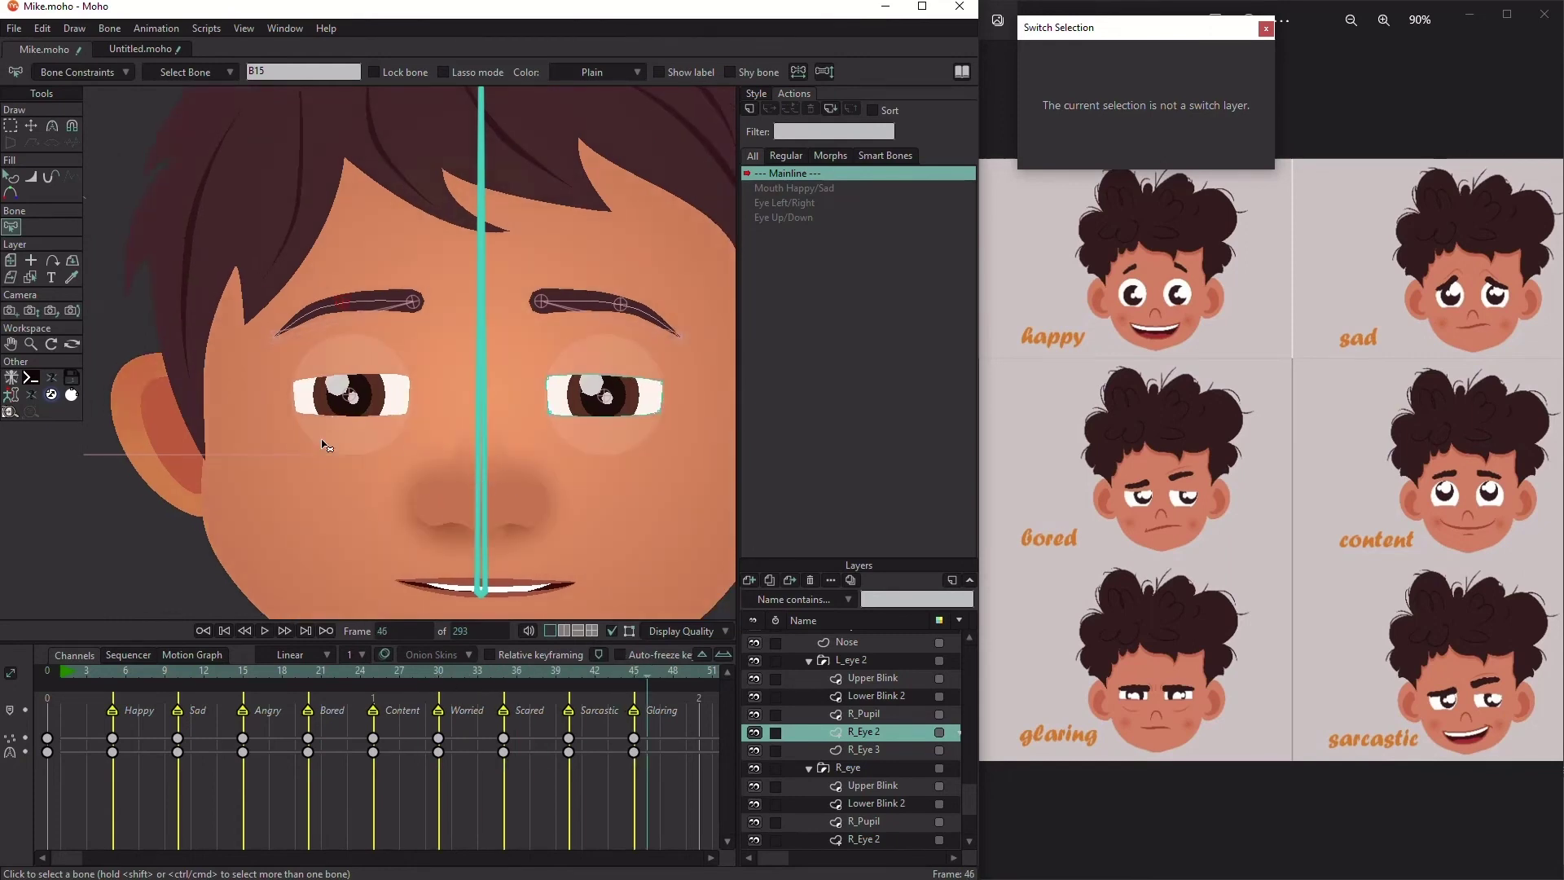
Step: Hide the R_Eye 3 layer in both eye groups and preview the eyes at the Happy frame
scroll(797, 843, "down", 1)
left_click(797, 842)
left_click(872, 730)
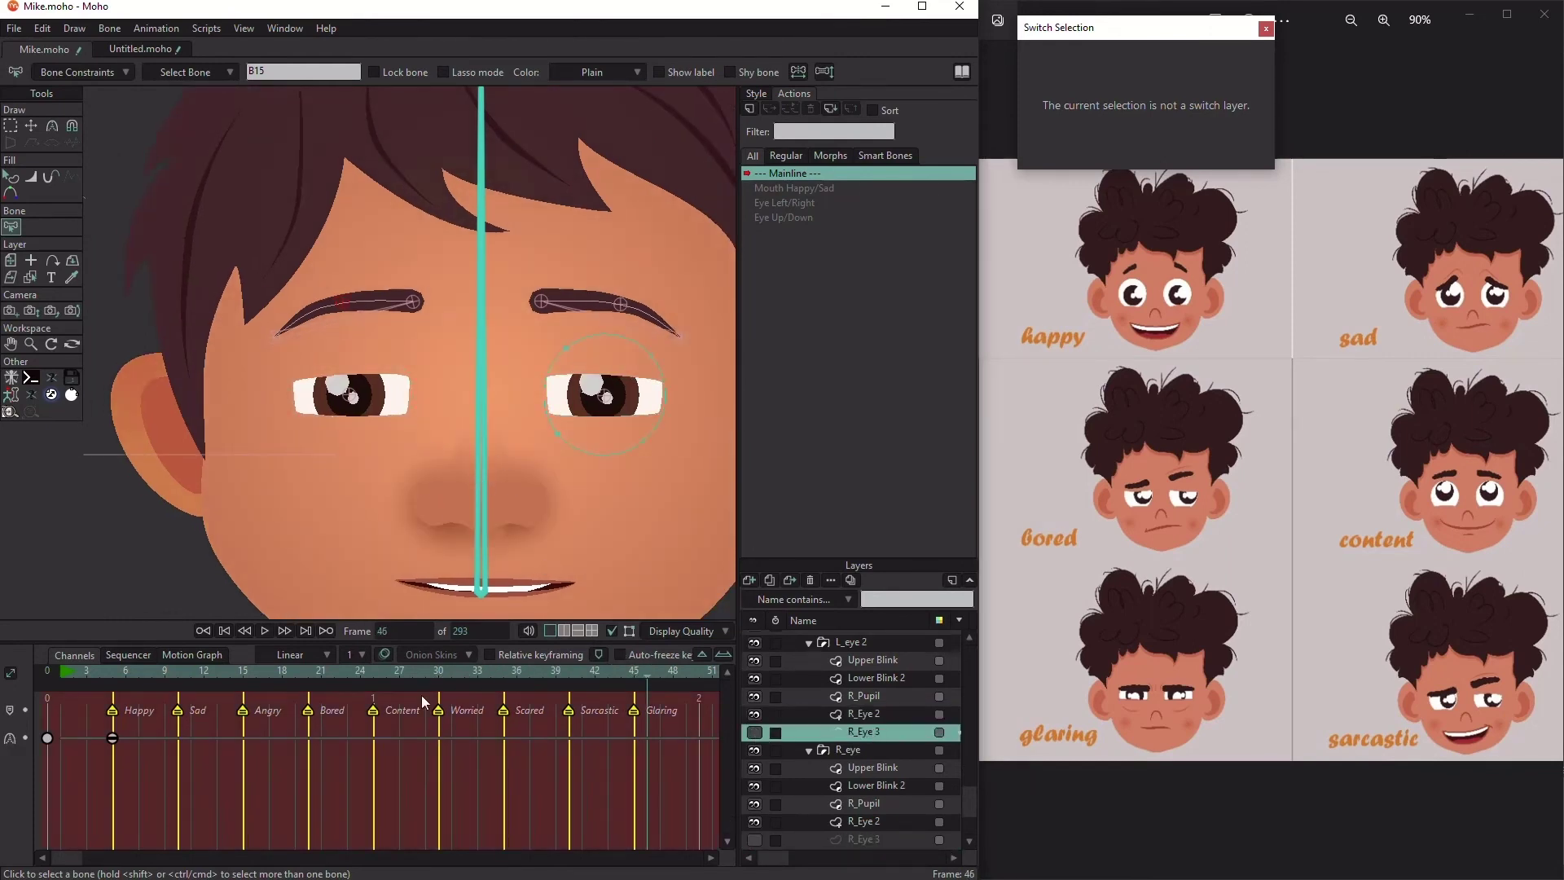
left_click_drag(65, 680, 111, 682)
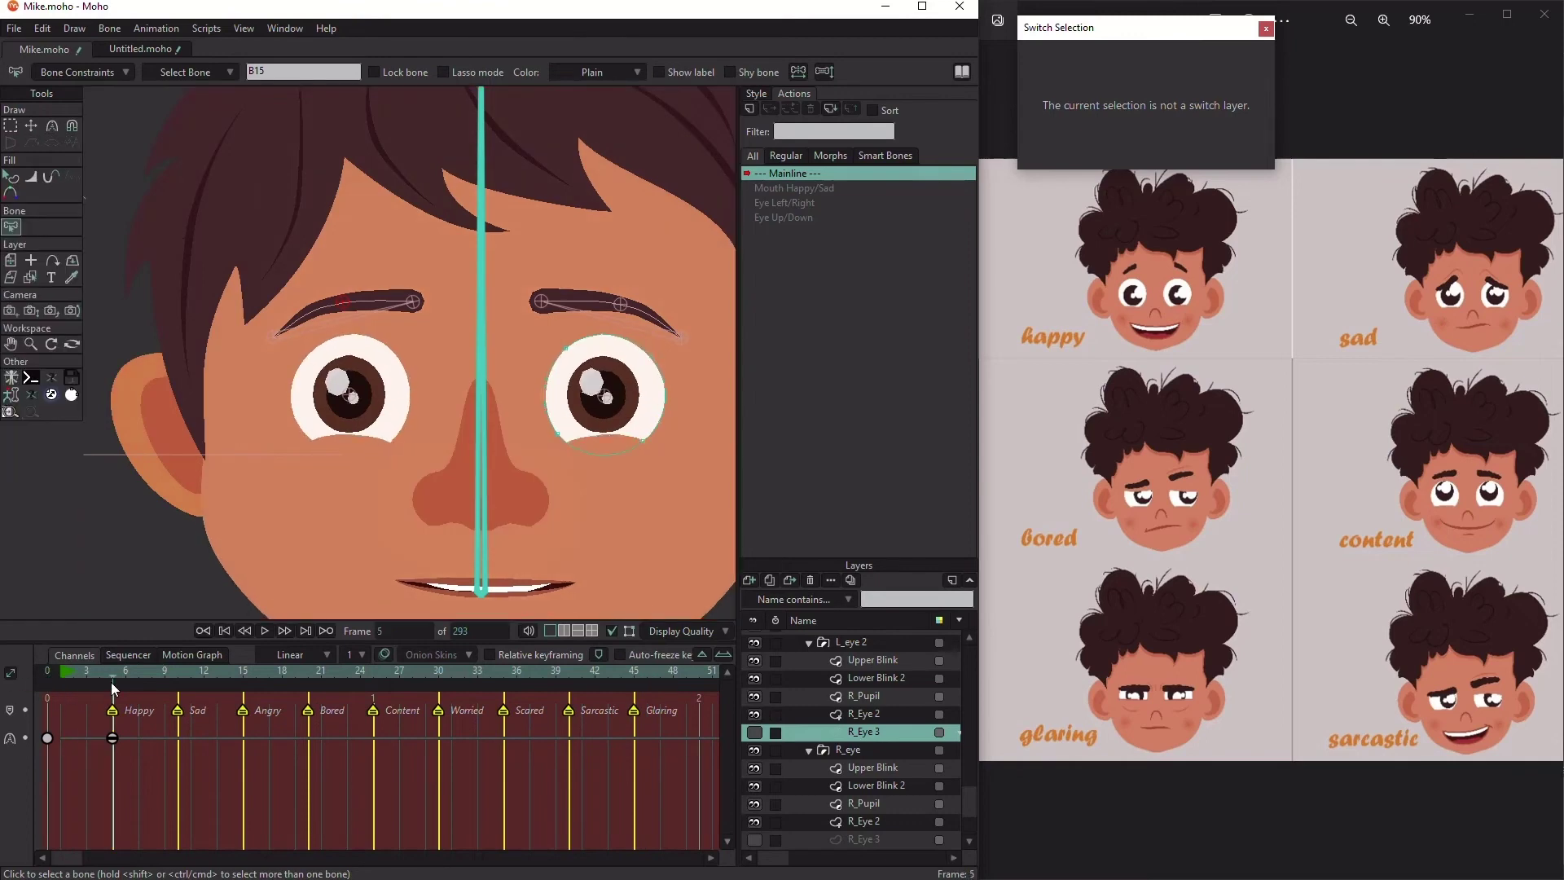
left_click(892, 713)
scroll(877, 644, "up", 8)
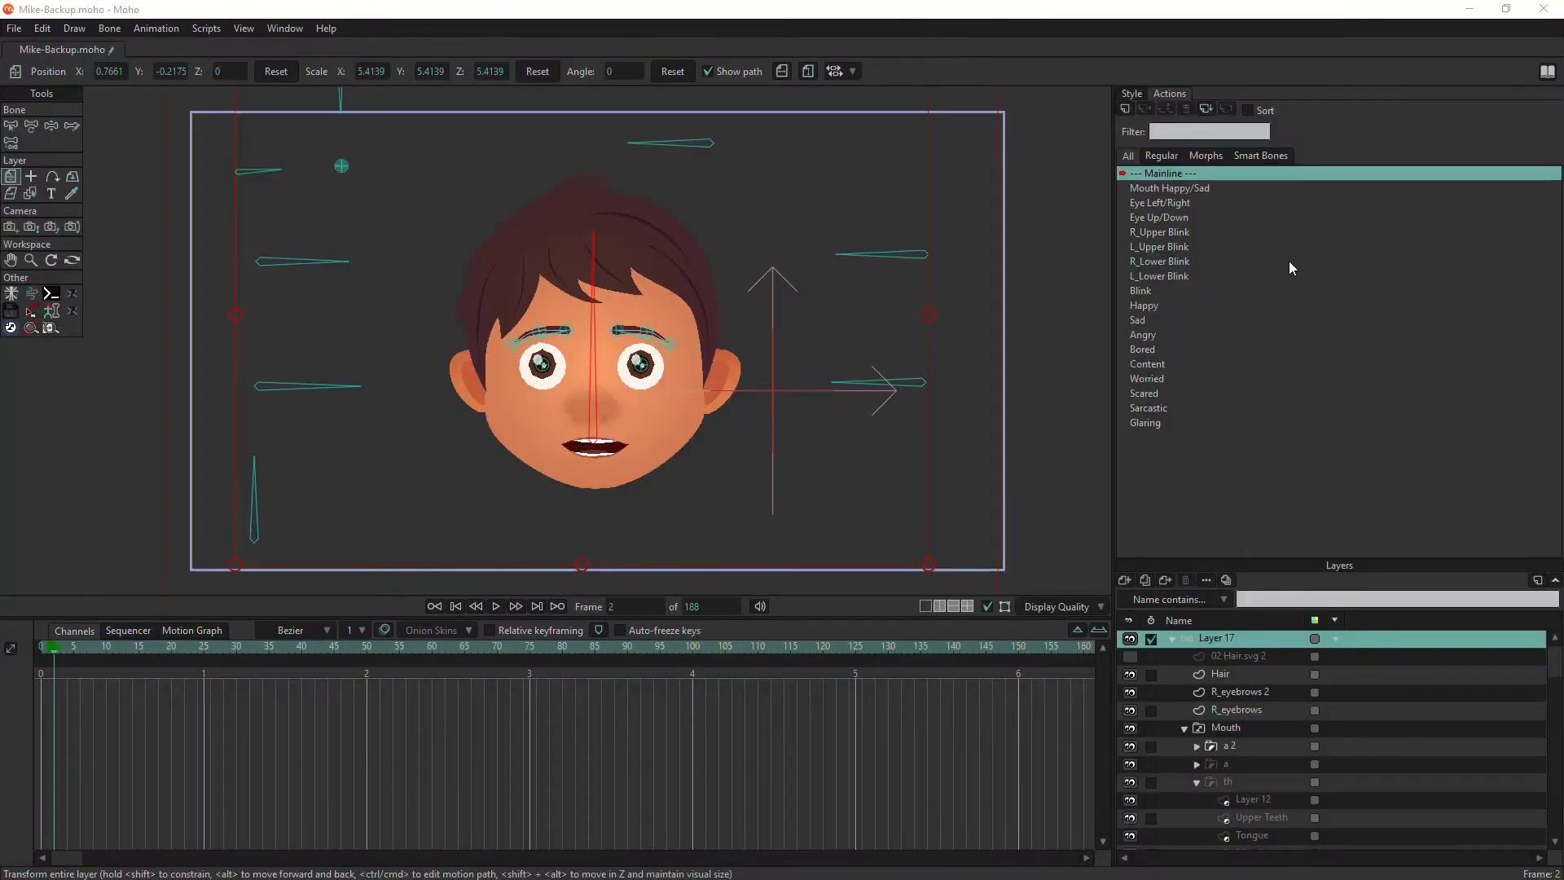
Step: Preview each morph action from Happy to Glaring in Mike-Backup.moho, then return to the Mainline
left_click(1206, 156)
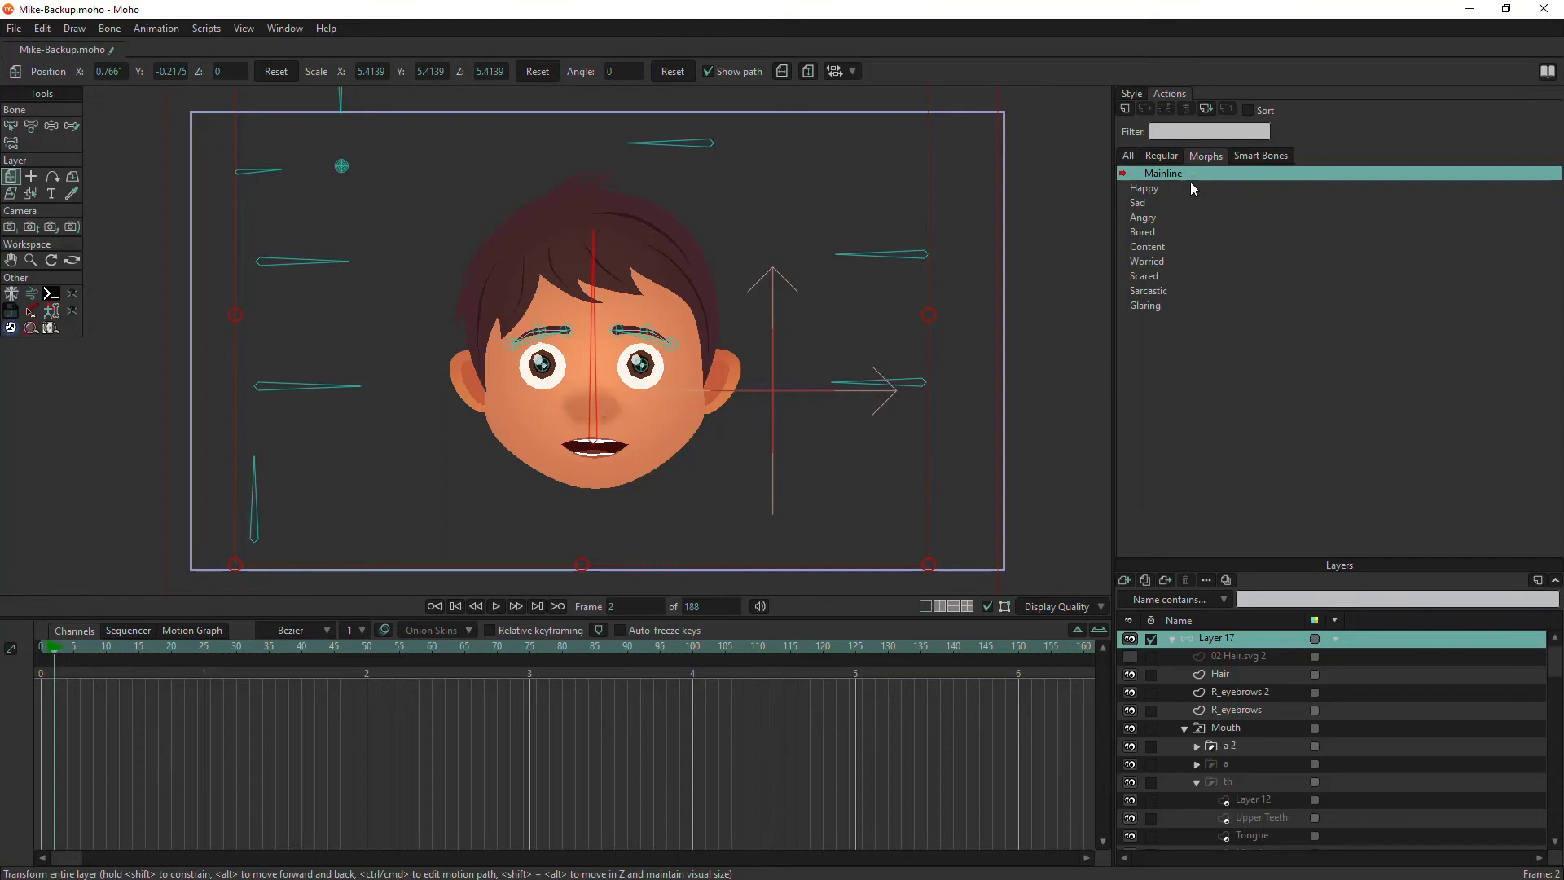
double_click(1150, 189)
double_click(1141, 204)
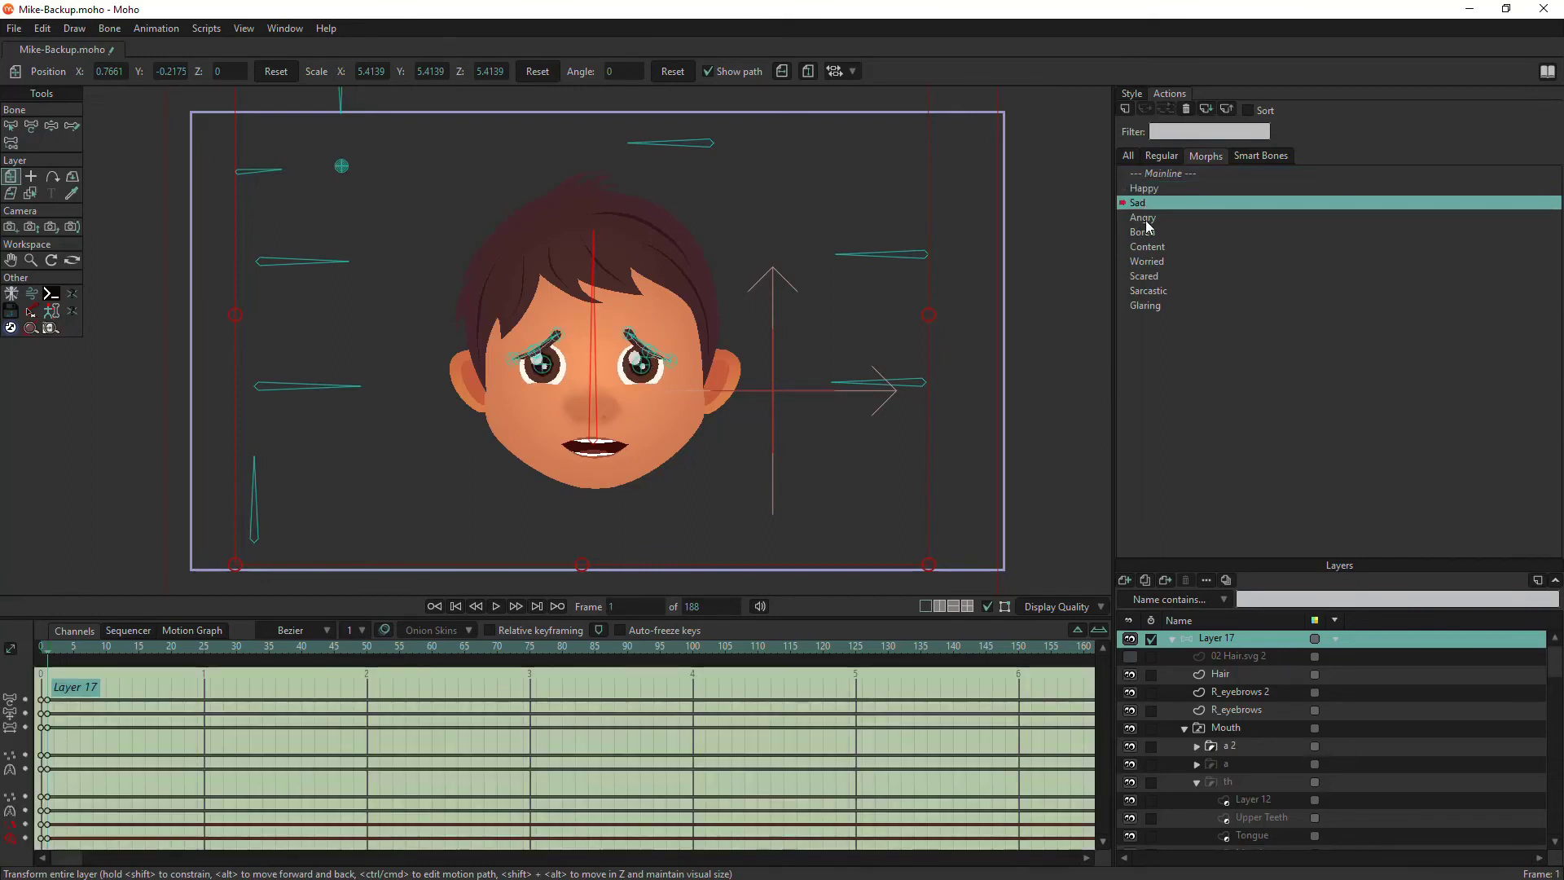
double_click(1146, 218)
double_click(1144, 232)
double_click(1147, 247)
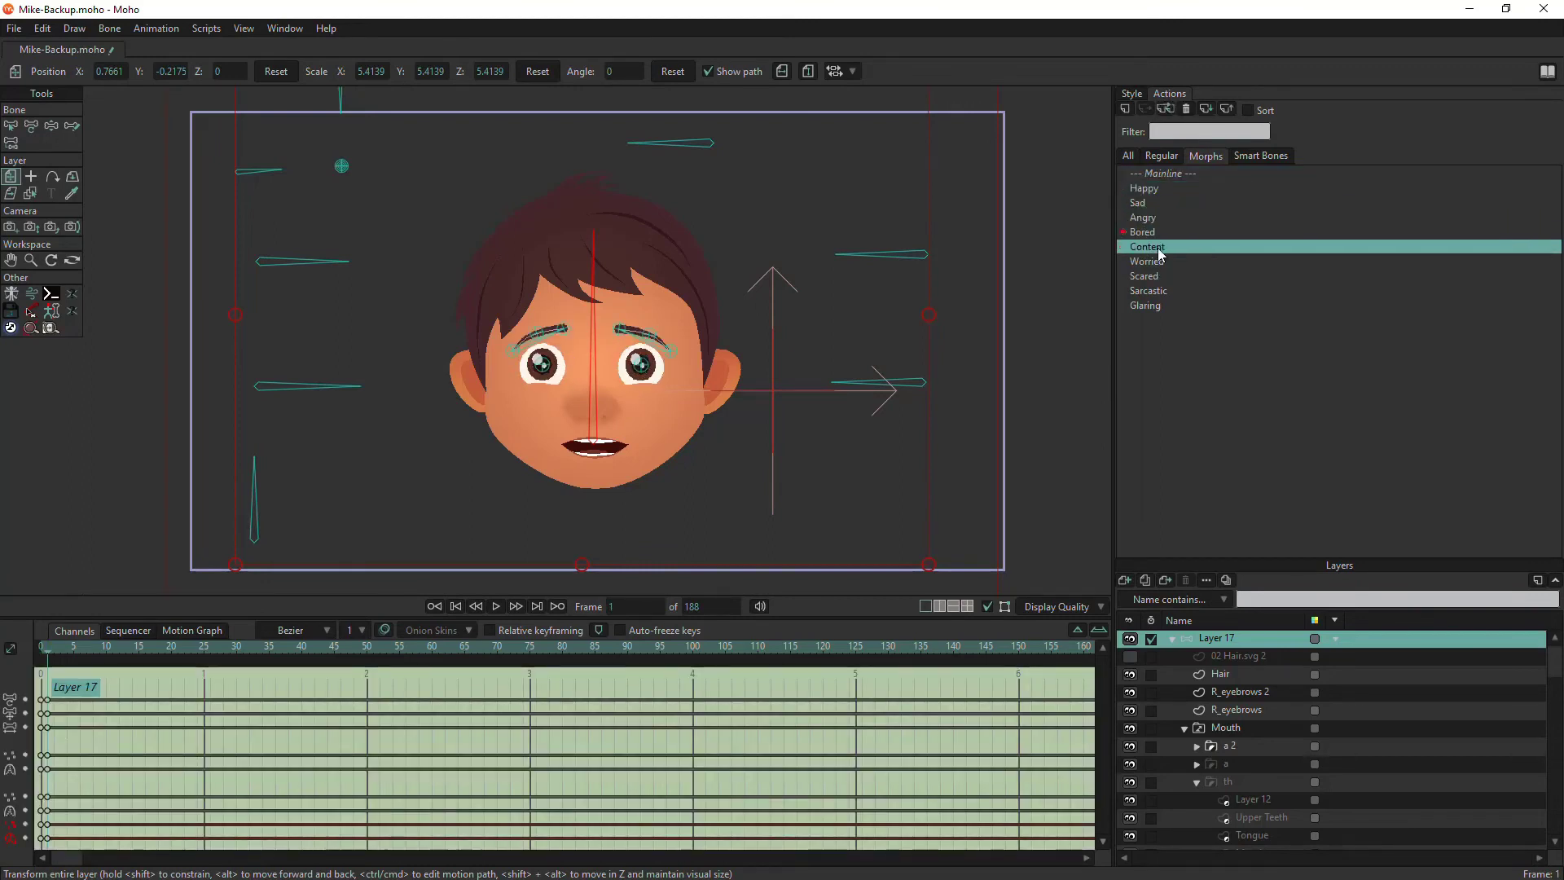
double_click(1149, 262)
double_click(1147, 279)
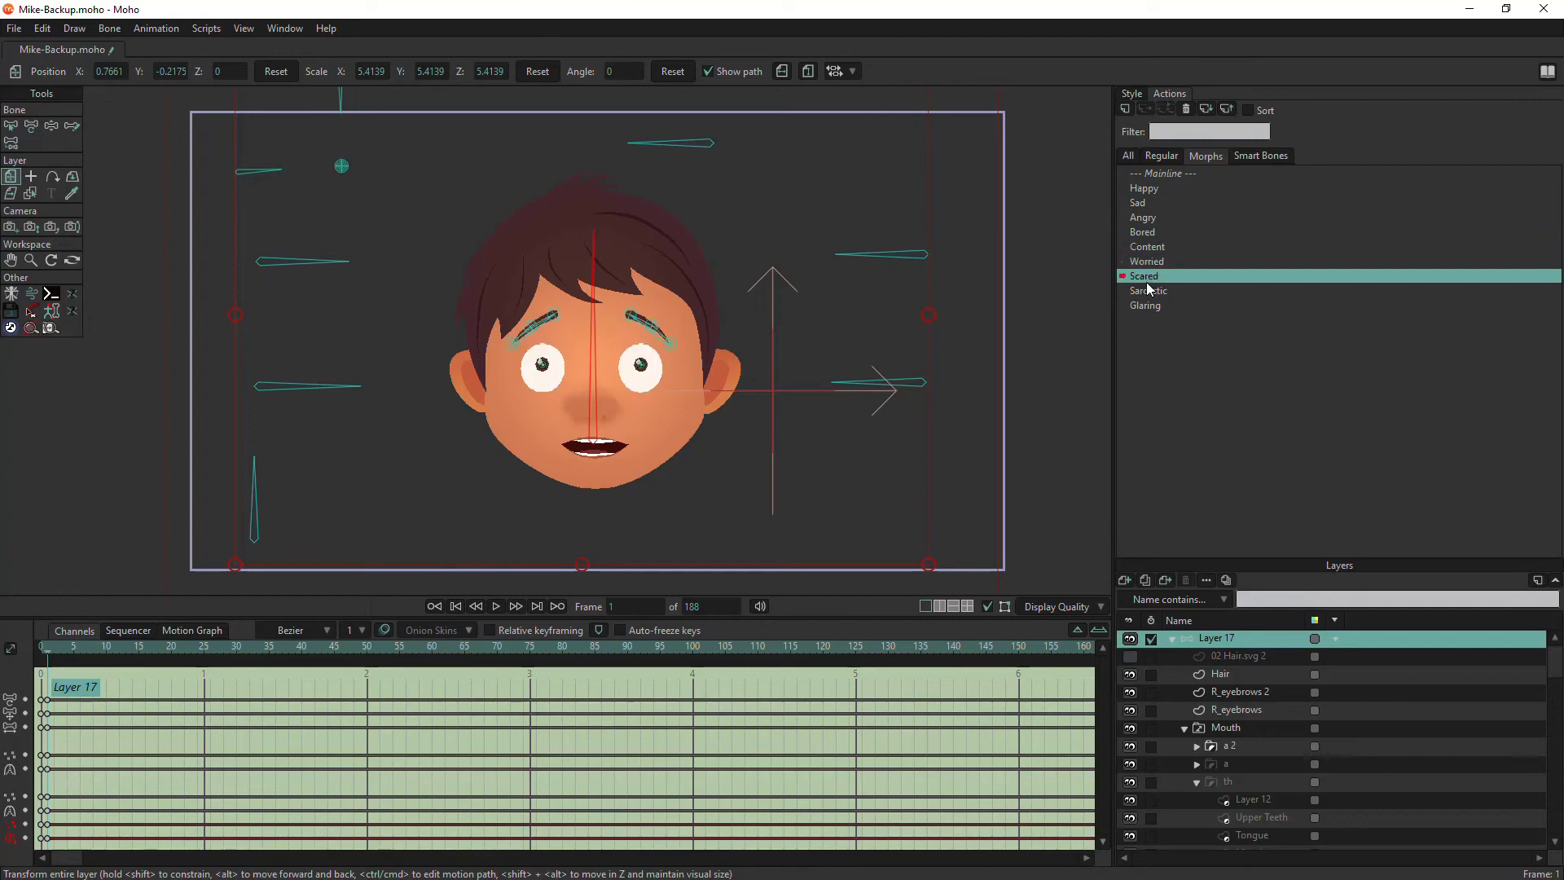
double_click(1164, 291)
double_click(1157, 306)
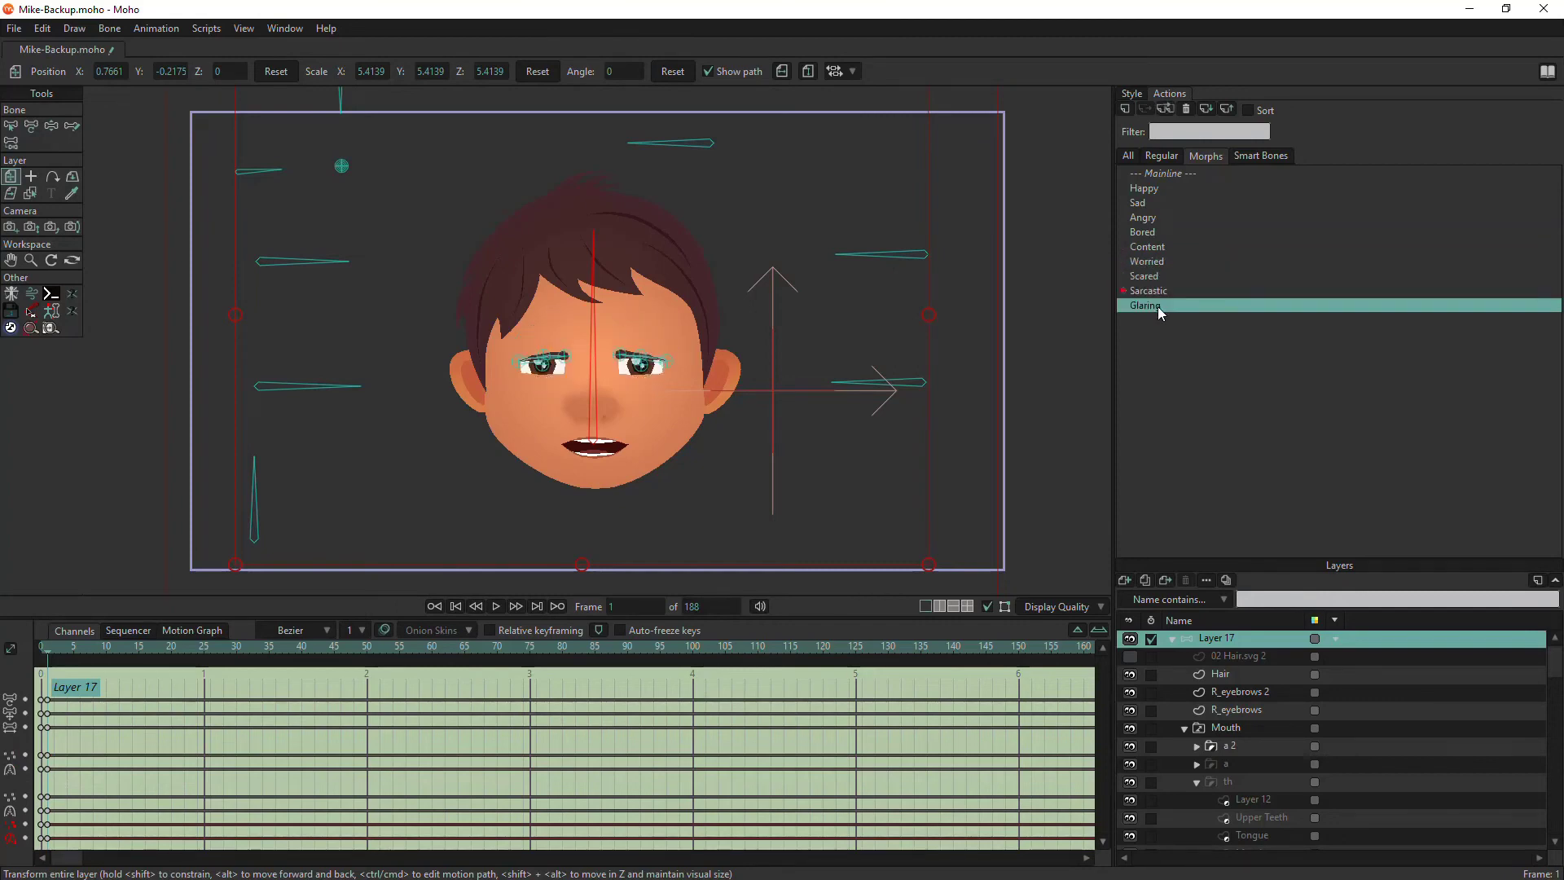
double_click(1171, 174)
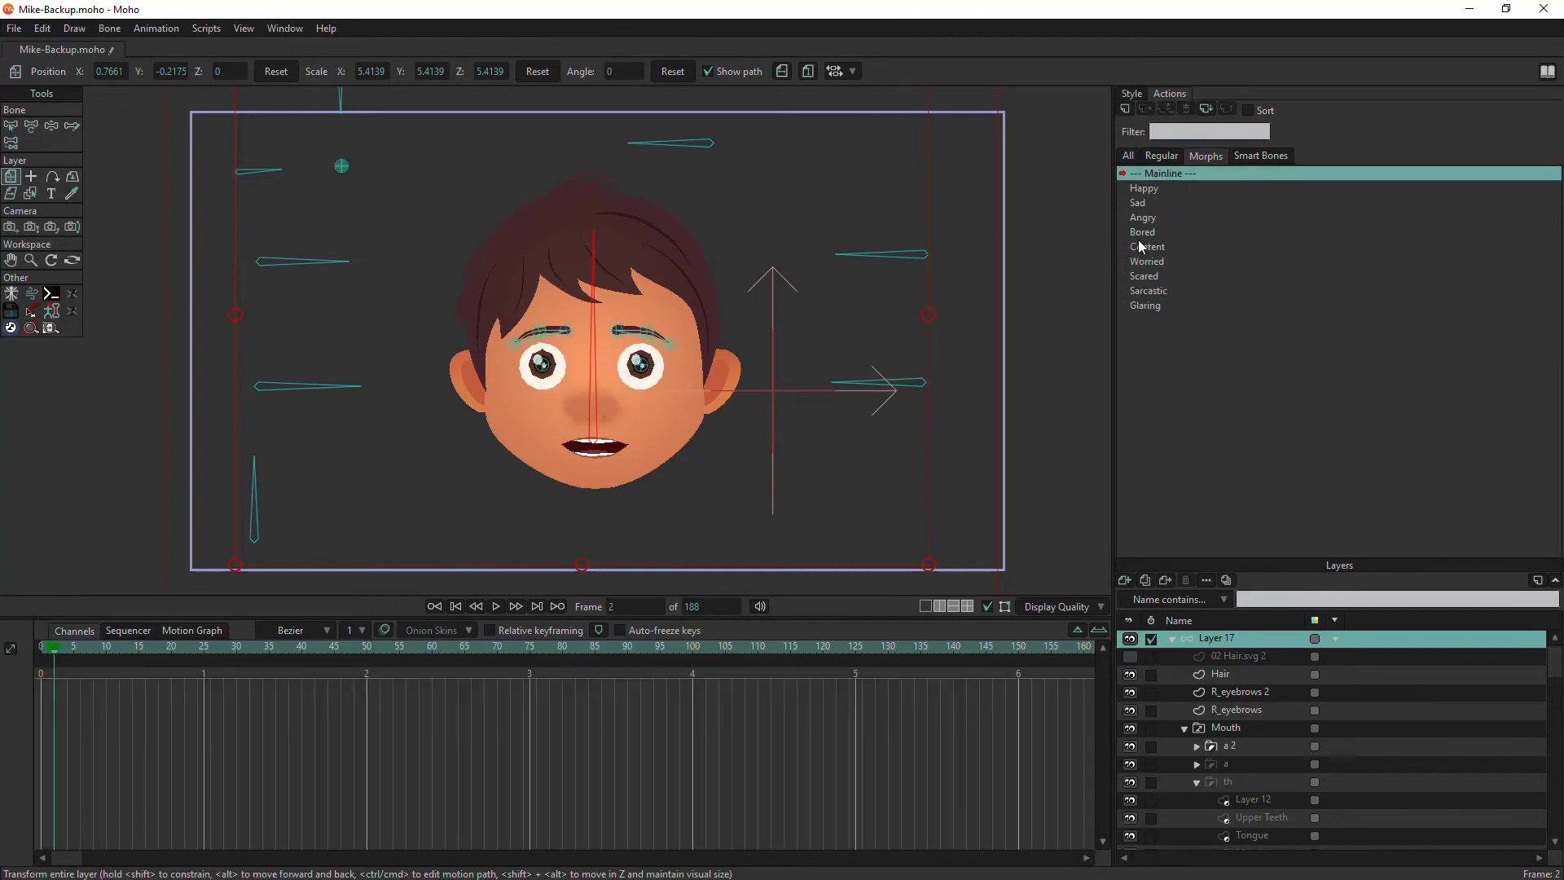
Step: Insert copies of the Sad, Angry and Scared morph actions on the Mainline at frames 18, 44 and 66, then preview the transitions
right_click(1139, 210)
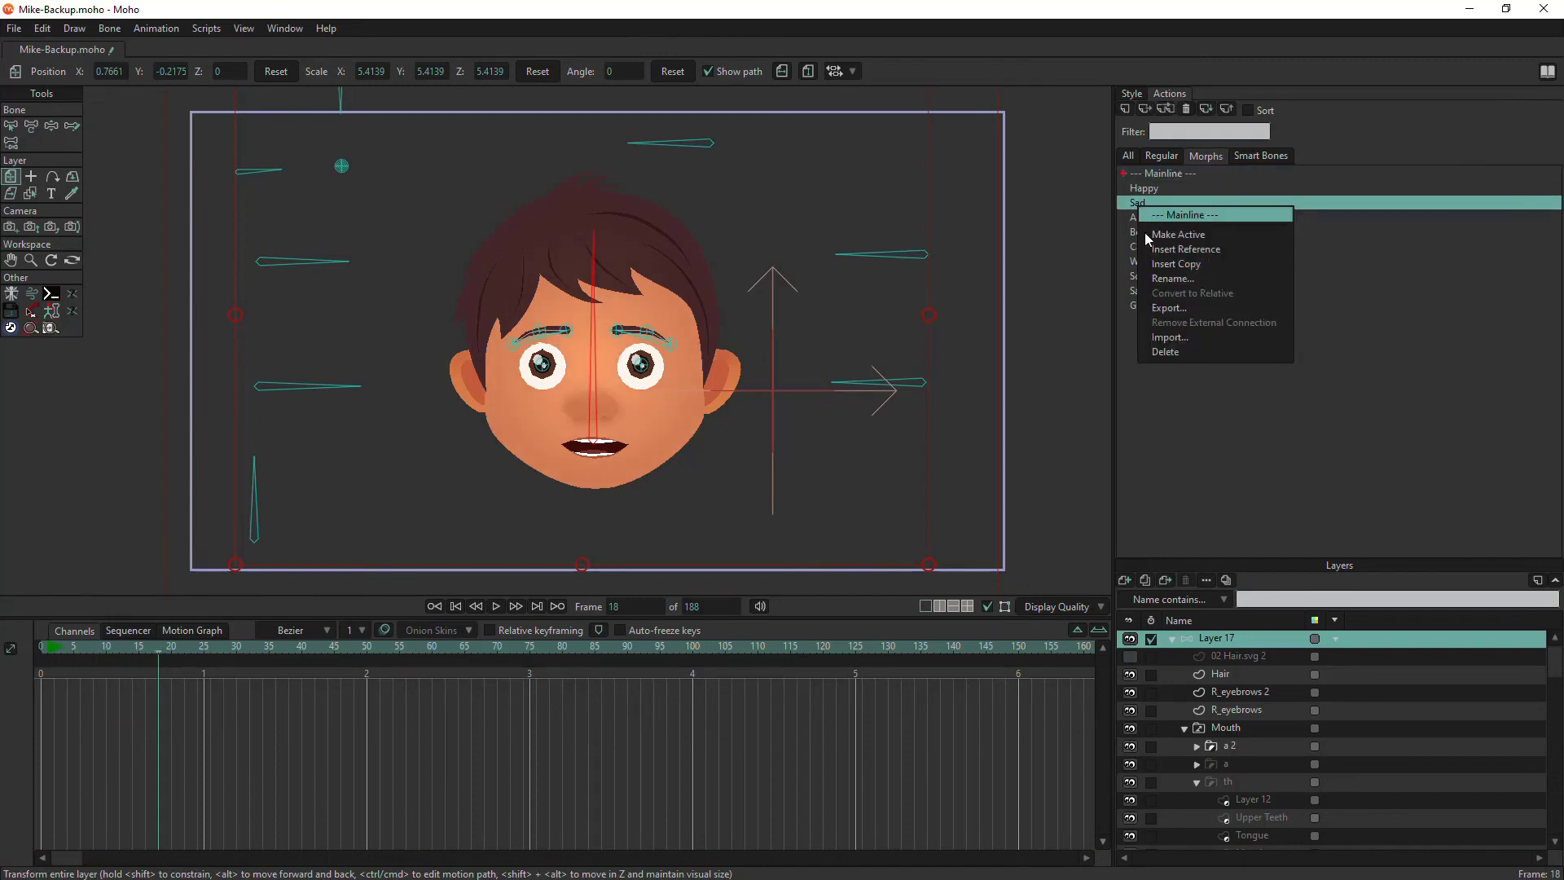
left_click(1194, 275)
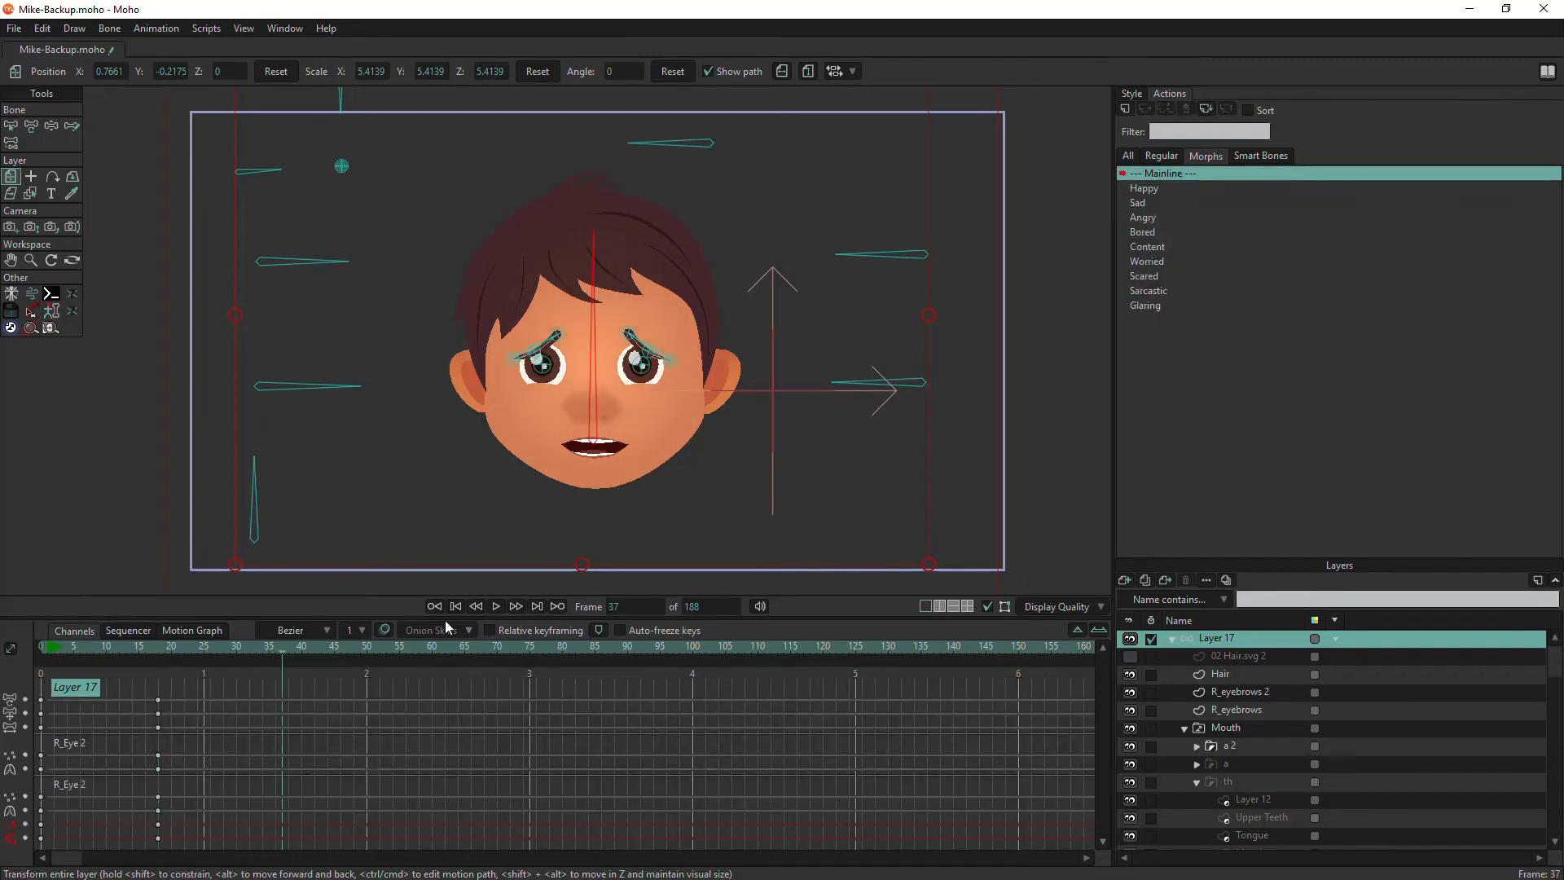
right_click(1157, 278)
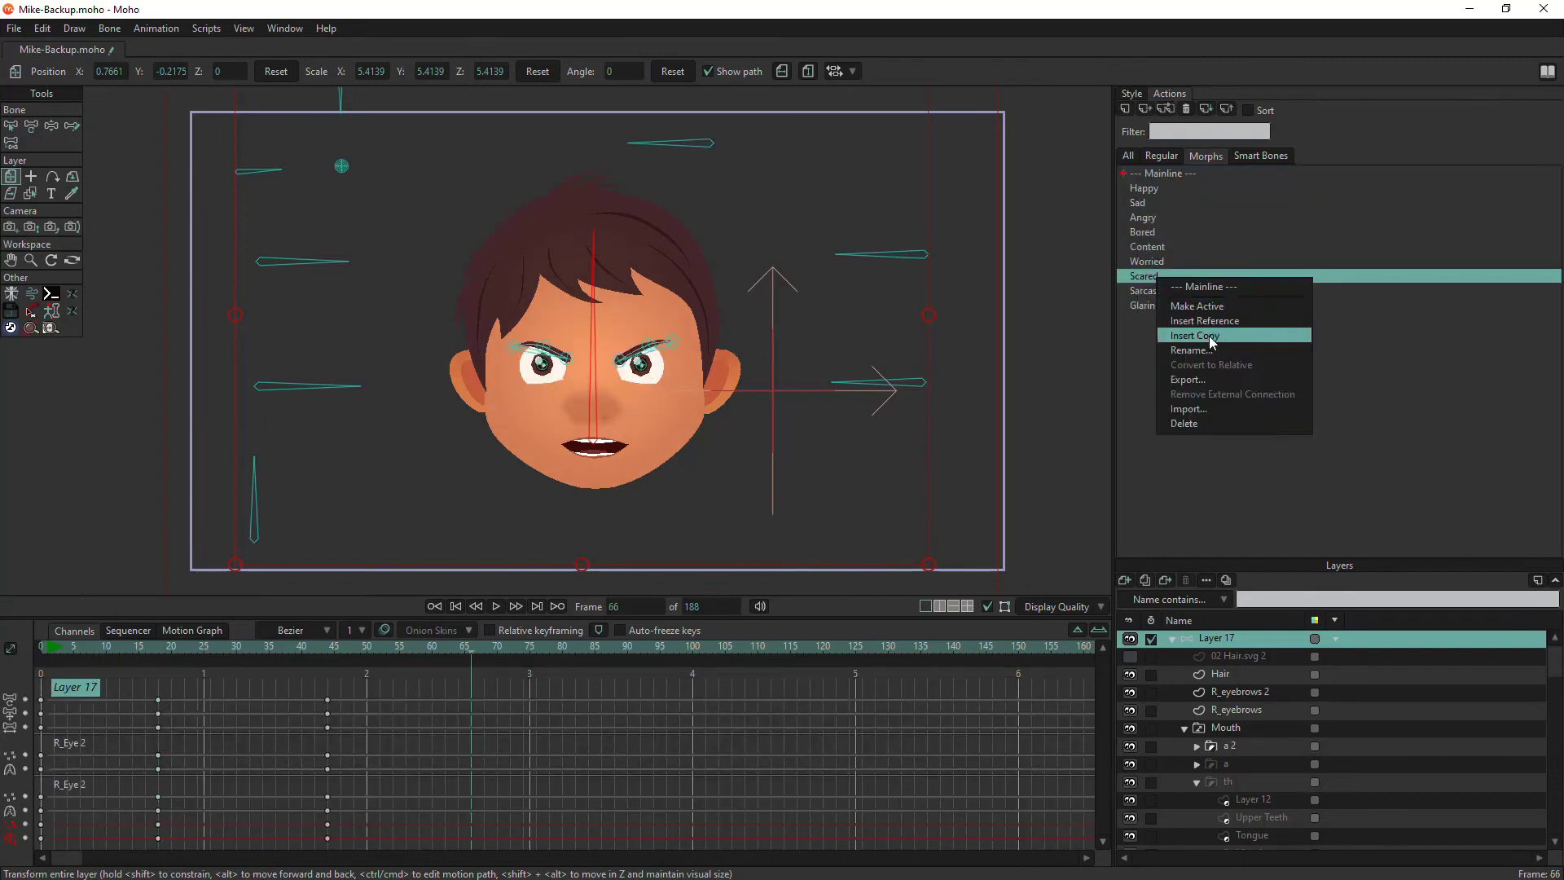
left_click(1194, 334)
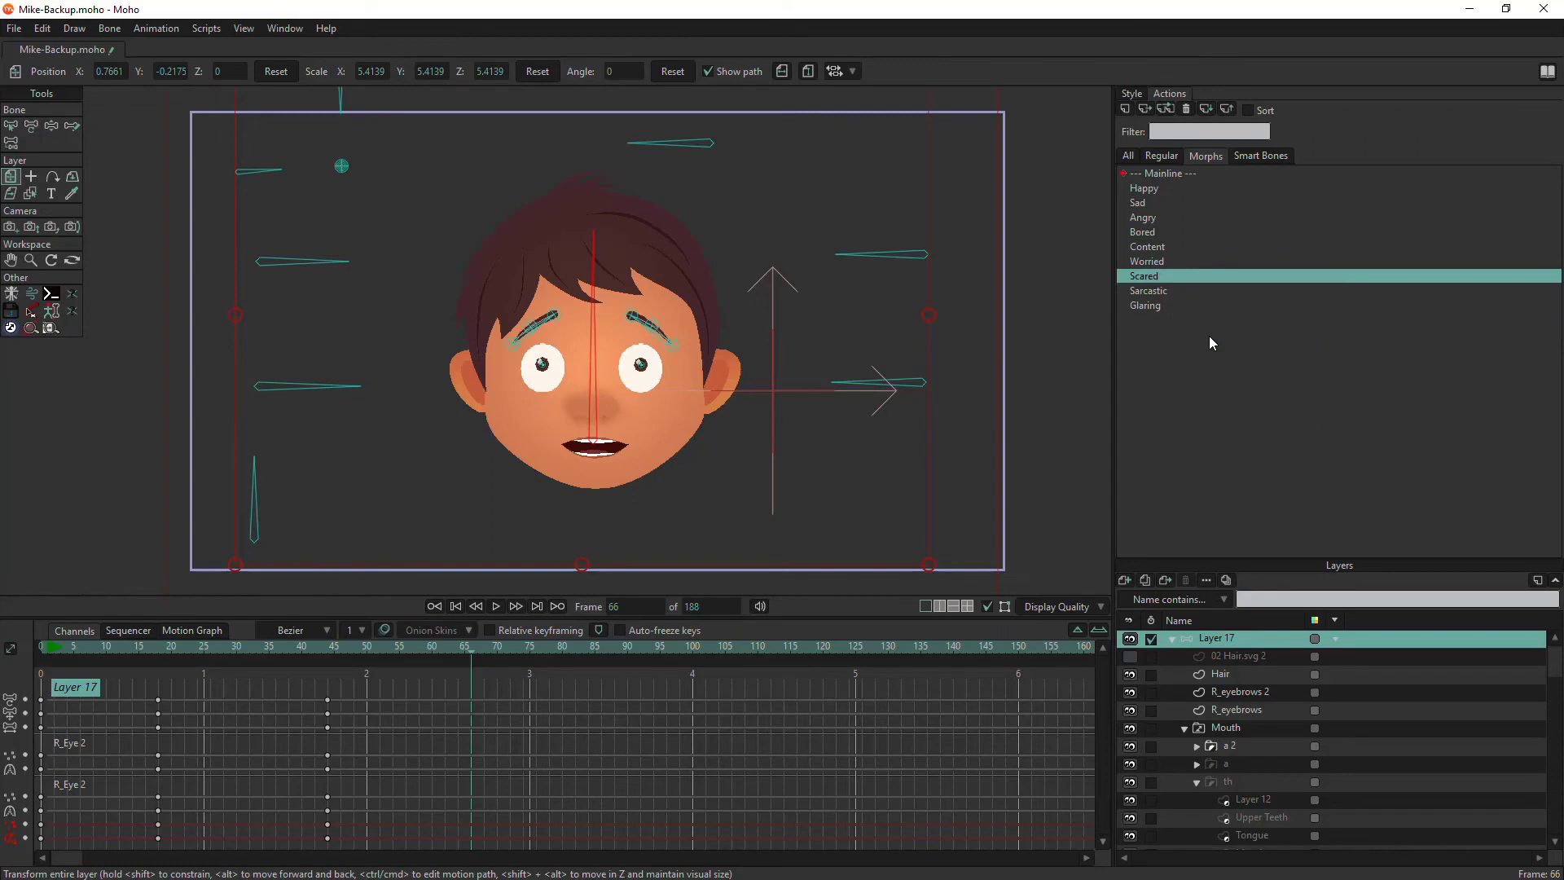
left_click(445, 649)
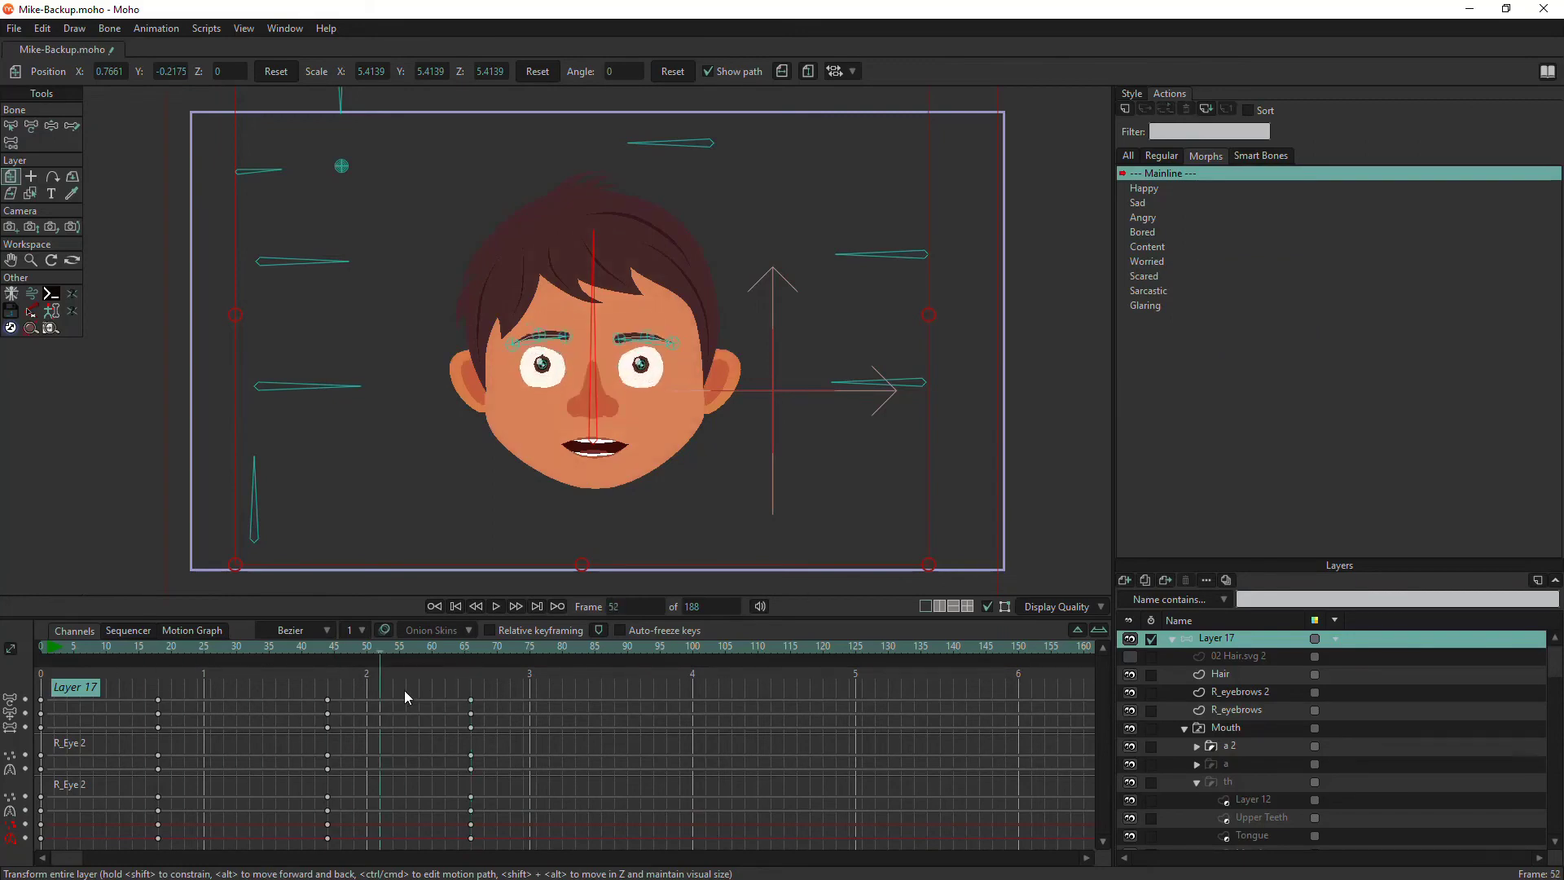
left_click(484, 701)
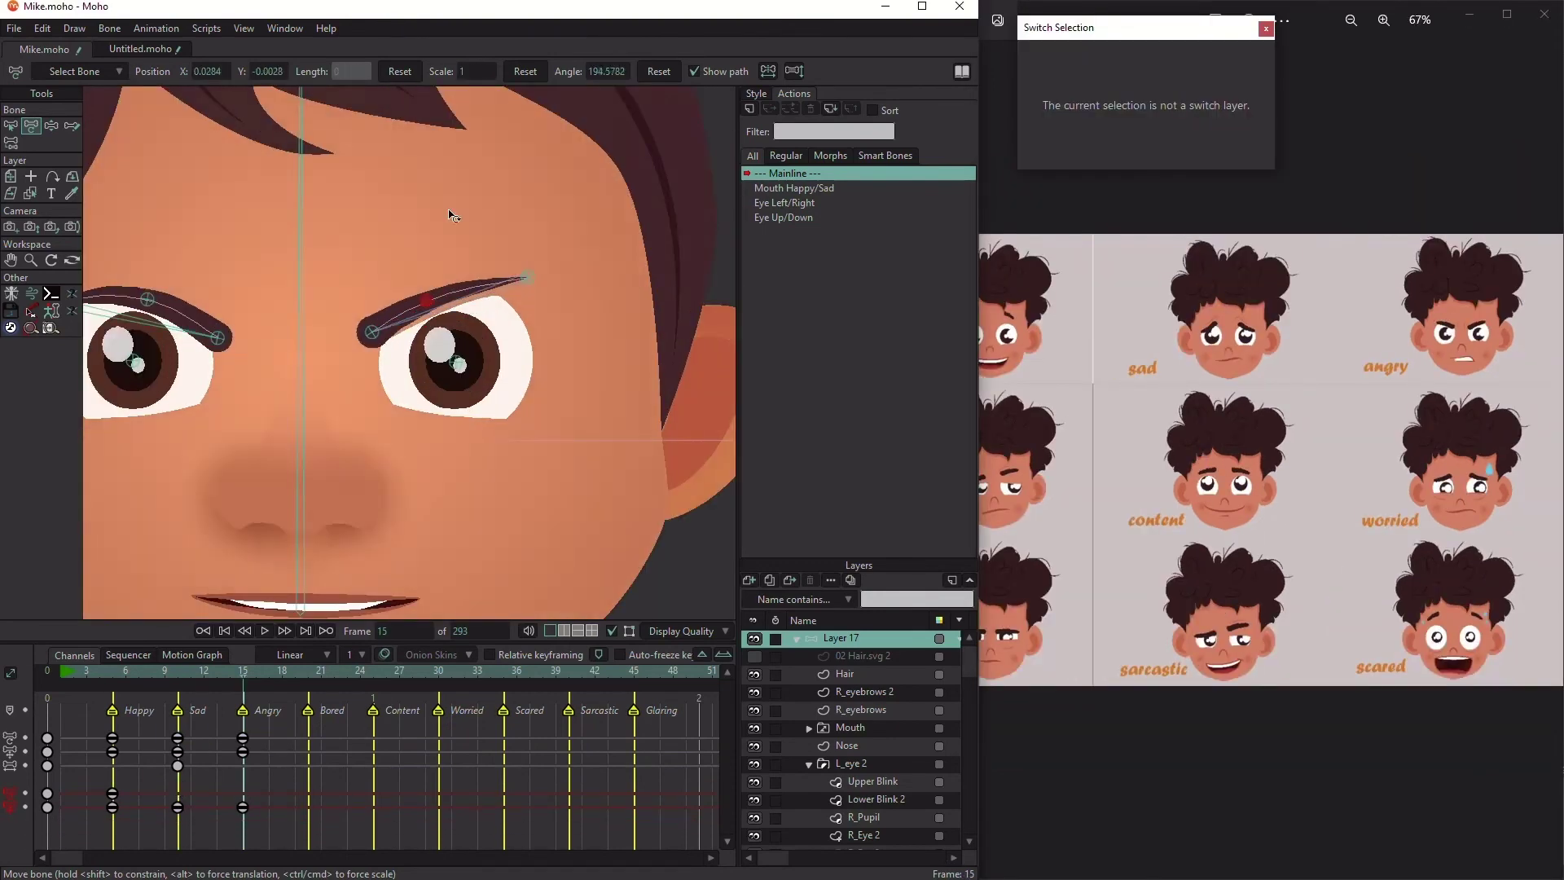
Step: In Mike.moho, adjust the brow bone's outer end at frame 15 for the Angry expression
left_click_drag(454, 217, 524, 297)
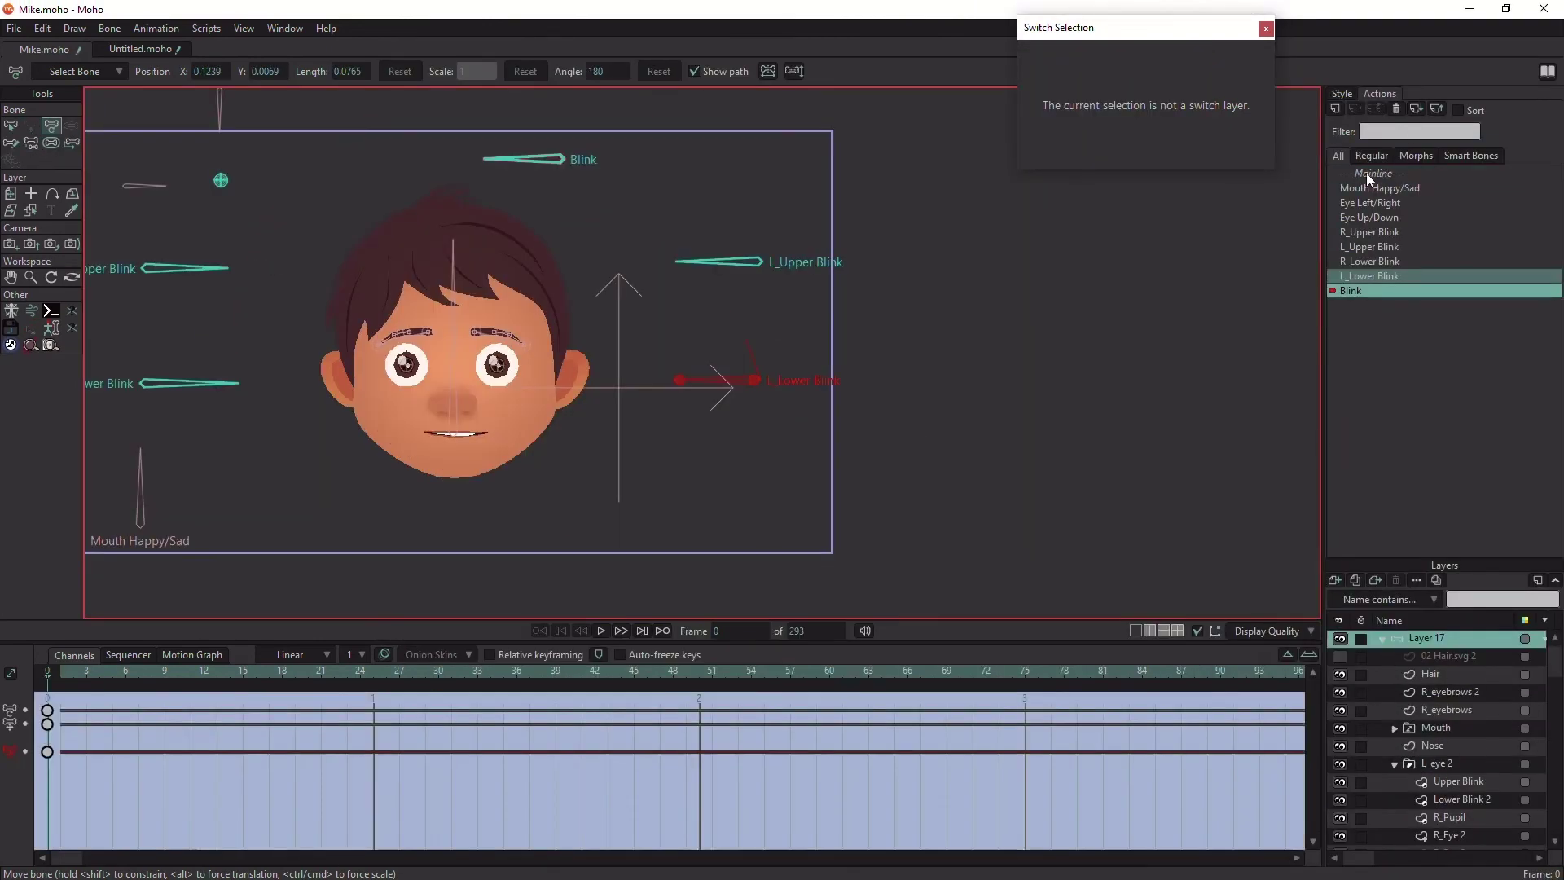
Step: Return to the Mainline and show the R_Eye 2 channels of both eyes in the timeline together with the bone channels
left_click(1373, 174)
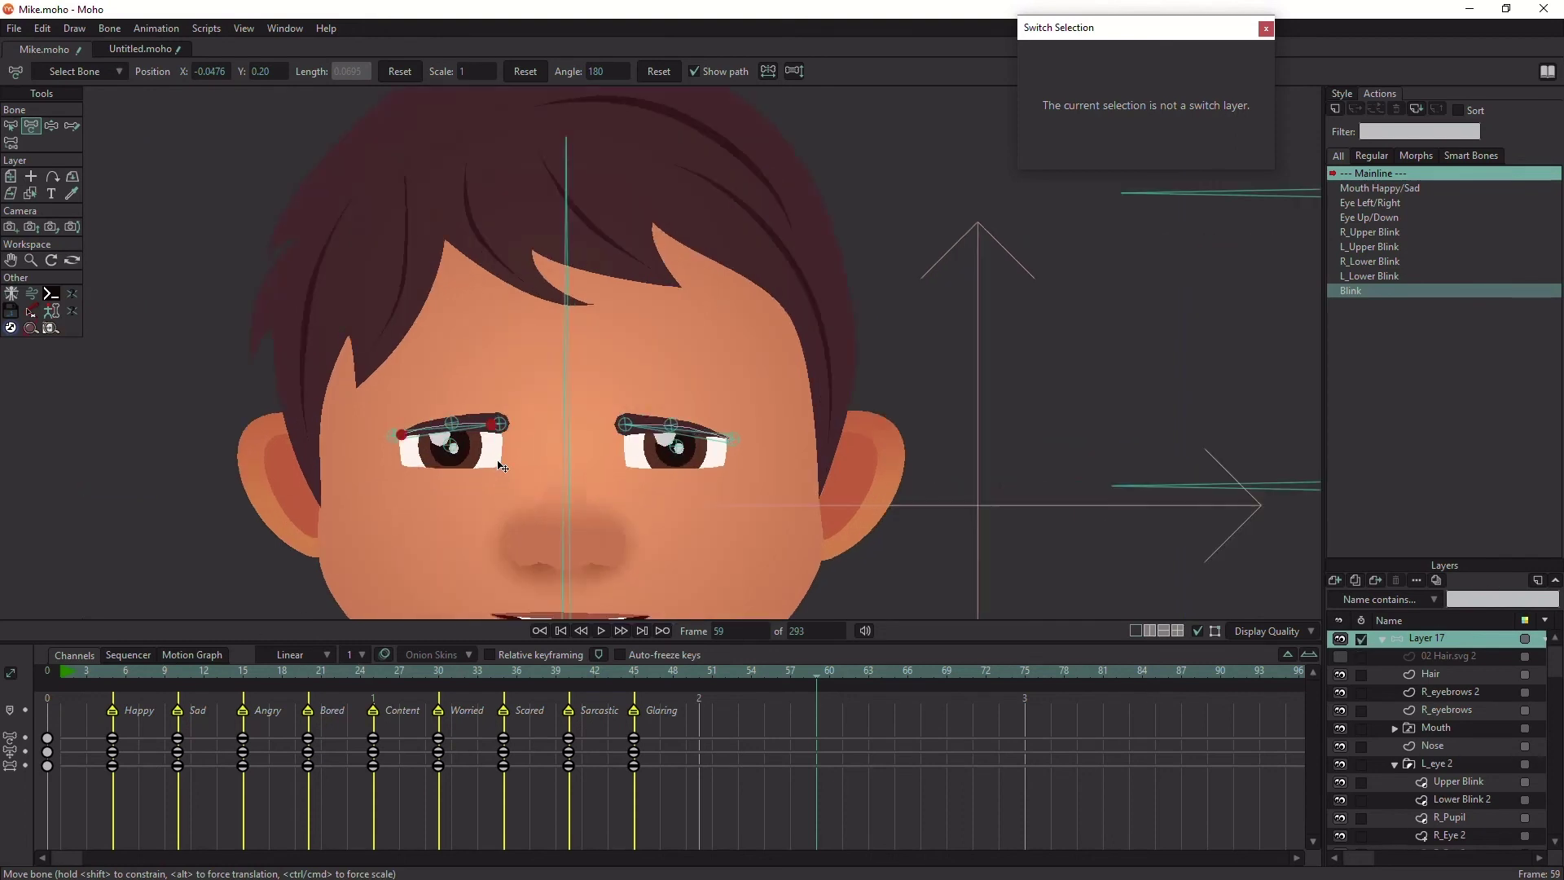
left_click(1390, 803)
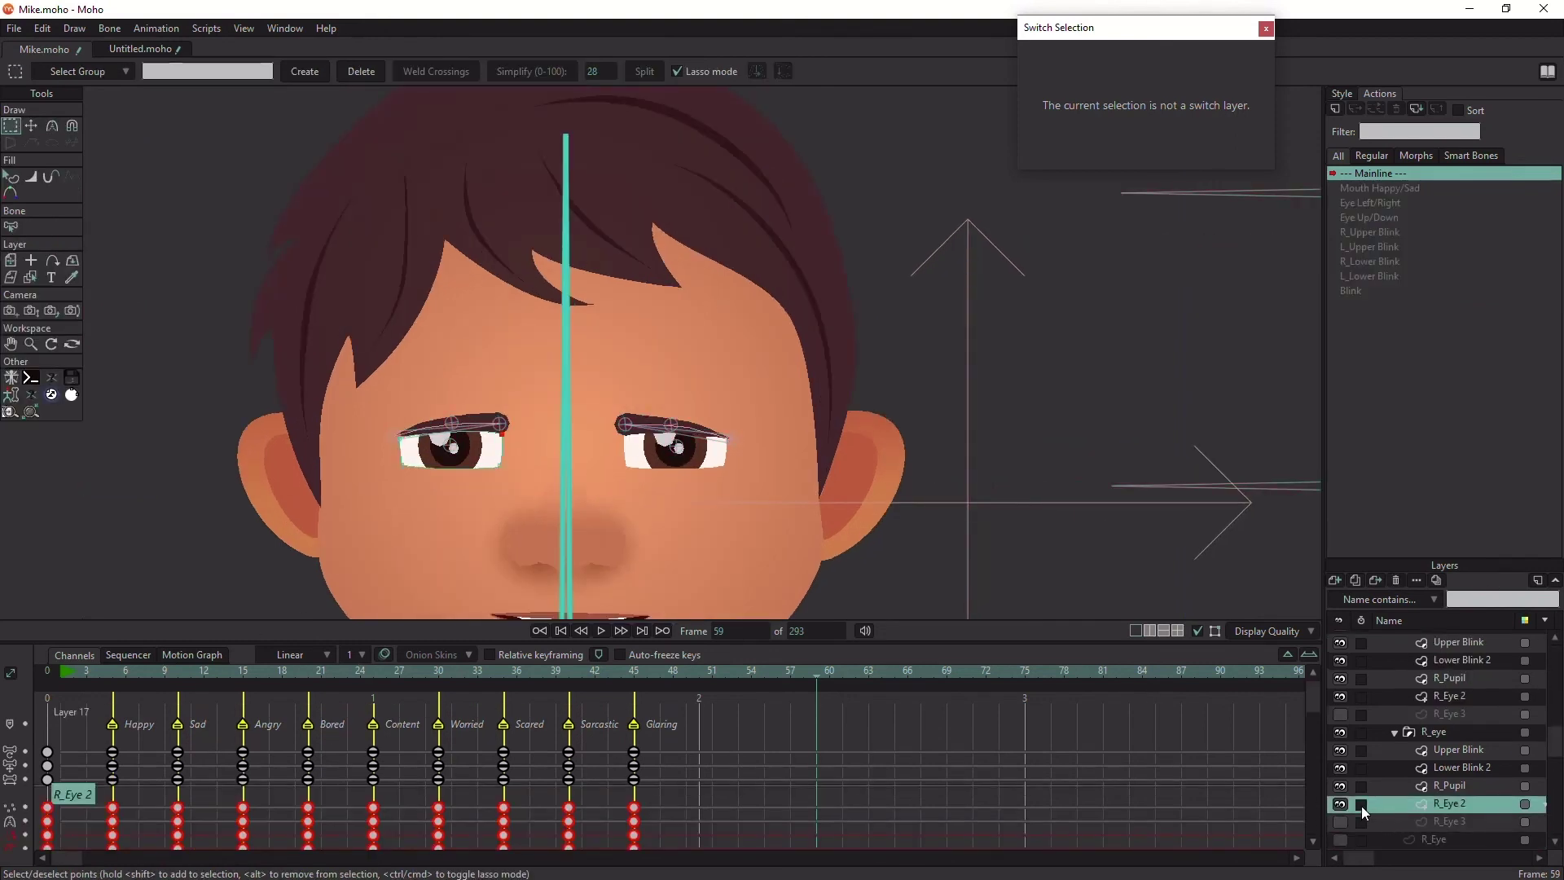
left_click(1361, 806)
right_click(638, 462, "alt")
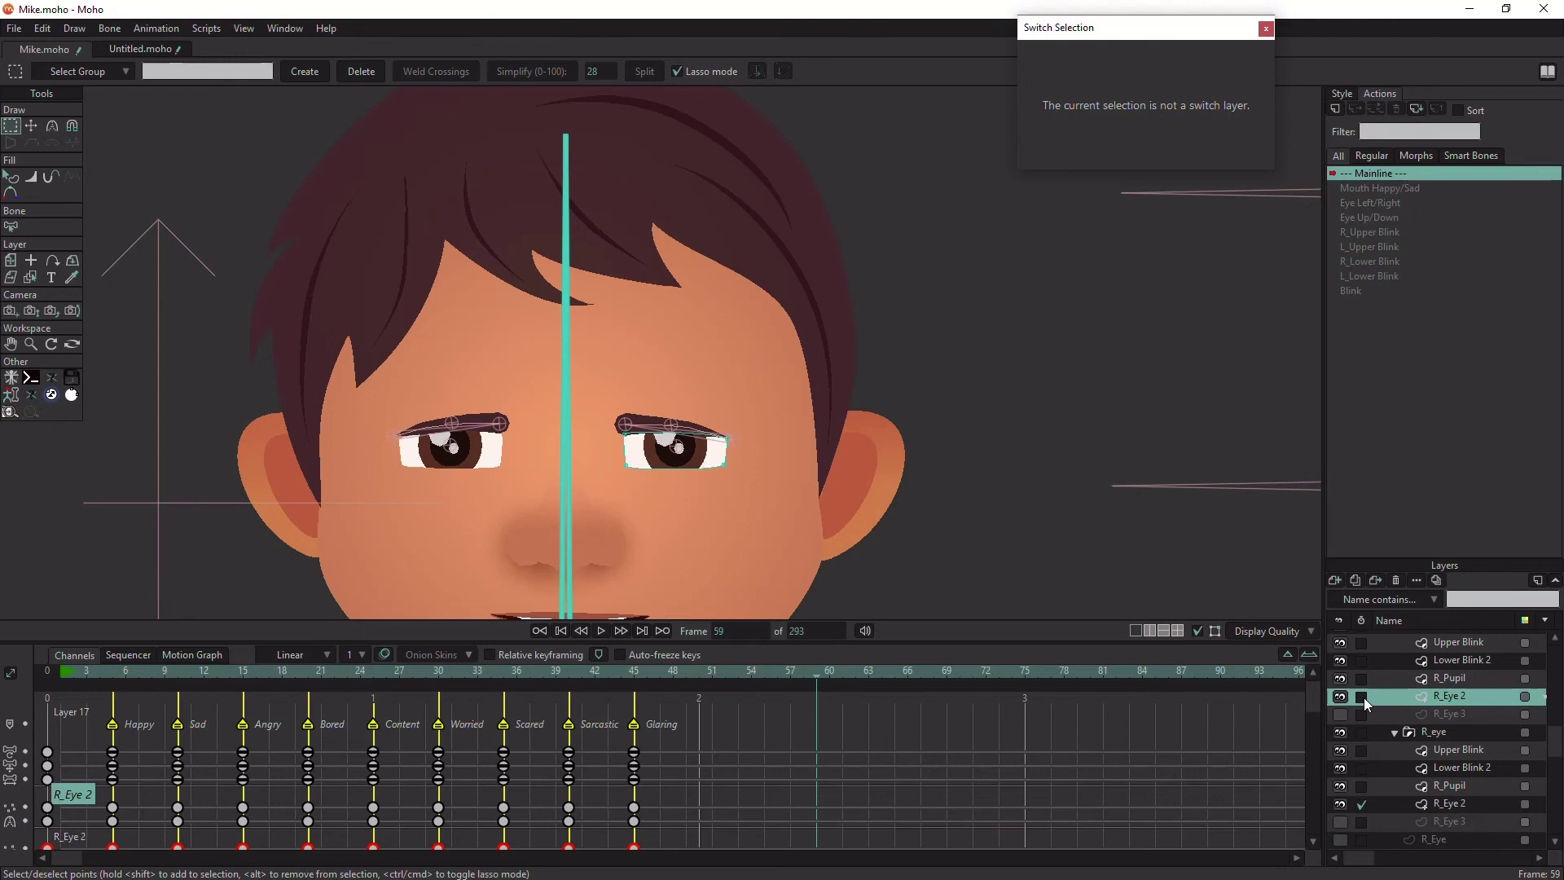
scroll(495, 778, "down", 1)
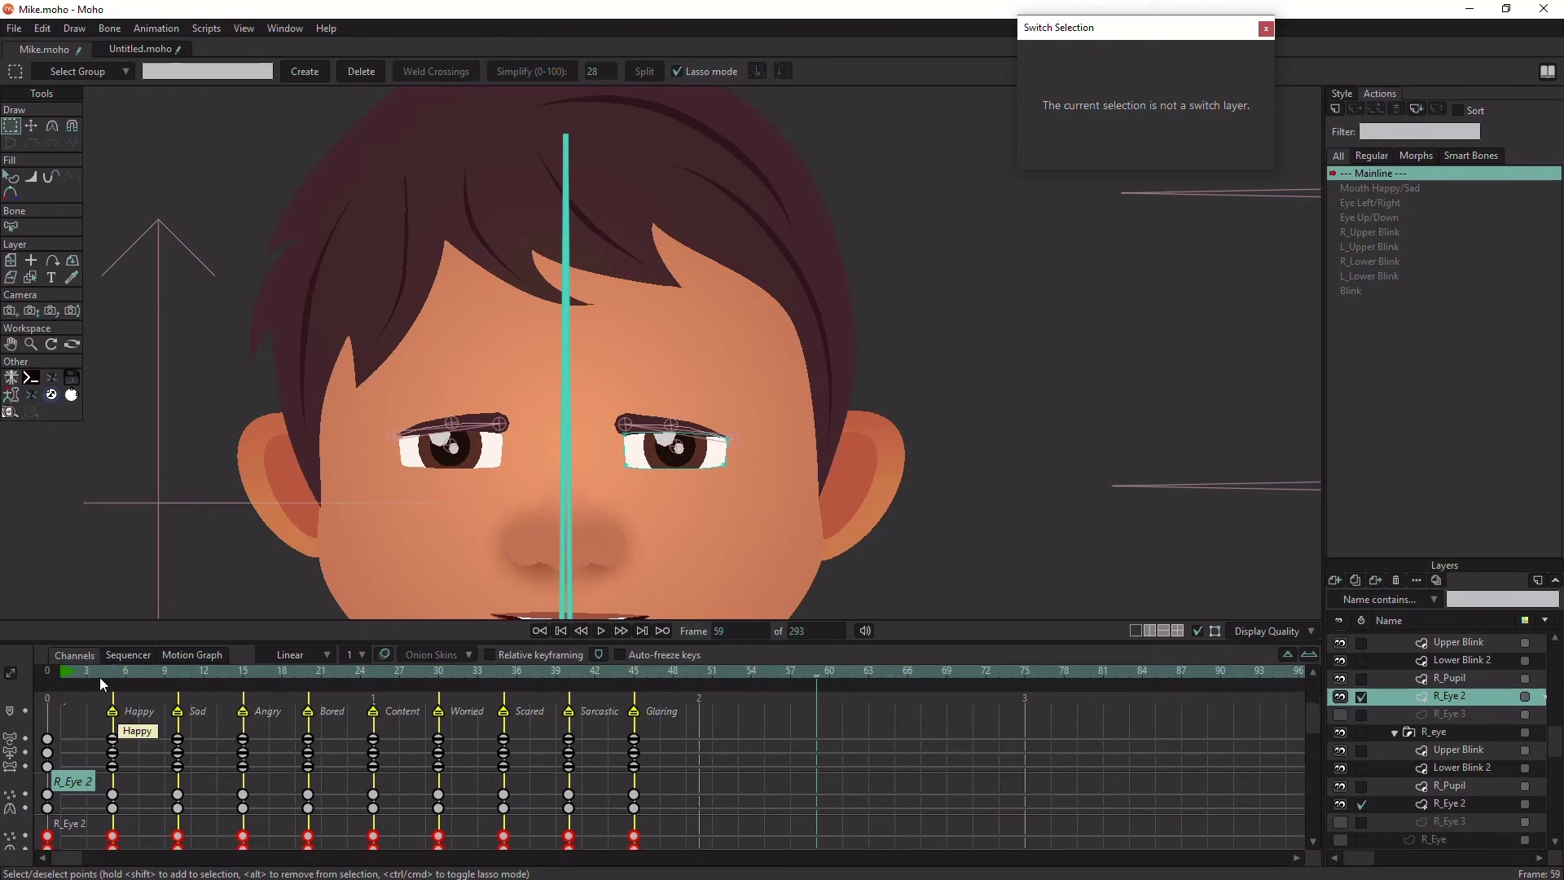
Step: Change the interpolation of all bone keys from frame 5 to frame 45 to match the eye shape keys
left_click_drag(110, 671, 108, 772)
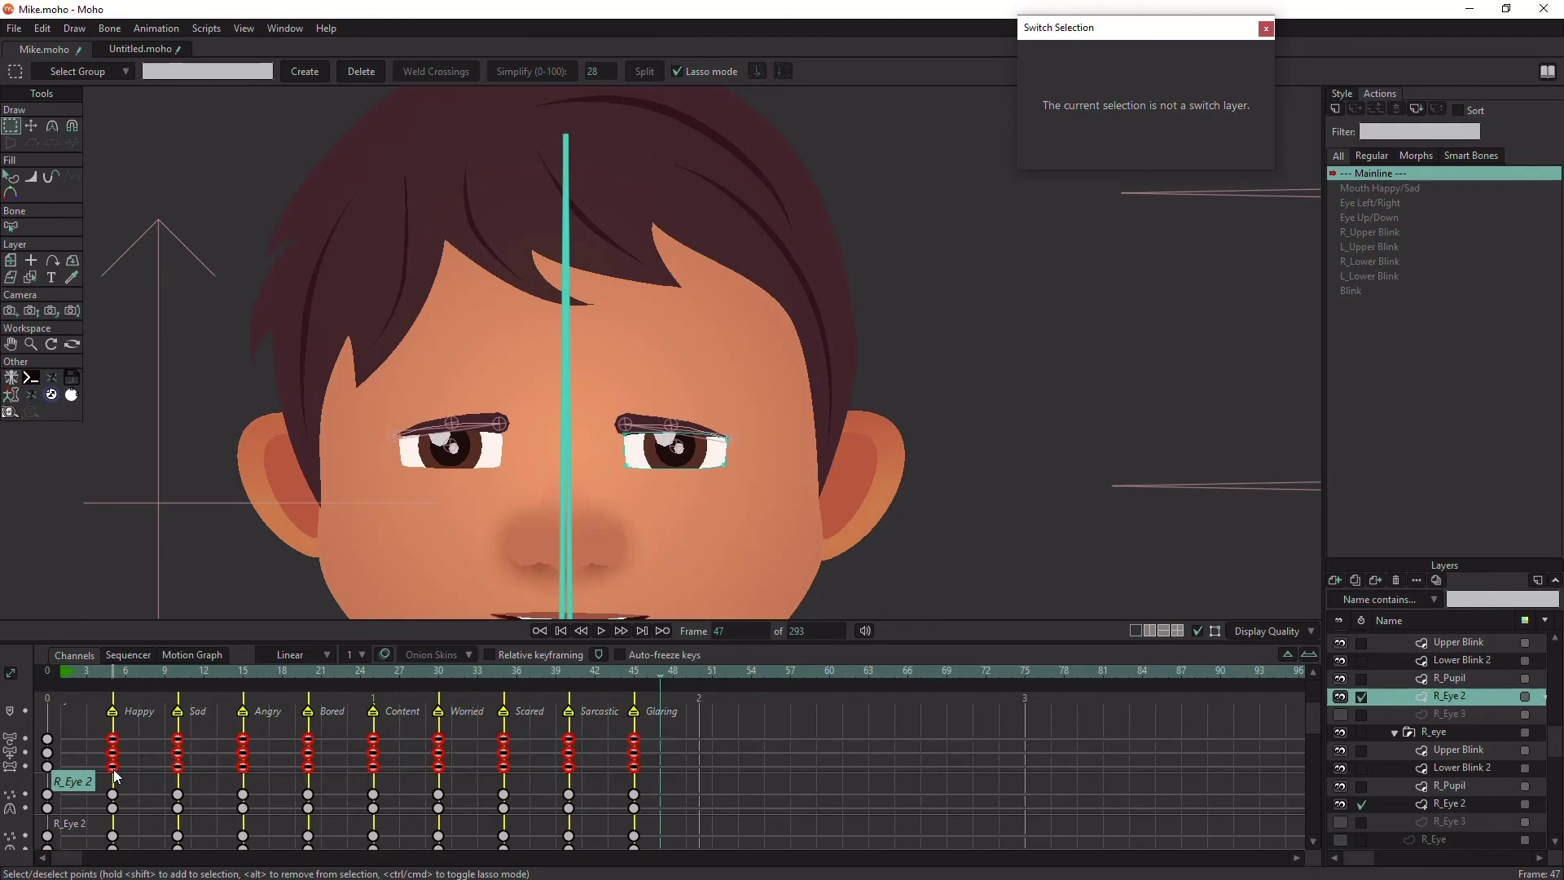
right_click(113, 767)
left_click(193, 646)
scroll(731, 751, "down", 2)
scroll(732, 754, "up", 3)
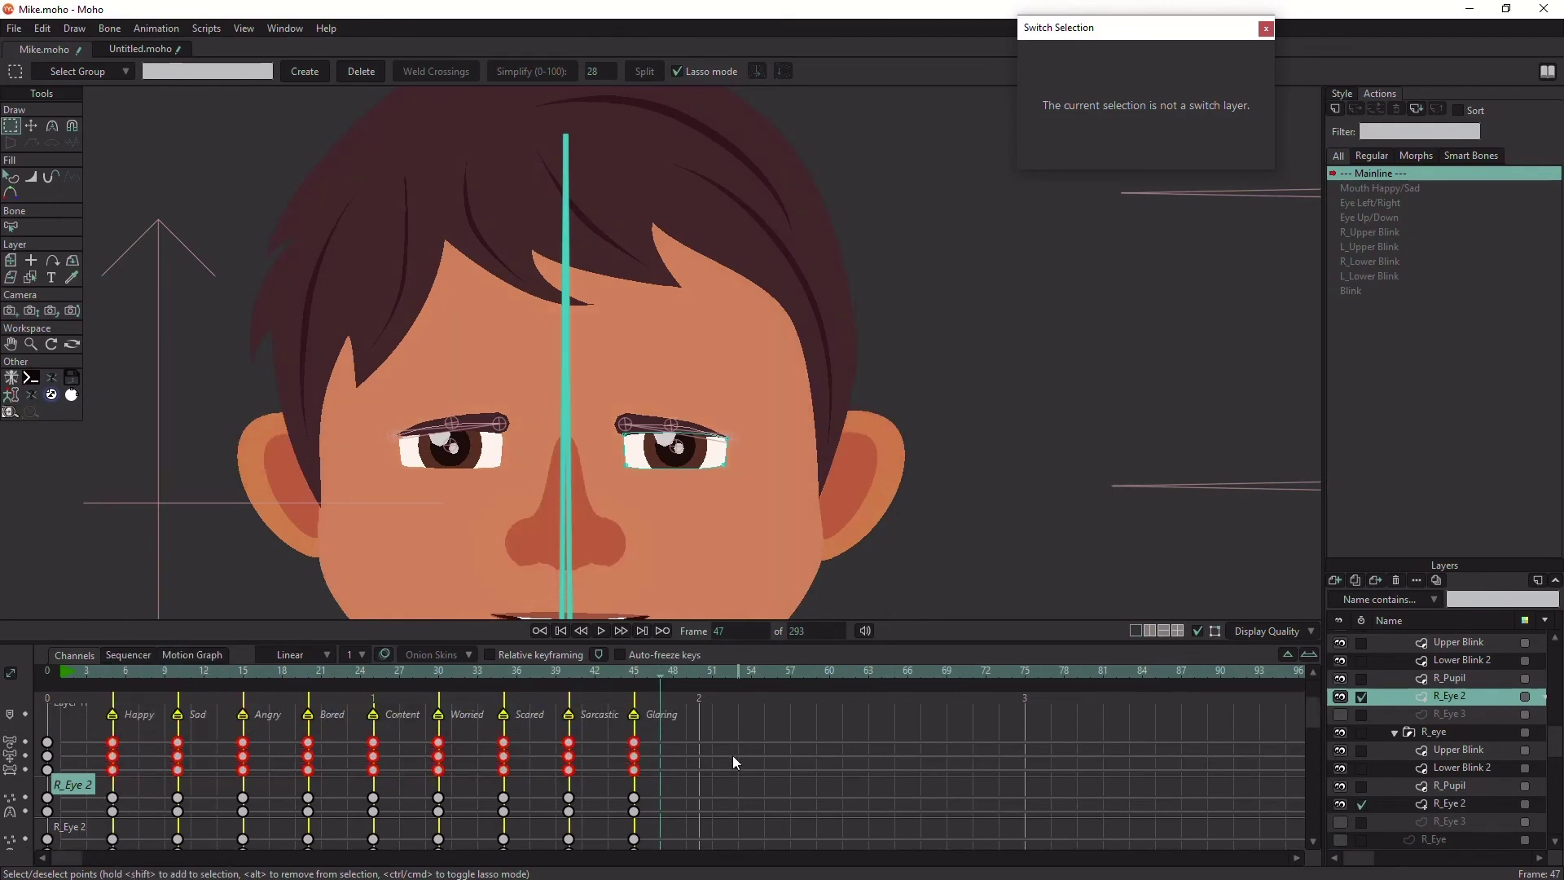
Step: Create an action named Happy and paste the copied bone and eye keys of frame 5 into it
left_click_drag(636, 671, 109, 736)
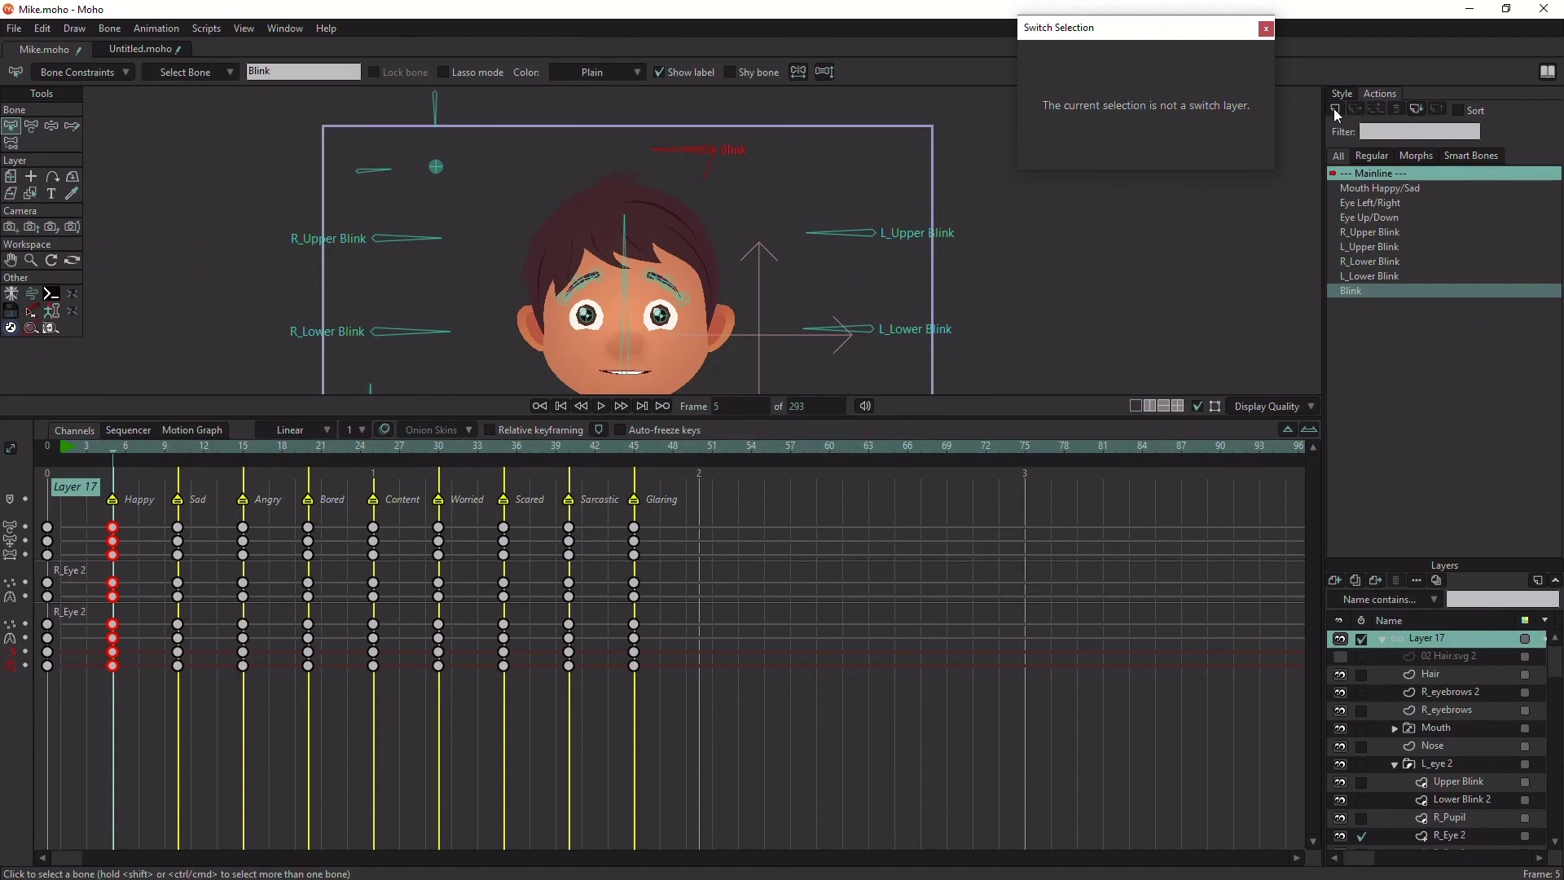
left_click(198, 158)
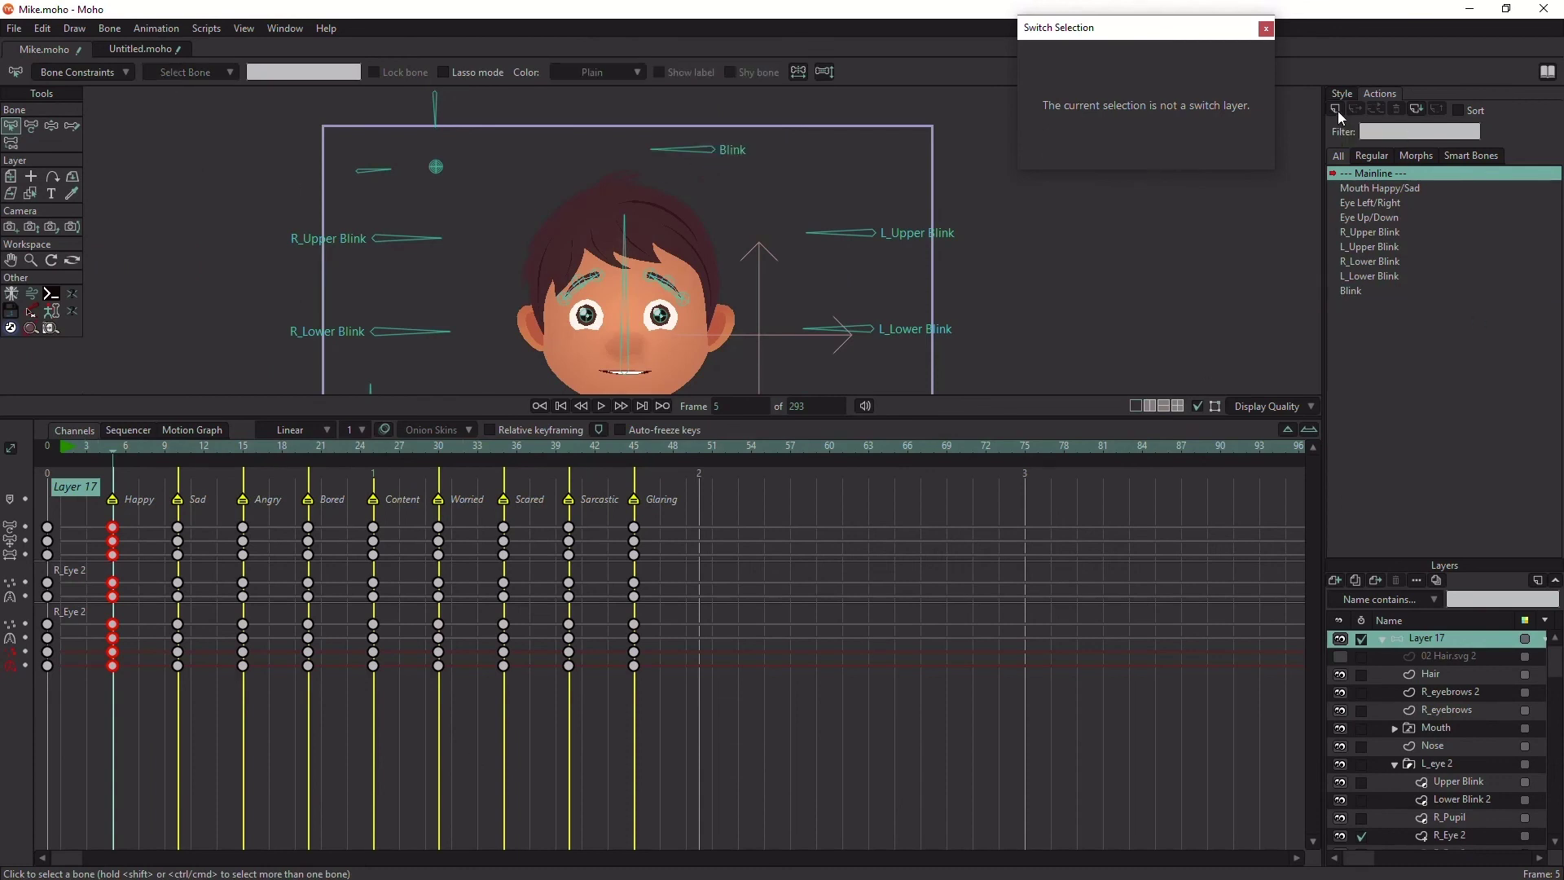
type("Happy")
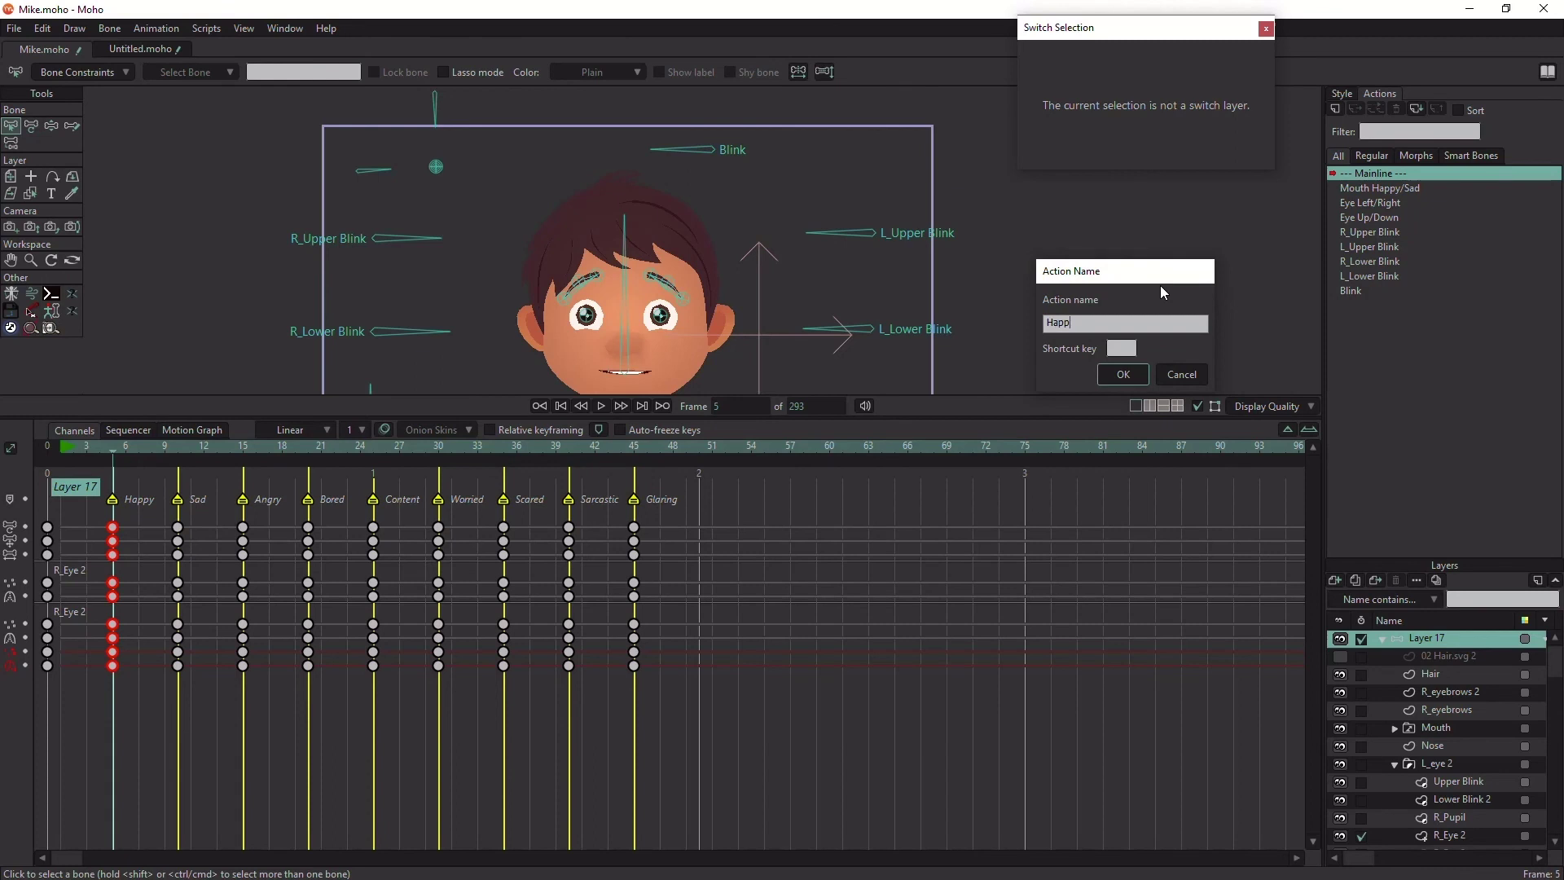
key("Return")
key("ctrl+v")
Step: Create an action named Sad from the copied bone and eye keys of frame 10
left_click_drag(203, 522, 173, 694)
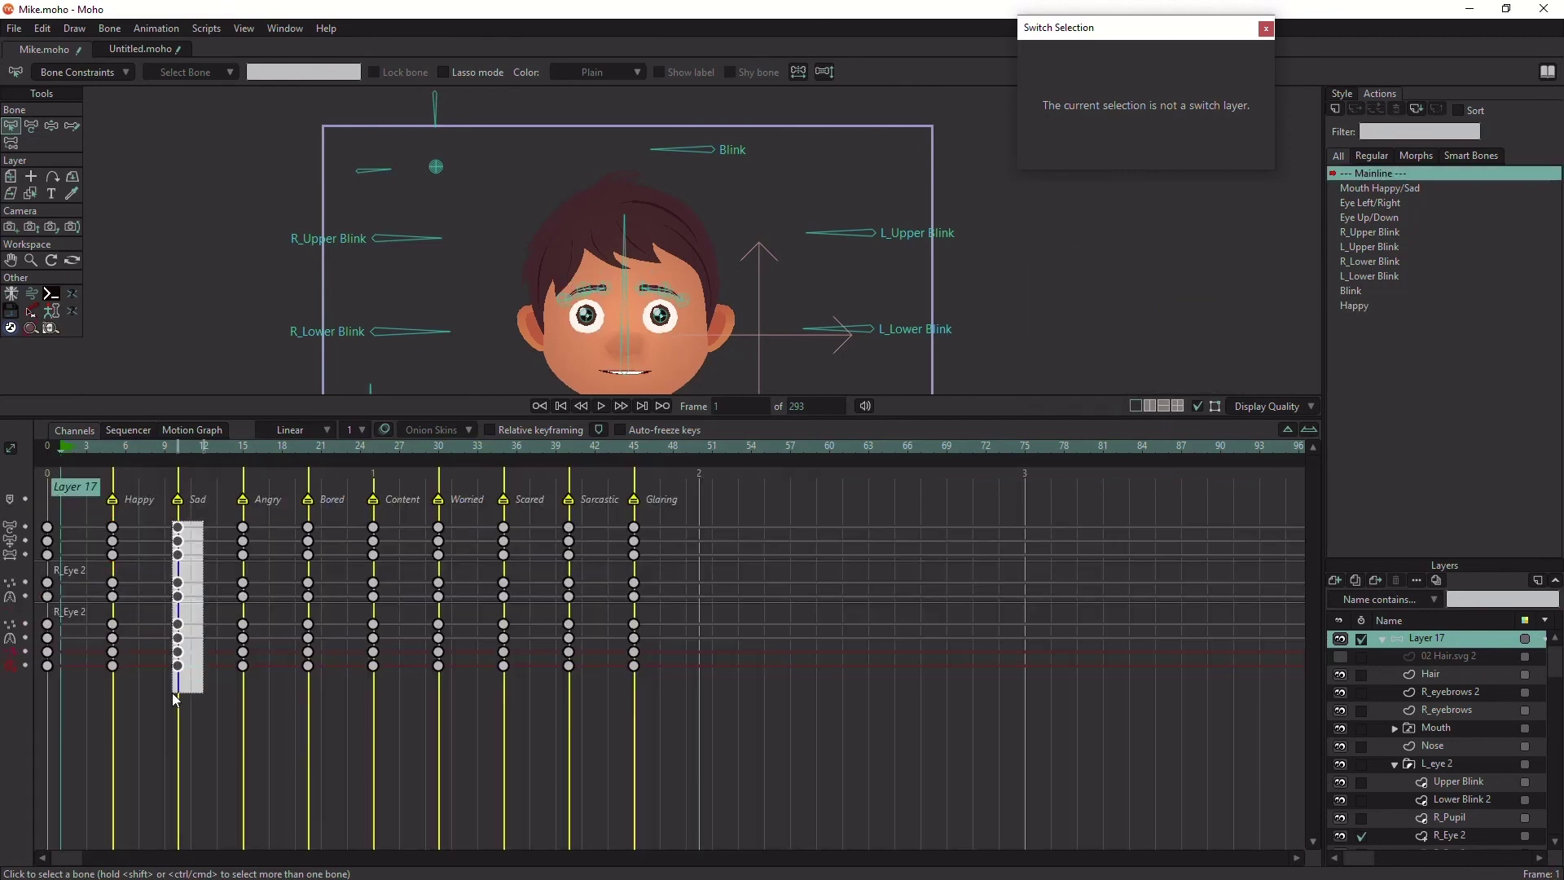
left_click(1337, 112)
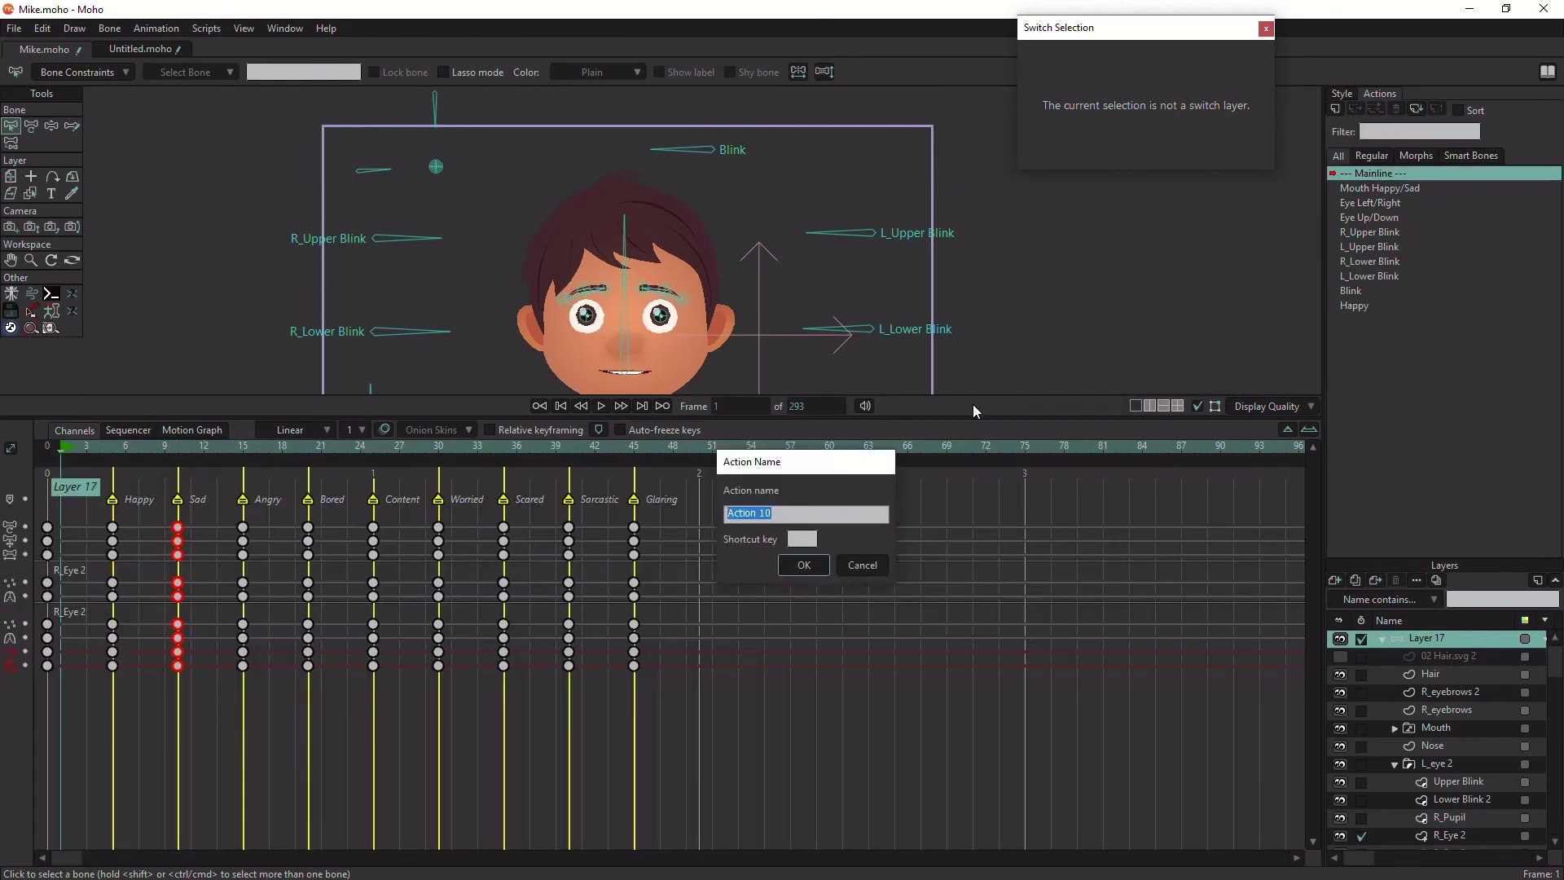
left_click(1055, 314)
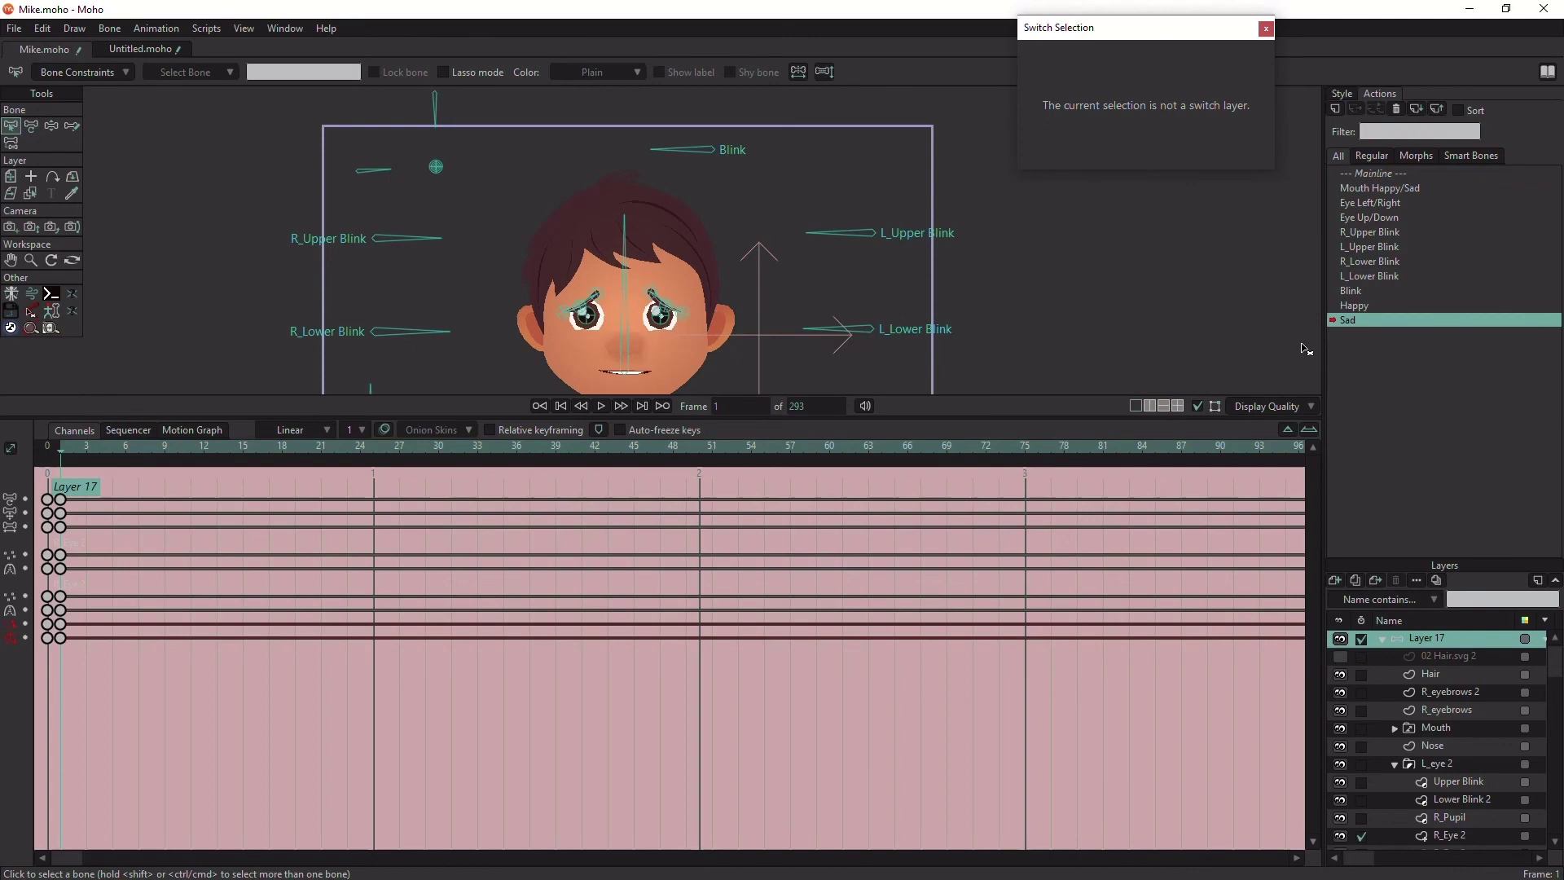
Step: Create actions named Angry and Bored from the keys of frames 15 and 20, returning to the Mainline after each
type("ngry")
key("Return")
key("ctrl+v")
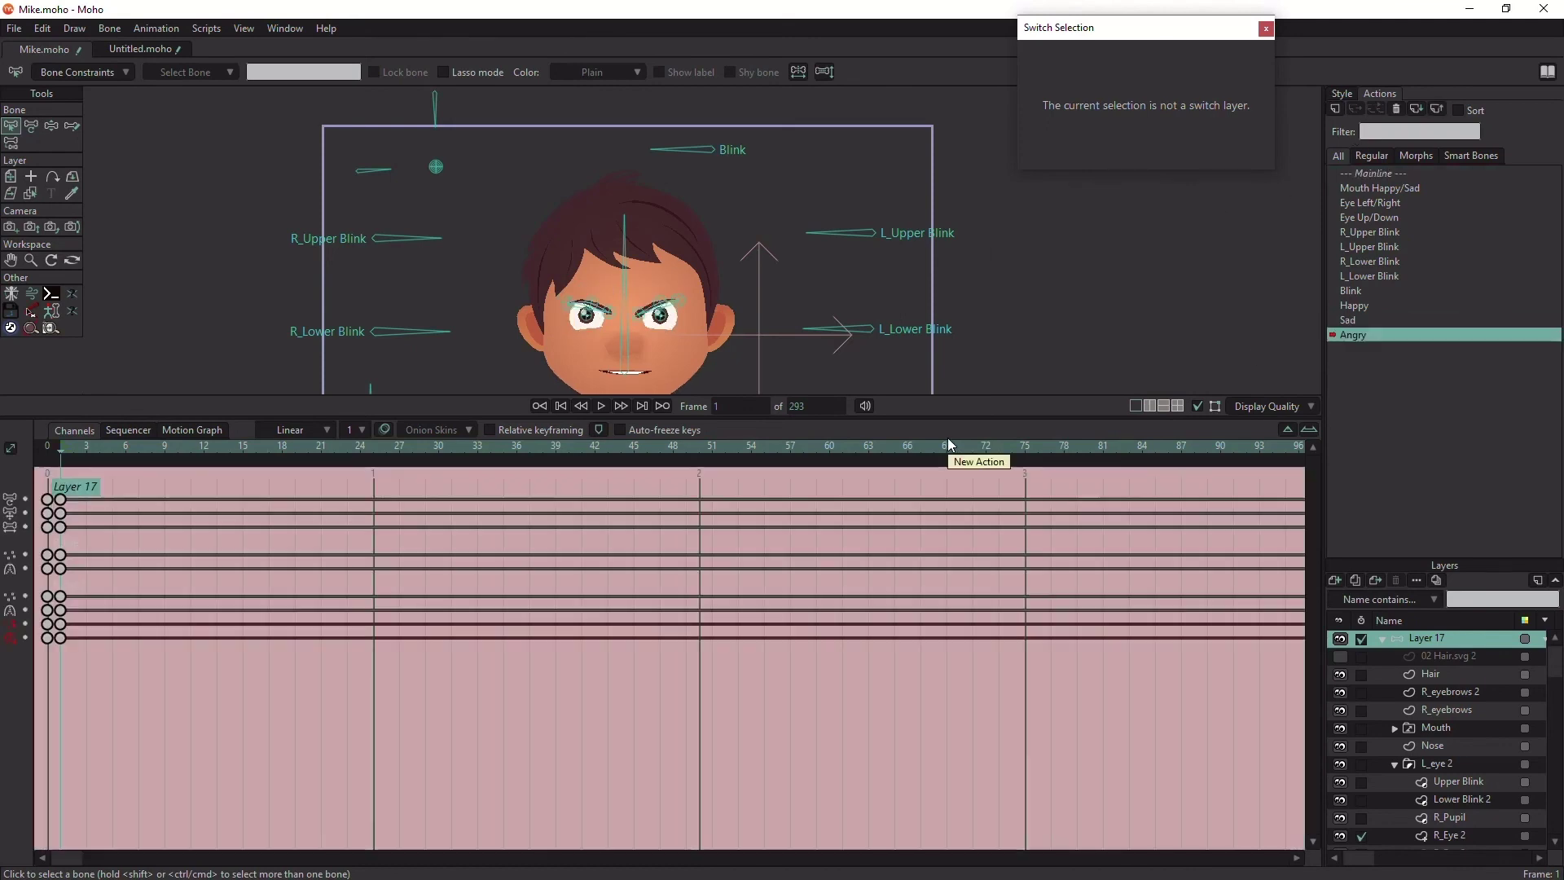
double_click(1380, 174)
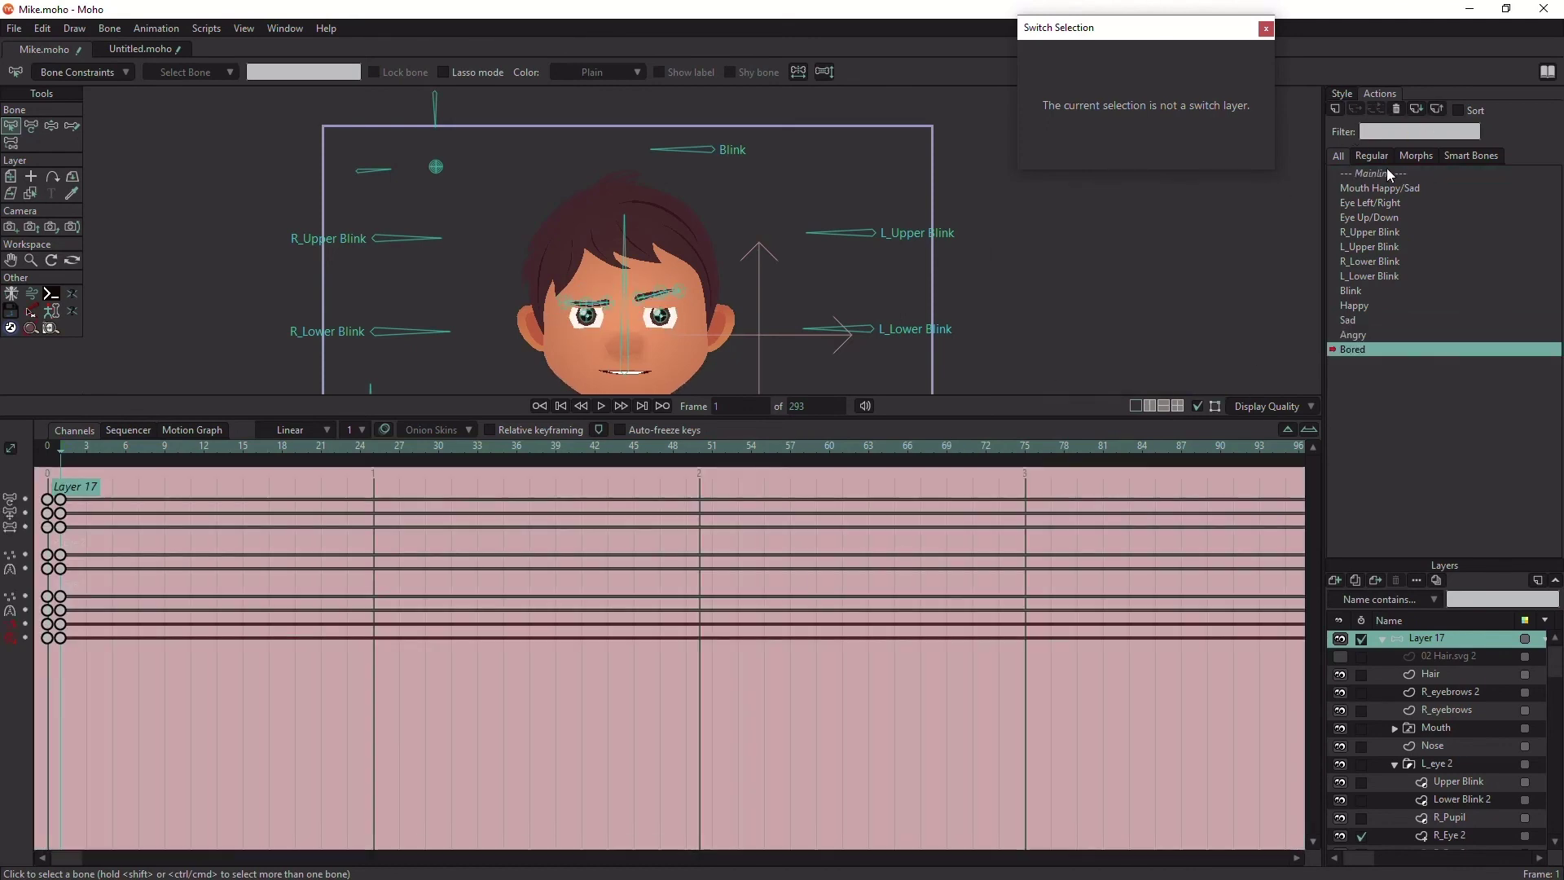
left_click(1390, 173)
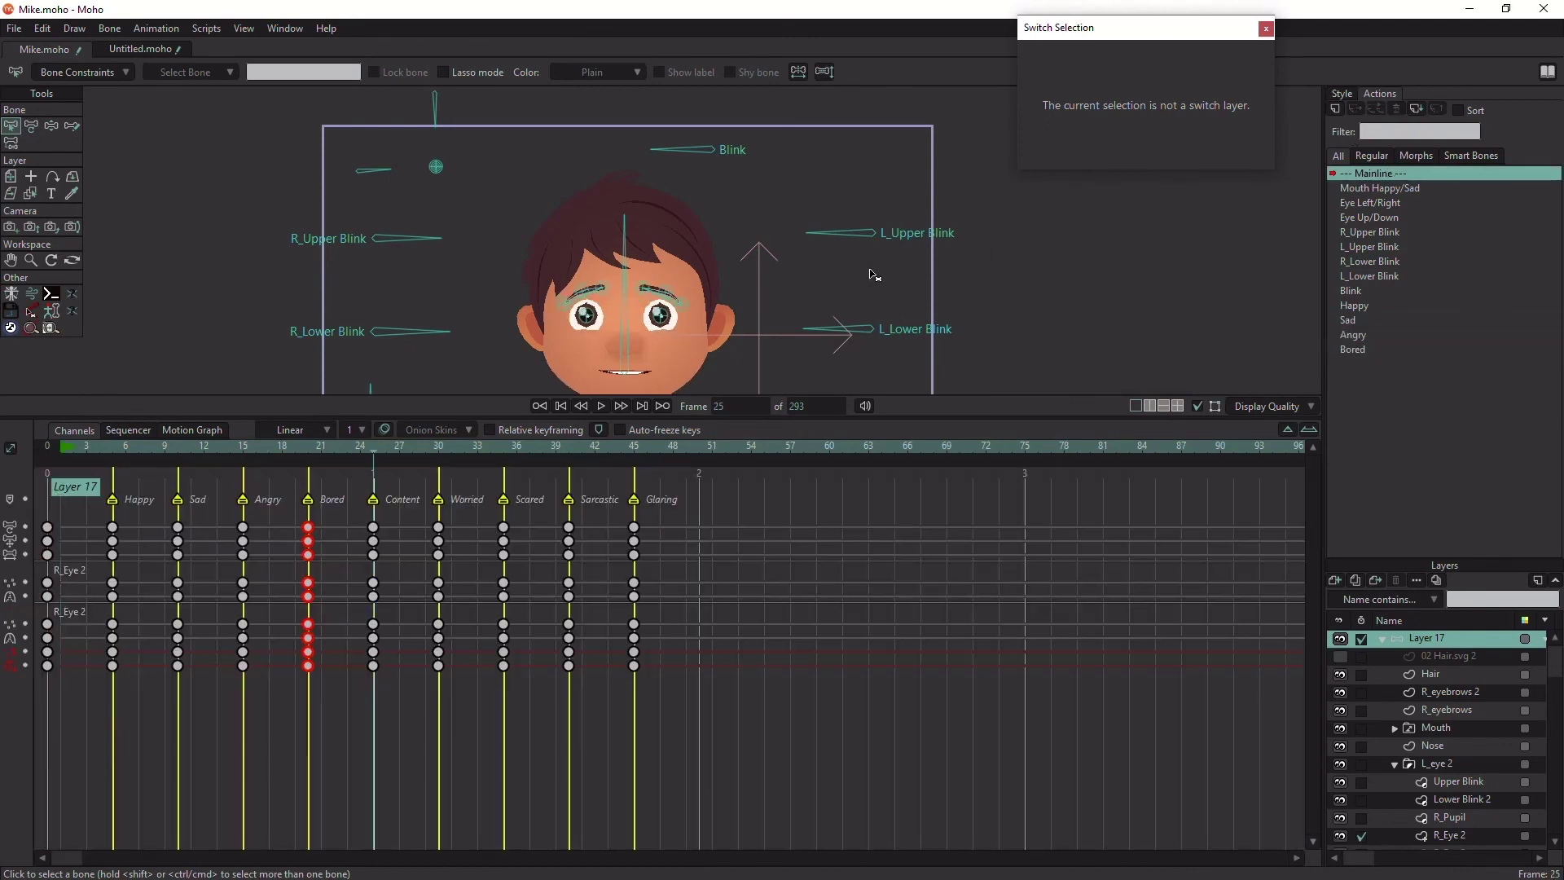
Step: Create an action named Content and paste the bone and eye keys of frame 25 into it
left_click(1335, 110)
type("Content")
key("Return")
key("ctrl+v")
Step: Create actions named Worried and Scared from the bone and eye keys of frames 30 and 35
double_click(1378, 173)
type("Worried")
key("Return")
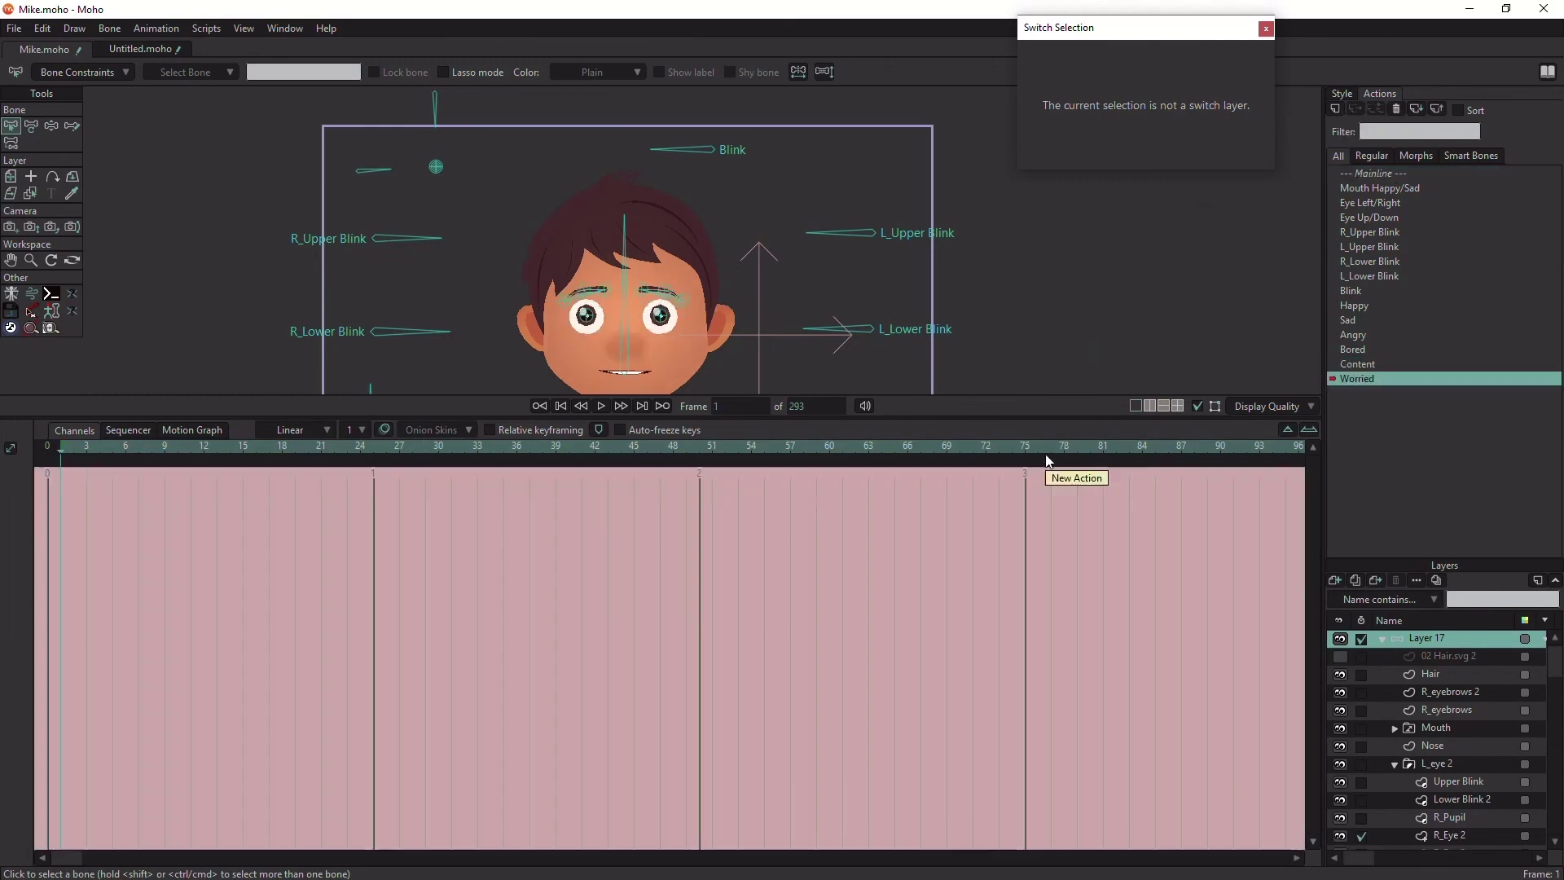
left_click(1335, 109)
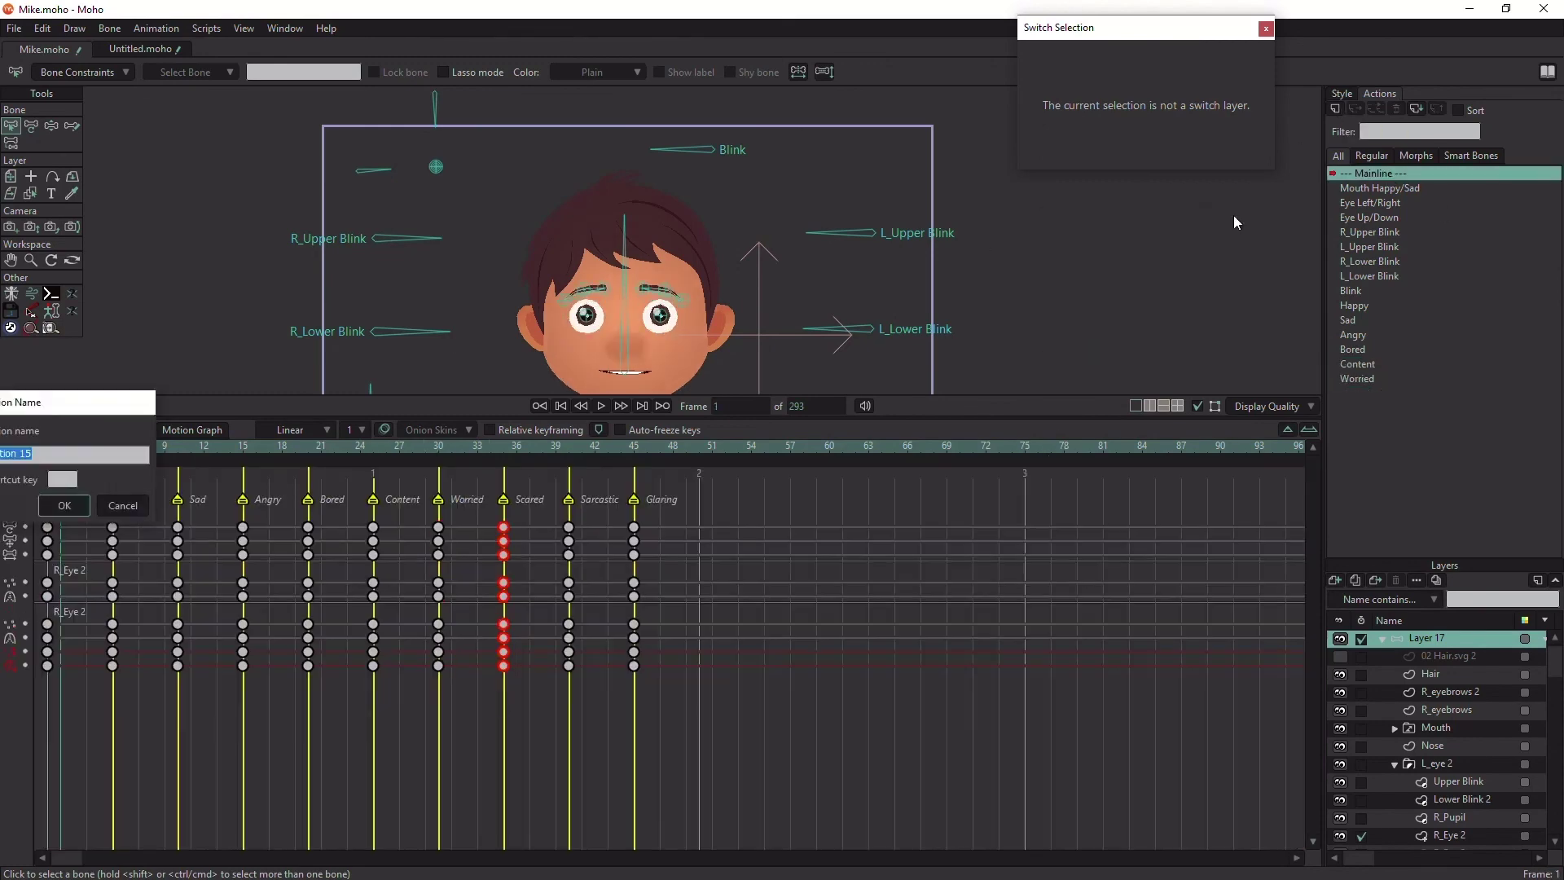
type("Scared")
key("Return")
Step: Create actions named Sarcastic and Glaring from the bone and eye keys of frames 40 and 45
left_click(1377, 173)
left_click(1337, 112)
type("Sarcastic")
key("Return")
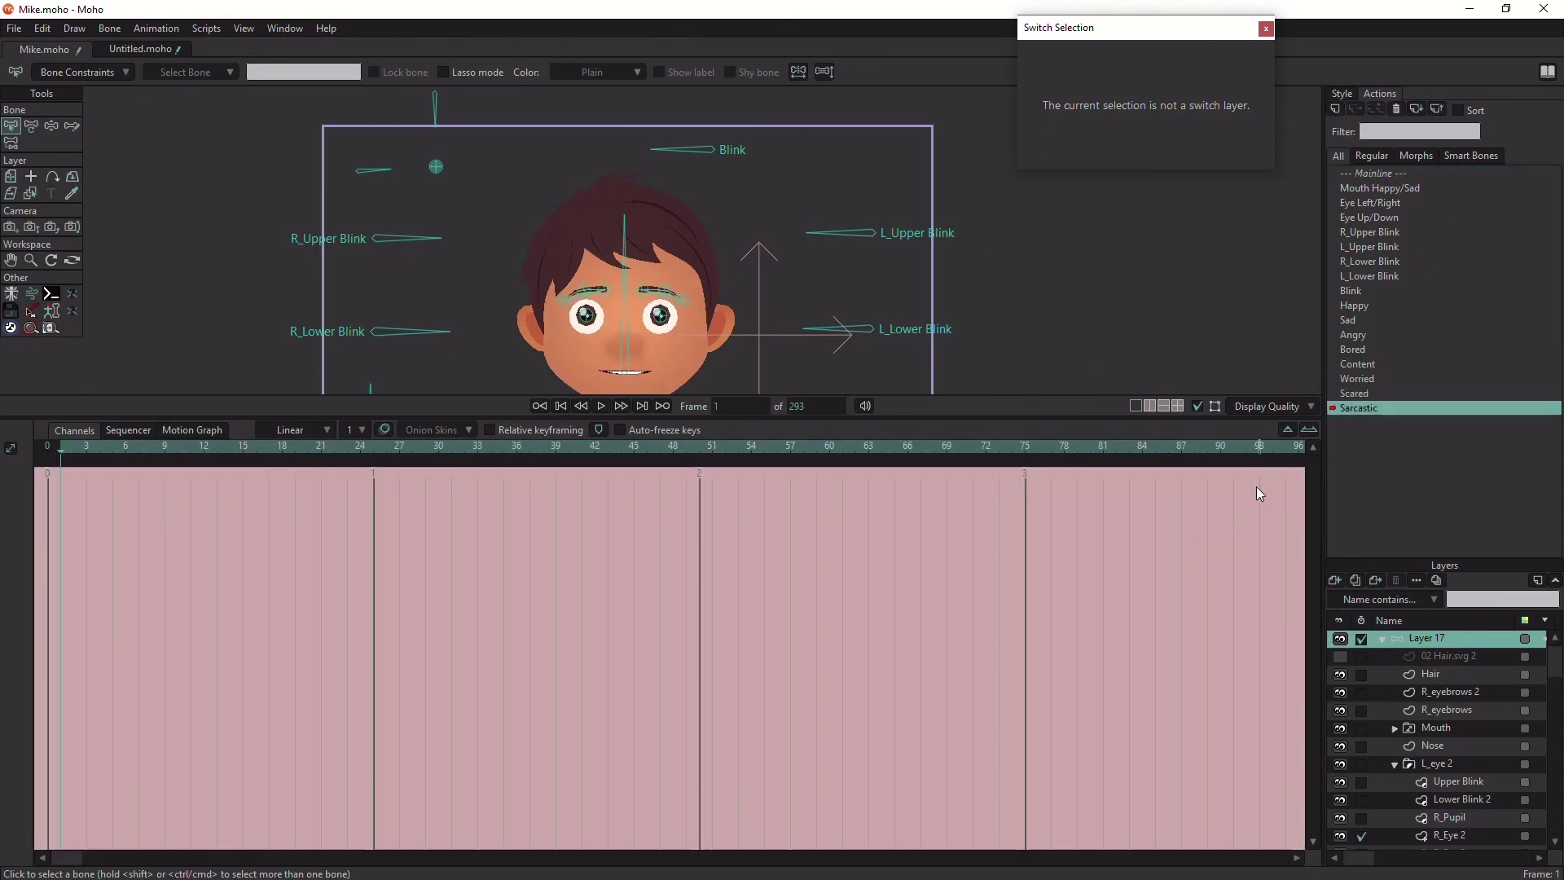
left_click(1377, 173)
left_click(1334, 109)
type("Glaring")
key("Return")
Step: Return to the Mainline and delete all of its bone and eye keyframes
left_click(1383, 174)
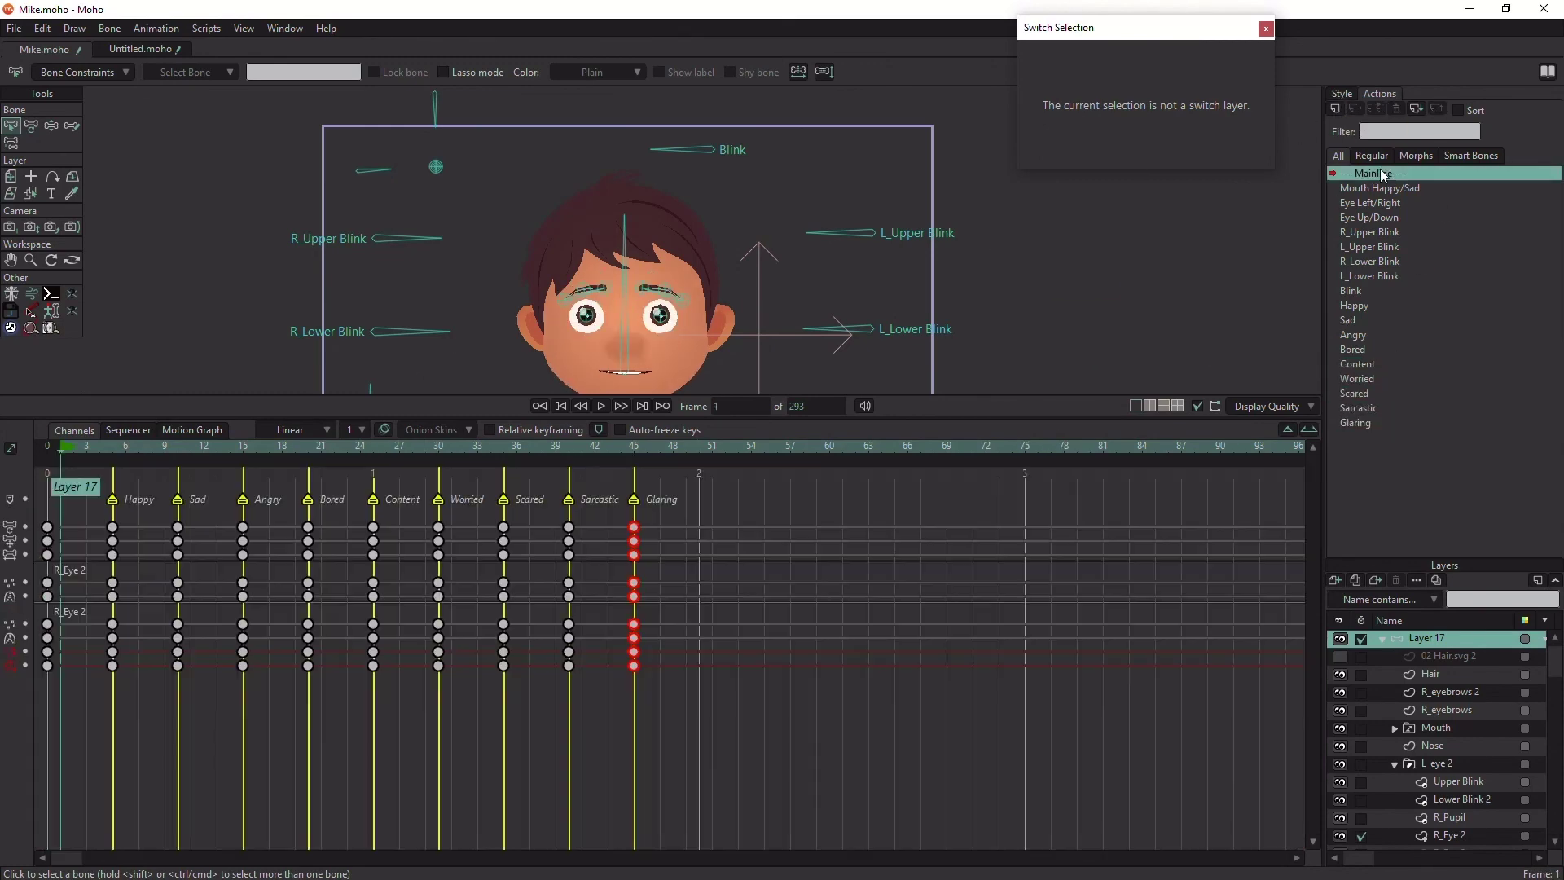
key("ctrl+a")
key("Delete")
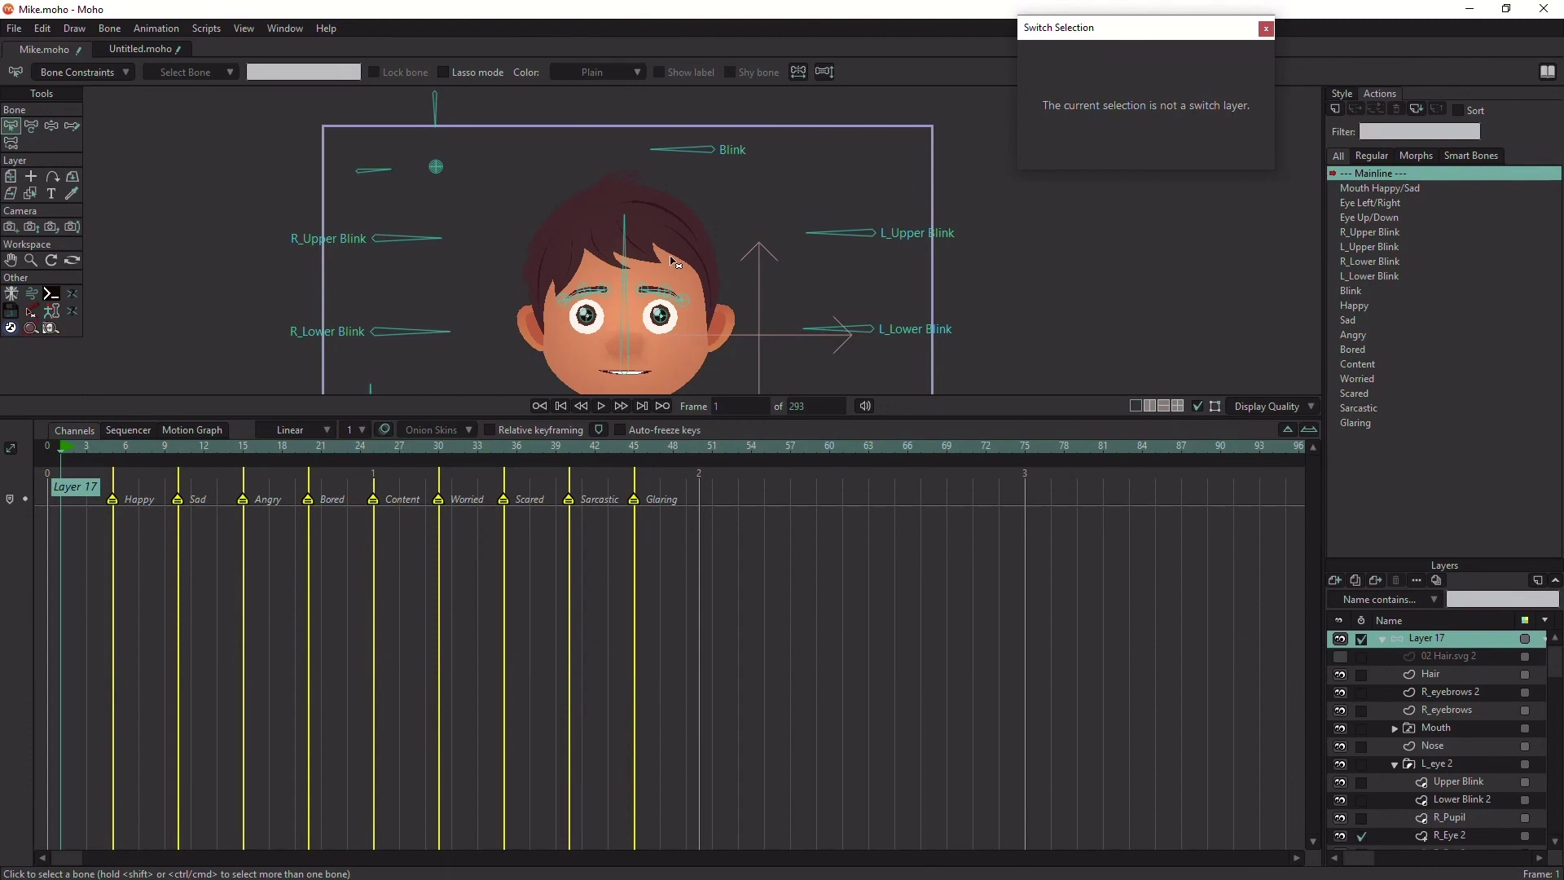
Step: Open Blend Morphs and try a mix of Happy at 99%, Worried and Scared at 50%, and Glaring at 99%
left_click(284, 28)
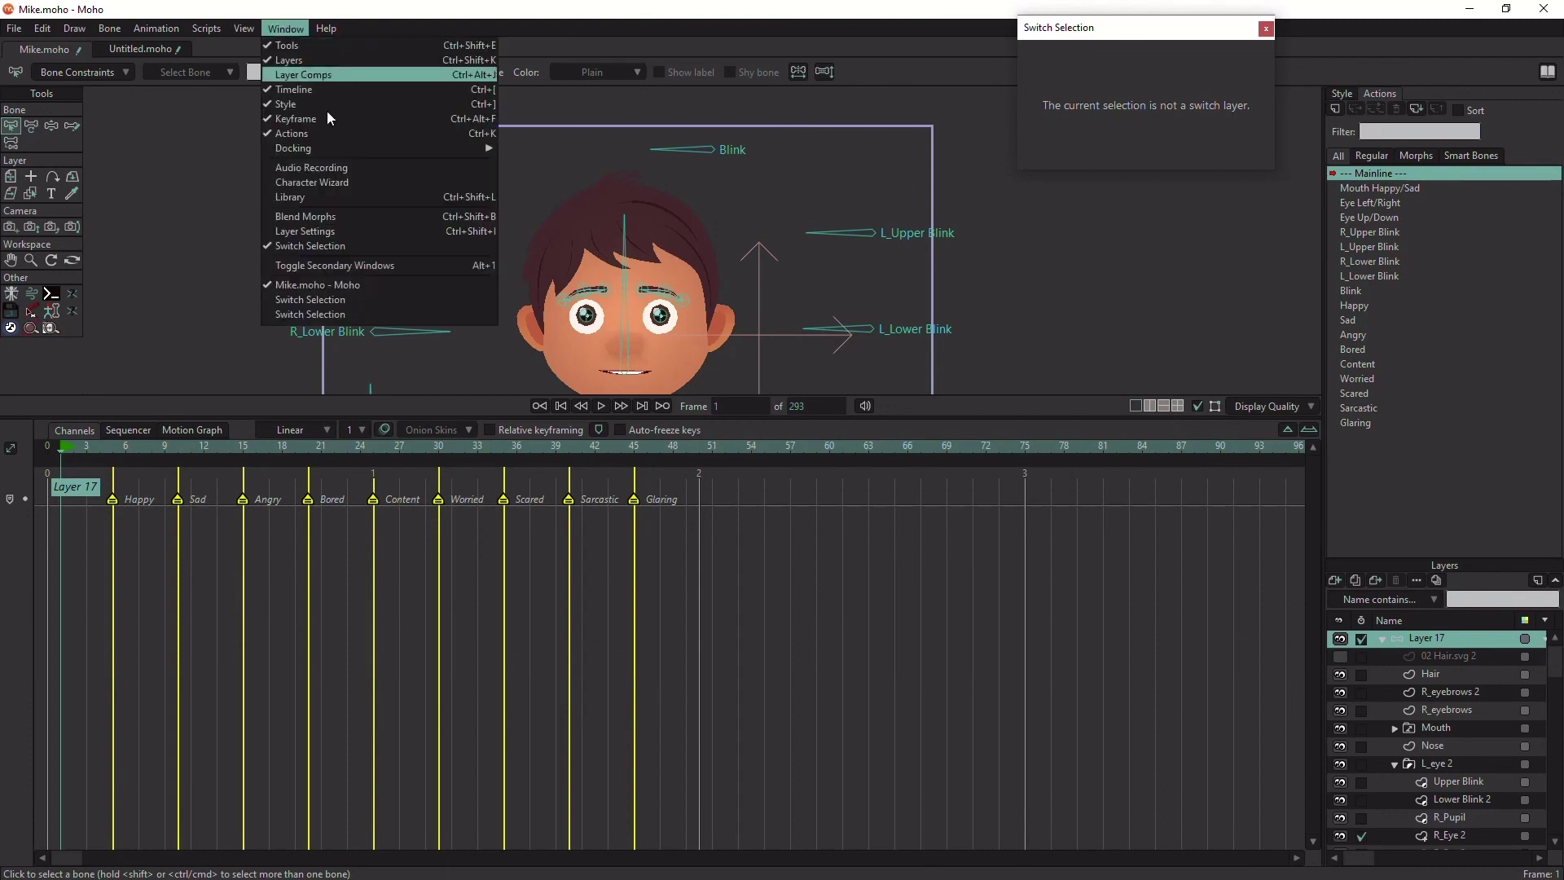
left_click(383, 217)
left_click_drag(317, 452, 927, 425)
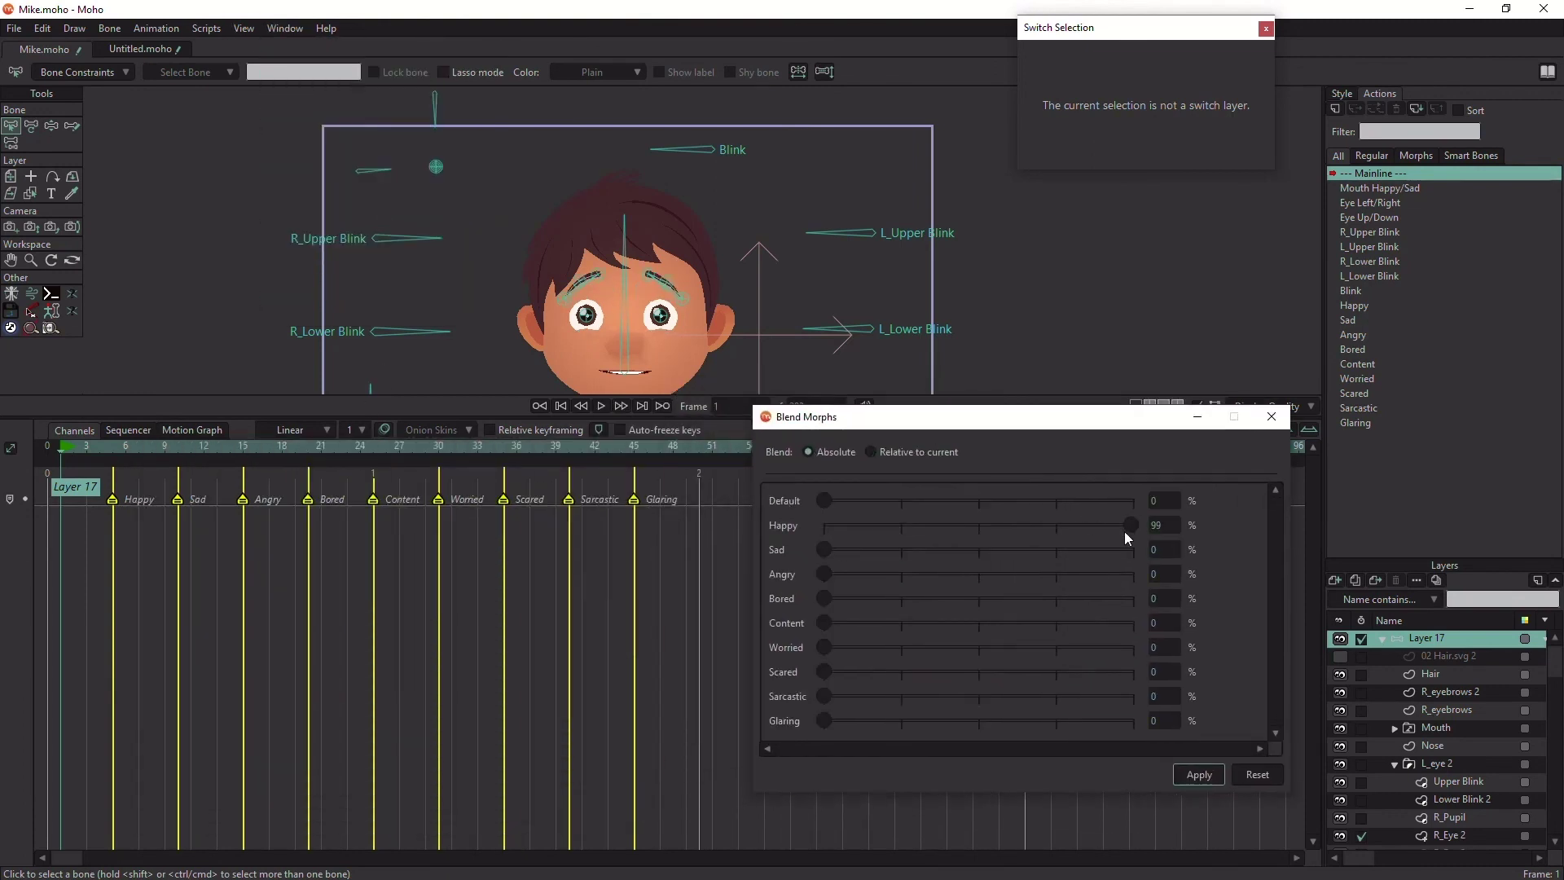
left_click(980, 673)
left_click(1132, 720)
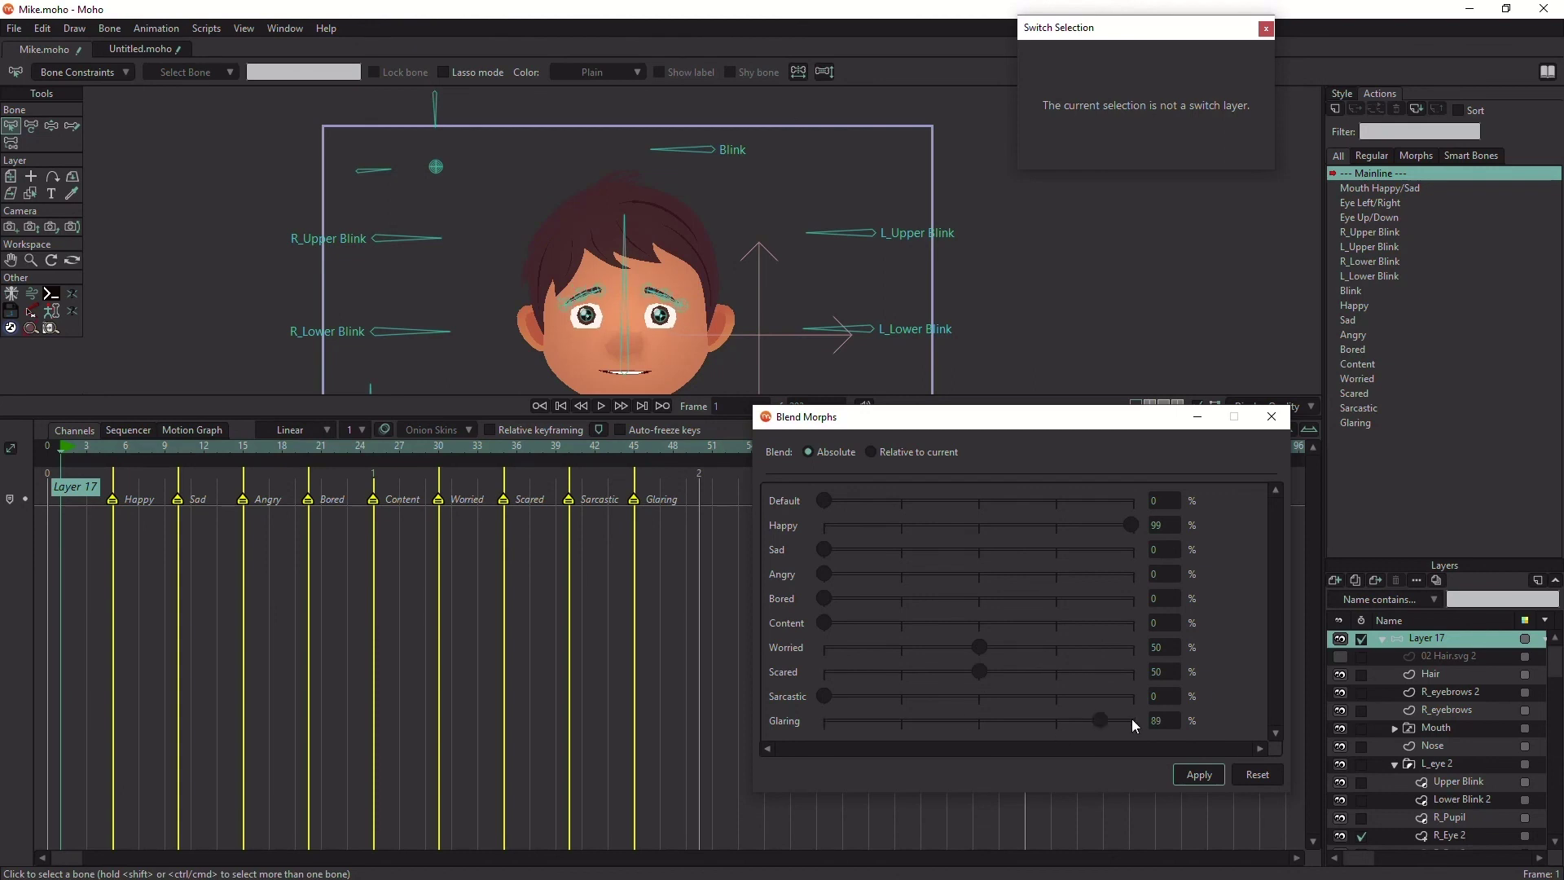
Step: Test a different morph blend with Happy at 0%, Scared at 1% and Worried at 51% alongside Glaring
left_click(1113, 647)
left_click(823, 525)
left_click(826, 672)
left_click_drag(965, 421, 439, 448)
left_click(456, 673)
Step: Enlarge the canvas around the boy's face by shrinking the timeline, and move the Blend Morphs window clear of the face
scroll(622, 334, "up", 4)
scroll(621, 339, "down", 4)
left_click_drag(621, 339, 718, 280)
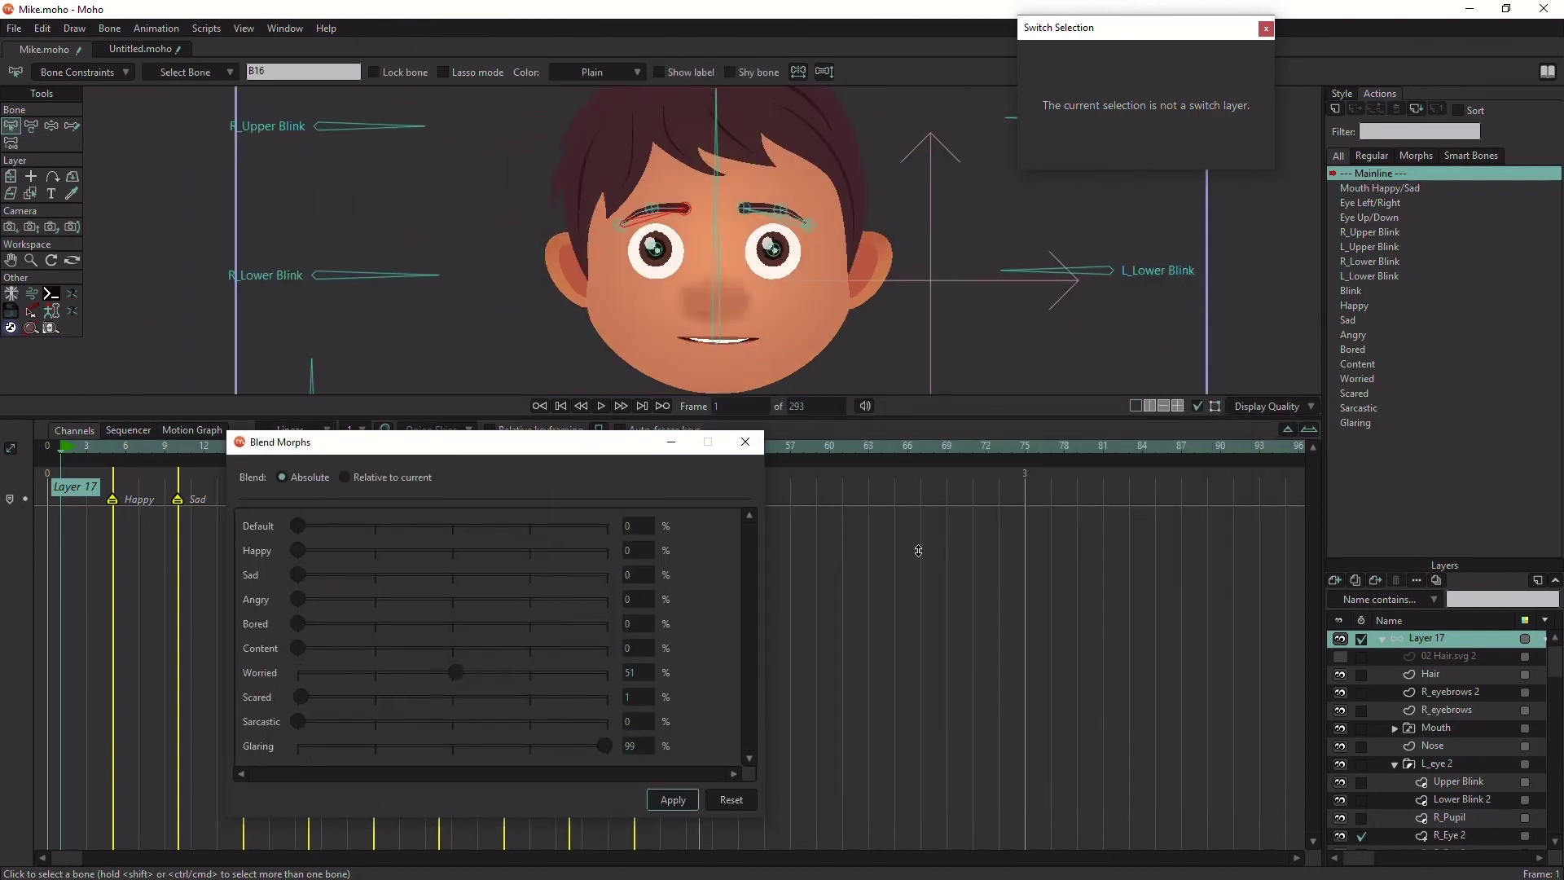
left_click_drag(919, 417, 971, 587)
left_click_drag(498, 442, 1305, 213)
Step: Reset the Glaring morph to 0% and preview the Angry, Bored and Worried morphs one after another on the face
left_click(1103, 516)
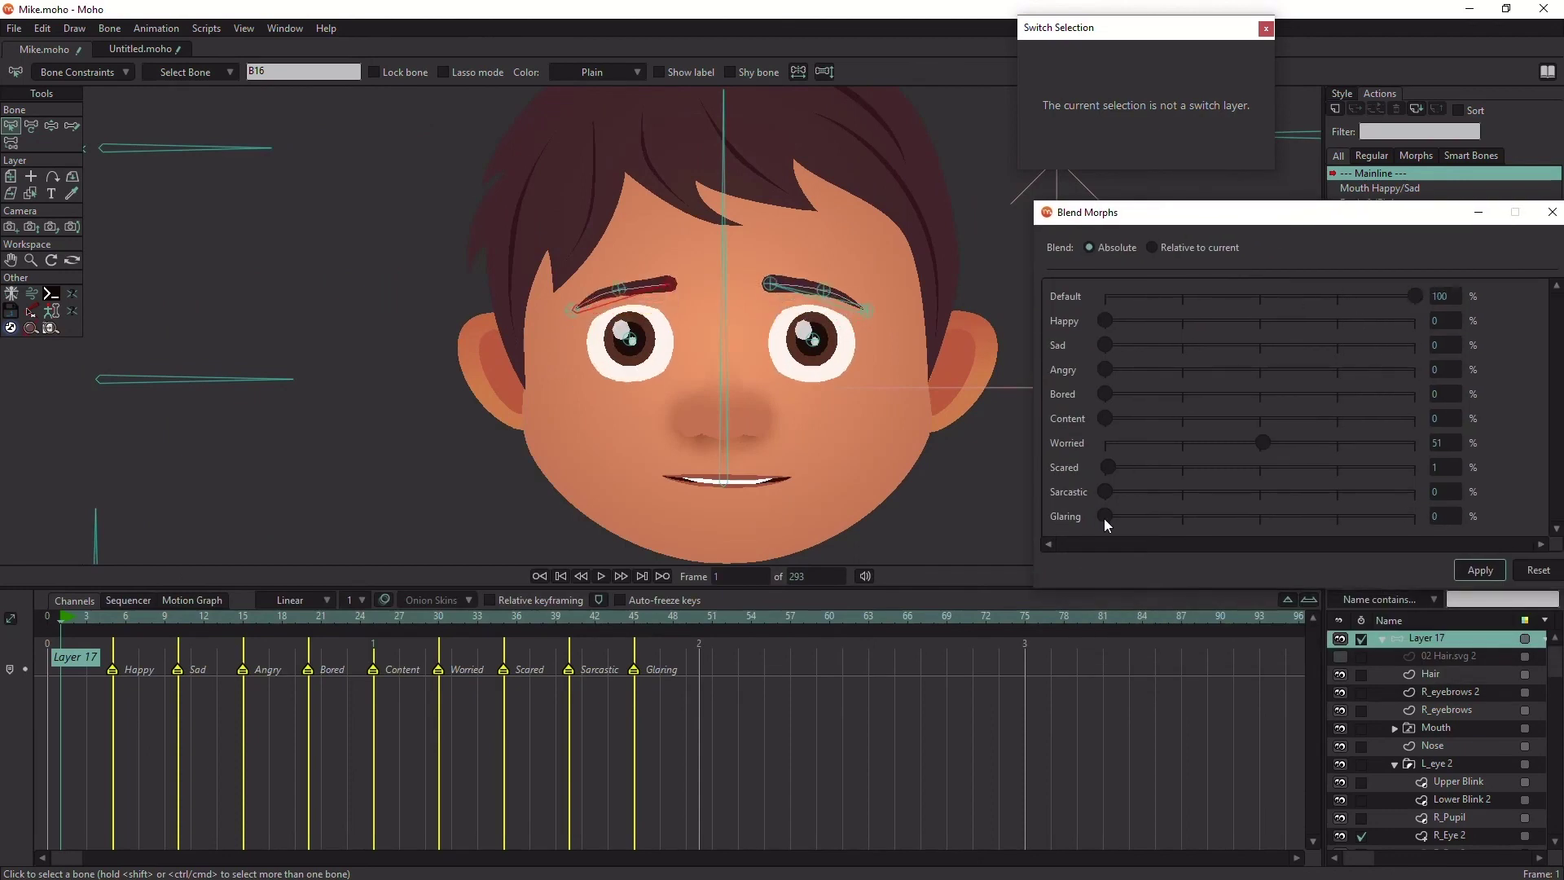
left_click(1108, 442)
left_click(1416, 370)
left_click_drag(1417, 370, 1092, 371)
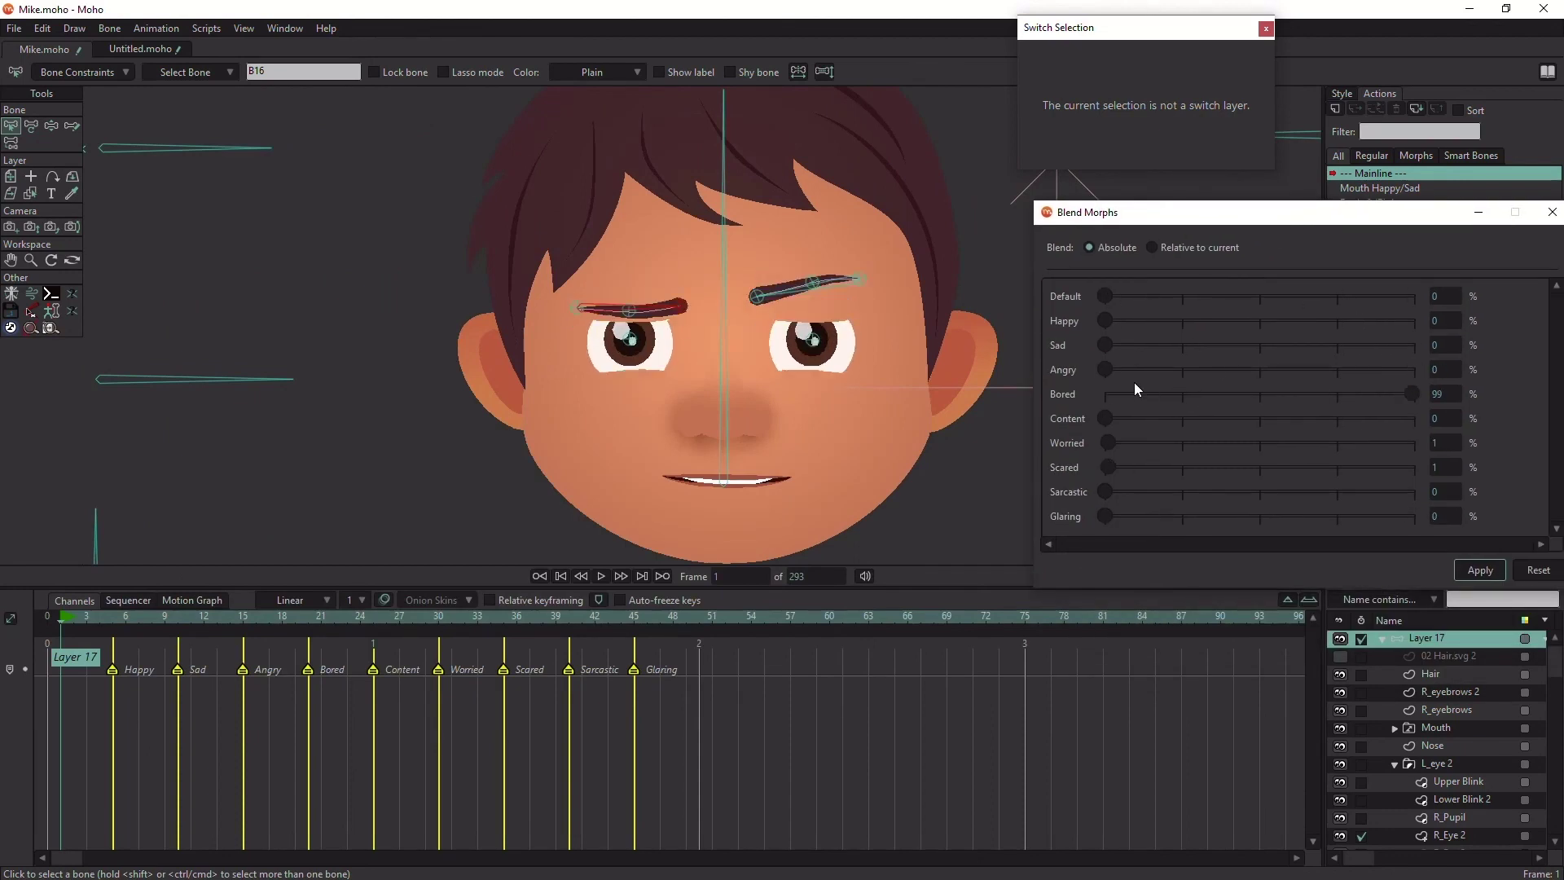
left_click(1418, 443)
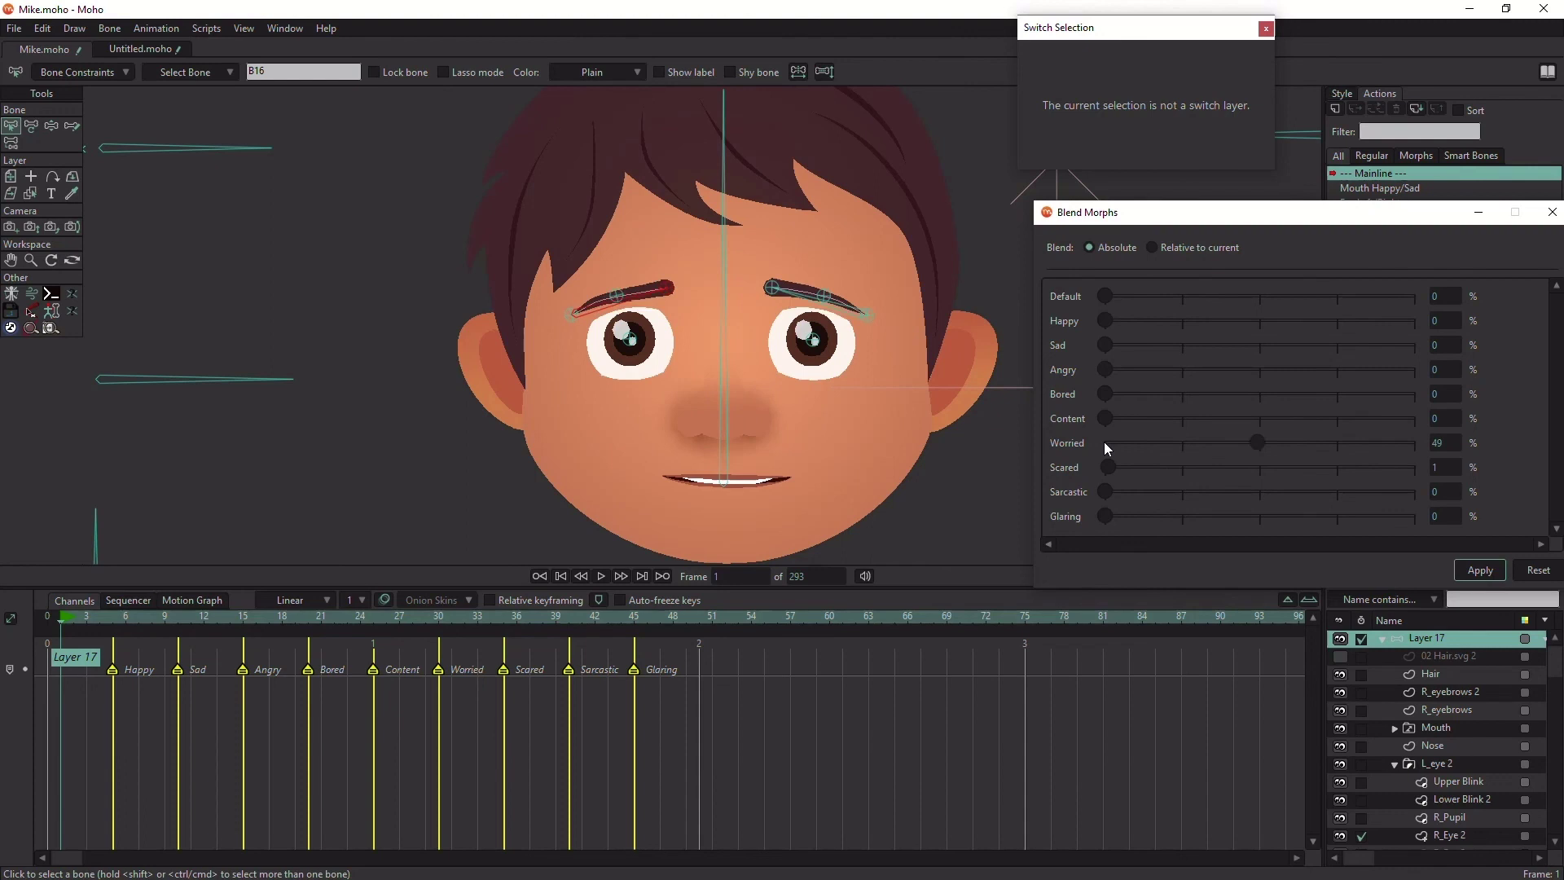